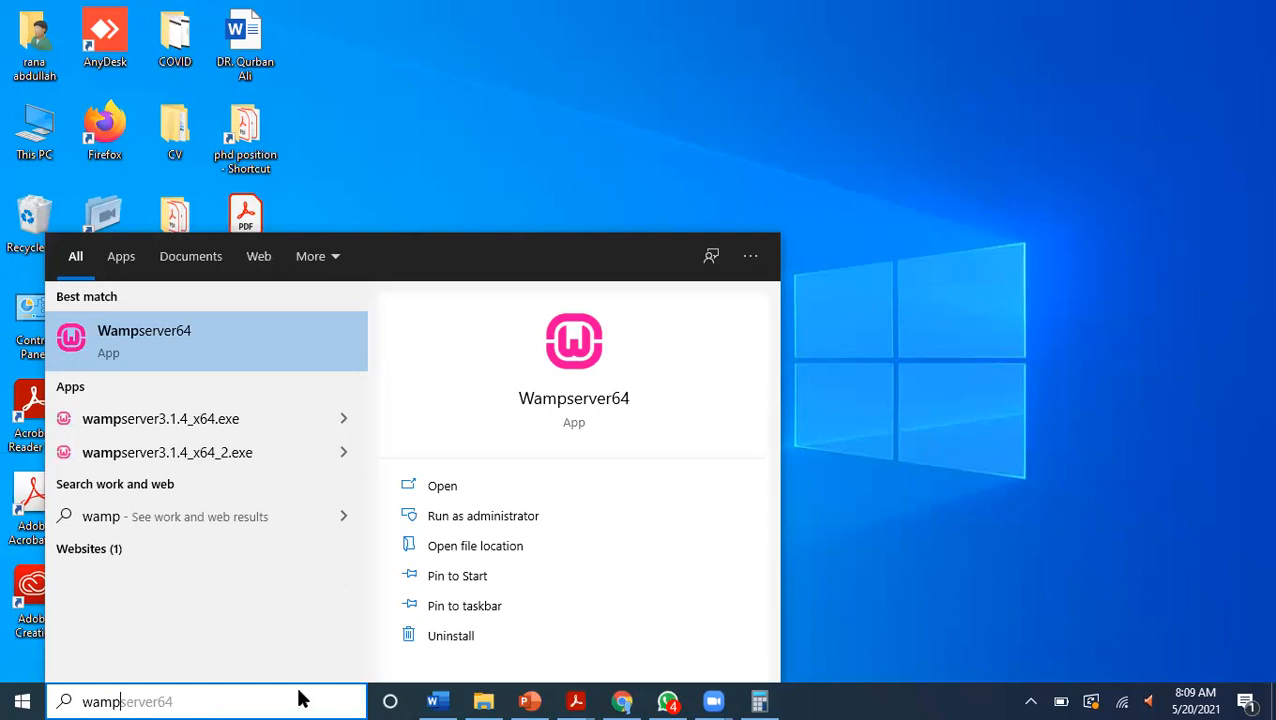
# Launch Wampserver64 and open its homepage at localhost:81 in Chrome.
pyautogui.press('Return')
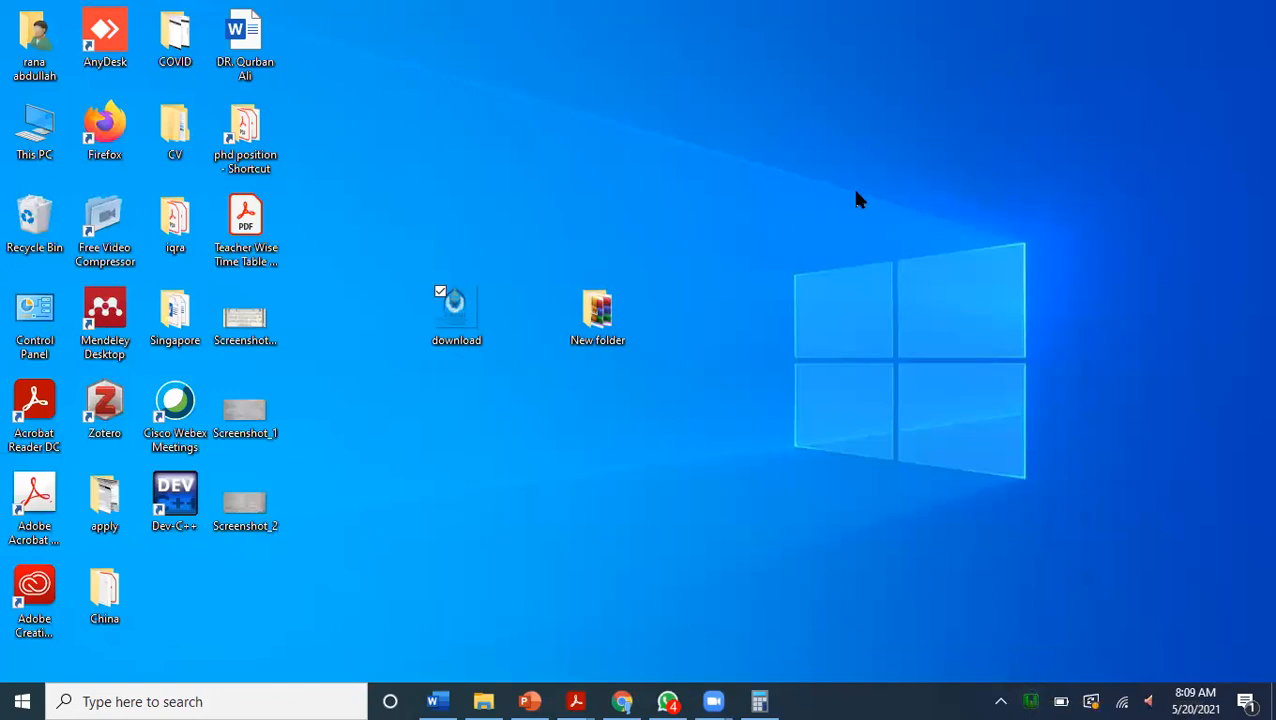
pyautogui.click(627, 700)
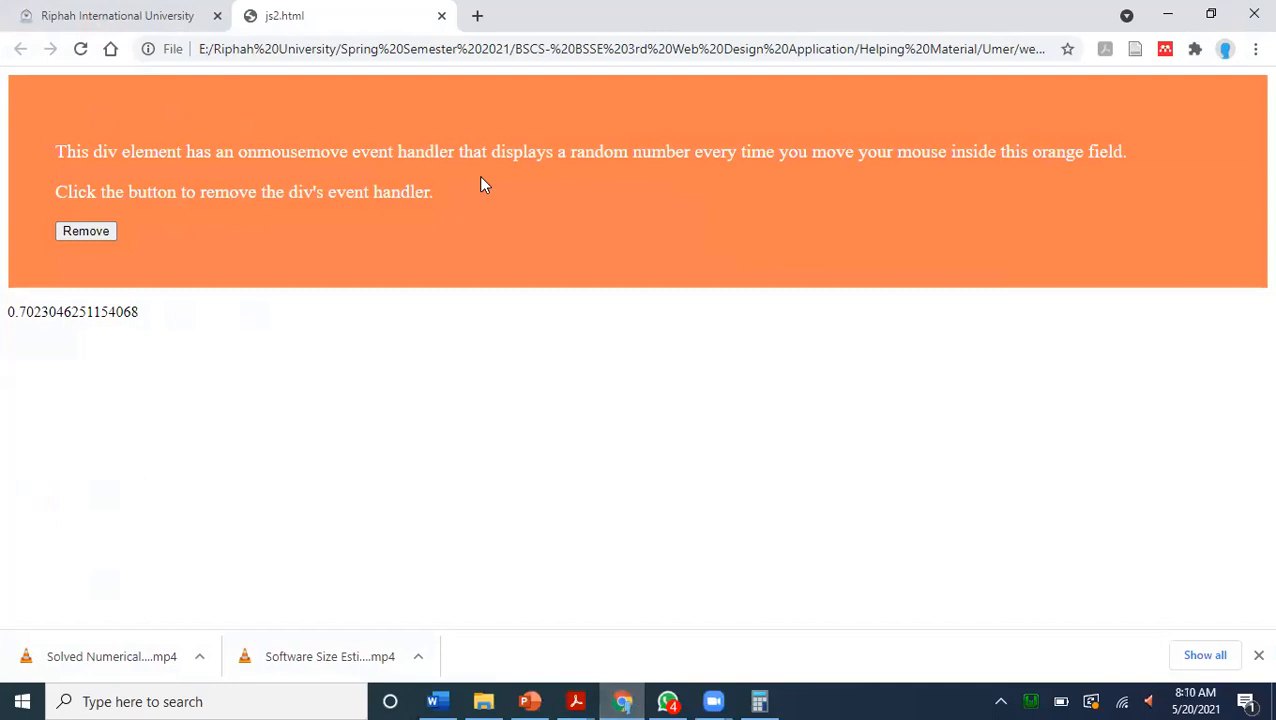
pyautogui.click(475, 49)
pyautogui.write('localhost:81')
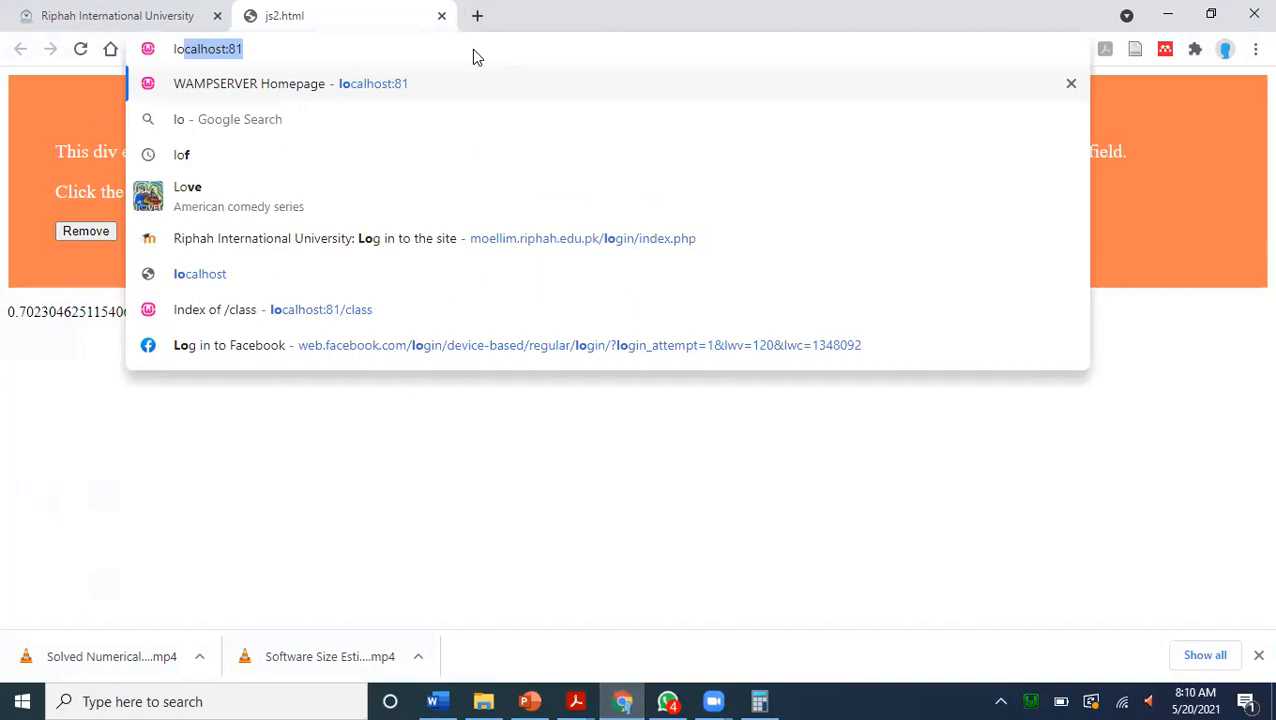
pyautogui.press('Right')
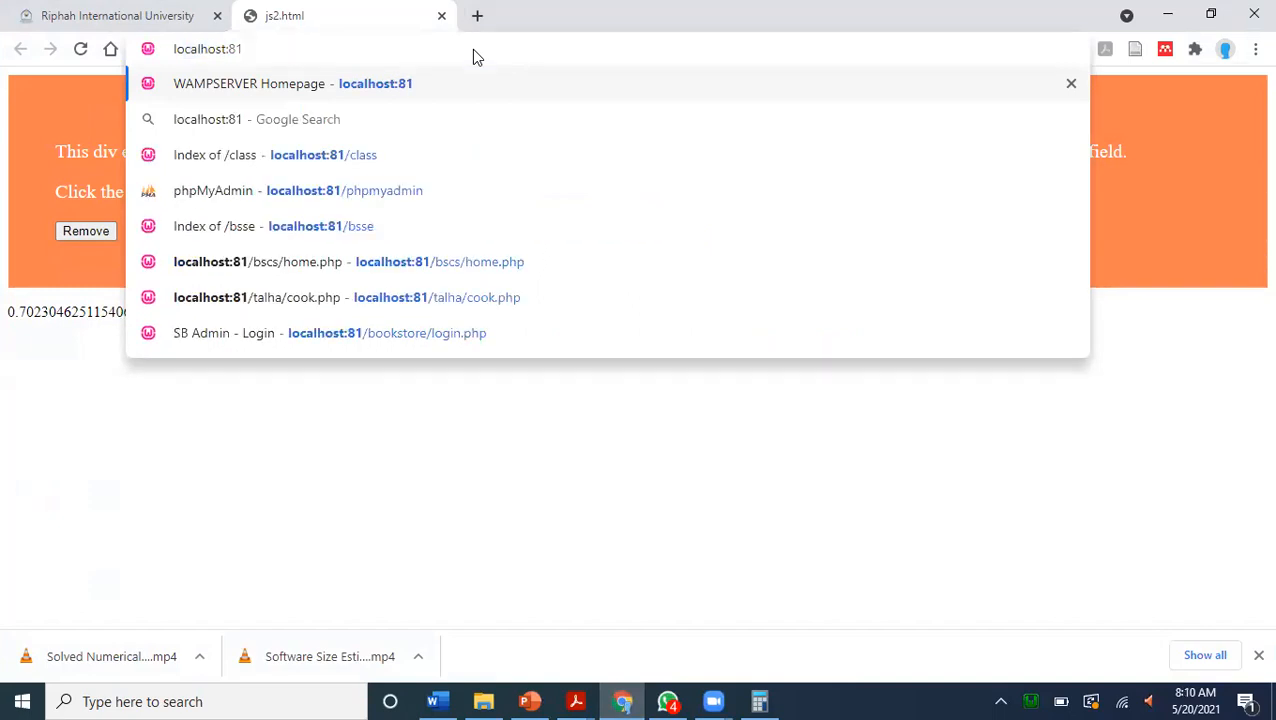
pyautogui.press('Return')
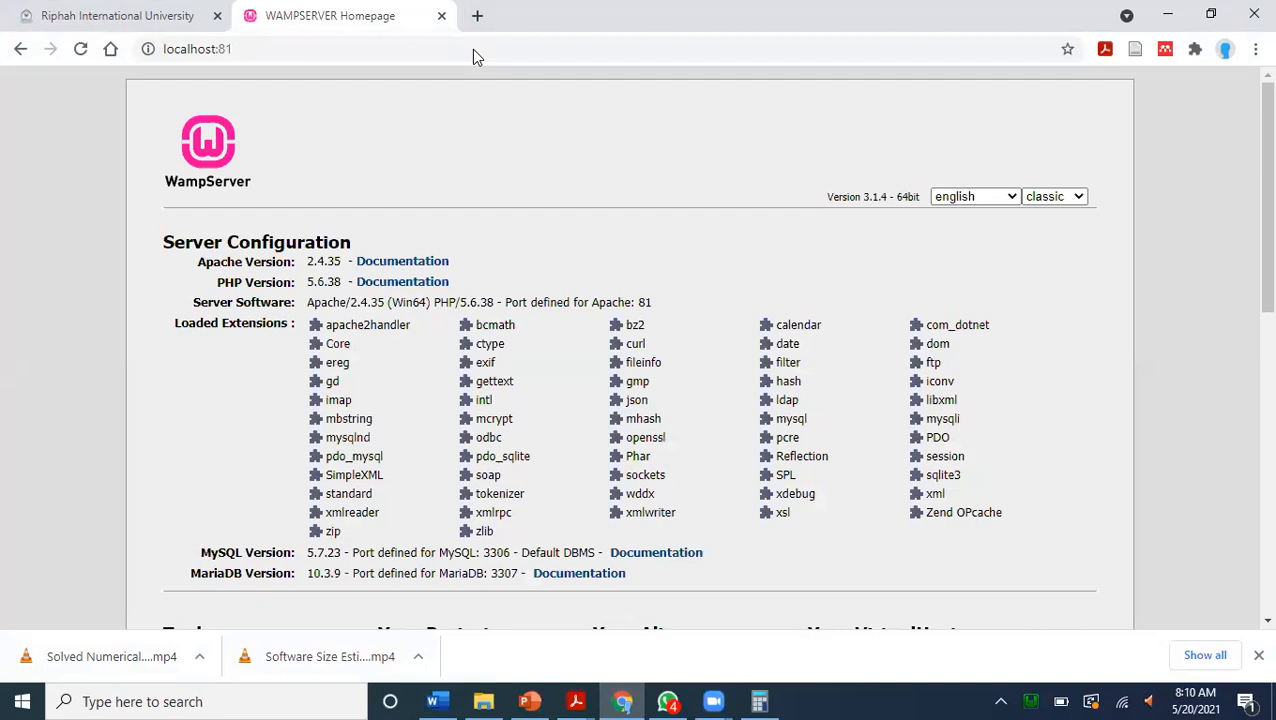
# Examine the WampServer homepage at localhost:81/, including its tools, projects and aliases sections.
pyautogui.click(713, 41)
pyautogui.click(713, 41)
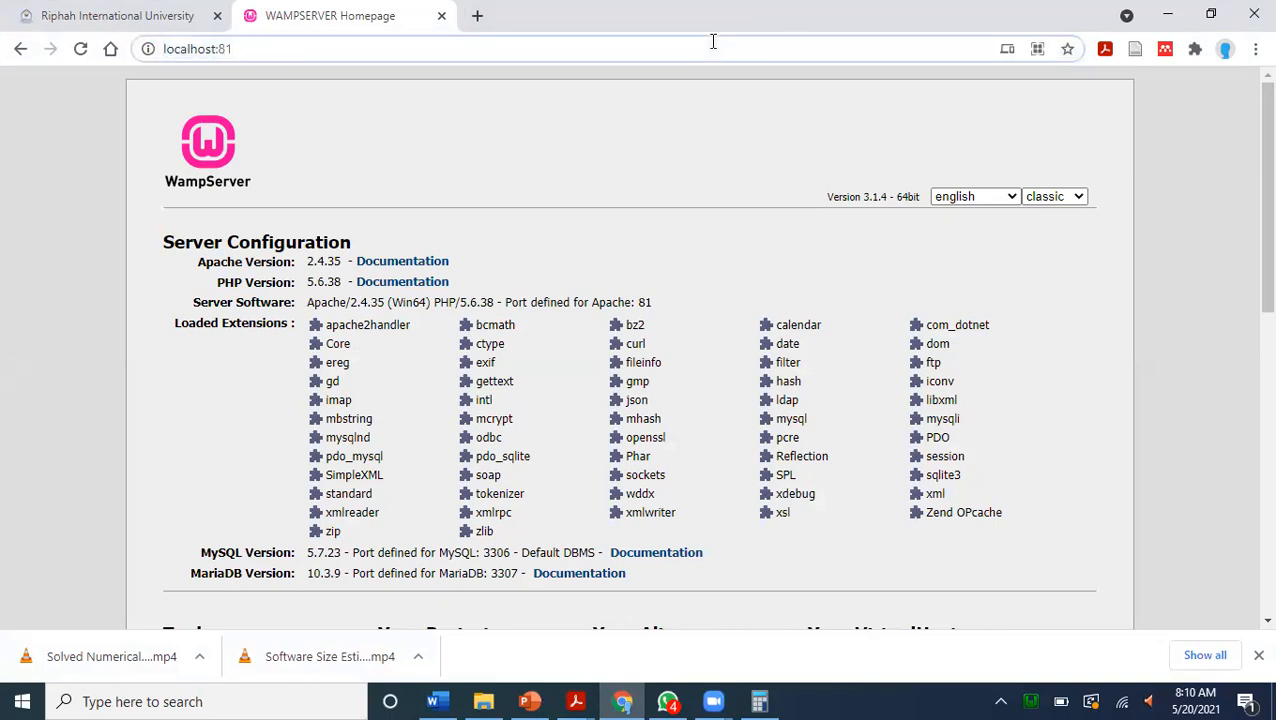
pyautogui.write('/')
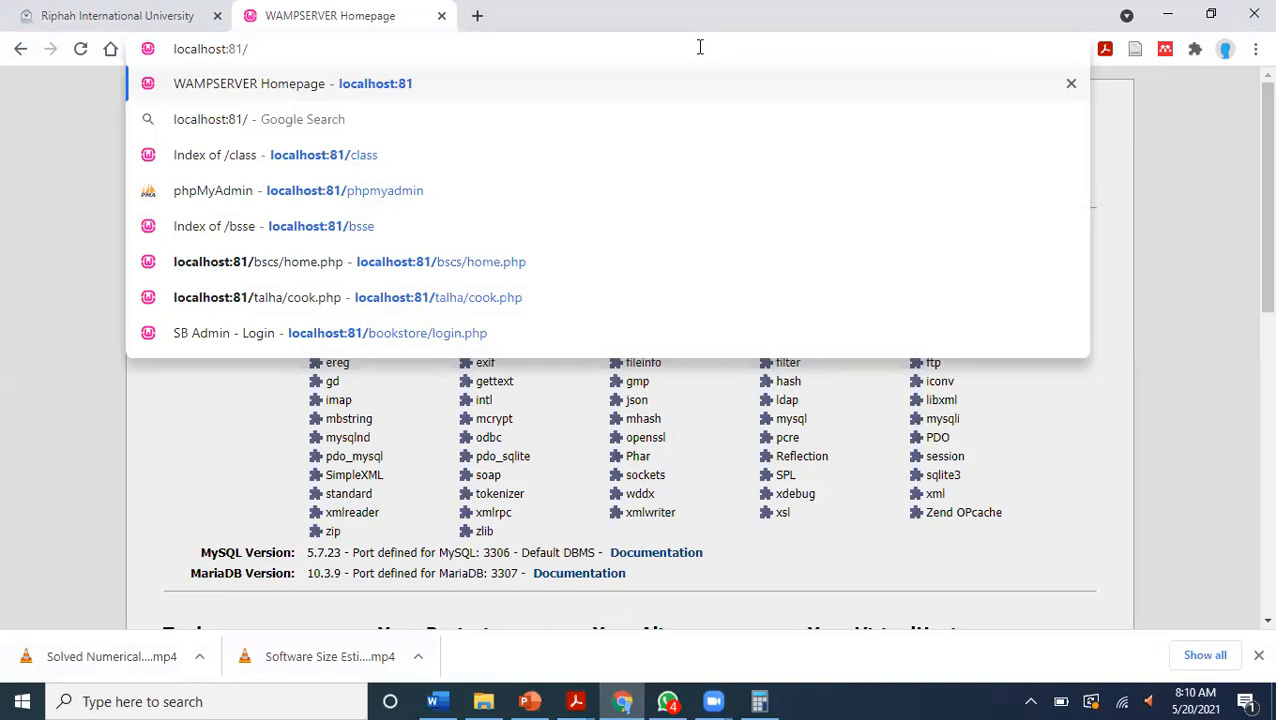
pyautogui.click(1166, 284)
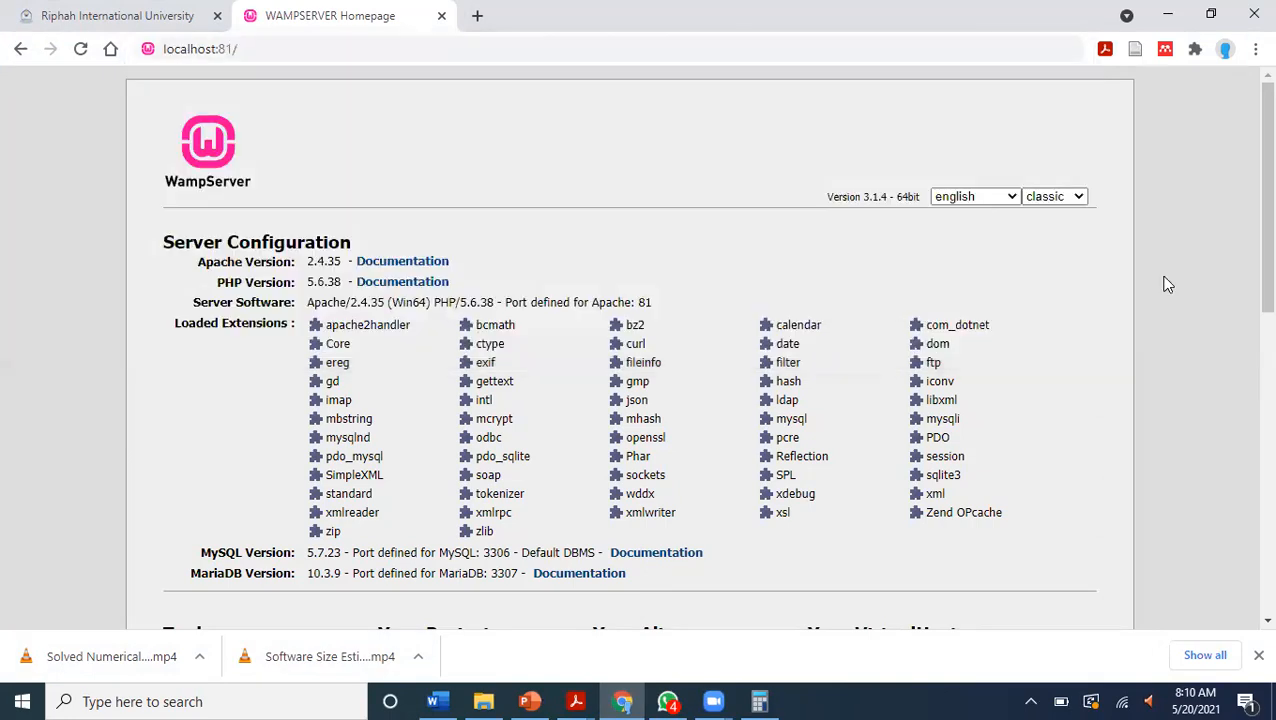
pyautogui.scroll(-3, 1245, 282)
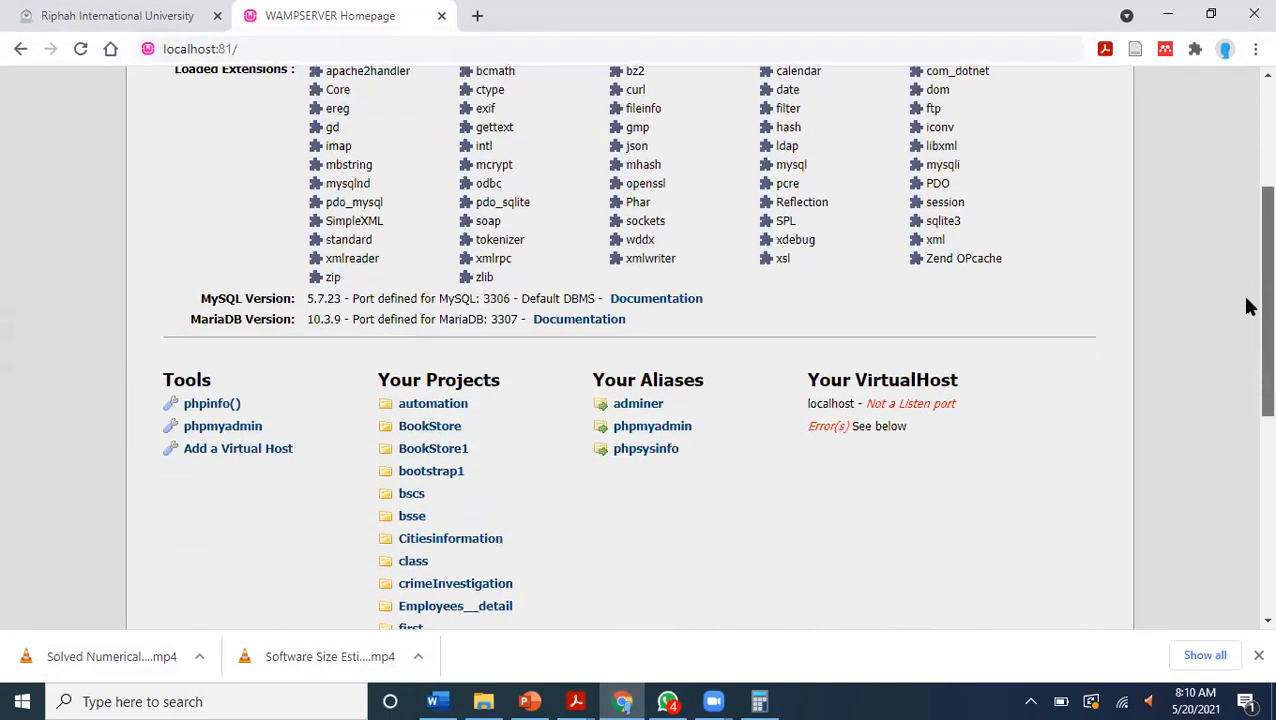
pyautogui.scroll(-5, 1248, 307)
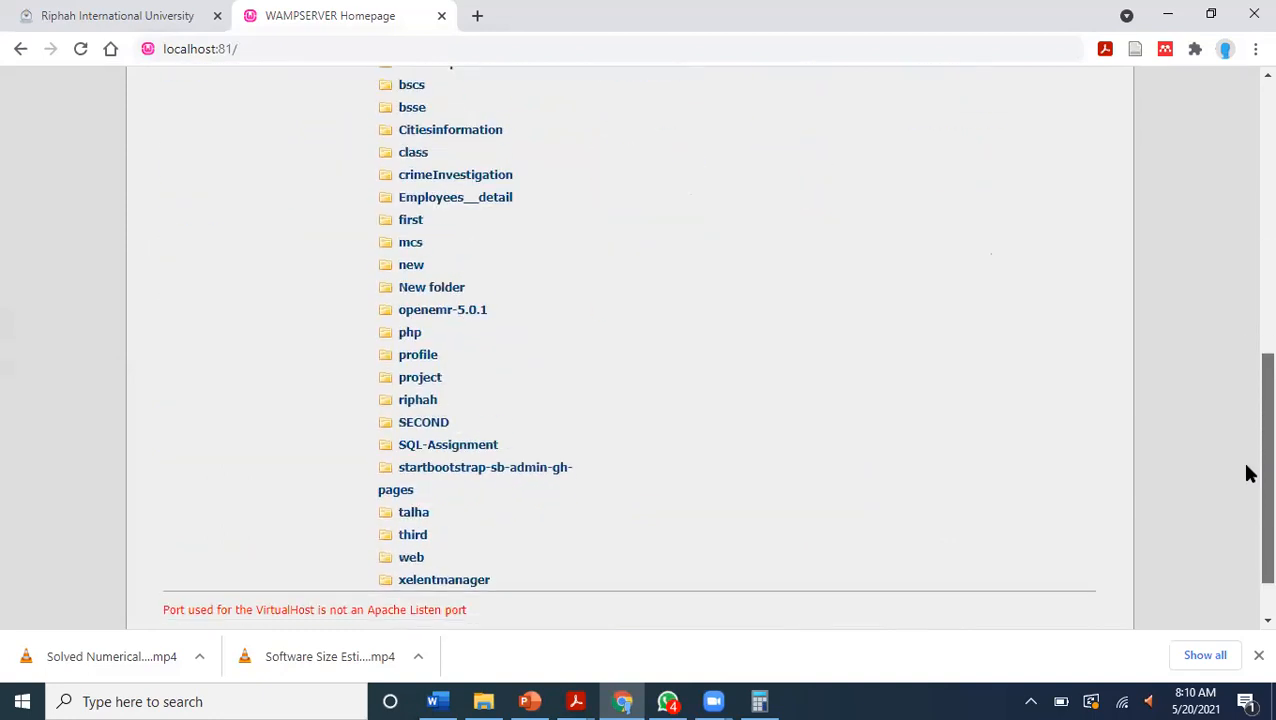
pyautogui.scroll(2, 1247, 473)
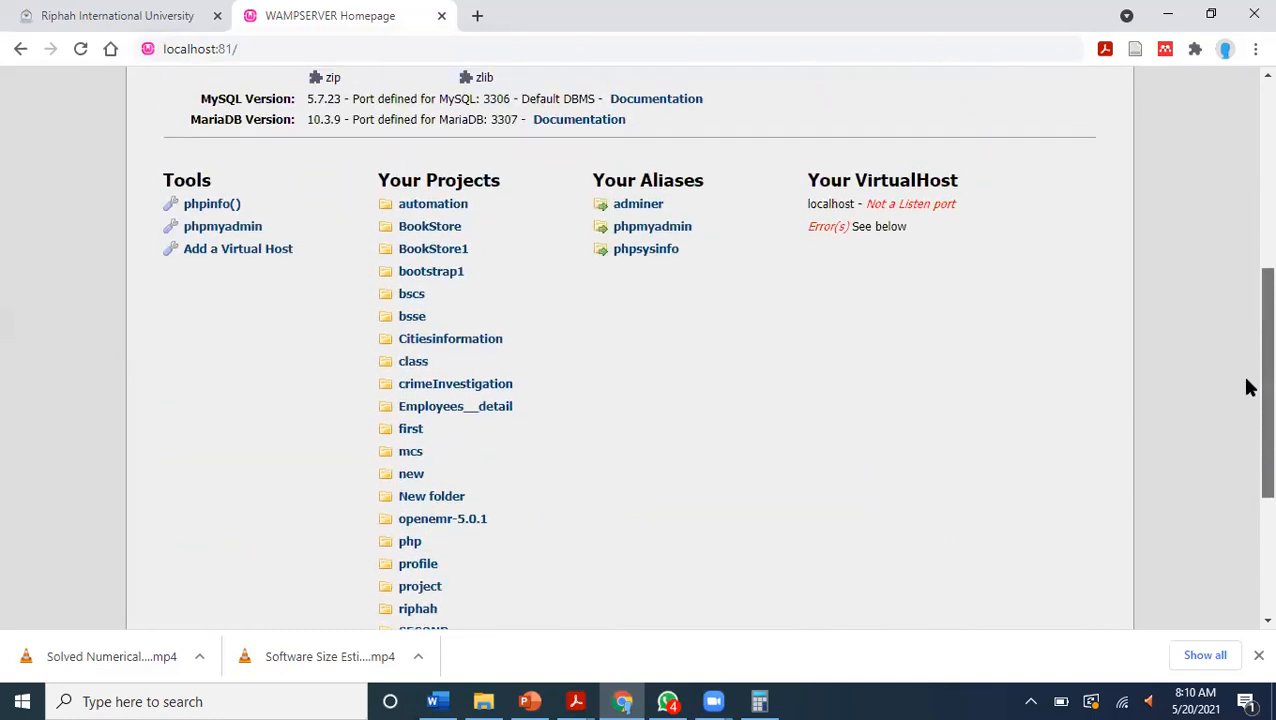
pyautogui.moveTo(1246, 380); pyautogui.dragTo(1245, 378)
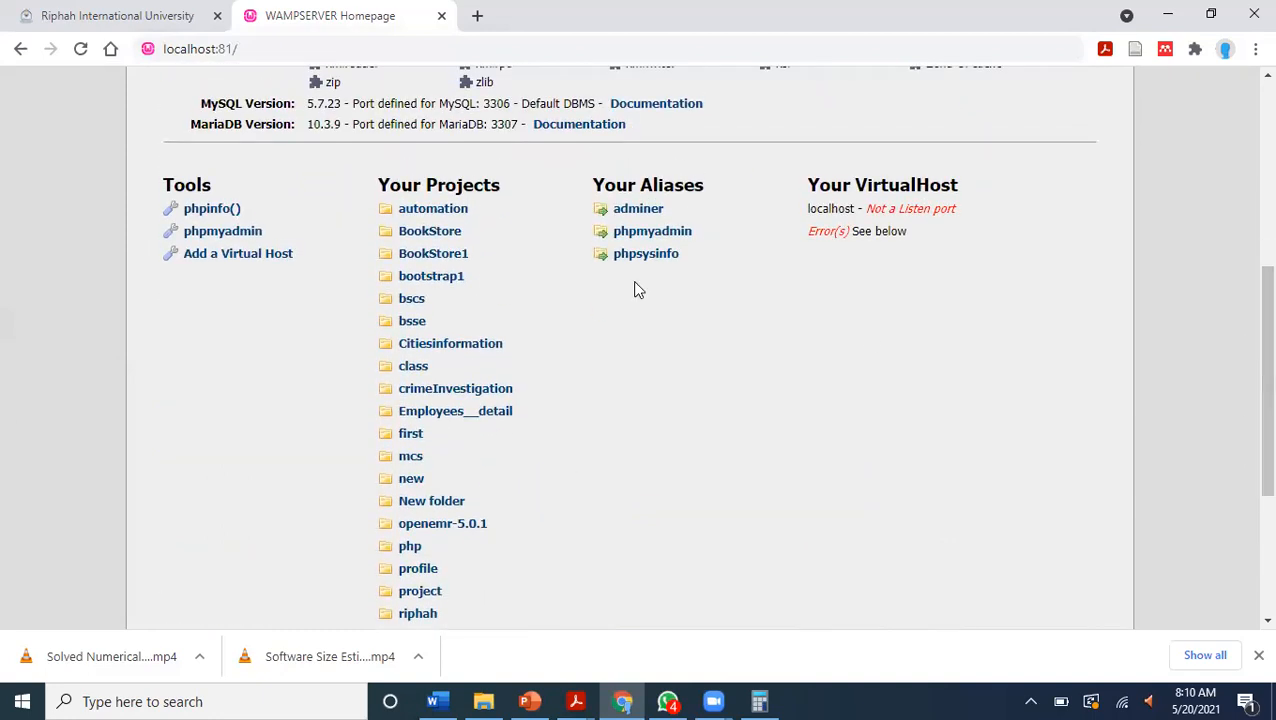
# Load the phpMyAdmin login page at localhost:81/phpmyadmin.
pyautogui.click(255, 48)
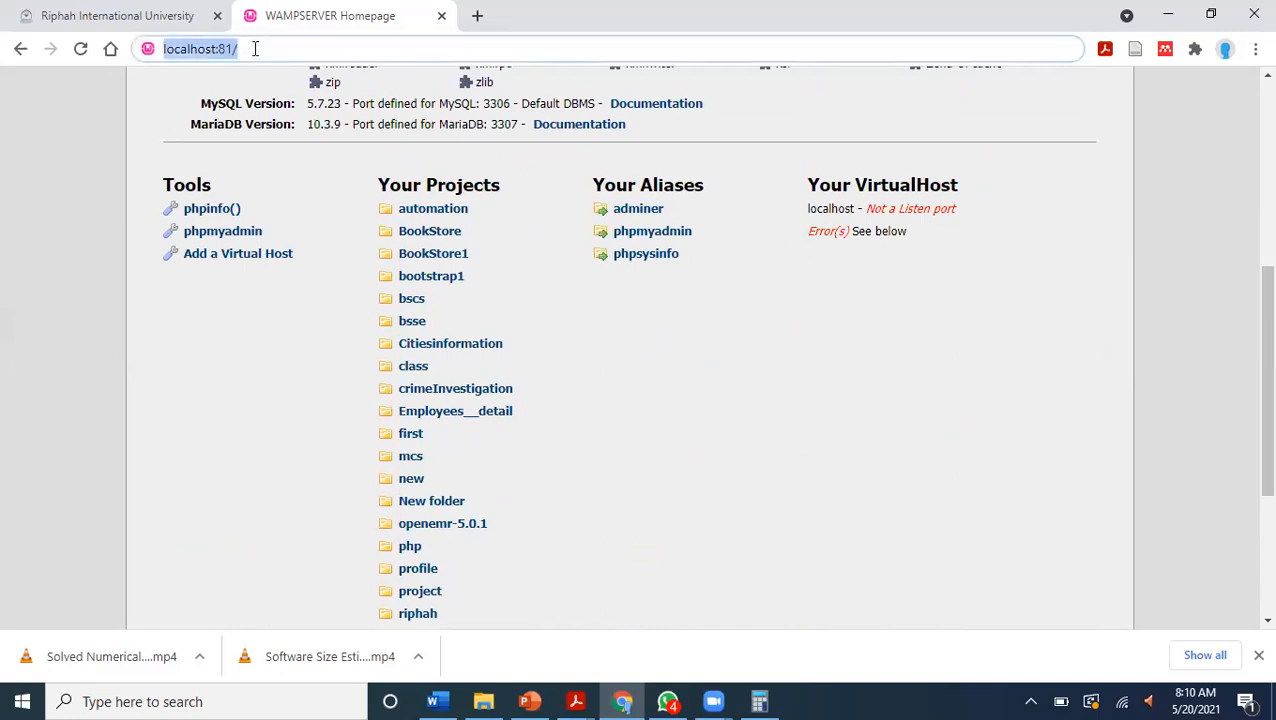
pyautogui.click(255, 48)
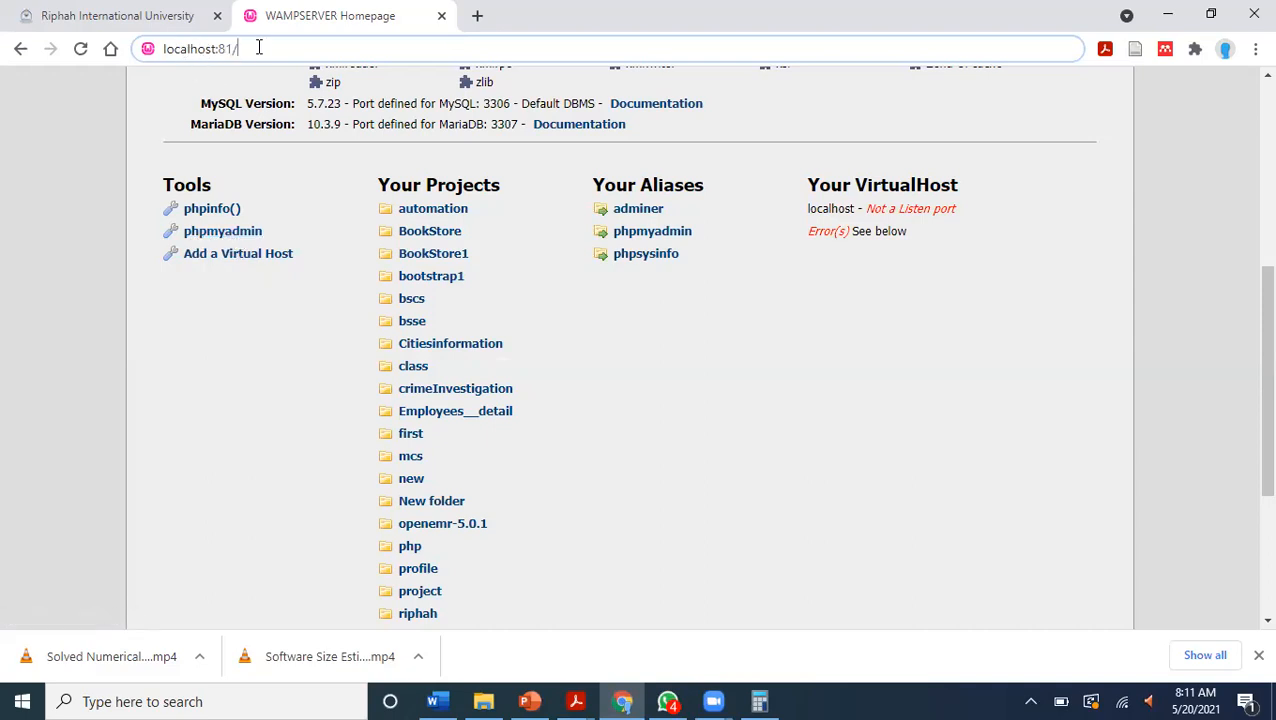
pyautogui.write('php')
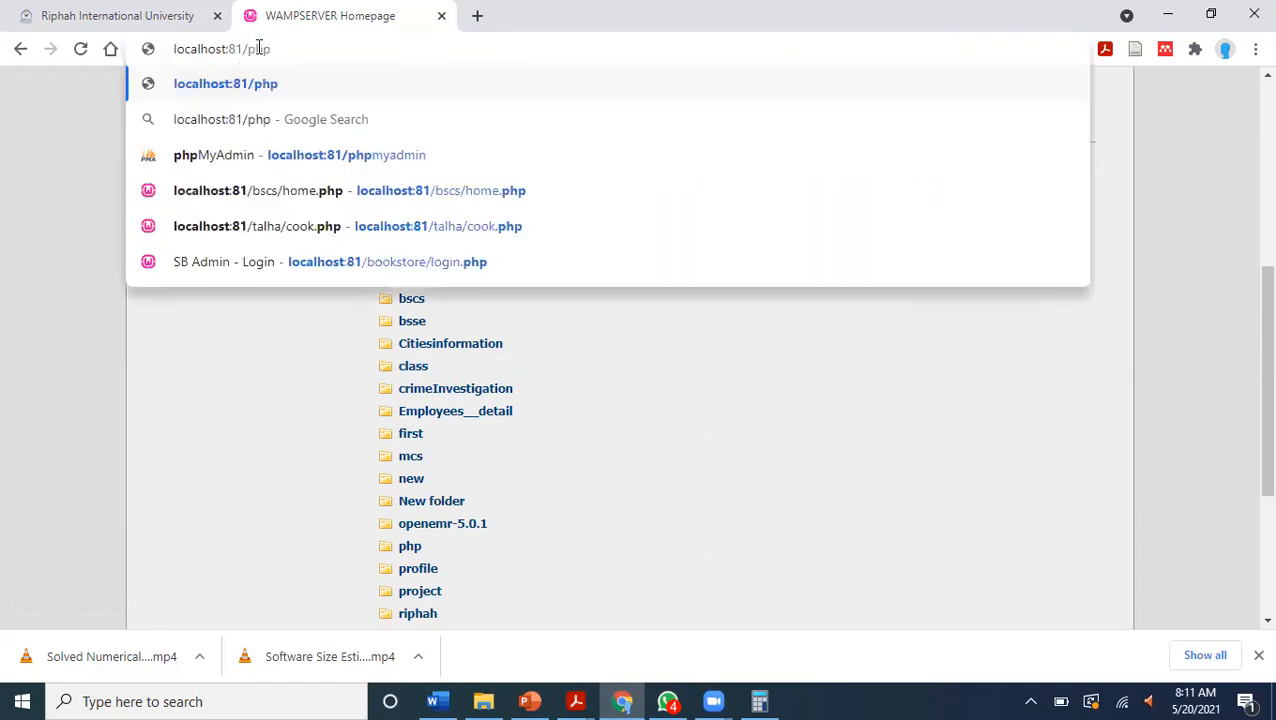
pyautogui.write('my')
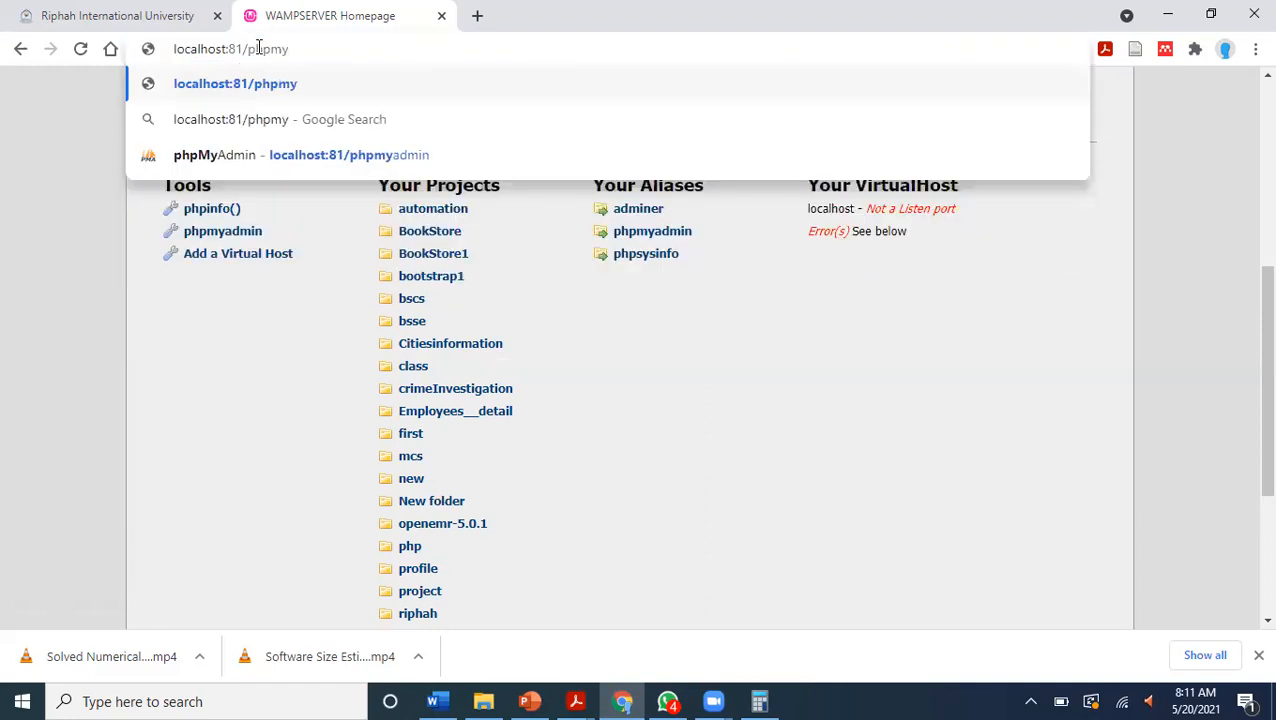
pyautogui.write('adm')
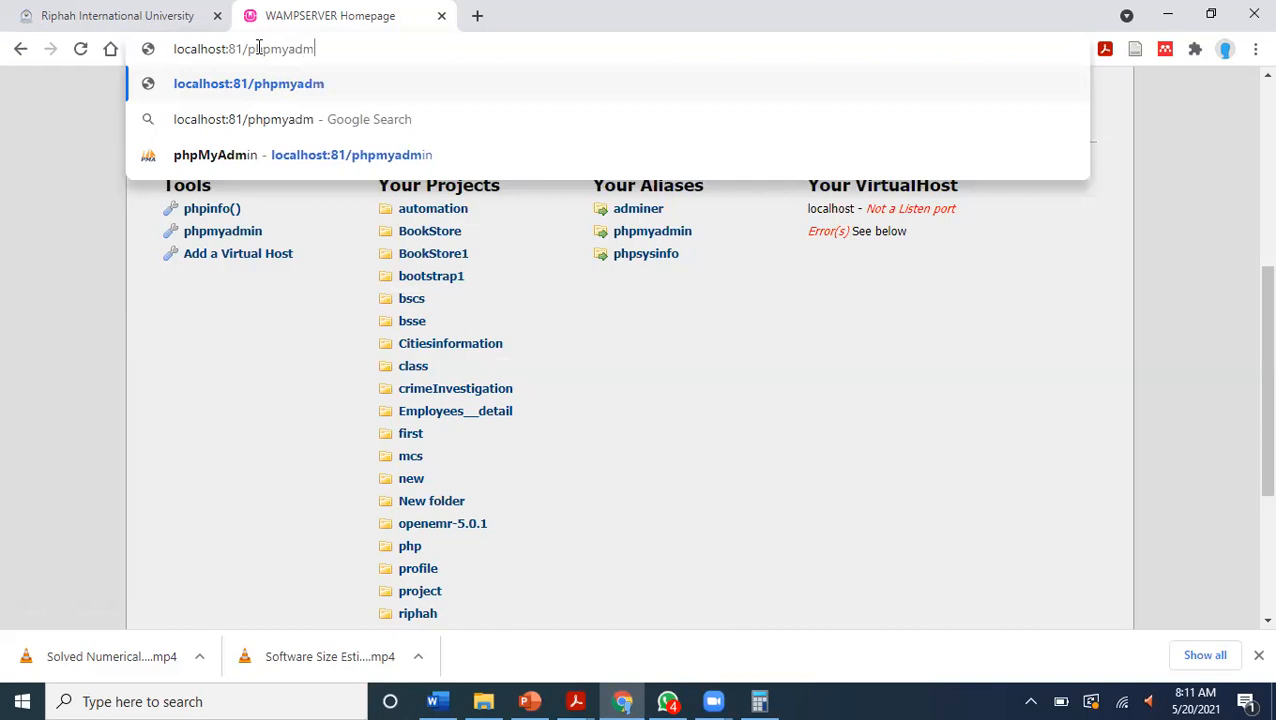
pyautogui.write('in')
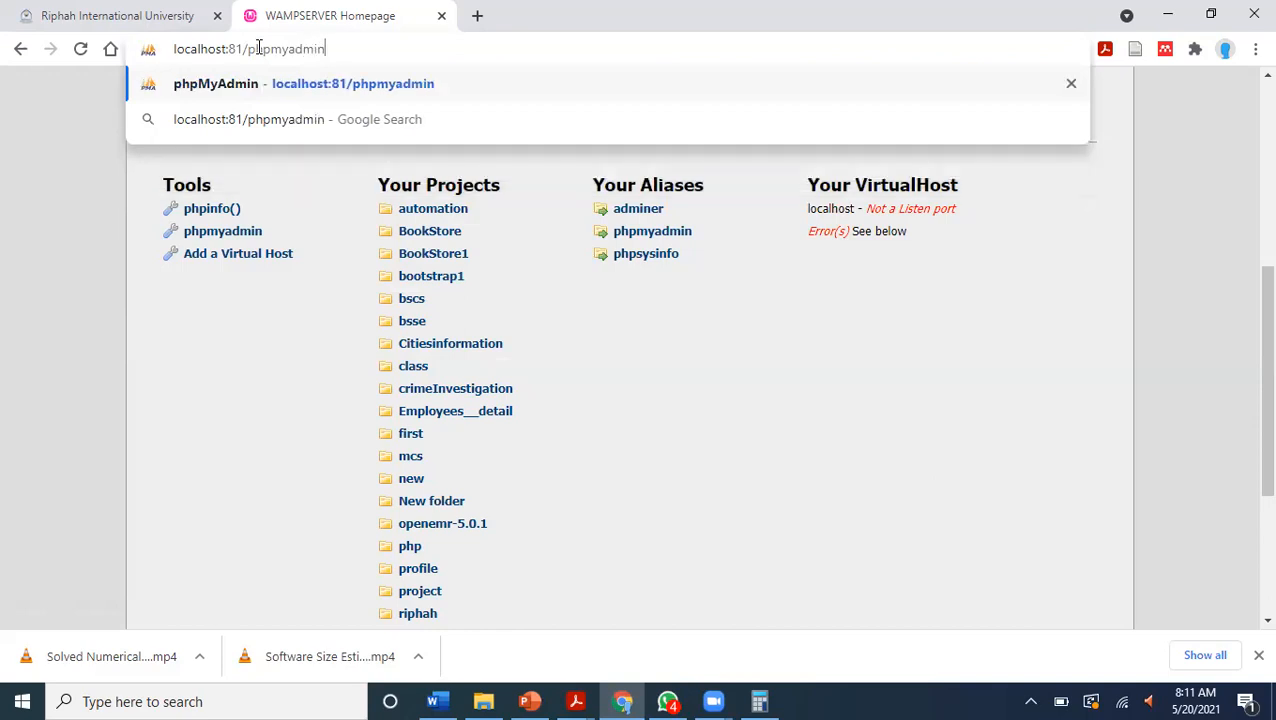
pyautogui.press('Return')
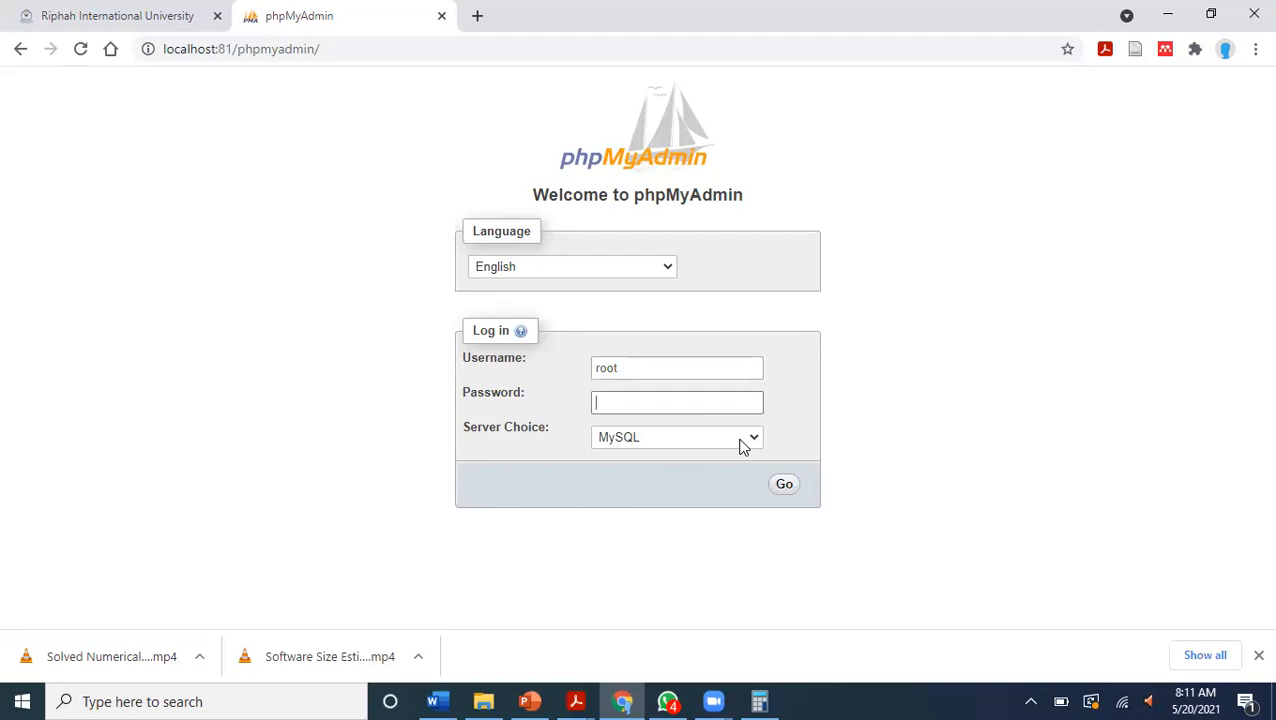
# Log in to phpMyAdmin as root on the MySQL server and check the tables inside the bscs database.
pyautogui.click(784, 483)
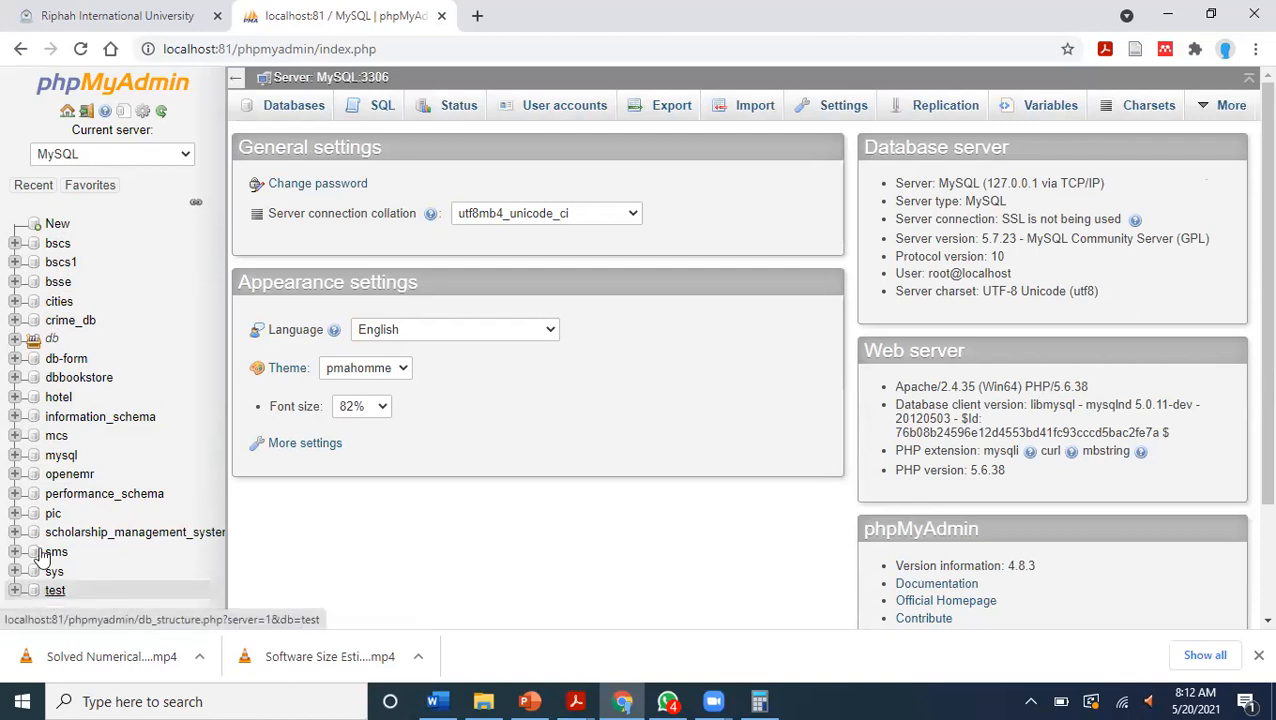
pyautogui.click(15, 244)
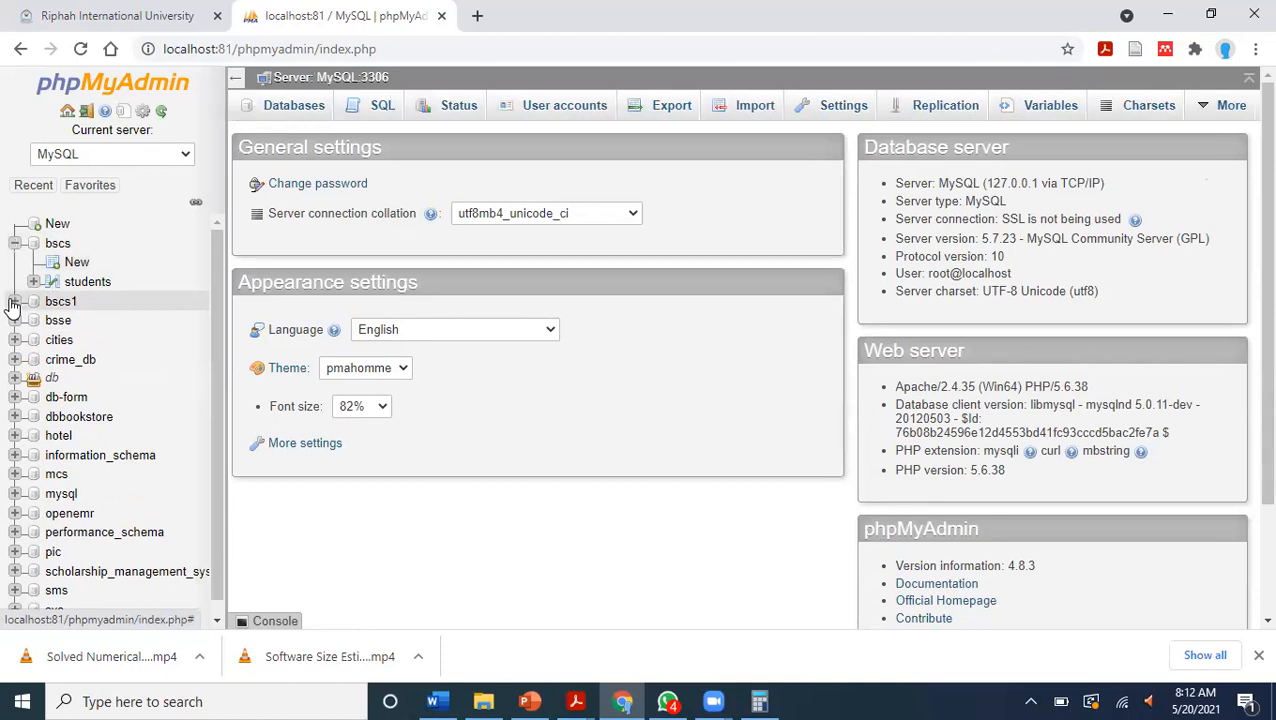
pyautogui.click(15, 244)
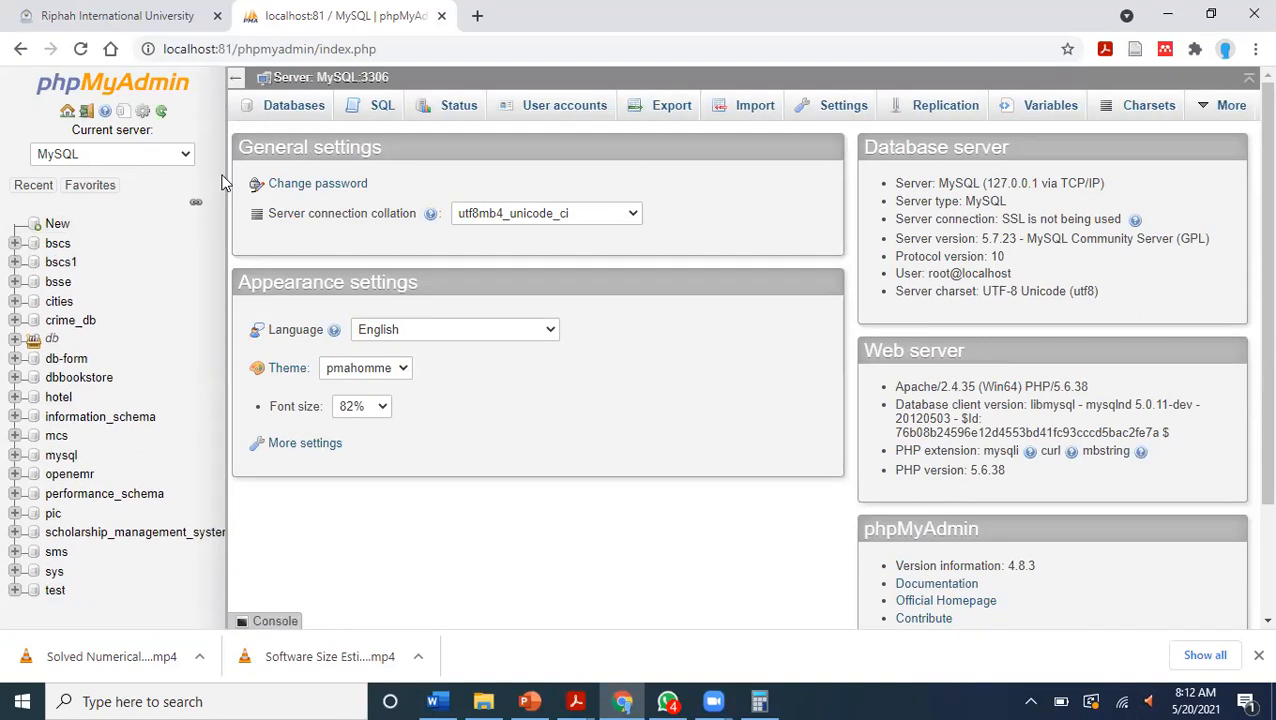
# Create a database named third_semester with the latin1_swedish_ci collation.
pyautogui.click(283, 110)
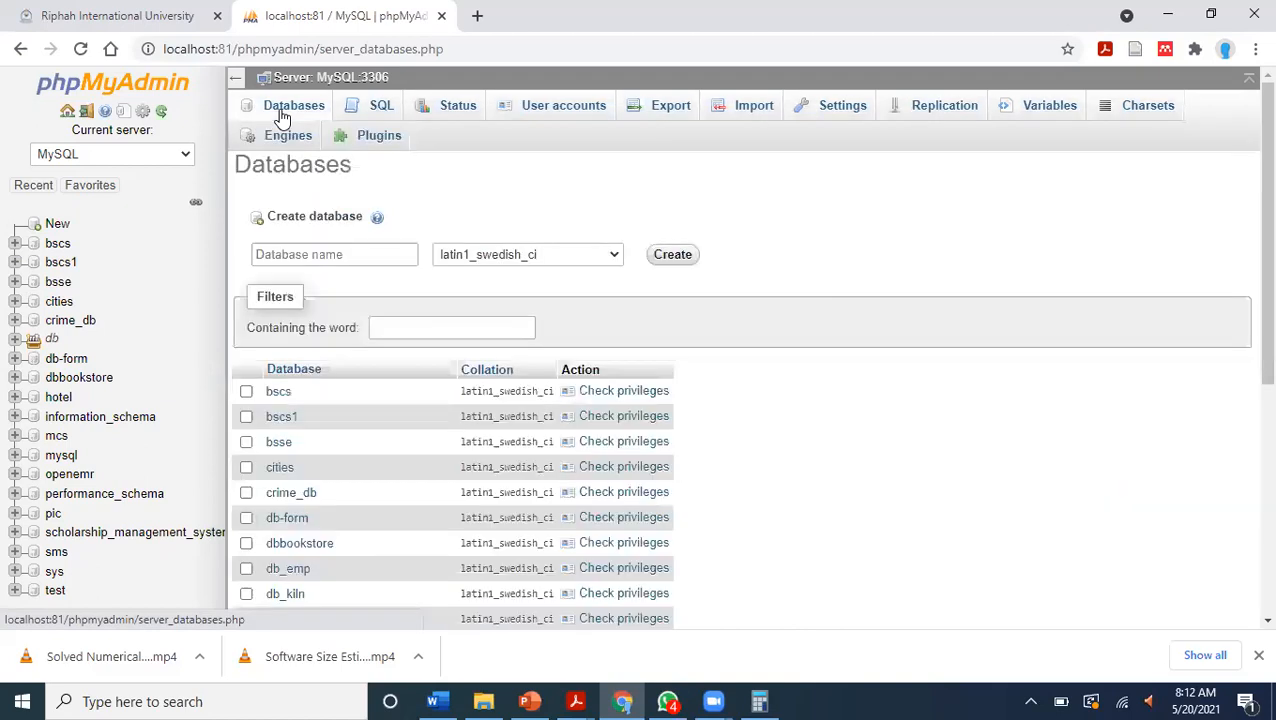
pyautogui.click(388, 254)
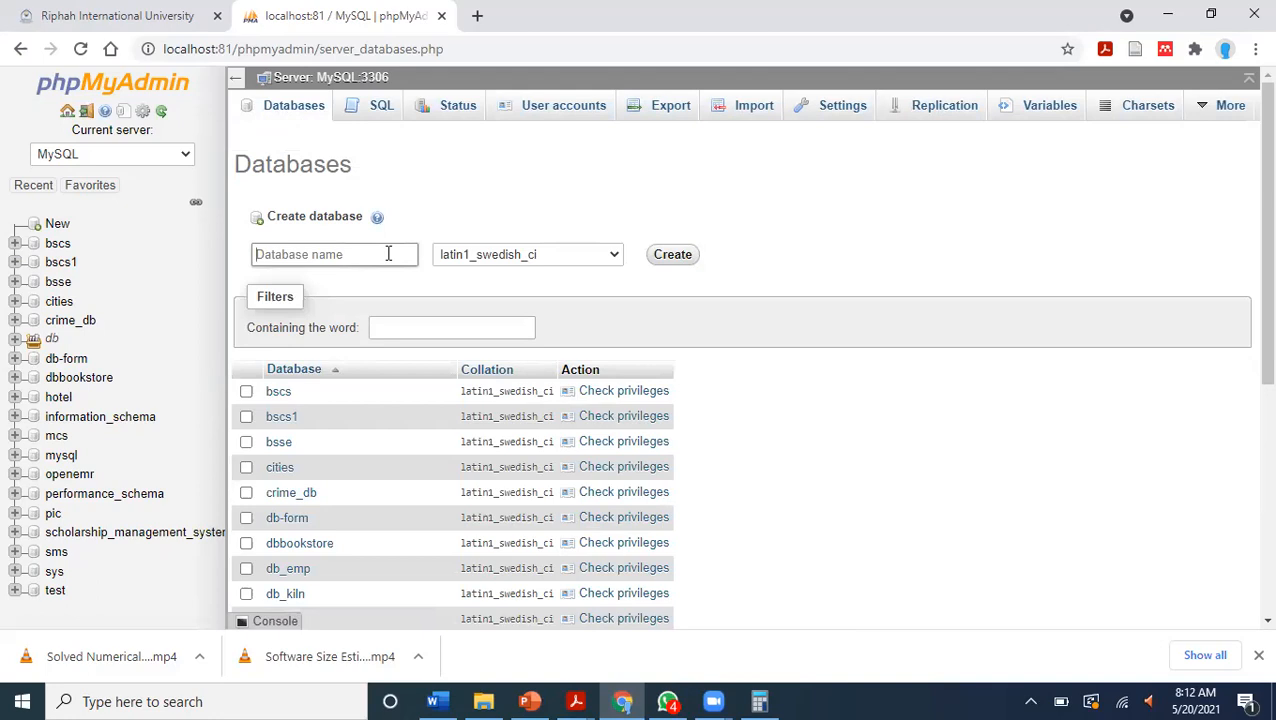
pyautogui.write('third_semester')
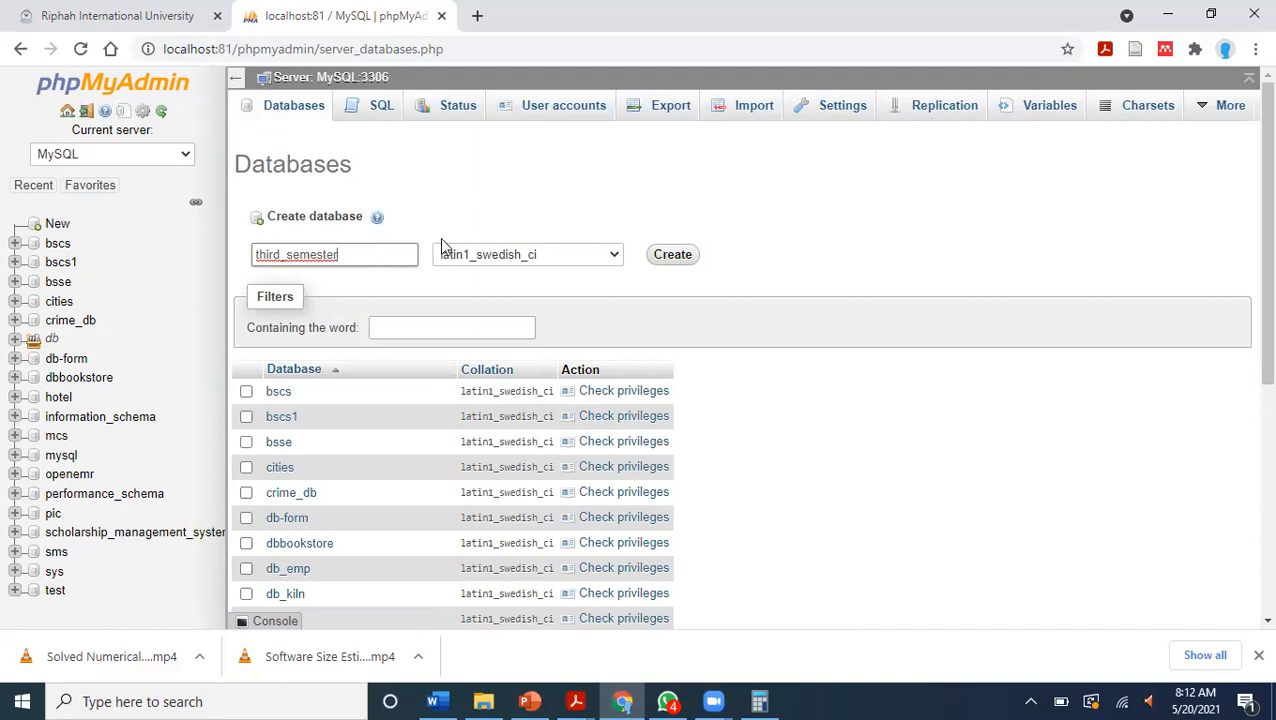
pyautogui.click(664, 255)
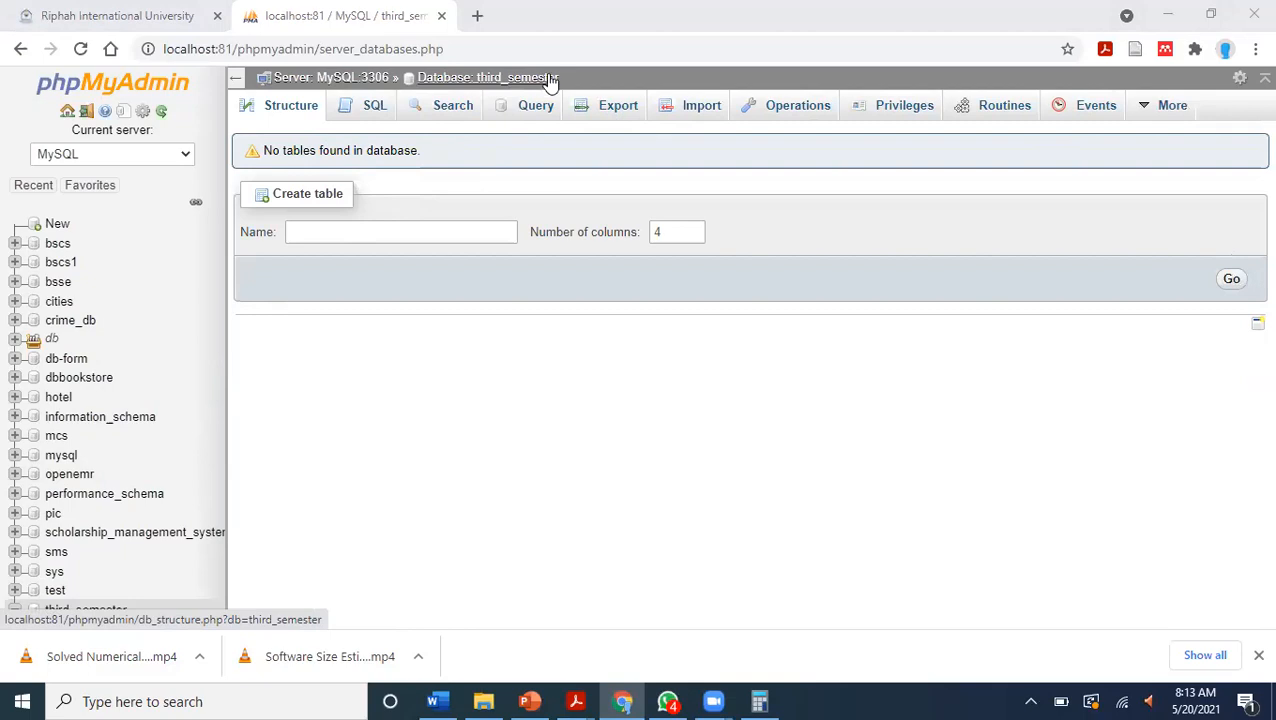
# Start a new table named student with 4 columns in the third_semester database.
pyautogui.moveTo(562, 78); pyautogui.dragTo(478, 85)
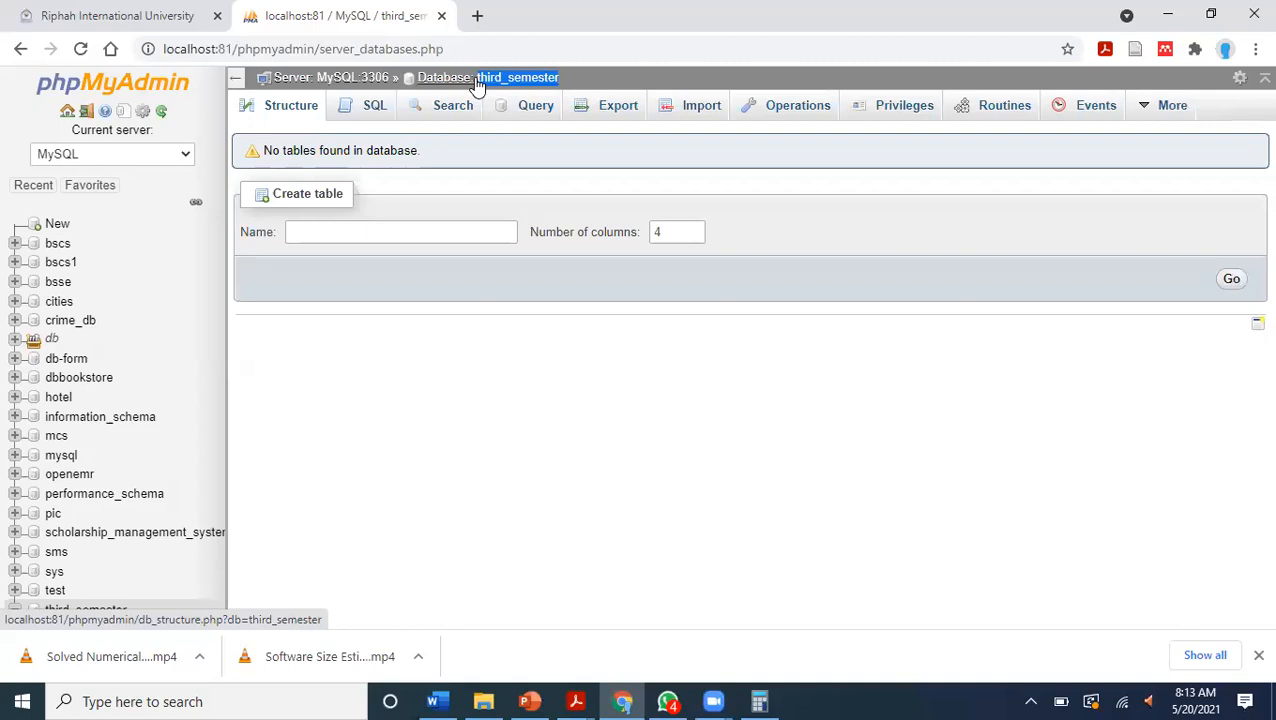
pyautogui.click(473, 228)
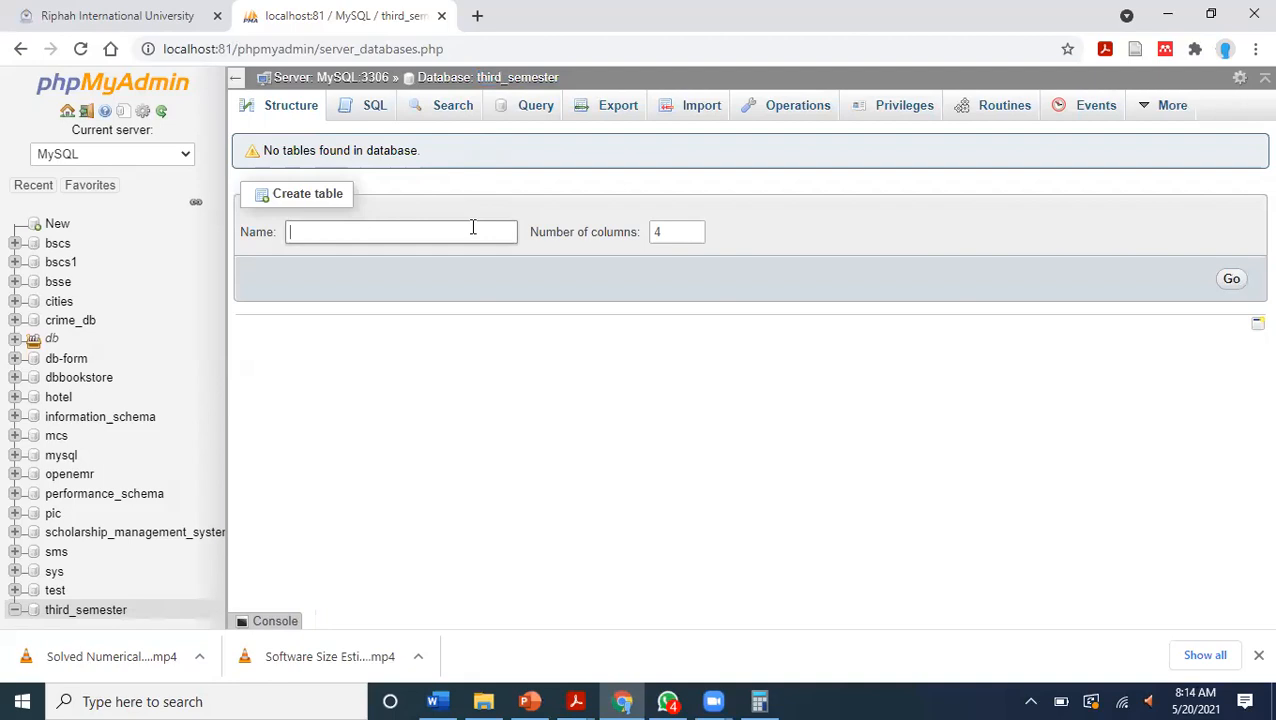
pyautogui.write('student')
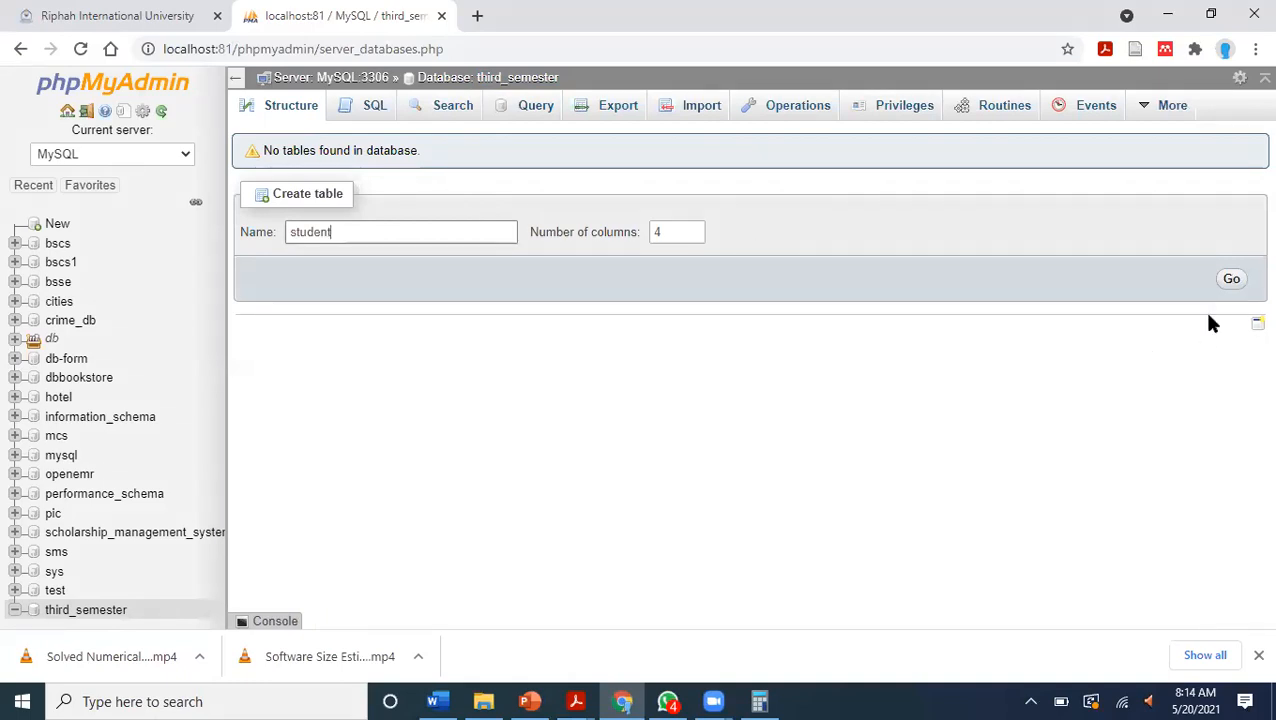
pyautogui.click(1229, 281)
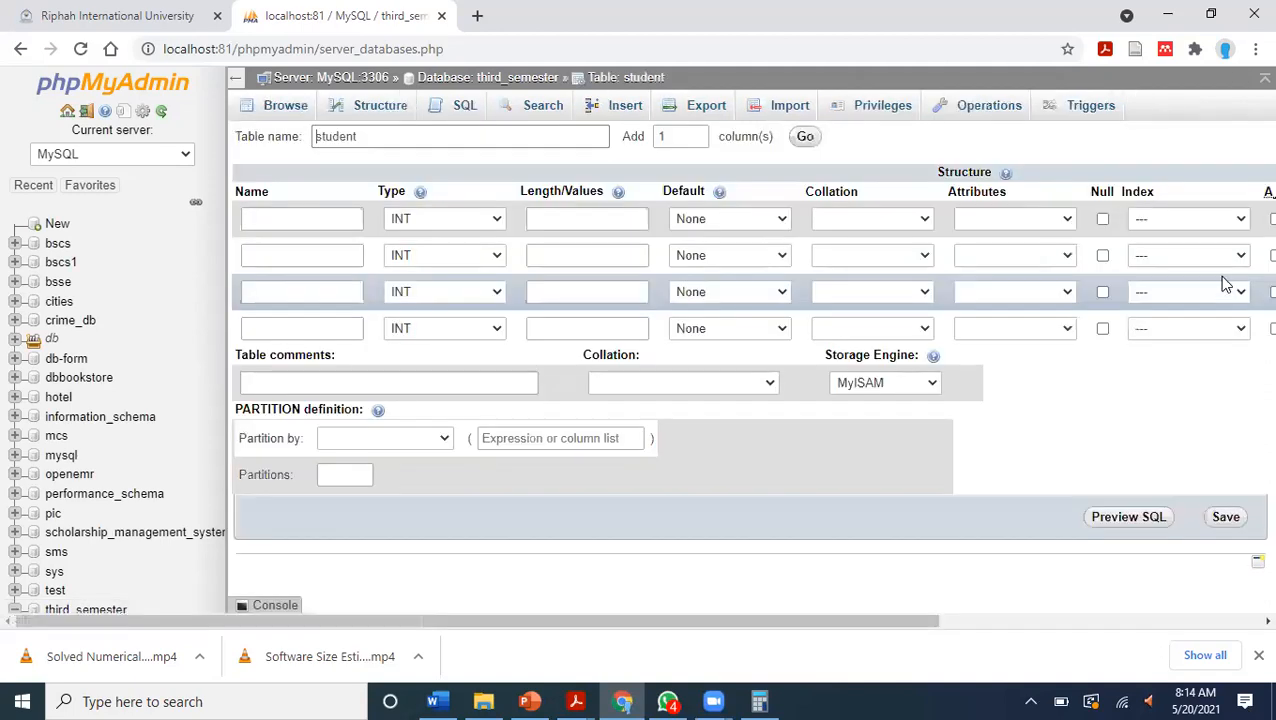
# Switch to PowerPoint, insert a blank slide after the Function Point Analysis slide and start the slide show from it.
pyautogui.click(529, 701)
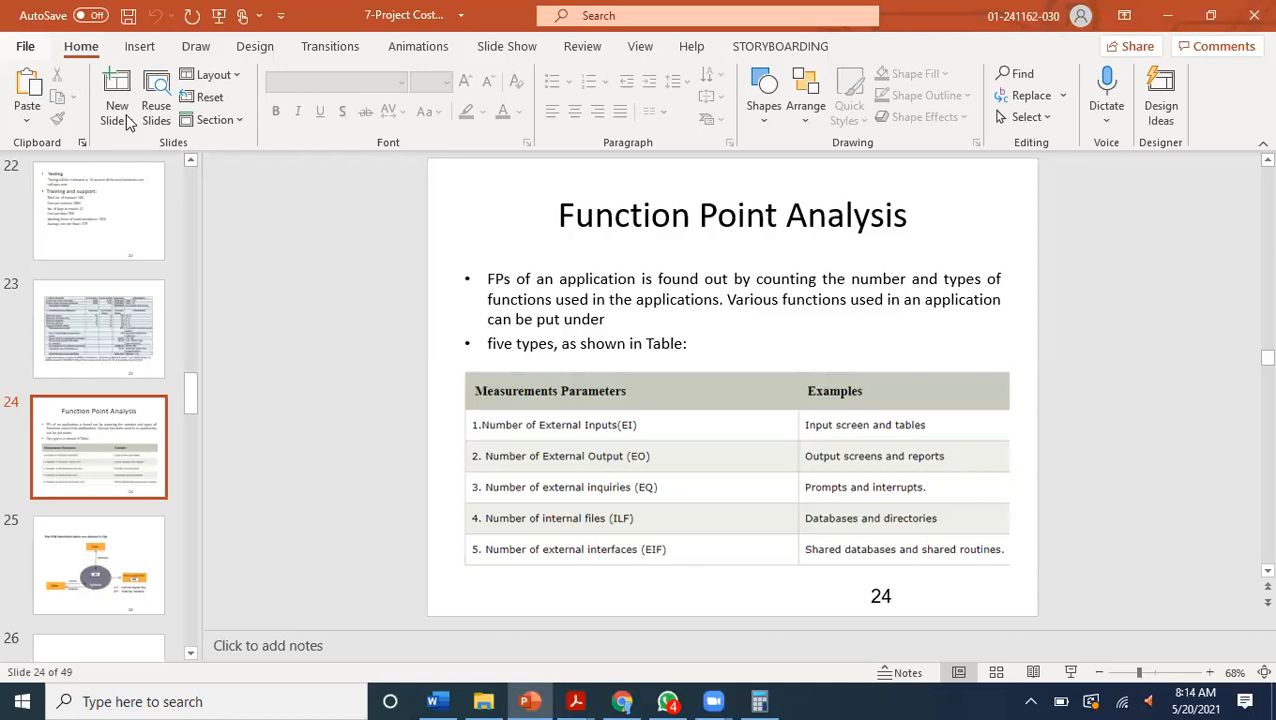
pyautogui.click(127, 120)
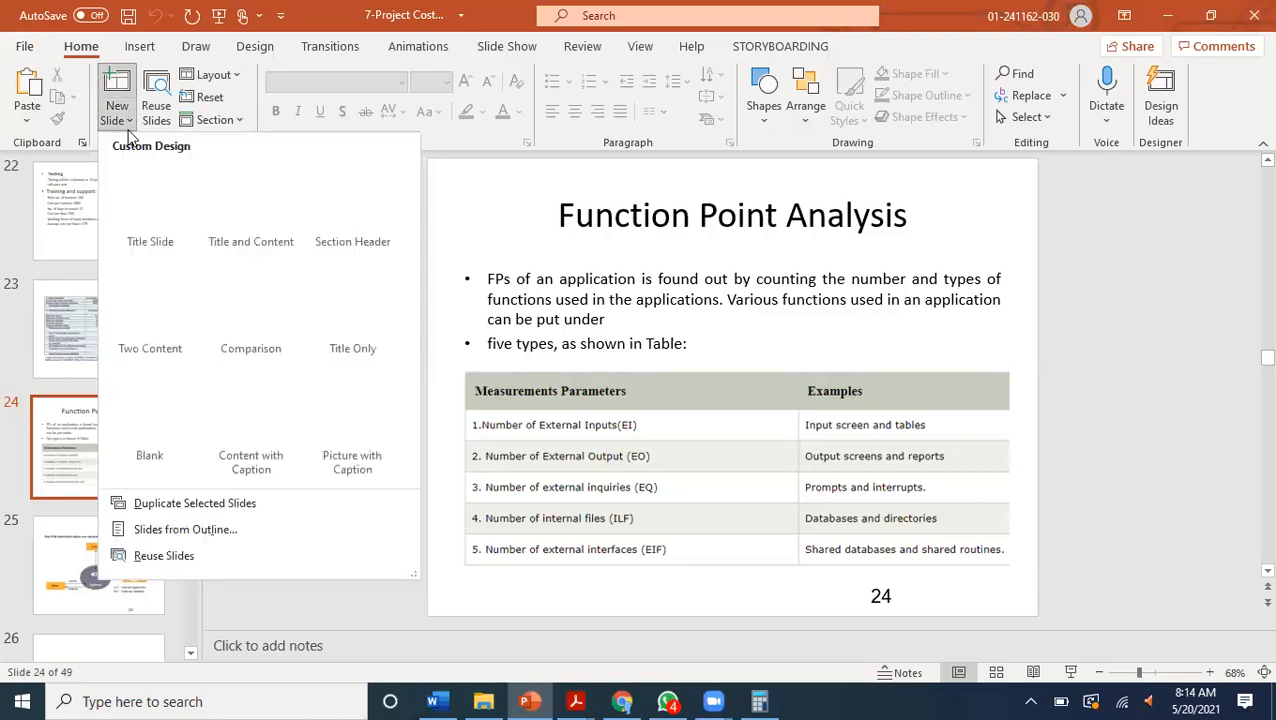
pyautogui.click(170, 418)
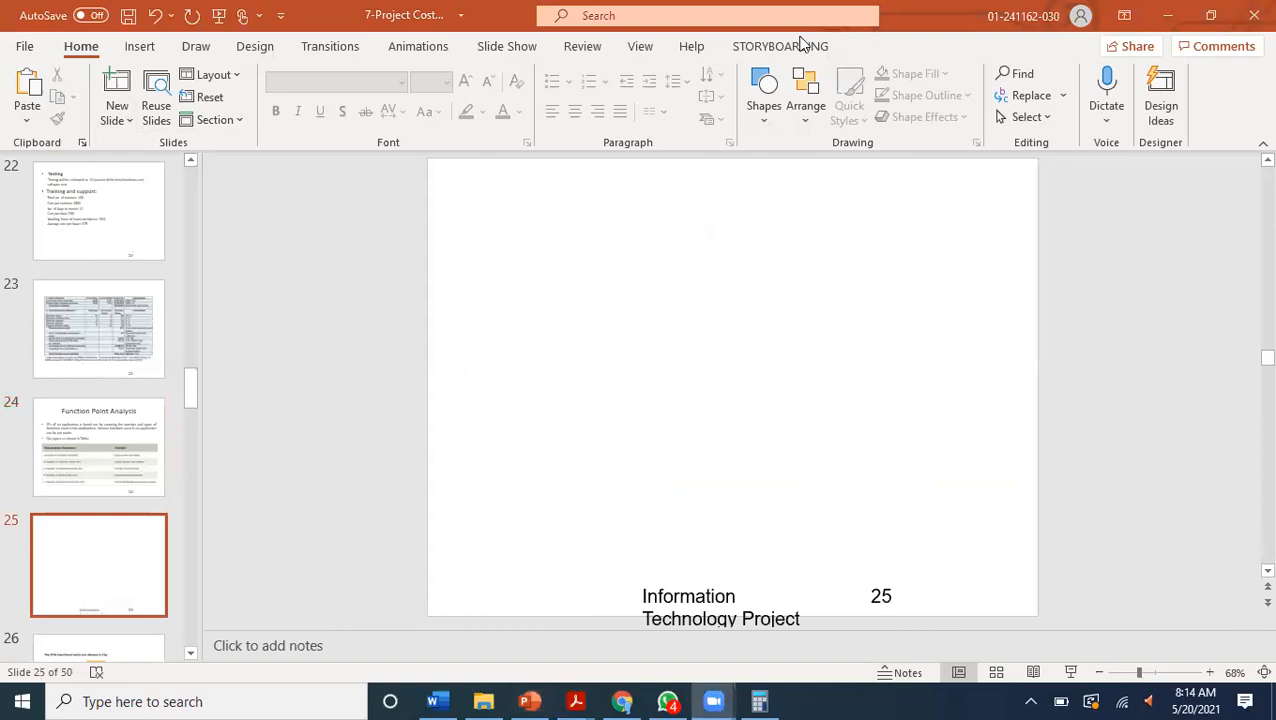
pyautogui.click(1070, 673)
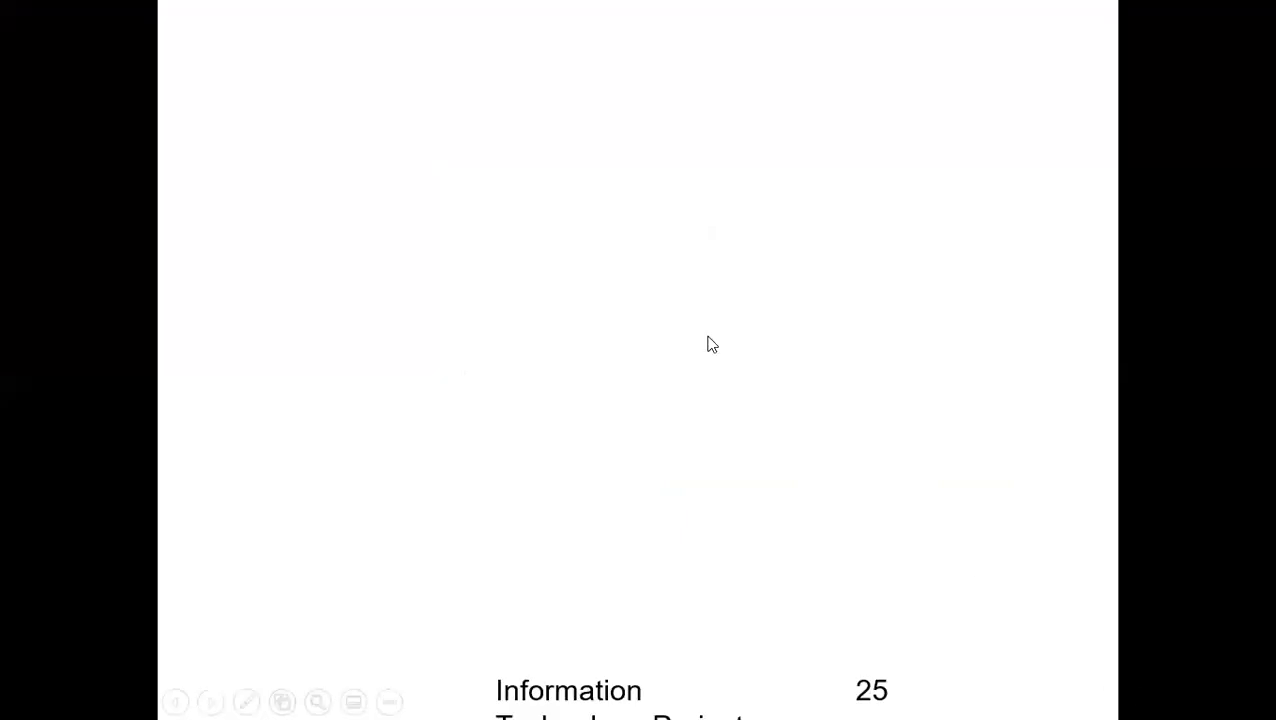
pyautogui.click(483, 508)
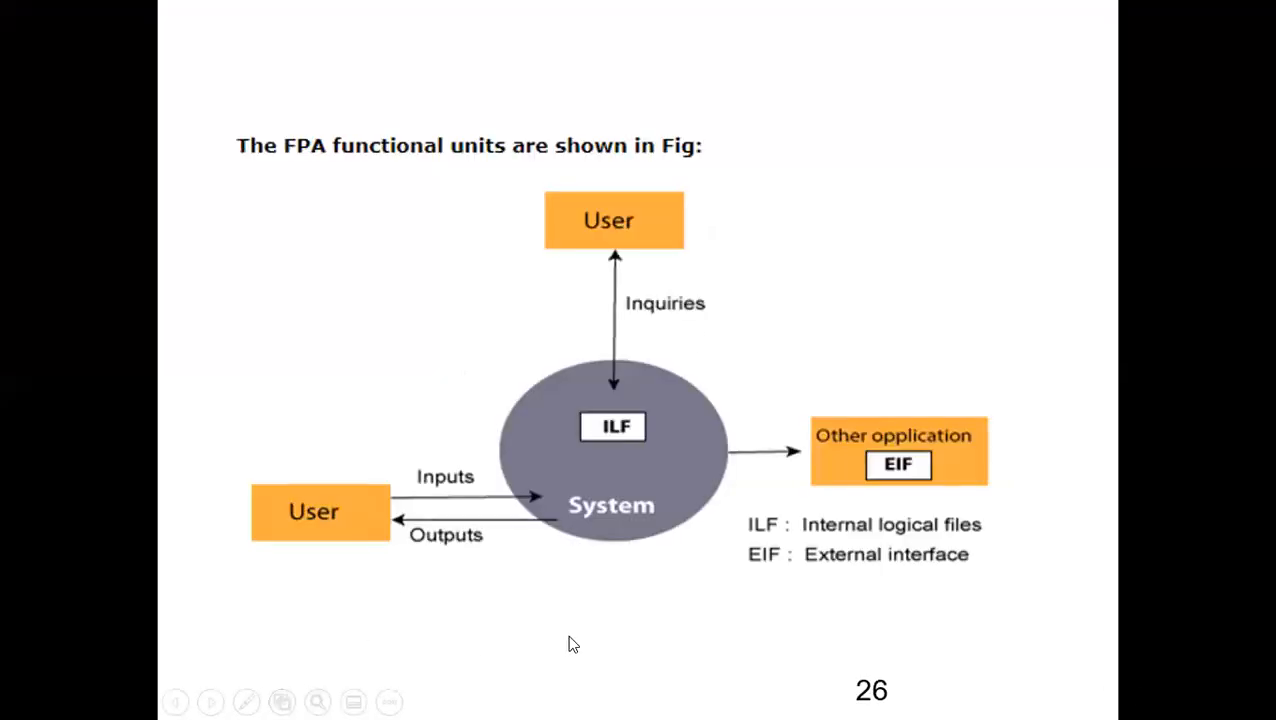
# Go back to the blank slide 25 in the slide show and switch to a red highlighter.
pyautogui.press('Left')
pyautogui.click(246, 701)
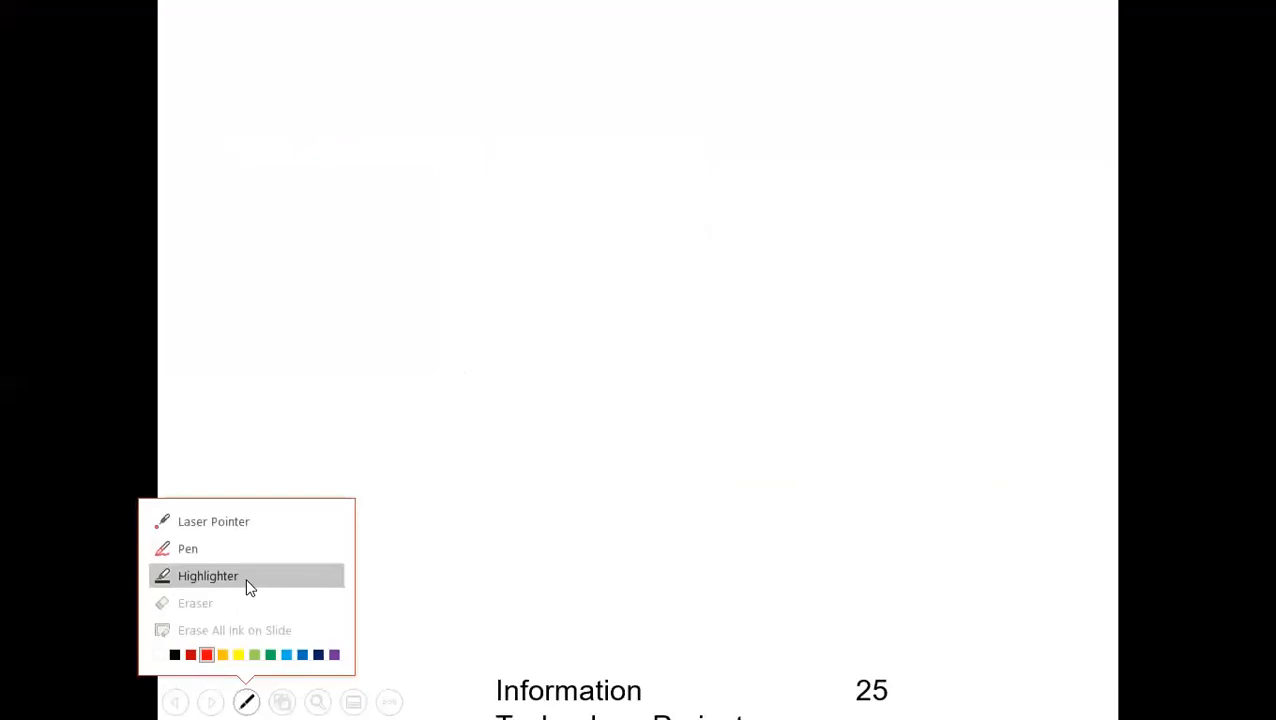
pyautogui.click(240, 577)
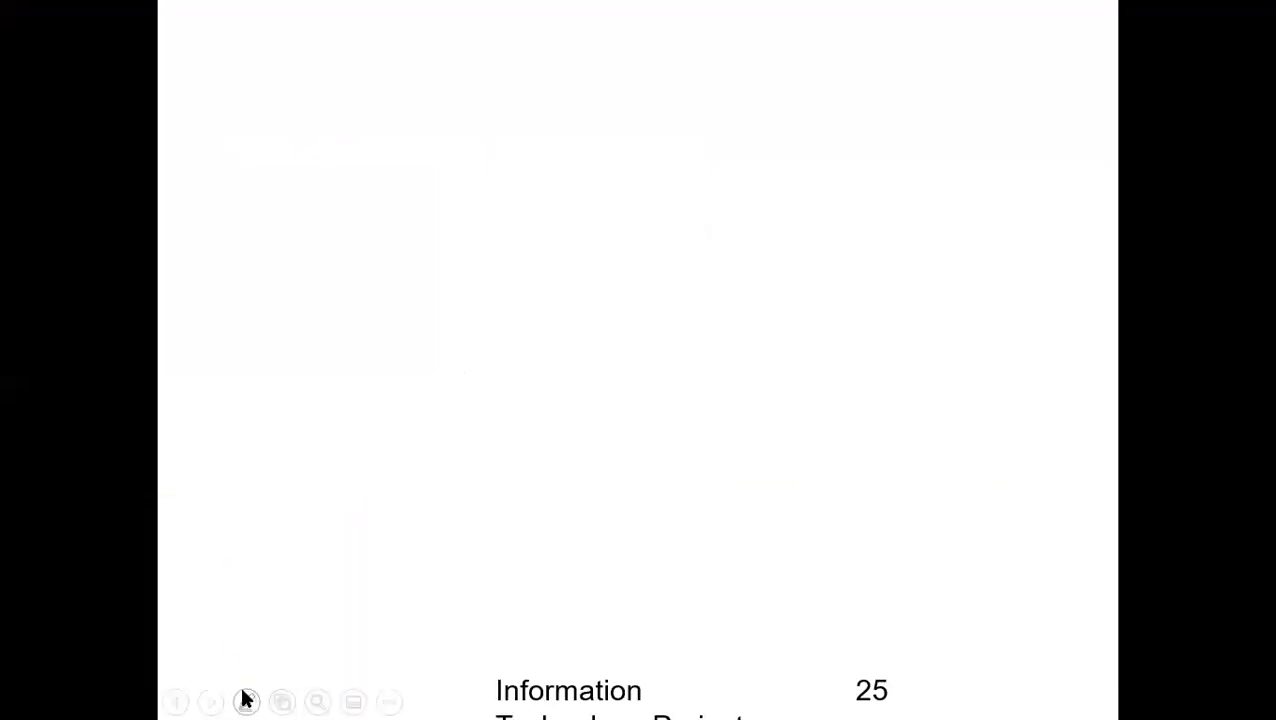
pyautogui.click(246, 701)
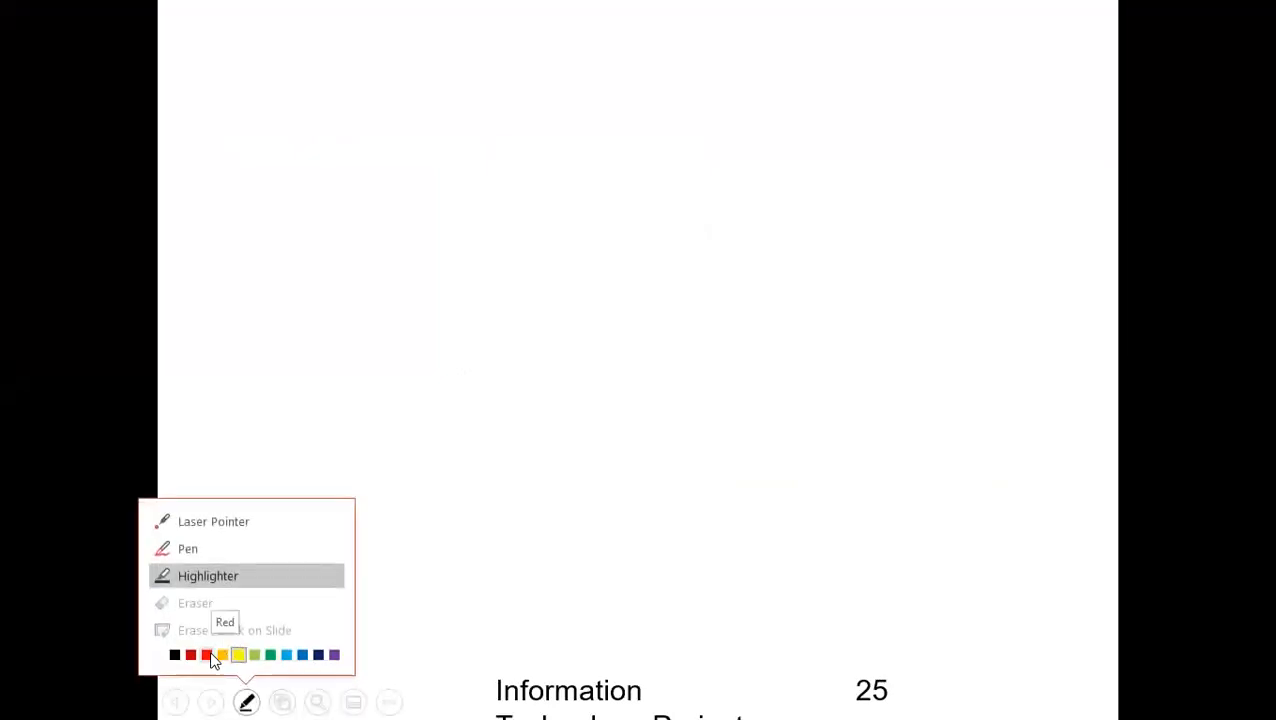
pyautogui.click(210, 655)
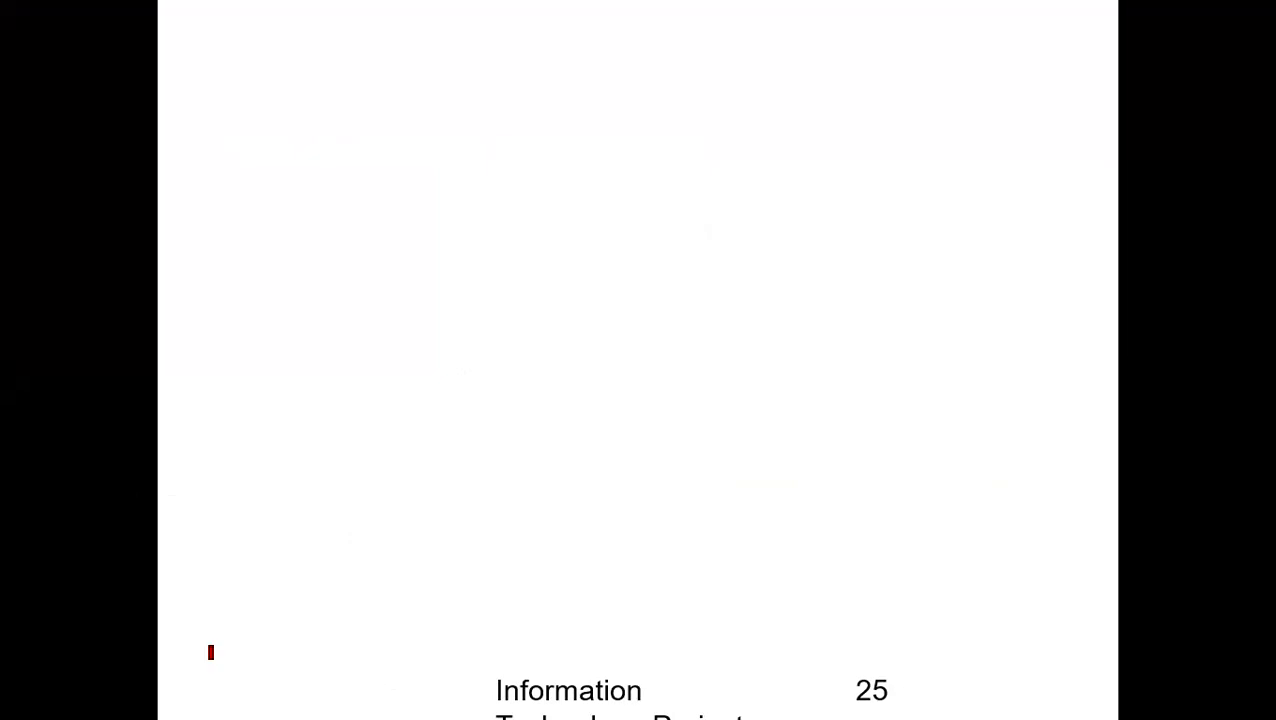
# Handwrite "Create Database" with the name "Third_Semester" beneath it across the upper part of the blank slide.
pyautogui.moveTo(231, 86)
pyautogui.mouseDown()
pyautogui.moveTo(232, 134)
pyautogui.moveTo(289, 100)
pyautogui.moveTo(325, 120)
pyautogui.moveTo(416, 122)
pyautogui.mouseUp()
pyautogui.moveTo(487, 82)
pyautogui.mouseDown()
pyautogui.moveTo(490, 138)
pyautogui.moveTo(458, 140)
pyautogui.mouseUp()
pyautogui.moveTo(600, 95); pyautogui.dragTo(607, 130)
pyautogui.moveTo(622, 70)
pyautogui.mouseDown()
pyautogui.moveTo(632, 97)
pyautogui.moveTo(672, 100)
pyautogui.moveTo(686, 130)
pyautogui.moveTo(709, 108)
pyautogui.moveTo(783, 91)
pyautogui.moveTo(852, 88)
pyautogui.moveTo(920, 112)
pyautogui.mouseUp()
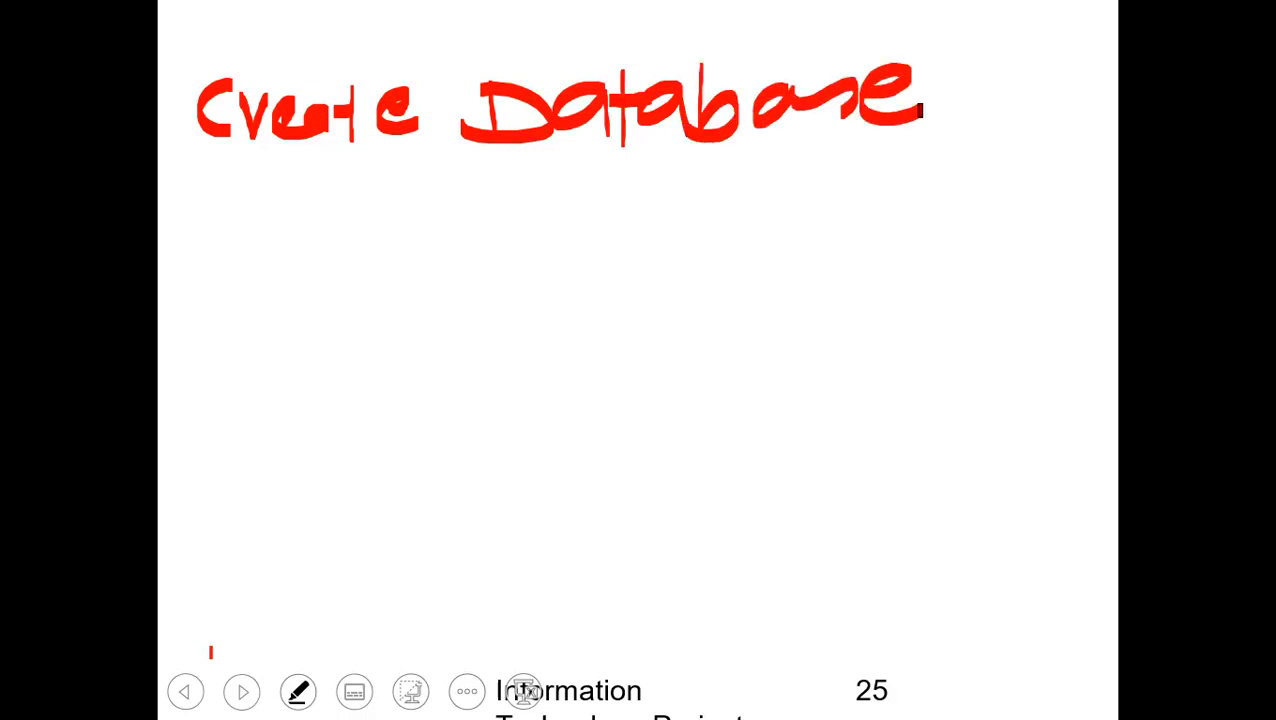
pyautogui.moveTo(285, 168)
pyautogui.mouseDown()
pyautogui.moveTo(288, 250)
pyautogui.moveTo(334, 236)
pyautogui.moveTo(360, 192)
pyautogui.moveTo(384, 210)
pyautogui.moveTo(428, 200)
pyautogui.moveTo(466, 240)
pyautogui.mouseUp()
pyautogui.moveTo(528, 192)
pyautogui.mouseDown()
pyautogui.moveTo(507, 248)
pyautogui.moveTo(676, 210)
pyautogui.moveTo(693, 241)
pyautogui.moveTo(716, 242)
pyautogui.moveTo(804, 184)
pyautogui.mouseUp()
pyautogui.moveTo(246, 172); pyautogui.dragTo(340, 173)
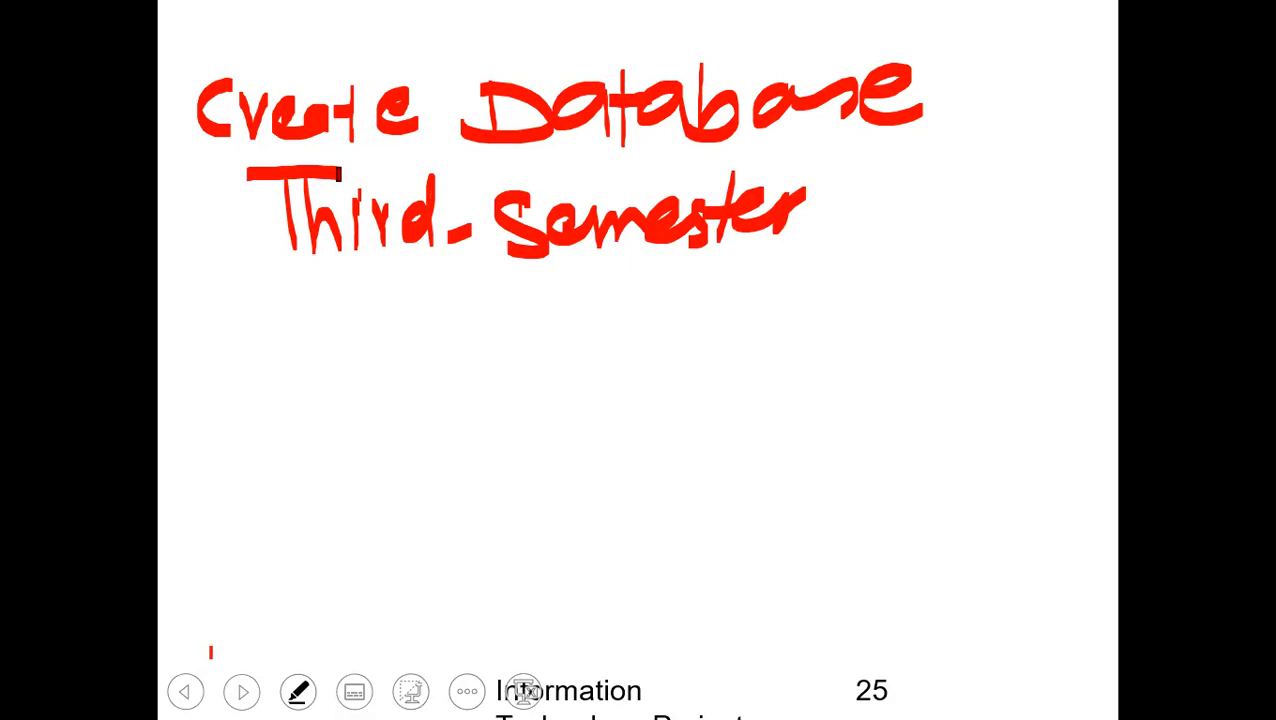
# Handwrite the heading "Tables:" below the database name and list a circled item 1, "Student", under it.
pyautogui.moveTo(262, 266); pyautogui.dragTo(272, 345)
pyautogui.moveTo(224, 272)
pyautogui.mouseDown()
pyautogui.moveTo(290, 258)
pyautogui.moveTo(319, 322)
pyautogui.mouseUp()
pyautogui.moveTo(332, 266)
pyautogui.mouseDown()
pyautogui.moveTo(357, 333)
pyautogui.moveTo(441, 336)
pyautogui.mouseUp()
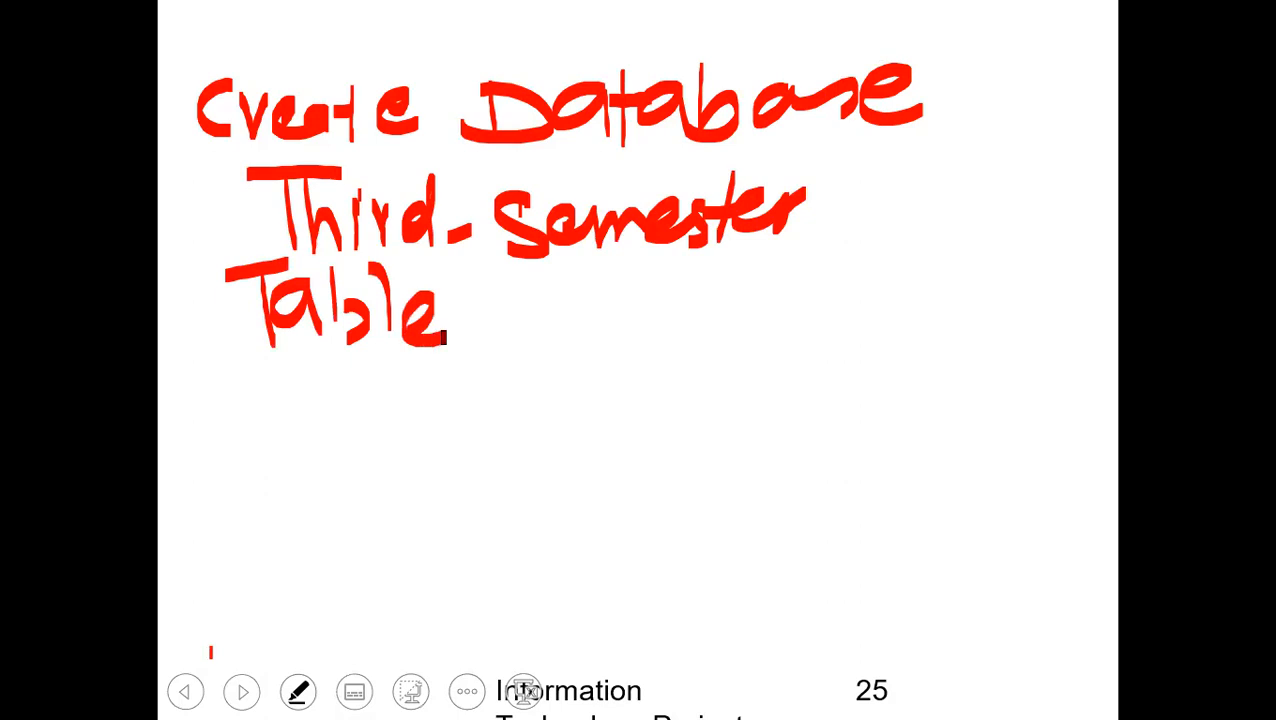
pyautogui.moveTo(480, 290)
pyautogui.mouseDown()
pyautogui.moveTo(458, 342)
pyautogui.moveTo(517, 298)
pyautogui.moveTo(517, 346)
pyautogui.mouseUp()
pyautogui.moveTo(211, 386); pyautogui.dragTo(211, 446)
pyautogui.moveTo(226, 372)
pyautogui.mouseDown()
pyautogui.moveTo(190, 462)
pyautogui.moveTo(226, 372)
pyautogui.mouseUp()
pyautogui.moveTo(318, 418)
pyautogui.mouseDown()
pyautogui.moveTo(361, 429)
pyautogui.moveTo(316, 444)
pyautogui.mouseUp()
pyautogui.moveTo(385, 396); pyautogui.dragTo(384, 452)
pyautogui.moveTo(366, 422)
pyautogui.mouseDown()
pyautogui.moveTo(438, 396)
pyautogui.moveTo(494, 440)
pyautogui.moveTo(586, 440)
pyautogui.mouseUp()
pyautogui.moveTo(604, 362); pyautogui.dragTo(604, 444)
# Draw a grid of four columns and four rows beside the list and title it "Student".
pyautogui.moveTo(686, 340)
pyautogui.mouseDown()
pyautogui.moveTo(725, 675)
pyautogui.moveTo(1020, 328)
pyautogui.moveTo(1116, 545)
pyautogui.moveTo(1060, 655)
pyautogui.moveTo(704, 680)
pyautogui.mouseUp()
pyautogui.moveTo(738, 262)
pyautogui.mouseDown()
pyautogui.moveTo(728, 328)
pyautogui.moveTo(800, 316)
pyautogui.moveTo(830, 290)
pyautogui.moveTo(916, 300)
pyautogui.moveTo(958, 260)
pyautogui.moveTo(988, 286)
pyautogui.mouseUp()
pyautogui.moveTo(752, 344); pyautogui.dragTo(788, 660)
pyautogui.moveTo(826, 328); pyautogui.dragTo(860, 655)
pyautogui.moveTo(945, 340); pyautogui.dragTo(975, 662)
pyautogui.moveTo(715, 428); pyautogui.dragTo(1112, 424)
pyautogui.moveTo(706, 540); pyautogui.dragTo(1090, 515)
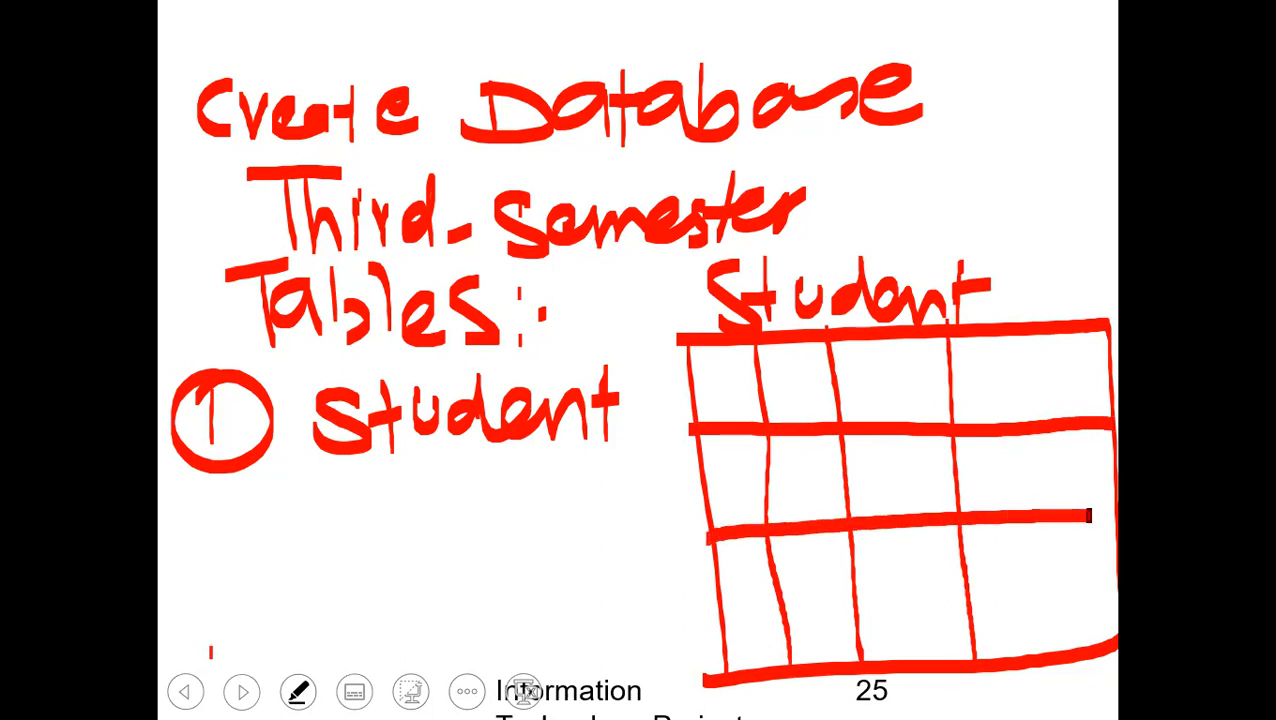
pyautogui.moveTo(720, 613); pyautogui.dragTo(1099, 578)
pyautogui.moveTo(1090, 514); pyautogui.dragTo(1110, 512)
pyautogui.moveTo(1084, 576); pyautogui.dragTo(1118, 572)
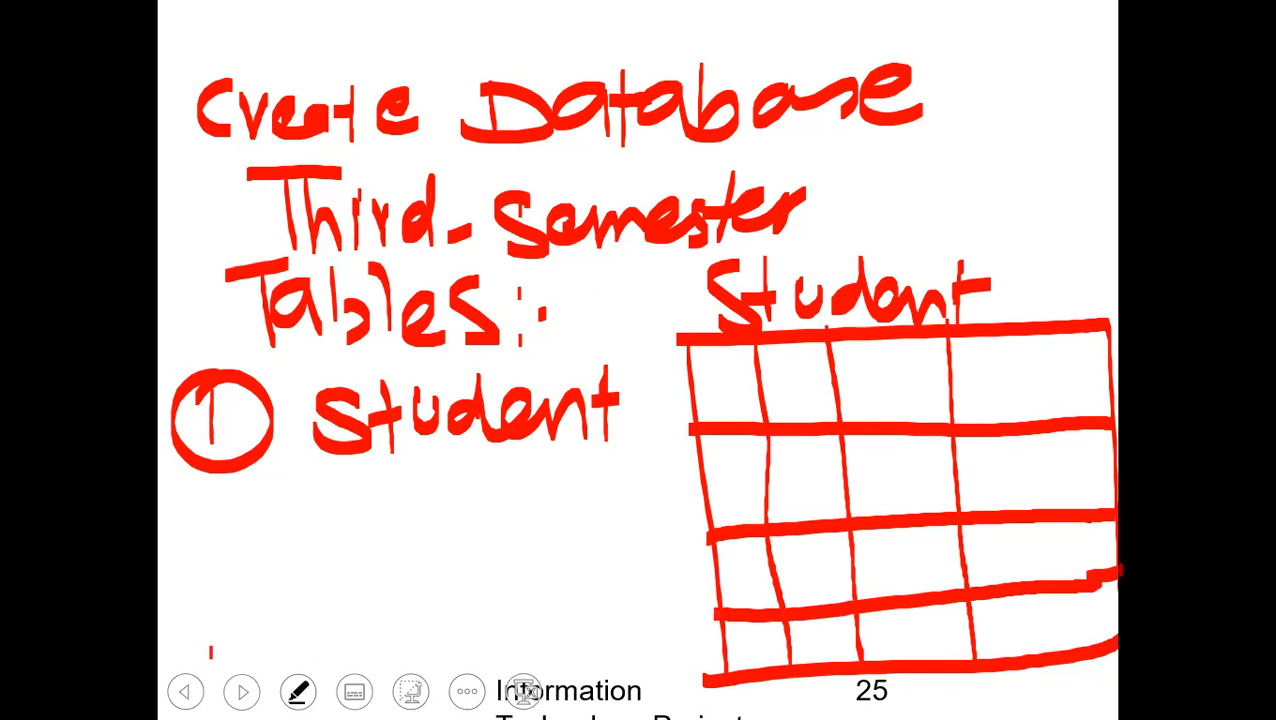
# Write the headers student ID, N, DOB and City in the grid's first row and tick the Student title.
pyautogui.moveTo(697, 371)
pyautogui.mouseDown()
pyautogui.moveTo(710, 402)
pyautogui.moveTo(756, 392)
pyautogui.moveTo(745, 391)
pyautogui.moveTo(814, 420)
pyautogui.moveTo(798, 358)
pyautogui.moveTo(852, 414)
pyautogui.mouseUp()
pyautogui.moveTo(850, 368); pyautogui.dragTo(852, 414)
pyautogui.moveTo(898, 372)
pyautogui.mouseDown()
pyautogui.moveTo(896, 404)
pyautogui.moveTo(916, 380)
pyautogui.moveTo(918, 414)
pyautogui.mouseUp()
pyautogui.click(942, 402)
pyautogui.moveTo(916, 370)
pyautogui.mouseDown()
pyautogui.moveTo(934, 390)
pyautogui.moveTo(920, 424)
pyautogui.mouseUp()
pyautogui.moveTo(986, 360)
pyautogui.mouseDown()
pyautogui.moveTo(986, 406)
pyautogui.moveTo(1022, 404)
pyautogui.mouseUp()
pyautogui.click(994, 350)
pyautogui.moveTo(1002, 378)
pyautogui.mouseDown()
pyautogui.moveTo(1030, 368)
pyautogui.moveTo(1078, 403)
pyautogui.mouseUp()
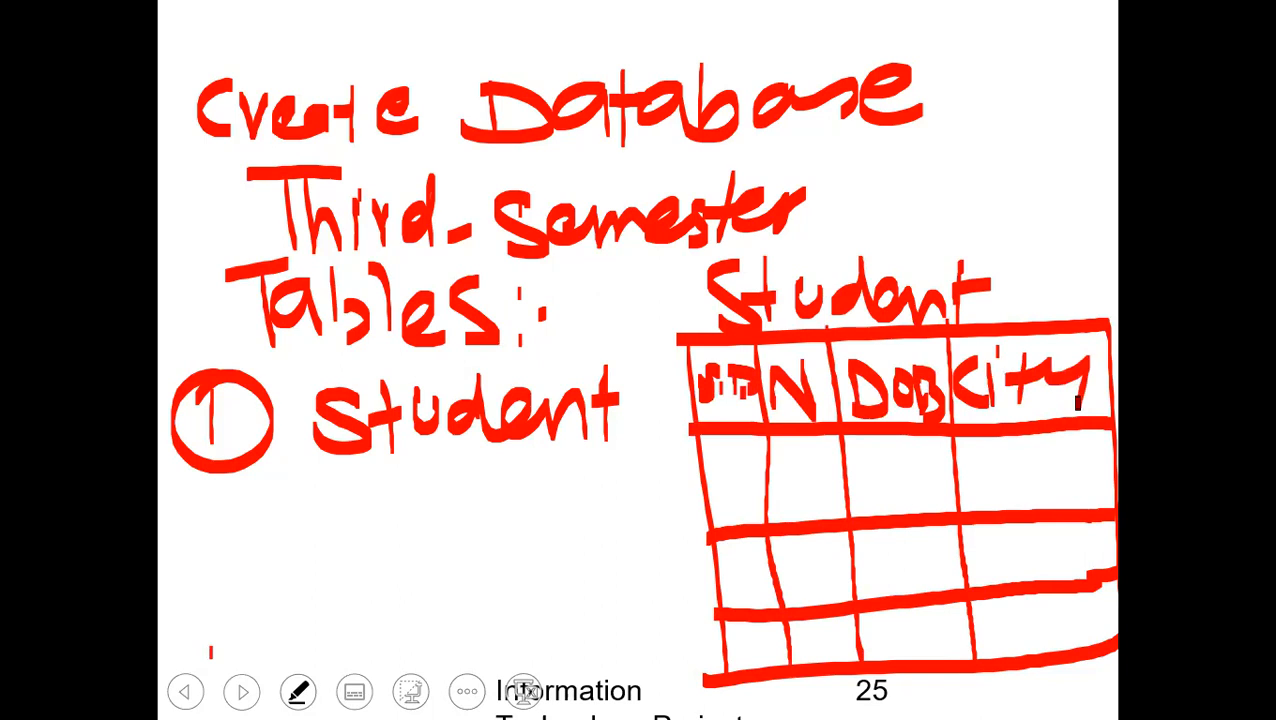
pyautogui.moveTo(650, 325); pyautogui.dragTo(708, 300)
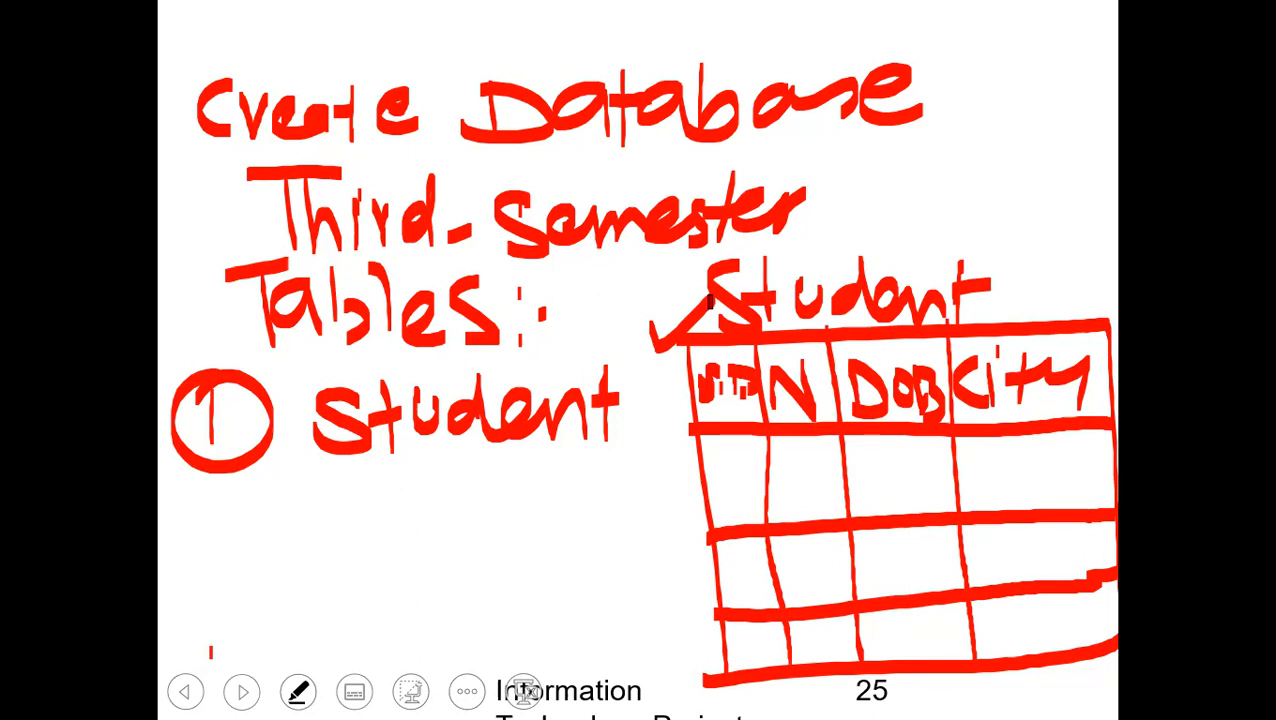
# Fill the grid's first data row with ID 1, name A, a birth year and city FSD.
pyautogui.moveTo(730, 452); pyautogui.dragTo(733, 505)
pyautogui.moveTo(796, 450)
pyautogui.mouseDown()
pyautogui.moveTo(790, 518)
pyautogui.moveTo(826, 520)
pyautogui.moveTo(820, 497)
pyautogui.mouseUp()
pyautogui.moveTo(860, 446); pyautogui.dragTo(862, 506)
pyautogui.moveTo(892, 442)
pyautogui.mouseDown()
pyautogui.moveTo(880, 450)
pyautogui.moveTo(892, 512)
pyautogui.moveTo(918, 510)
pyautogui.moveTo(957, 470)
pyautogui.moveTo(948, 514)
pyautogui.mouseUp()
pyautogui.moveTo(990, 446); pyautogui.dragTo(988, 502)
pyautogui.moveTo(988, 448); pyautogui.dragTo(1018, 444)
pyautogui.moveTo(1046, 448)
pyautogui.mouseDown()
pyautogui.moveTo(1022, 498)
pyautogui.moveTo(1072, 498)
pyautogui.mouseUp()
# Fill the grid's second data row with ID 2, name B, a birth year and city FSD.
pyautogui.moveTo(726, 568); pyautogui.dragTo(752, 608)
pyautogui.moveTo(799, 548)
pyautogui.mouseDown()
pyautogui.moveTo(803, 575)
pyautogui.moveTo(828, 572)
pyautogui.moveTo(830, 598)
pyautogui.mouseUp()
pyautogui.moveTo(870, 540)
pyautogui.mouseDown()
pyautogui.moveTo(872, 596)
pyautogui.moveTo(901, 548)
pyautogui.moveTo(890, 600)
pyautogui.mouseUp()
pyautogui.moveTo(912, 532)
pyautogui.mouseDown()
pyautogui.moveTo(922, 600)
pyautogui.moveTo(958, 522)
pyautogui.moveTo(991, 590)
pyautogui.mouseUp()
pyautogui.moveTo(990, 530)
pyautogui.mouseDown()
pyautogui.moveTo(1020, 524)
pyautogui.moveTo(1006, 556)
pyautogui.mouseUp()
pyautogui.moveTo(1054, 528)
pyautogui.mouseDown()
pyautogui.moveTo(1030, 570)
pyautogui.moveTo(1070, 574)
pyautogui.mouseUp()
pyautogui.moveTo(1068, 530)
pyautogui.mouseDown()
pyautogui.moveTo(1100, 548)
pyautogui.moveTo(1074, 570)
pyautogui.mouseUp()
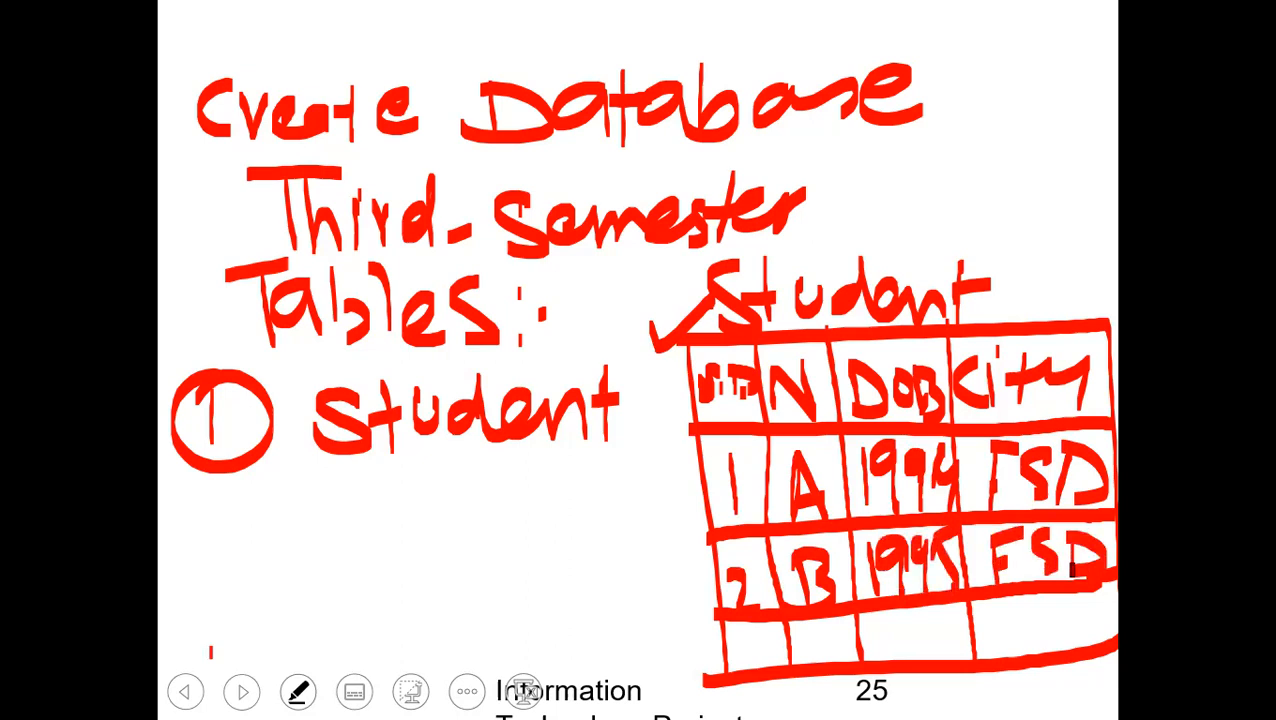
# Tick the Third_Semester database name and the Student list item, and outline the grid's header row.
pyautogui.moveTo(812, 158); pyautogui.dragTo(977, 155)
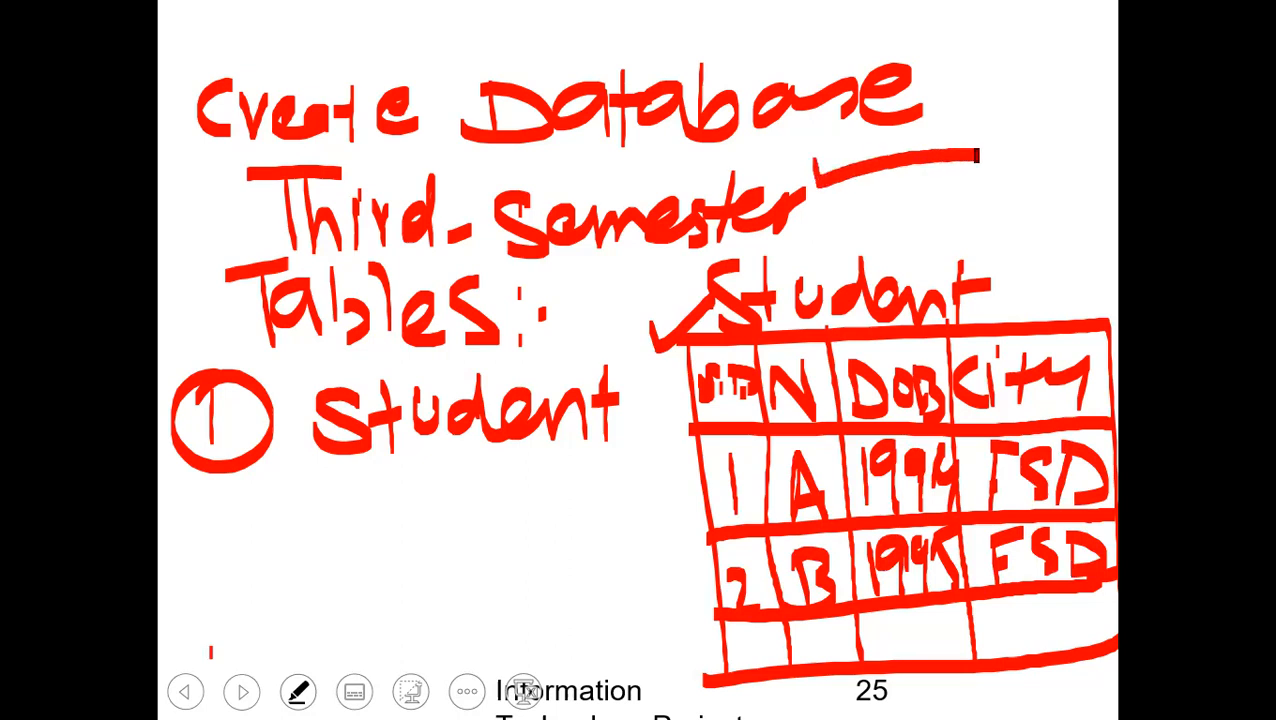
pyautogui.moveTo(524, 358)
pyautogui.mouseDown()
pyautogui.moveTo(528, 384)
pyautogui.moveTo(622, 324)
pyautogui.mouseUp()
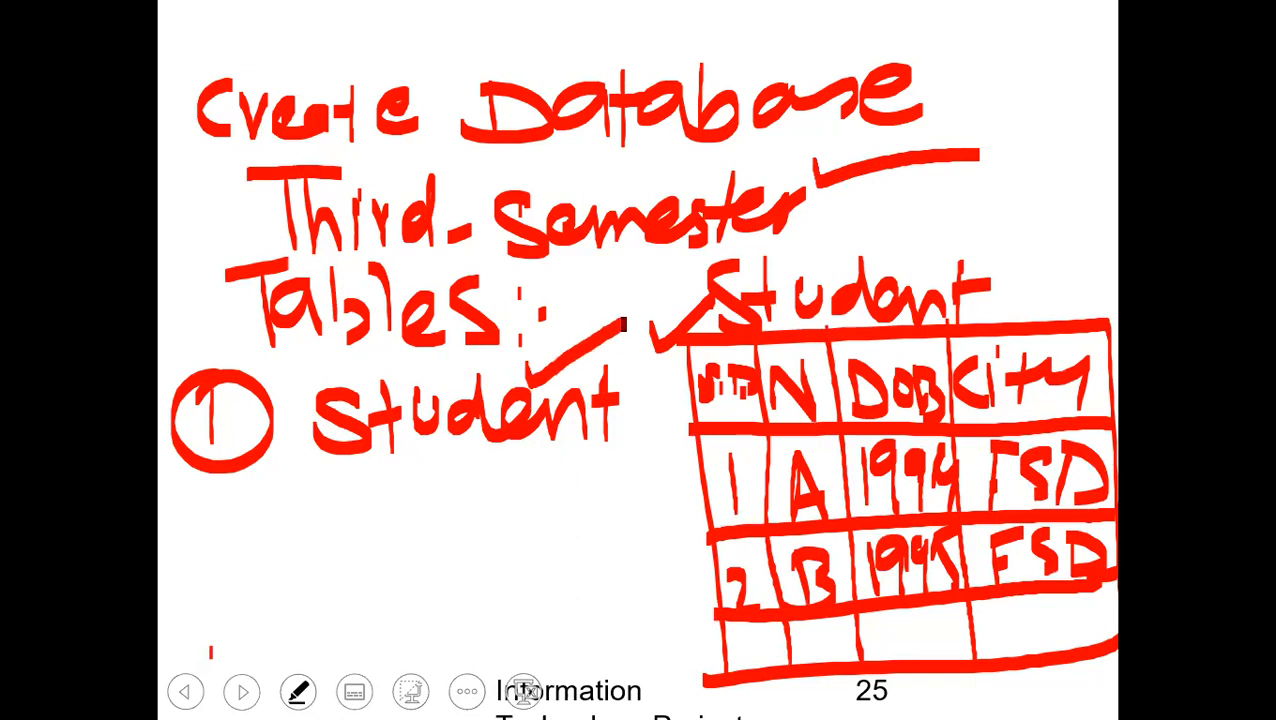
pyautogui.moveTo(688, 344)
pyautogui.mouseDown()
pyautogui.moveTo(1018, 330)
pyautogui.moveTo(1108, 340)
pyautogui.moveTo(1110, 420)
pyautogui.moveTo(806, 440)
pyautogui.moveTo(688, 413)
pyautogui.moveTo(686, 342)
pyautogui.mouseUp()
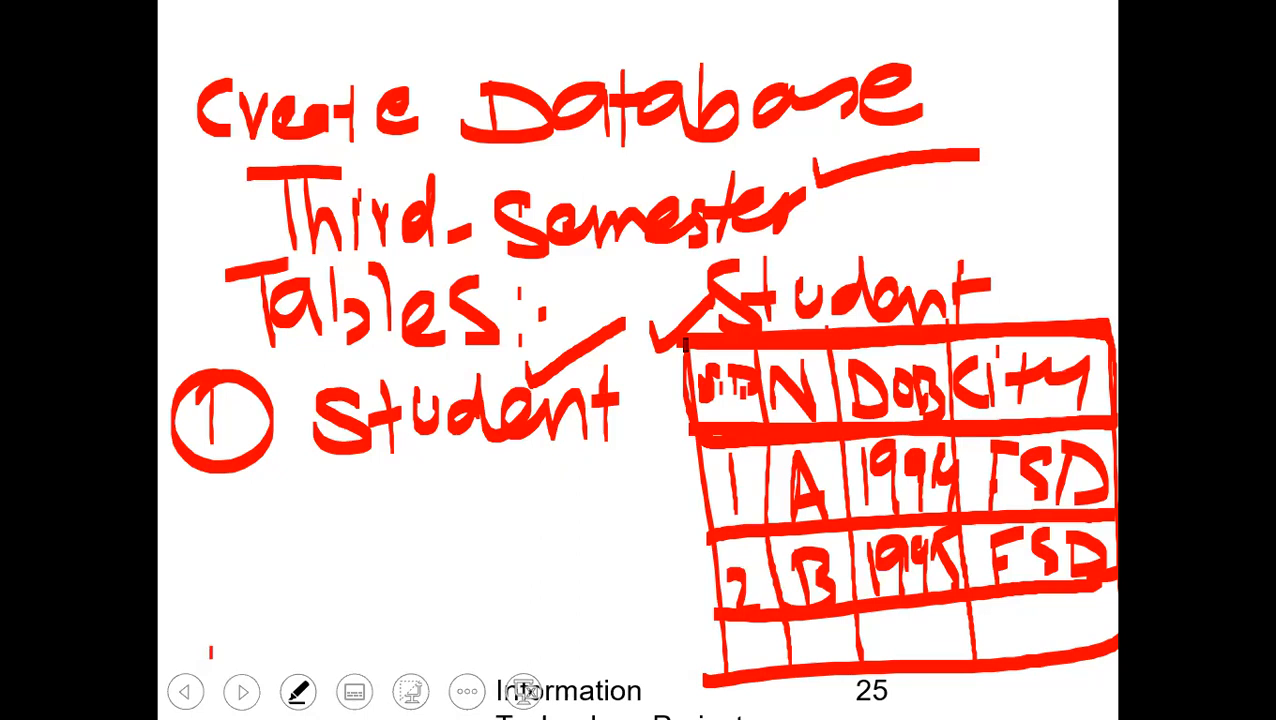
# Switch to the student table form of phpMyAdmin in Chrome and dismiss the downloads bar.
pyautogui.hotkey('alt', 'Tab')
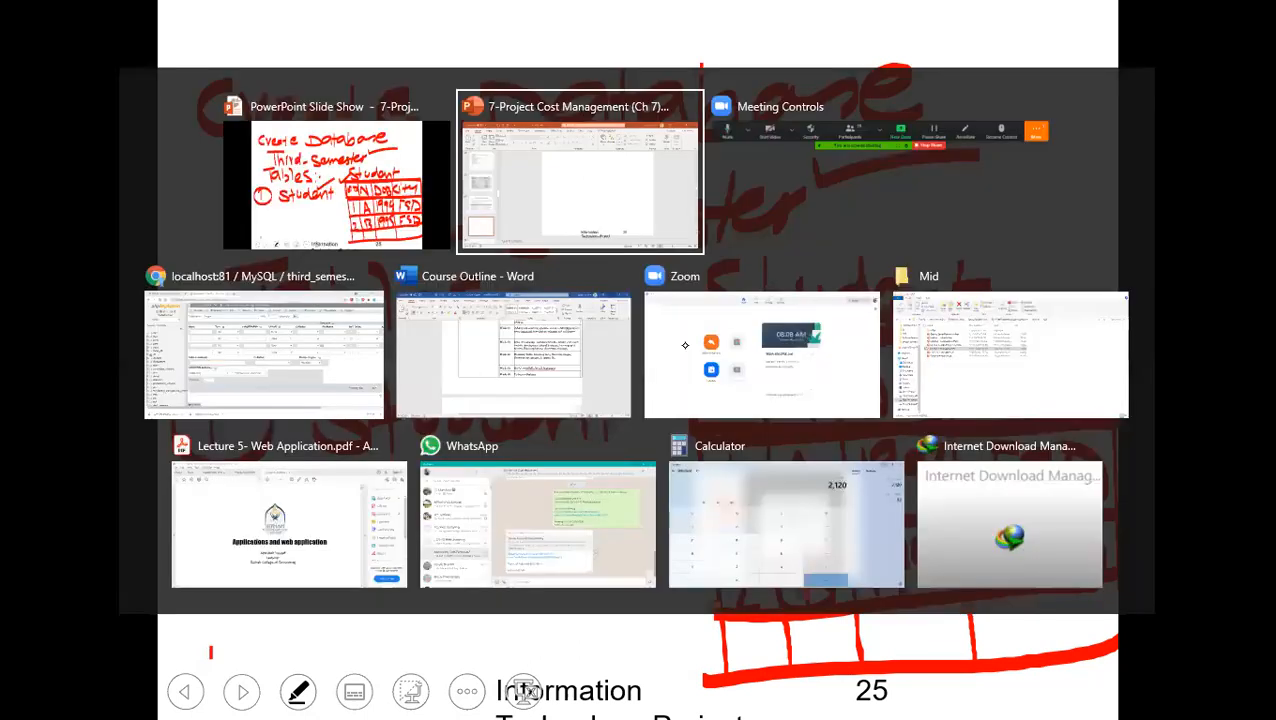
pyautogui.hotkey('alt', 'Tab')
pyautogui.hotkey('alt', 'Tab')
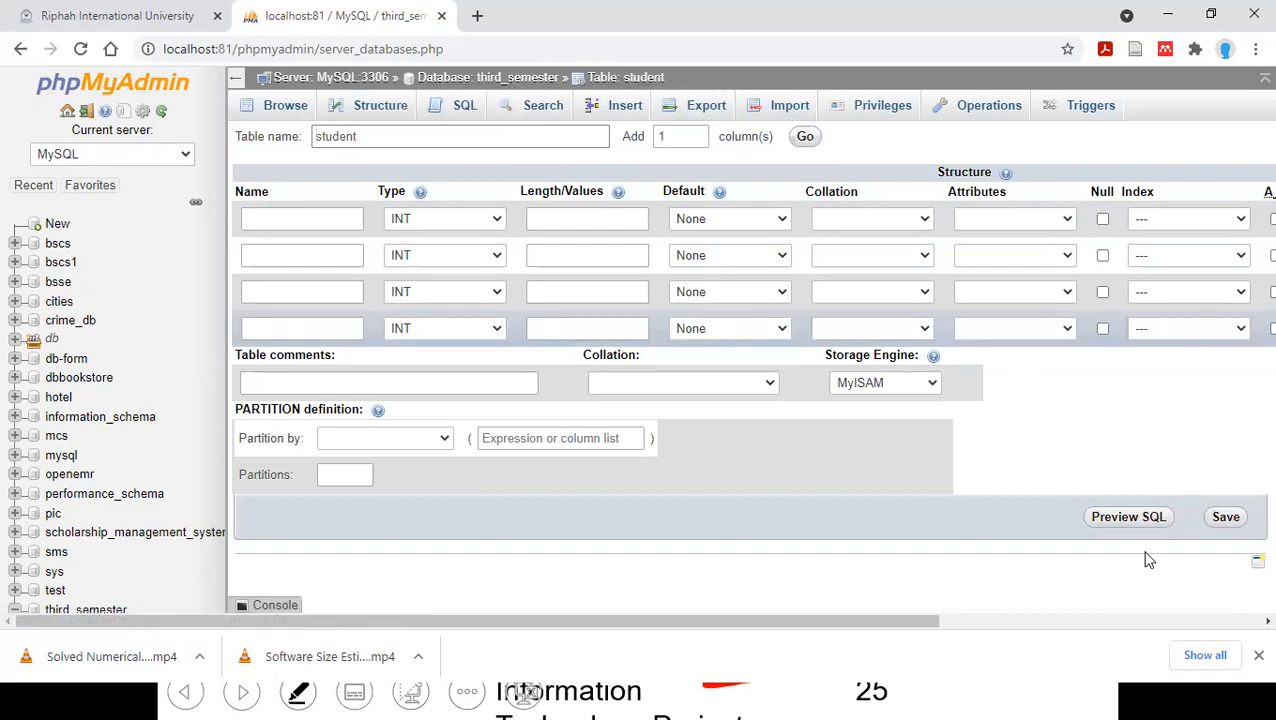
pyautogui.click(1257, 655)
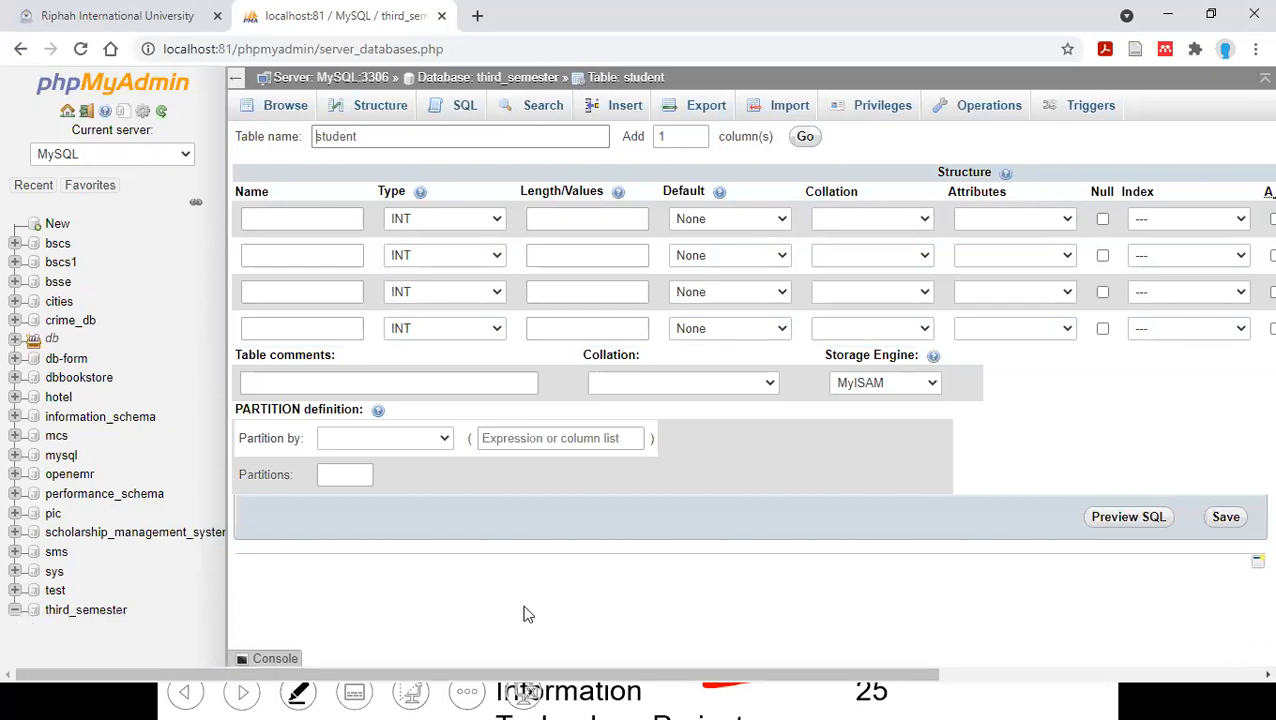
pyautogui.click(17, 614)
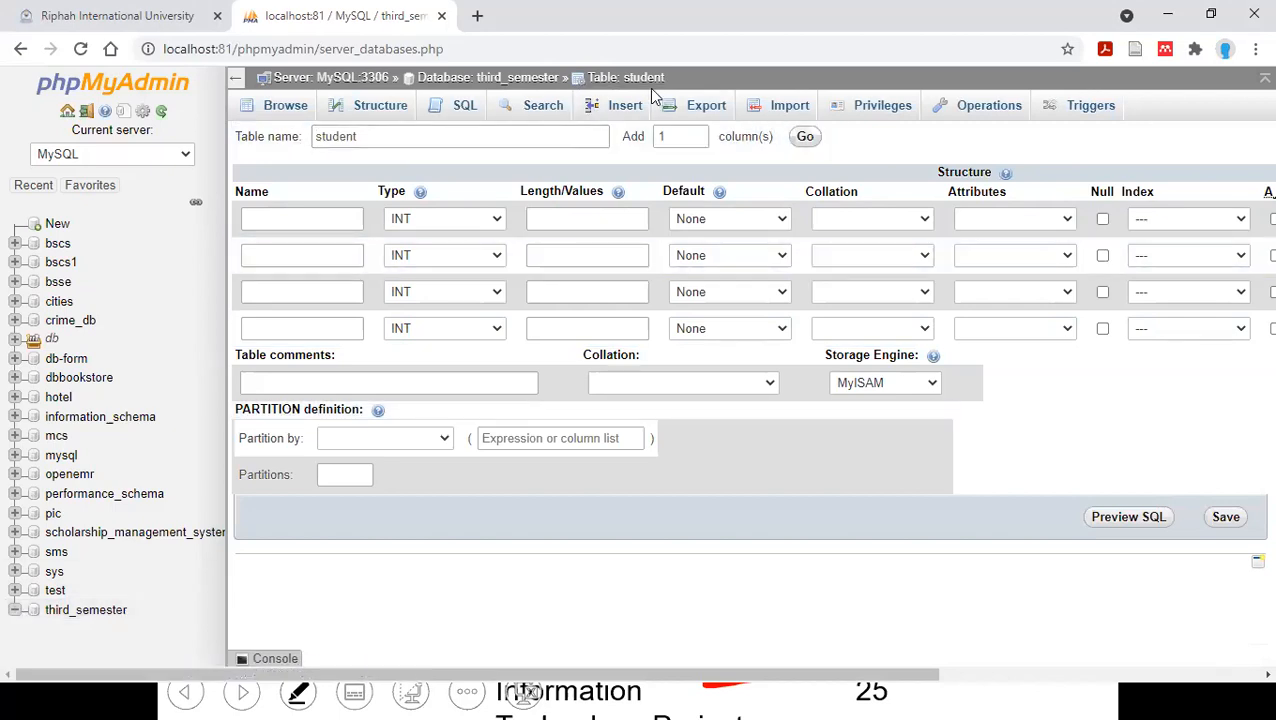
# Name the first column of the student table S_ID.
pyautogui.click(328, 216)
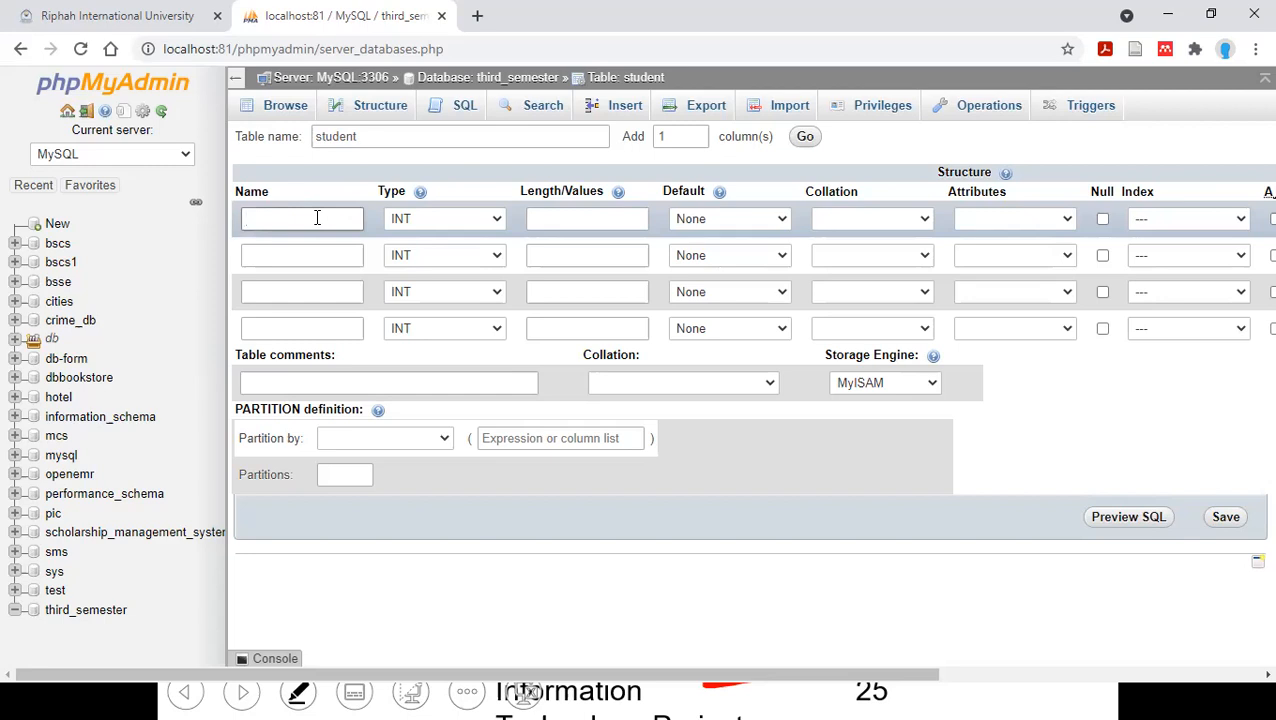
pyautogui.write('S_ID')
pyautogui.click(296, 256)
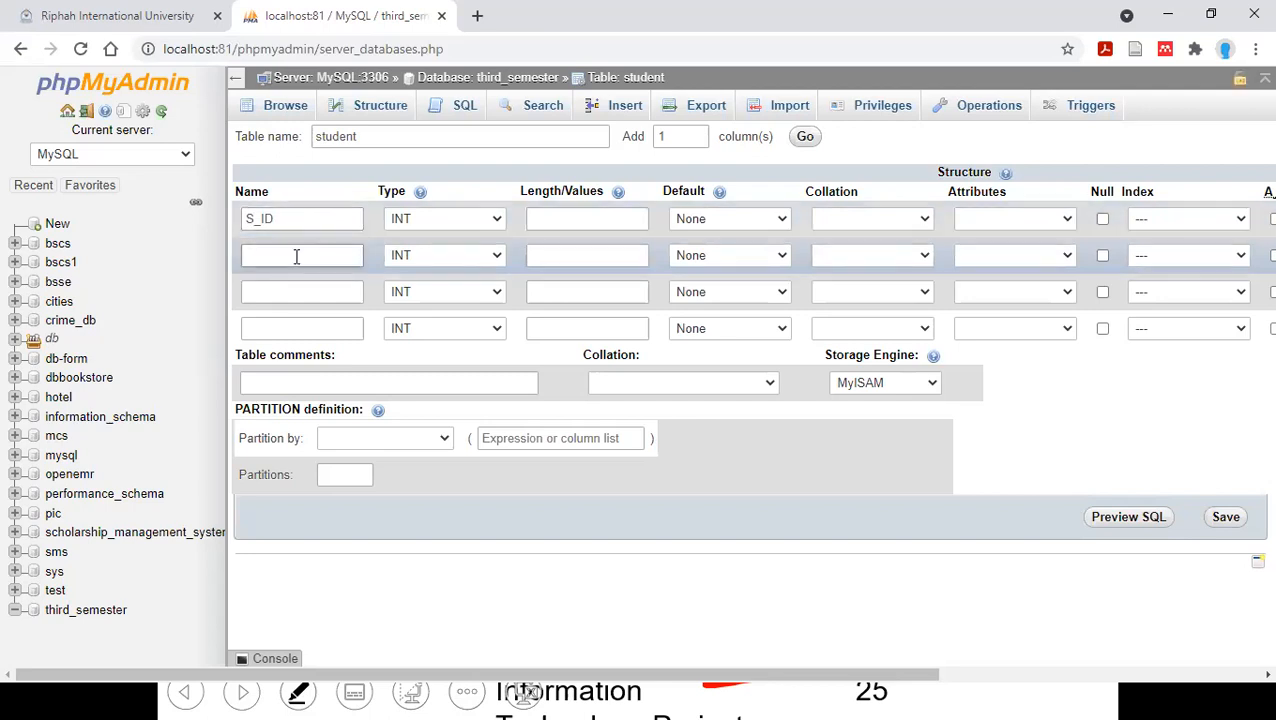
pyautogui.click(308, 225)
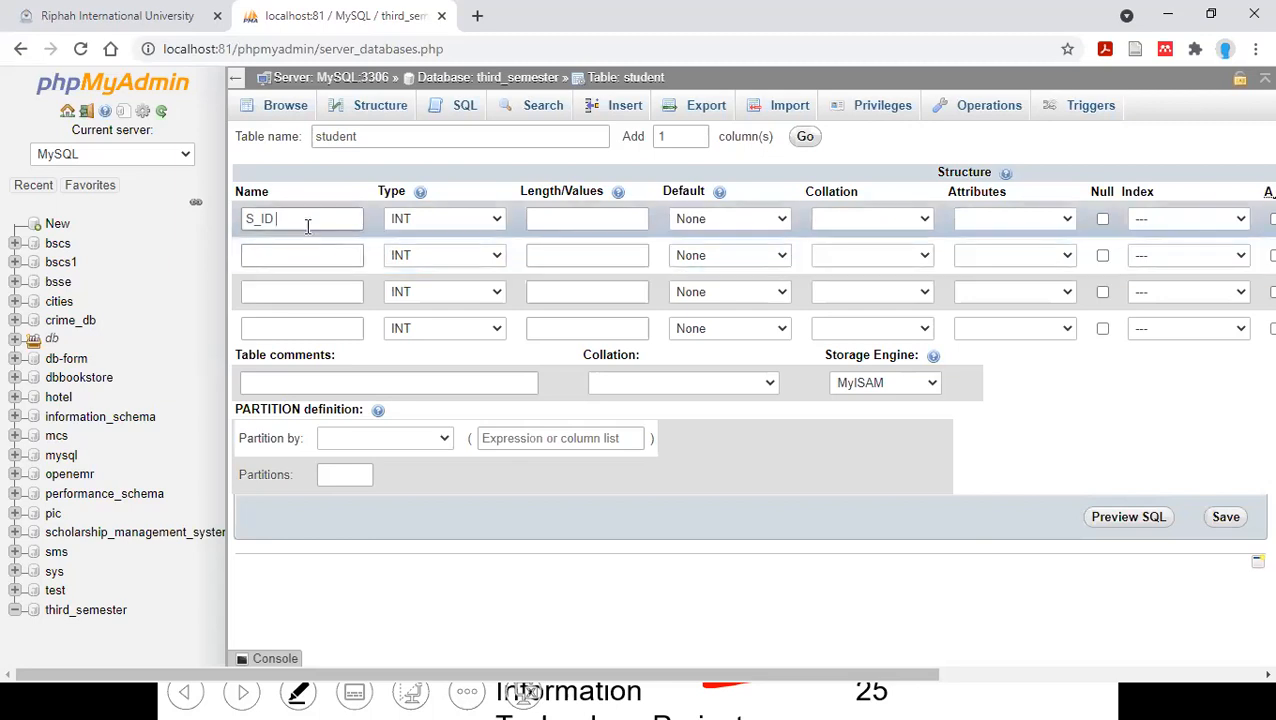
pyautogui.click(306, 255)
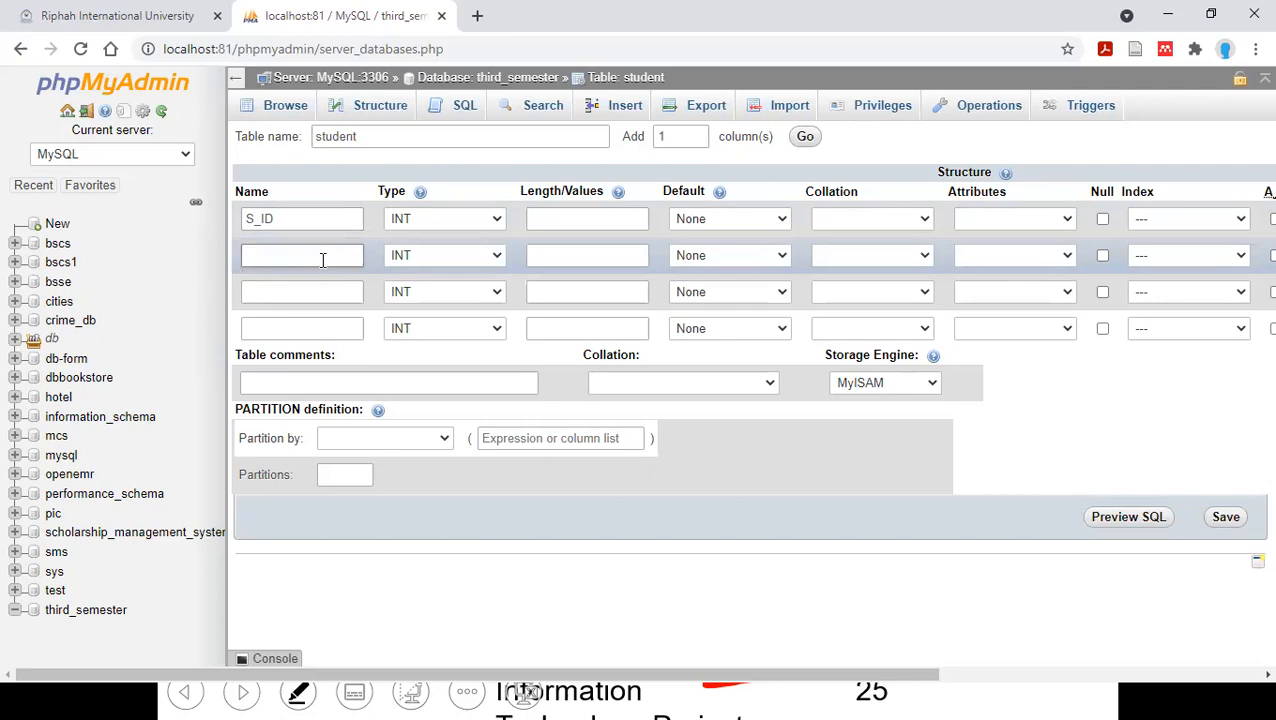
pyautogui.click(288, 222)
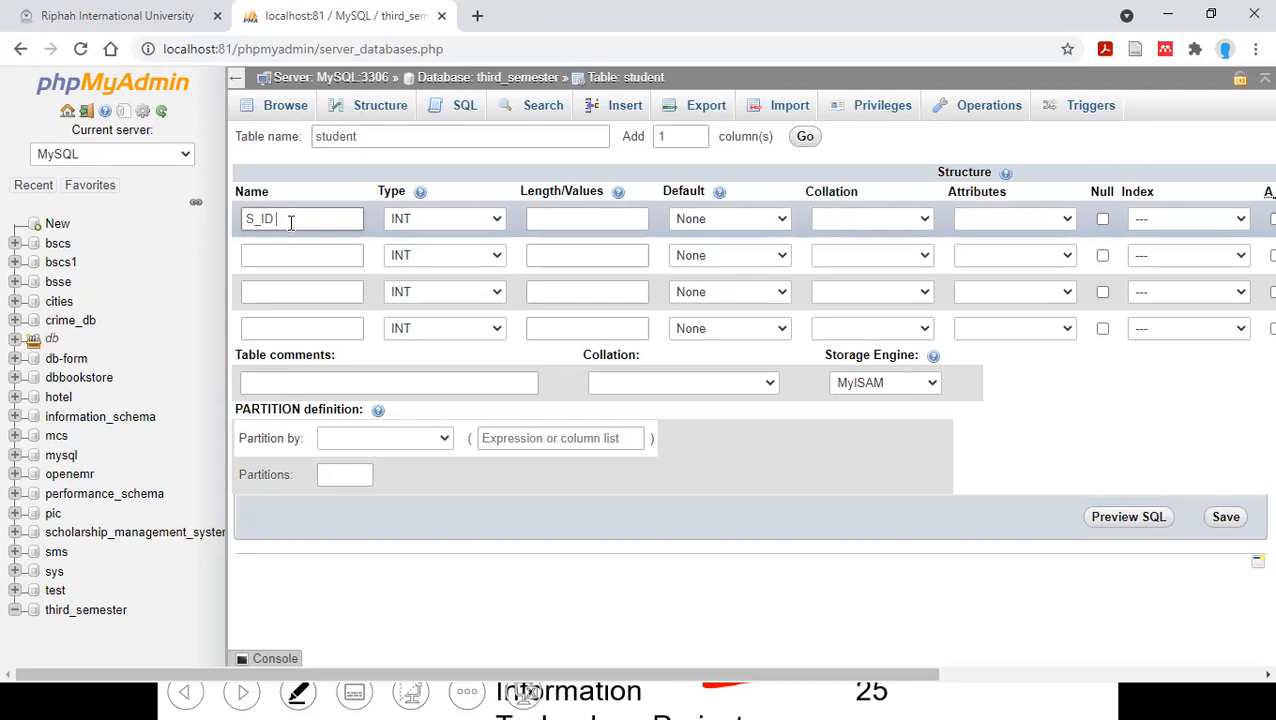
# Choose INT as the data type of the S_ID column.
pyautogui.click(417, 218)
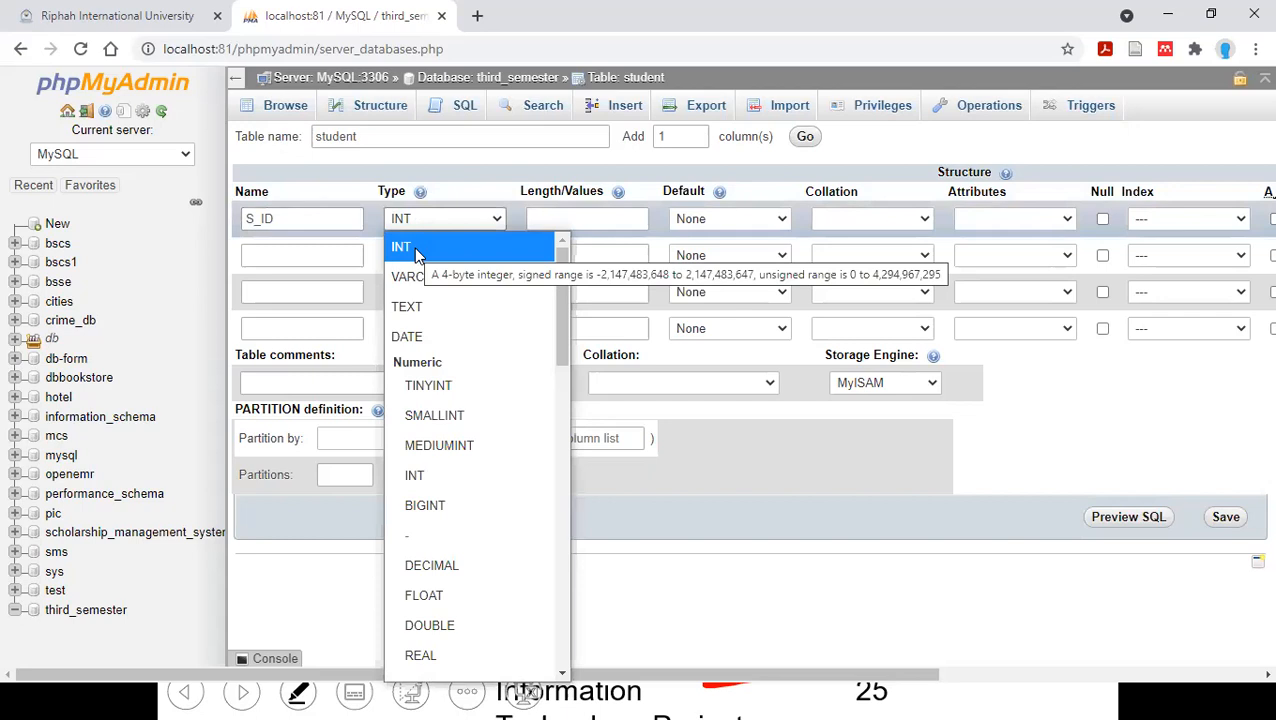
pyautogui.click(414, 247)
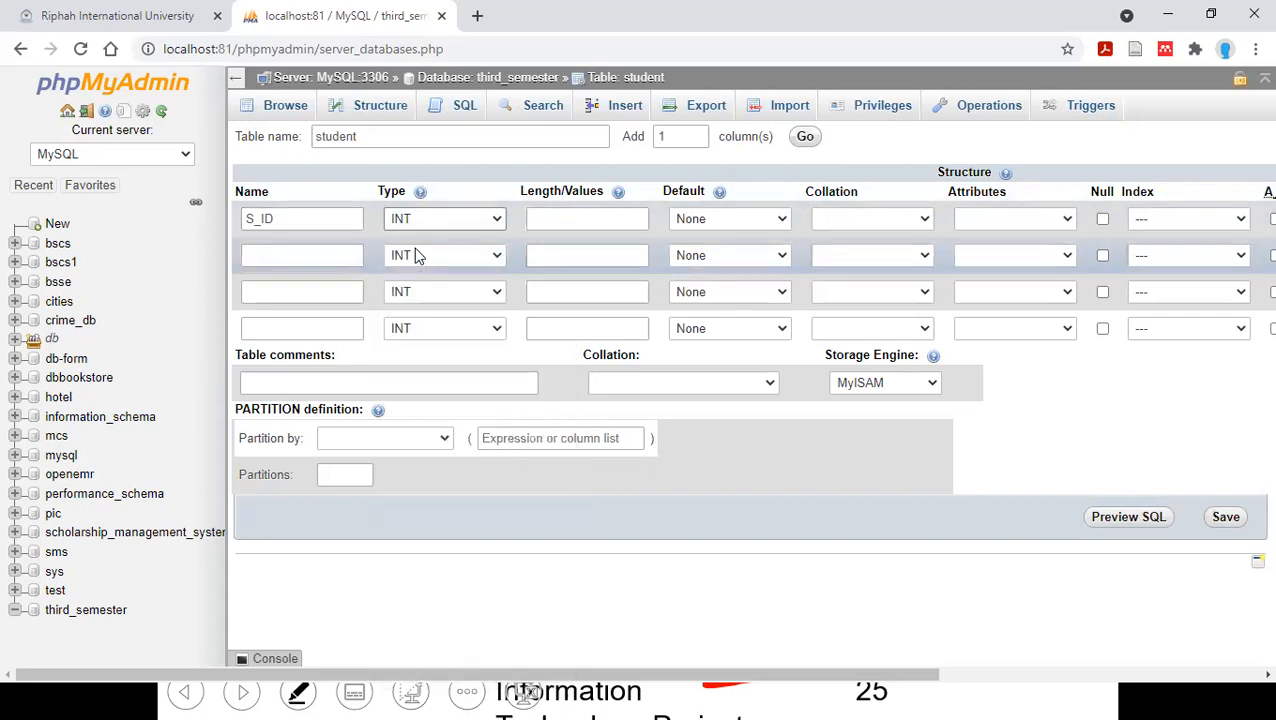
pyautogui.click(406, 218)
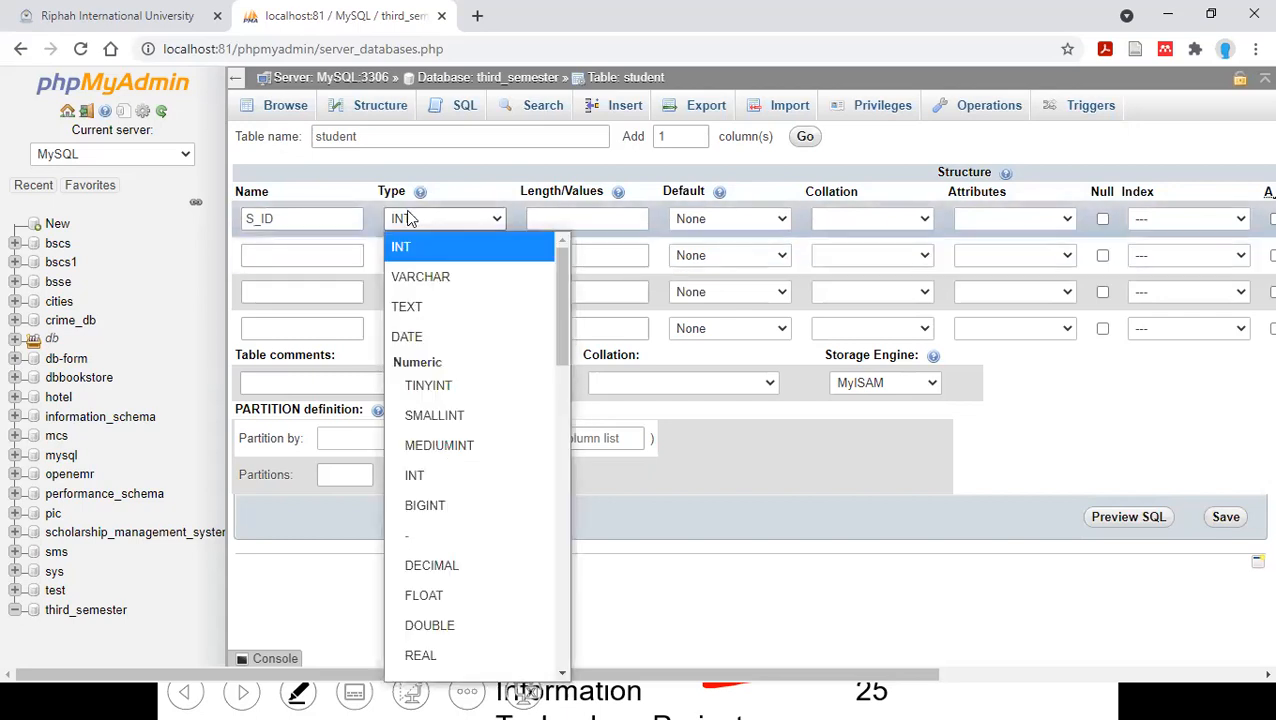
pyautogui.click(410, 247)
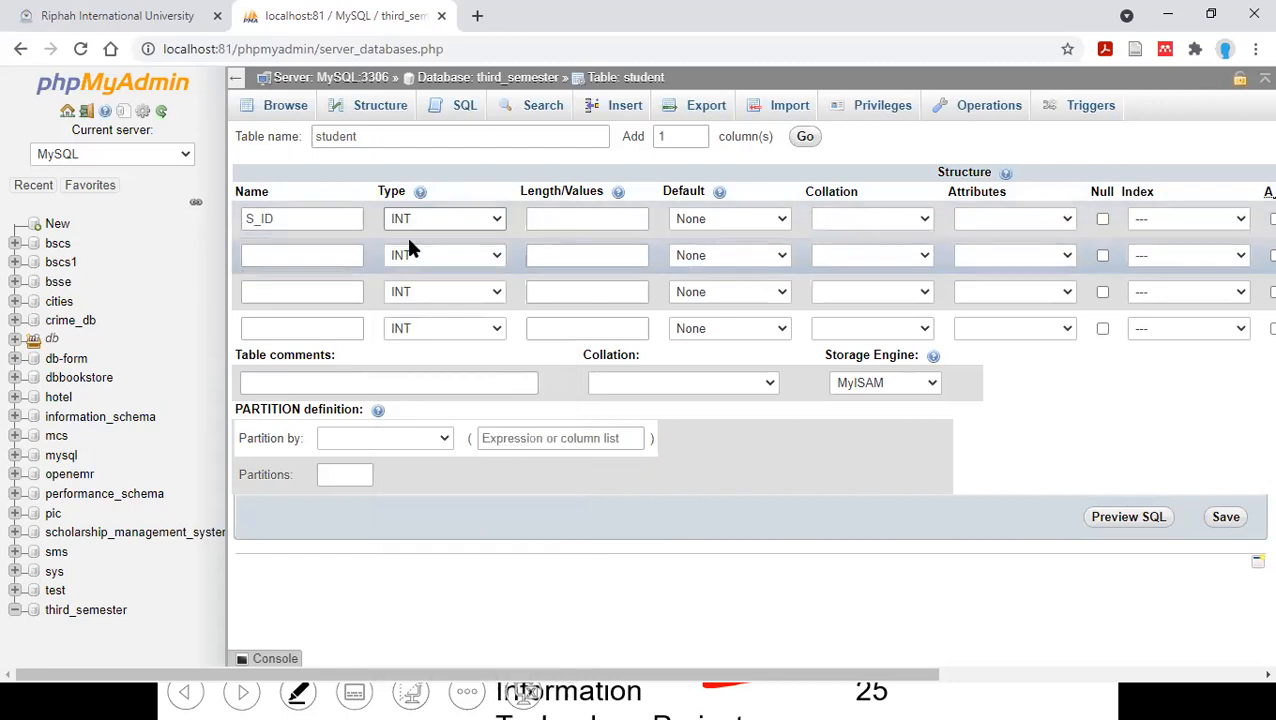
# Try to enter a length value for the S_ID column.
pyautogui.click(544, 222)
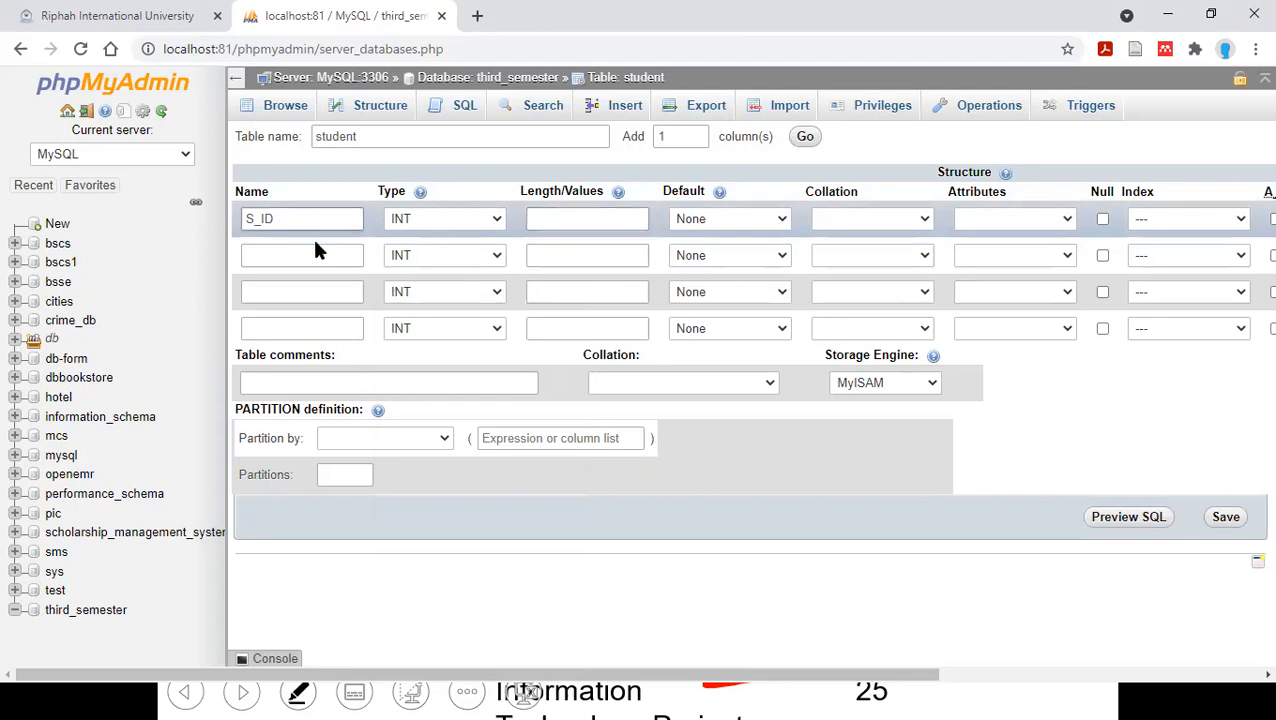
pyautogui.click(589, 213)
pyautogui.write('#')
pyautogui.press('BackSpace')
pyautogui.write('#')
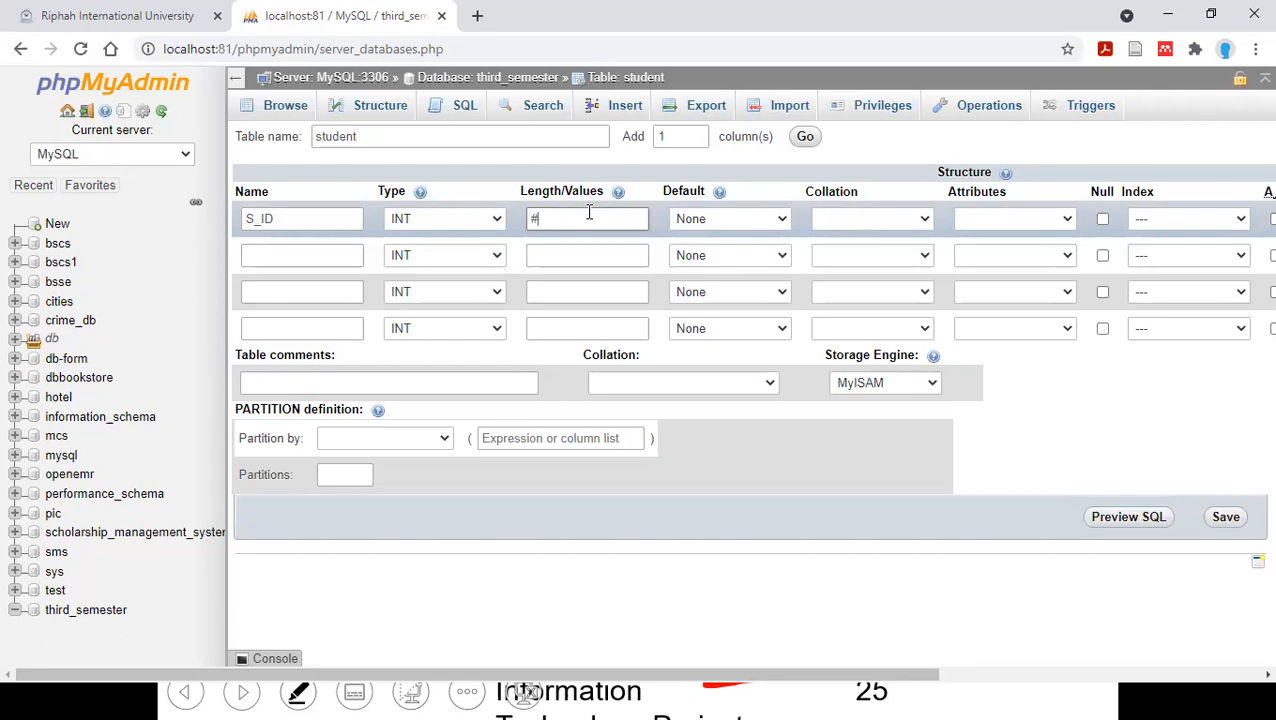
pyautogui.write('4')
pyautogui.press('BackSpace')
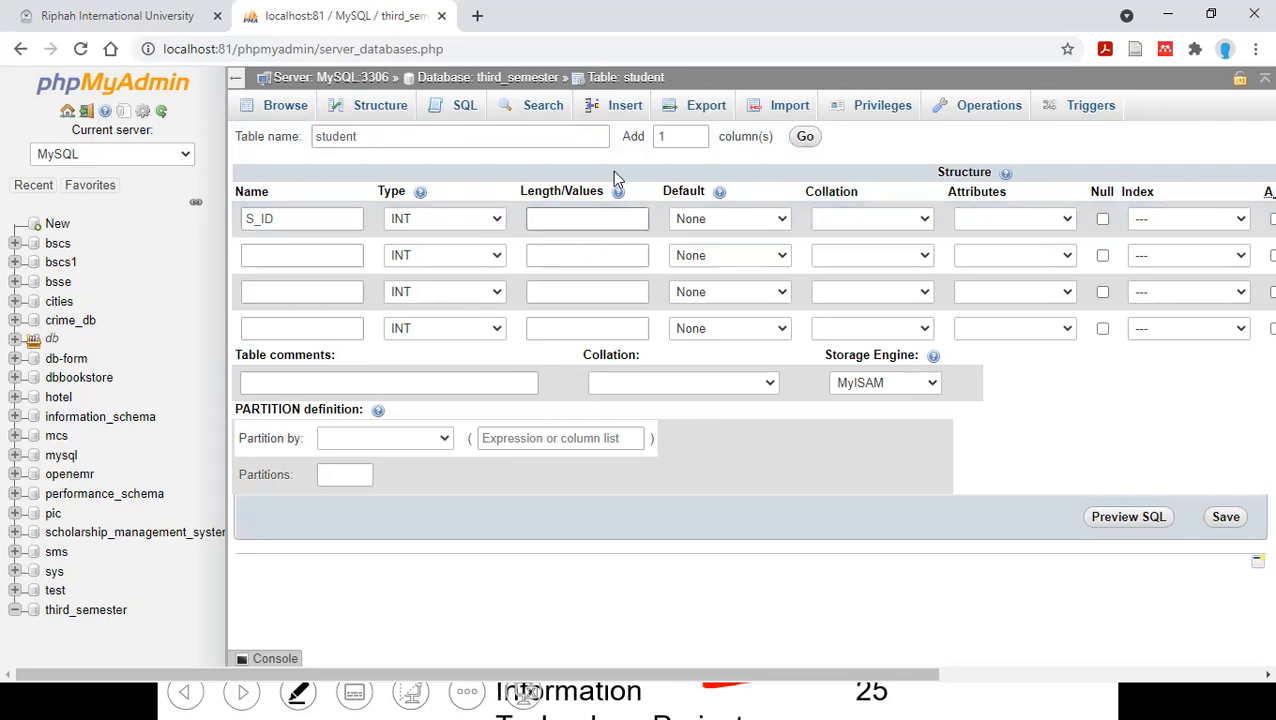
# Minimize the browser, end the PowerPoint slide show and discard its ink annotations.
pyautogui.click(1167, 14)
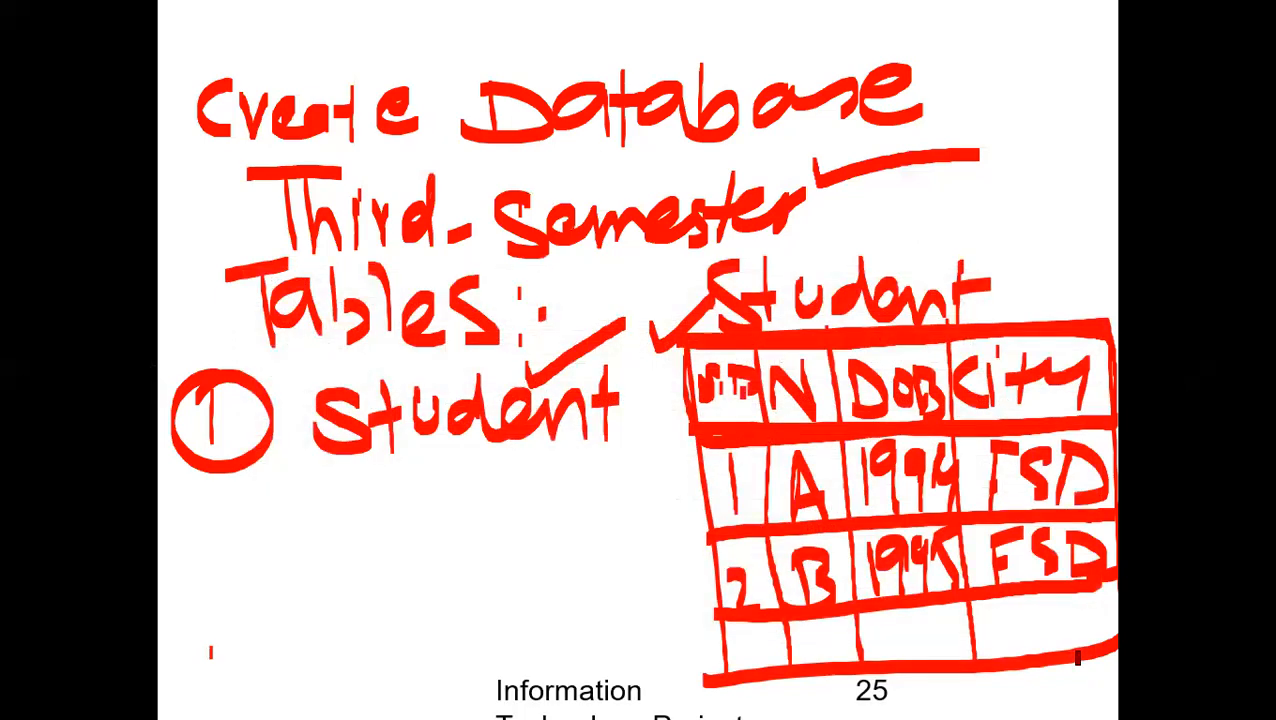
pyautogui.press('Escape')
pyautogui.click(688, 403)
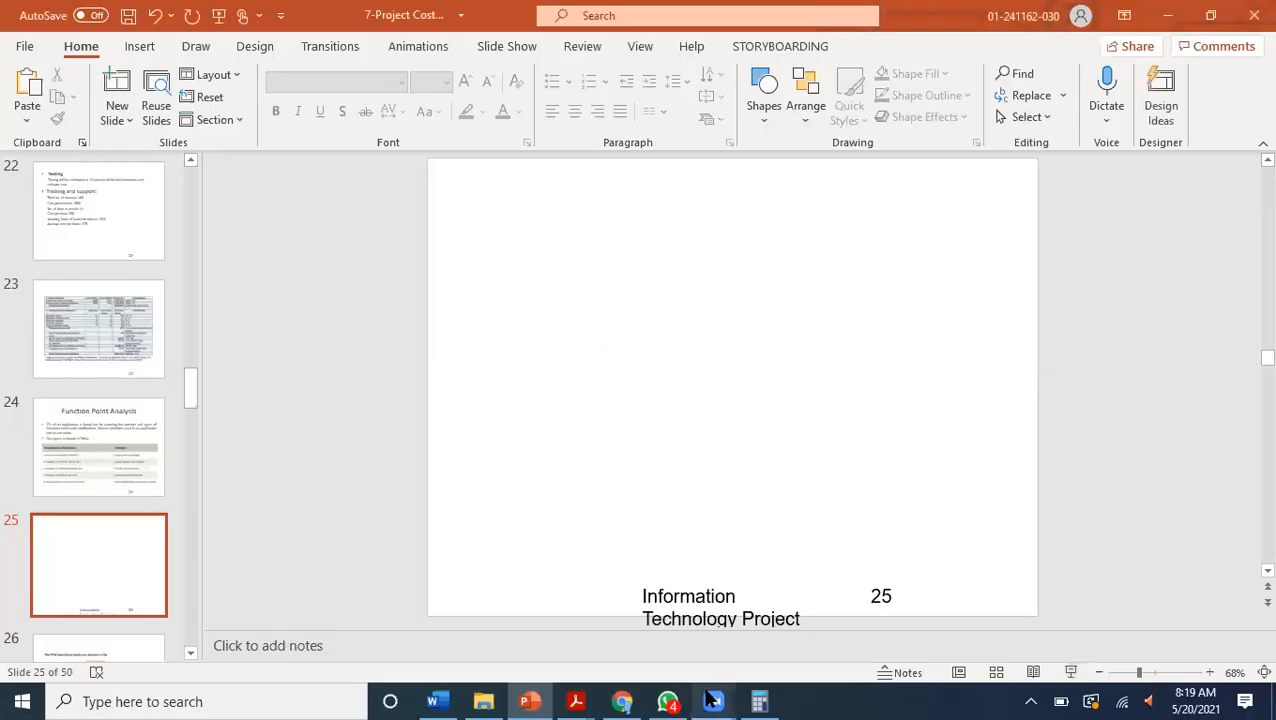
# Find the On-Screen Keyboard through the Windows search and open it.
pyautogui.moveTo(713, 701)
pyautogui.click(191, 700)
pyautogui.write('kEY')
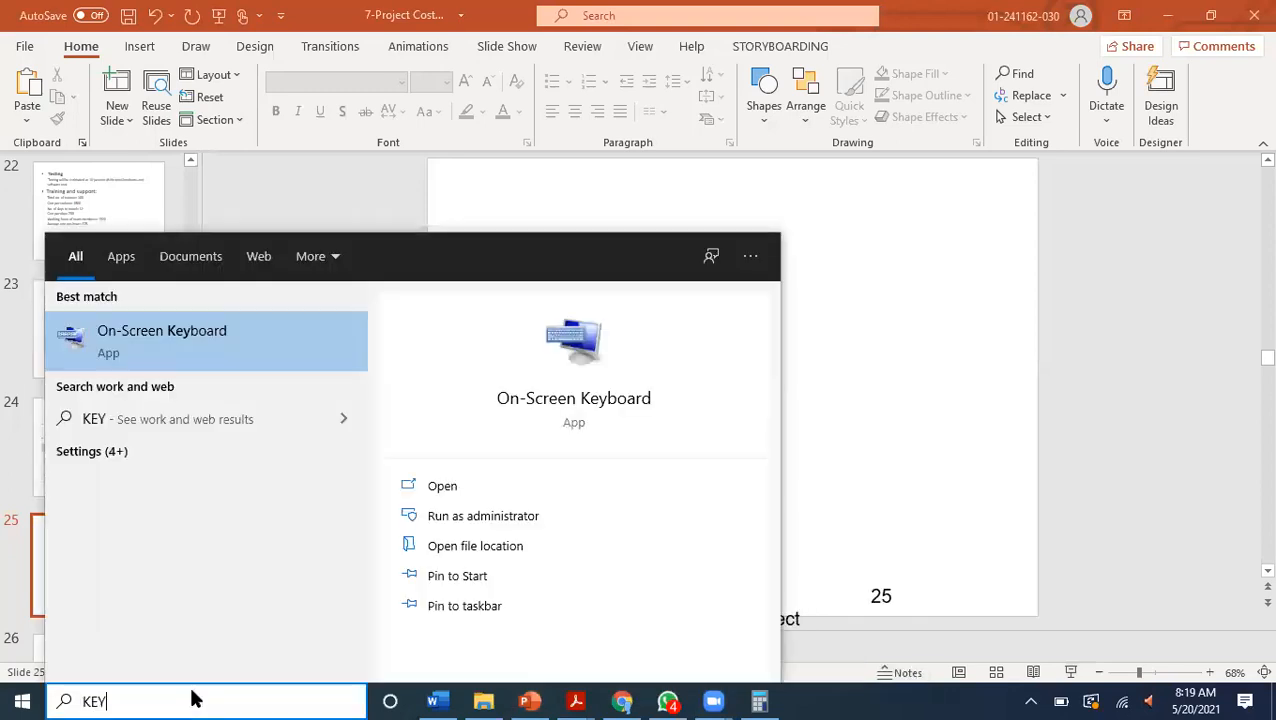
pyautogui.press('Return')
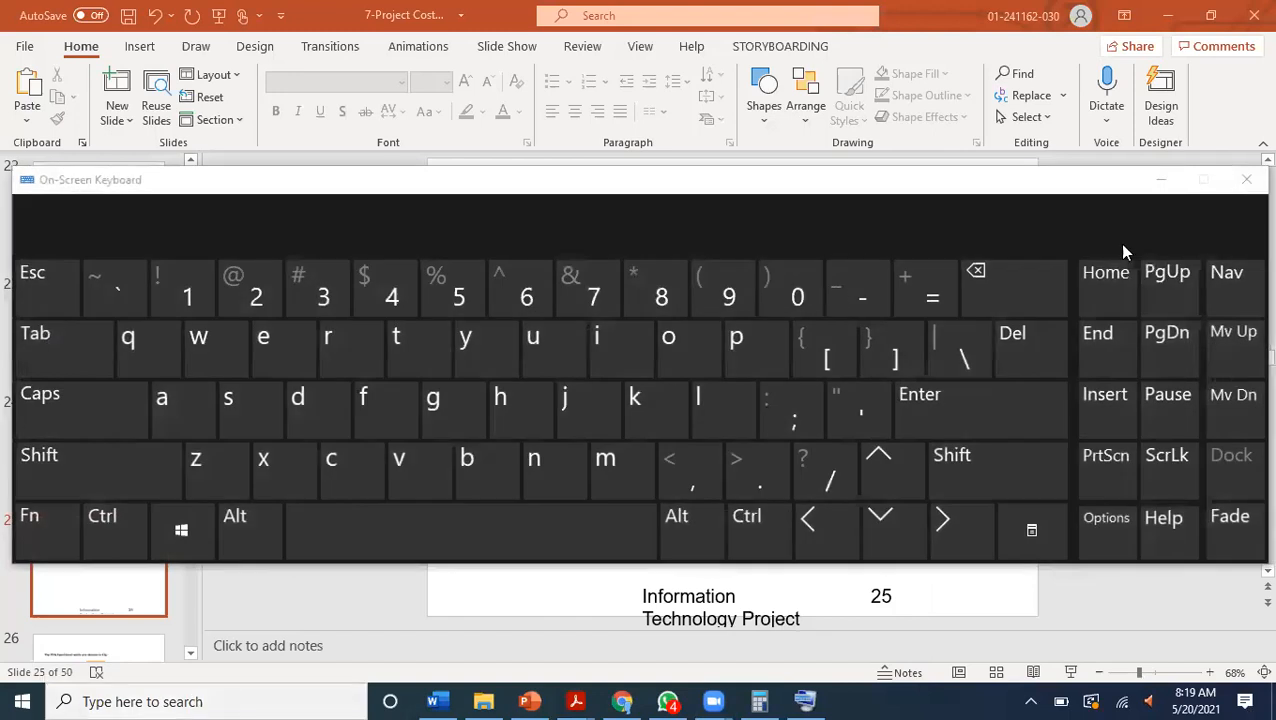
pyautogui.click(1163, 188)
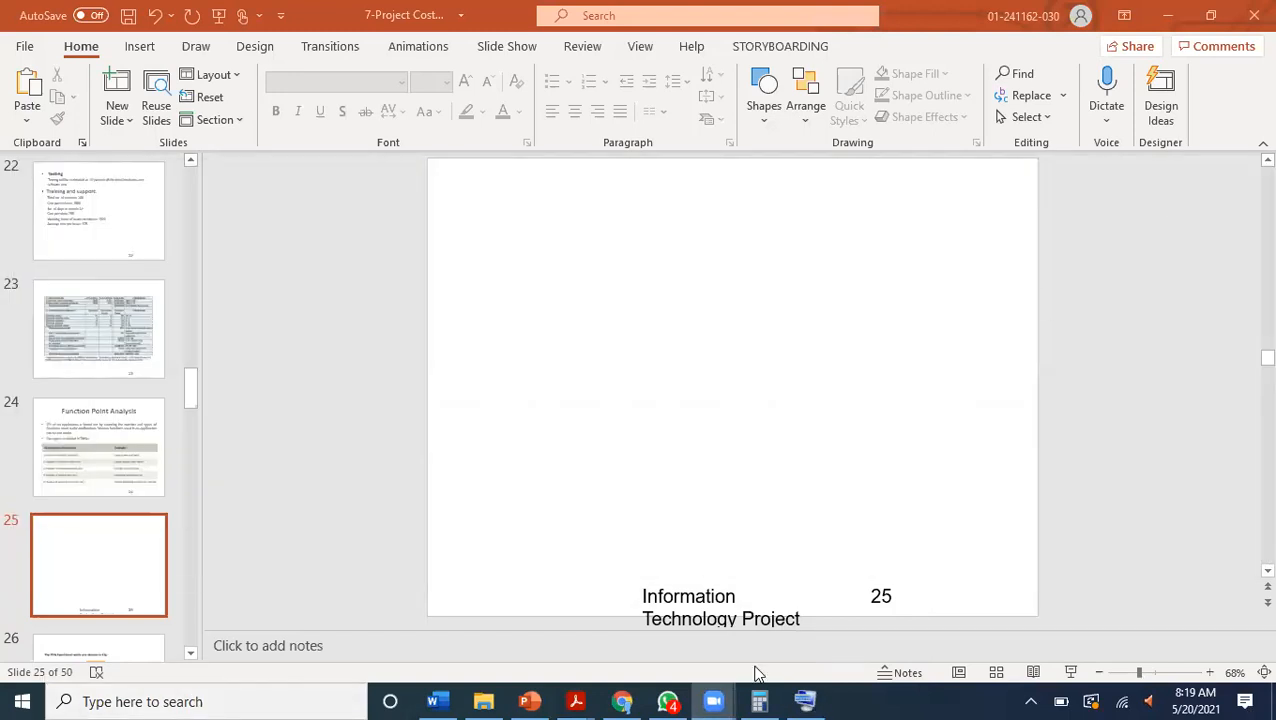
pyautogui.click(622, 701)
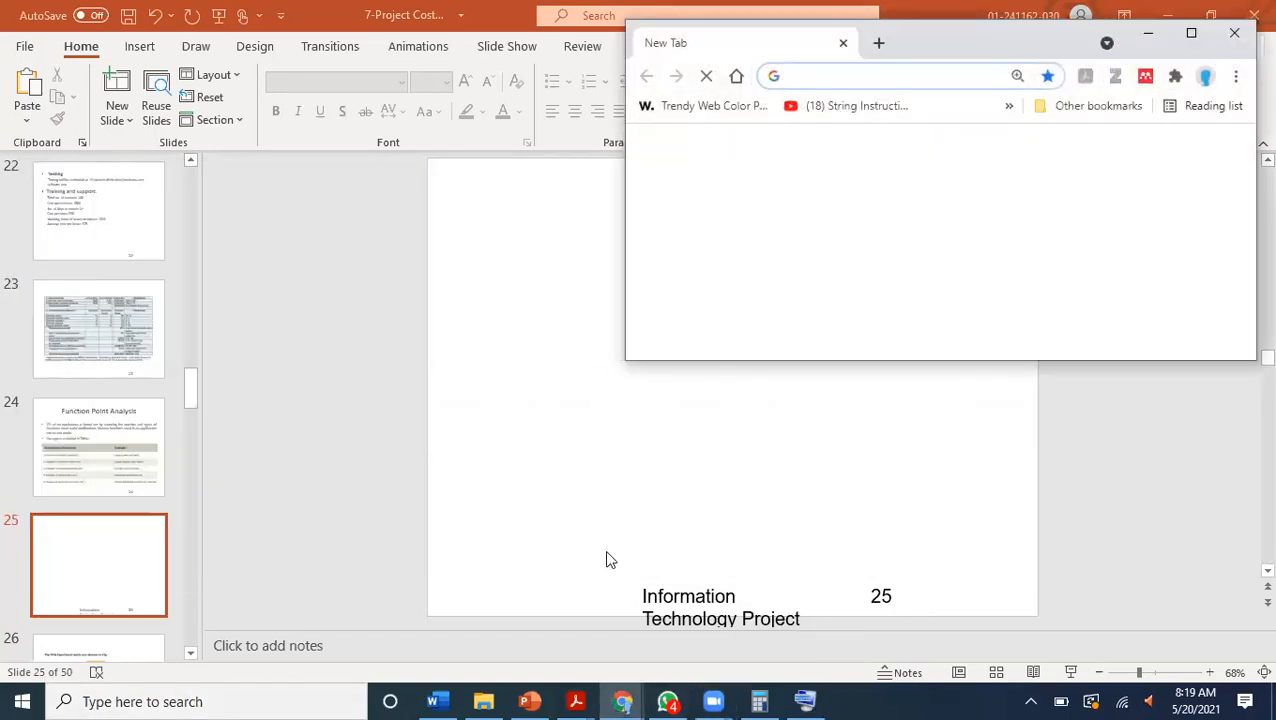
pyautogui.click(1191, 33)
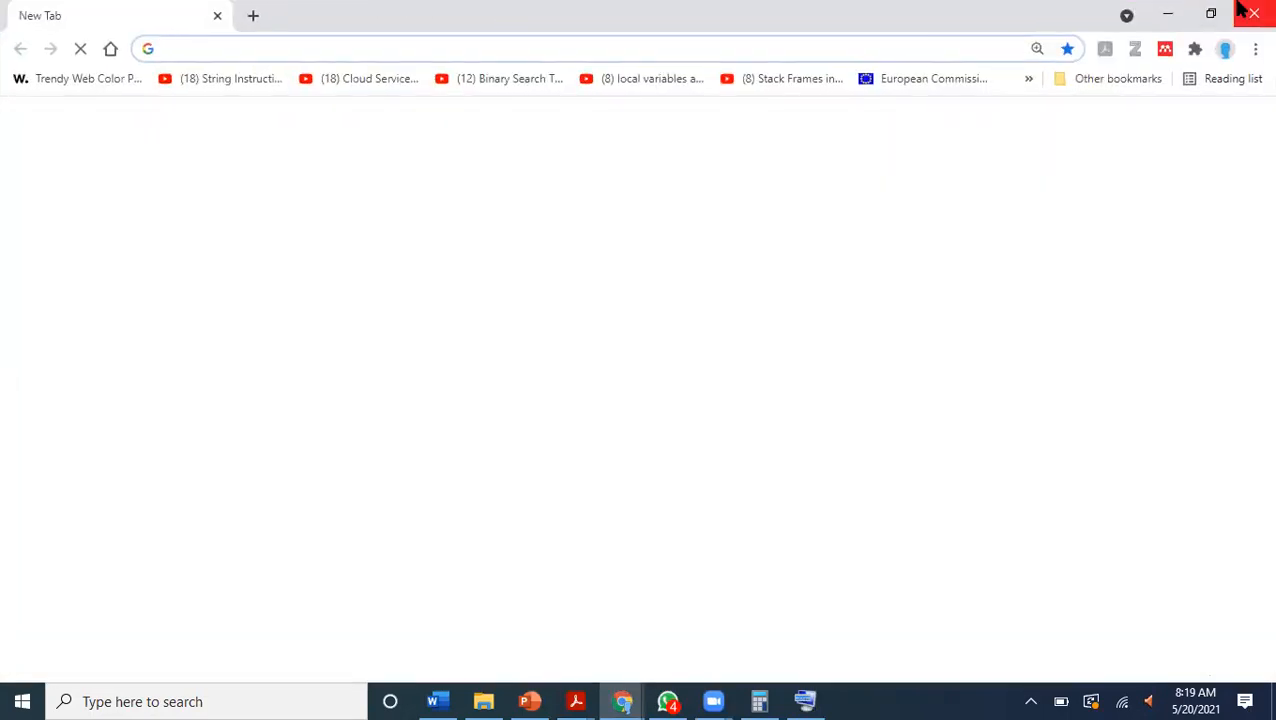
pyautogui.click(1236, 12)
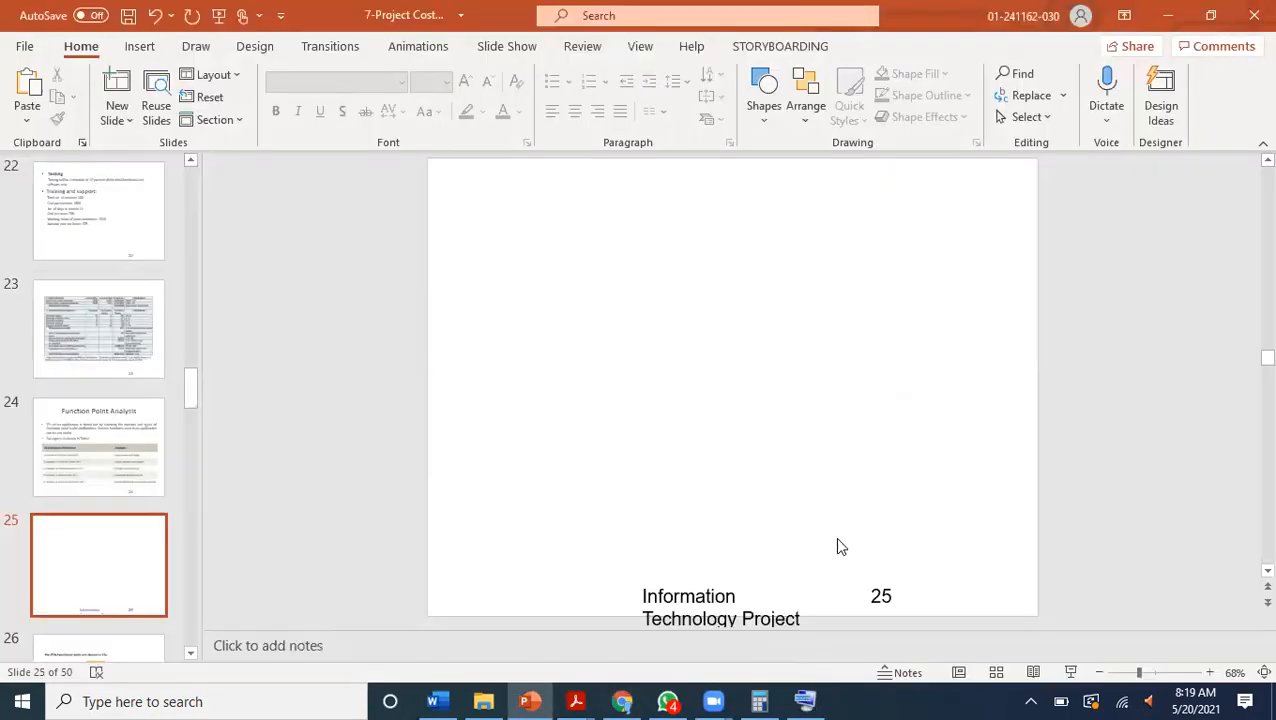
pyautogui.click(803, 700)
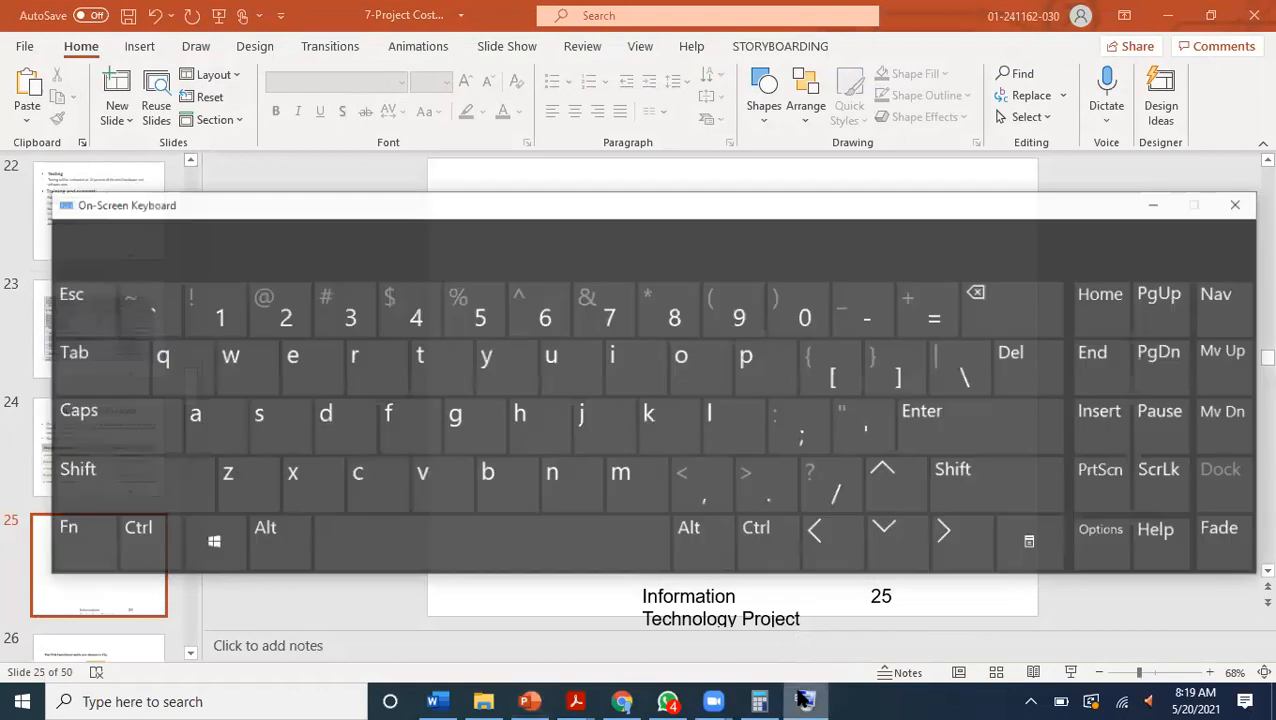
pyautogui.press('shift')
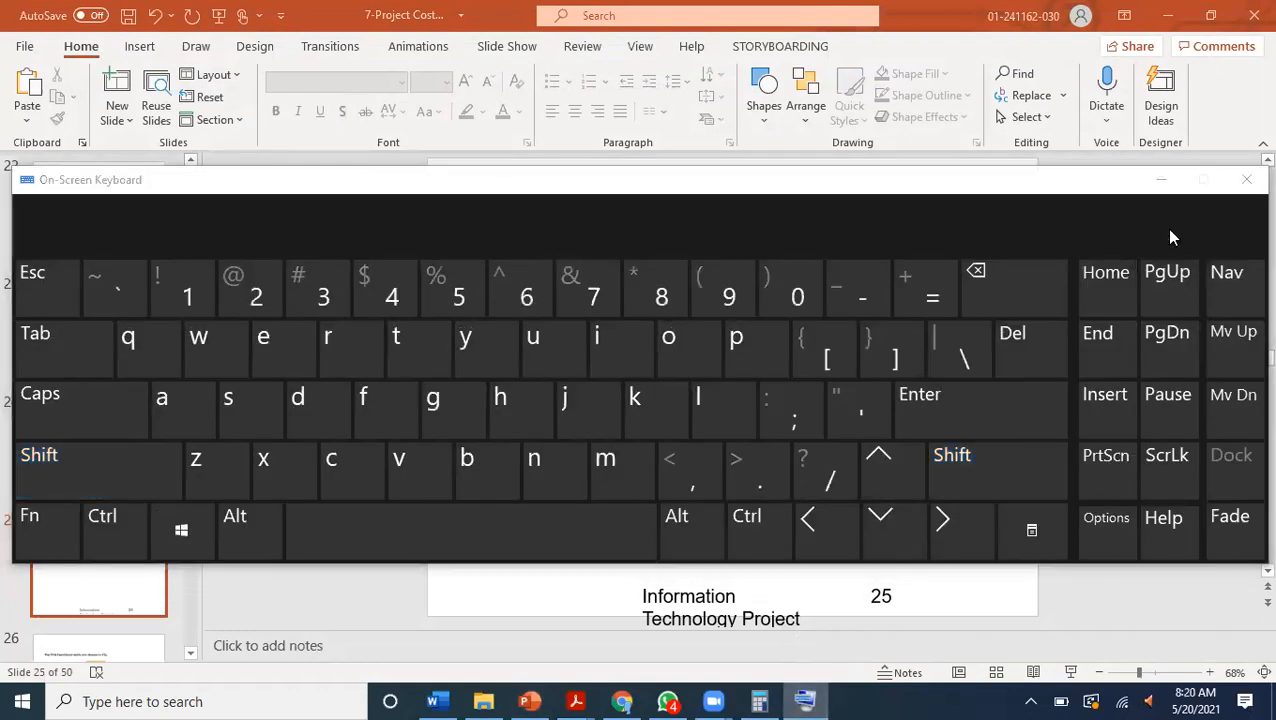
# Minimize the On-Screen Keyboard, close the blank browser window and switch back to the phpMyAdmin window in Chrome.
pyautogui.click(1180, 181)
pyautogui.click(622, 701)
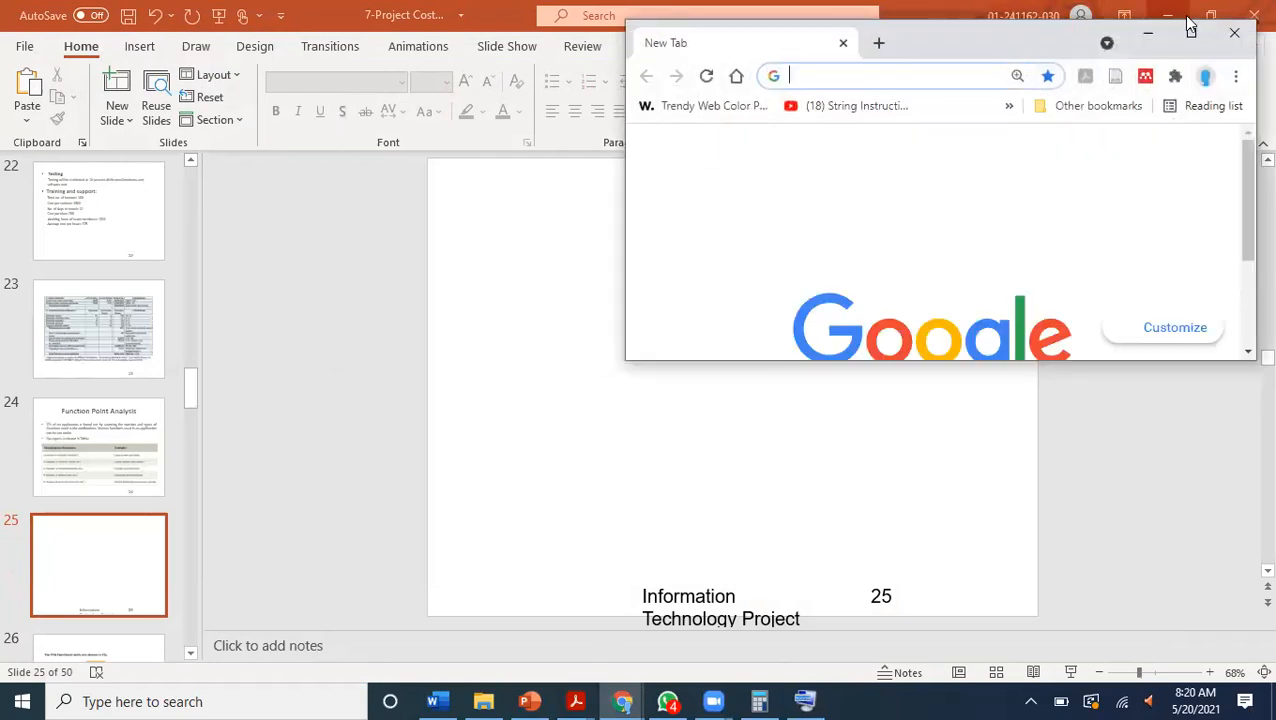
pyautogui.click(1225, 37)
pyautogui.moveTo(622, 700)
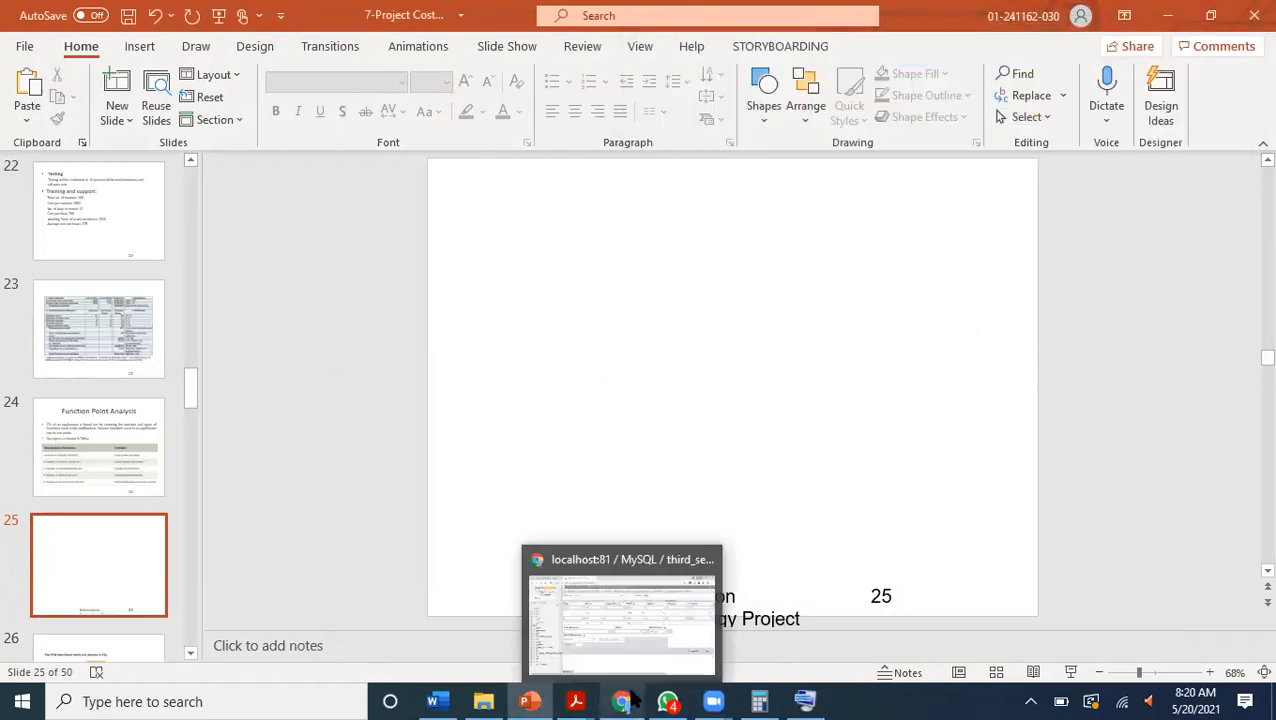
pyautogui.click(632, 638)
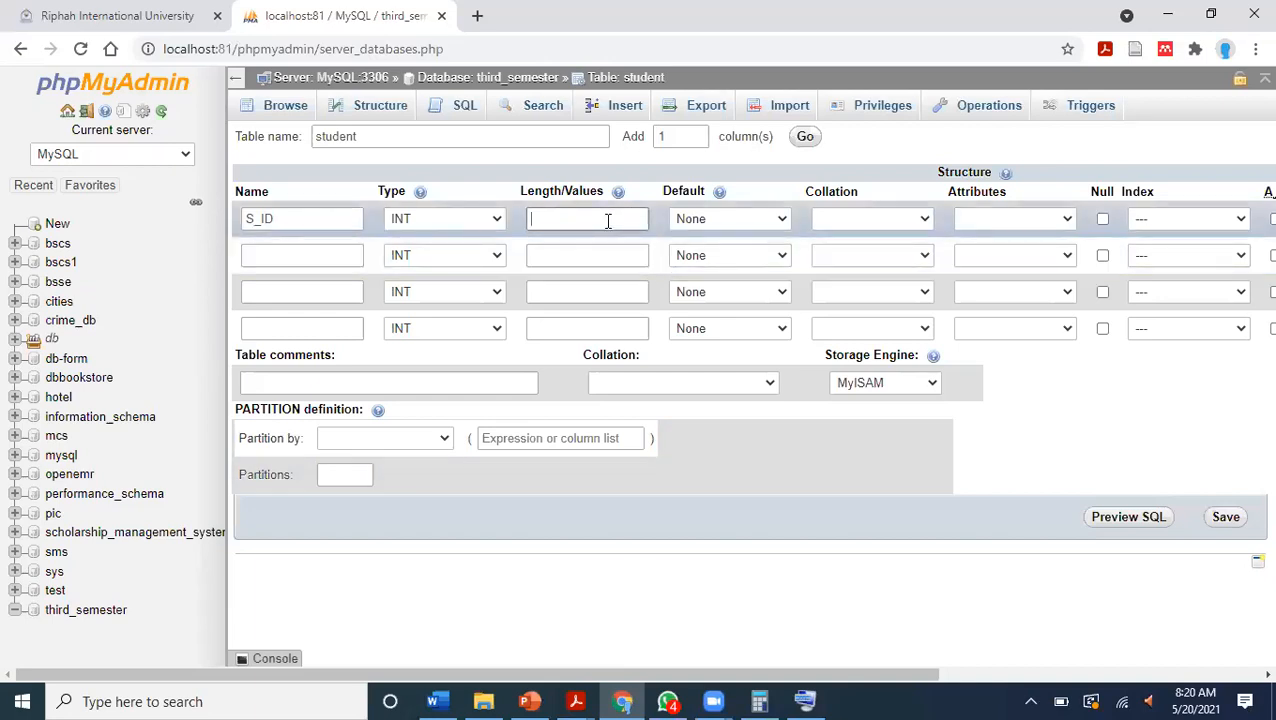
# Set the length of the S_ID column to 30.
pyautogui.write('#')
pyautogui.press('BackSpace')
pyautogui.write('#')
pyautogui.press('BackSpace')
pyautogui.write('#')
pyautogui.press('BackSpace')
pyautogui.write('3')
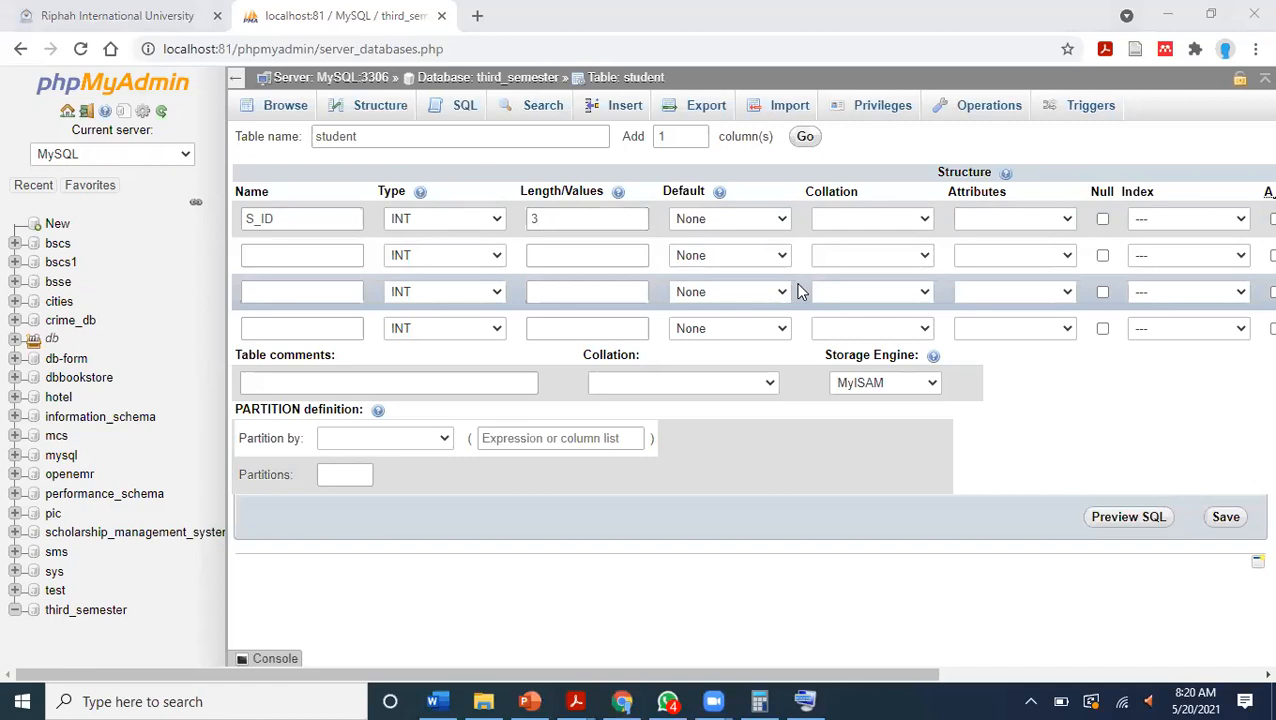
pyautogui.click(622, 217)
pyautogui.write('0')
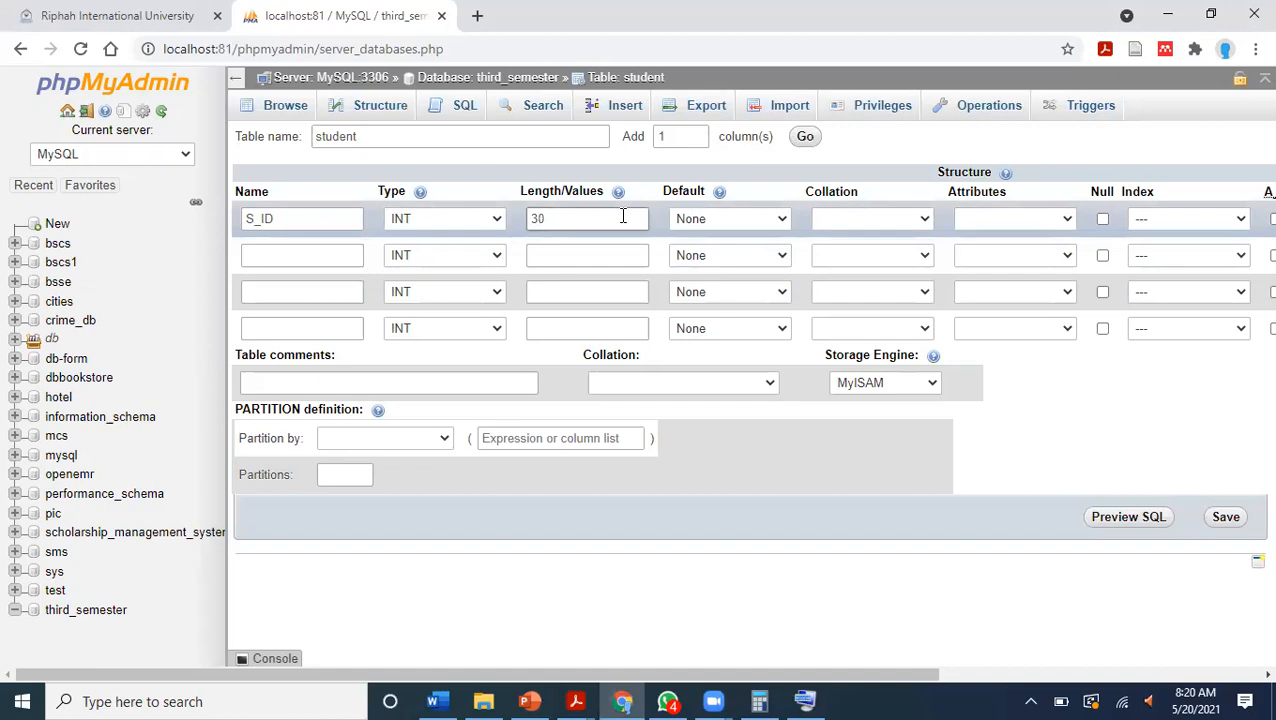
# Enable auto-increment for the S_ID column and add it as the PRIMARY index.
pyautogui.moveTo(714, 681); pyautogui.dragTo(872, 681)
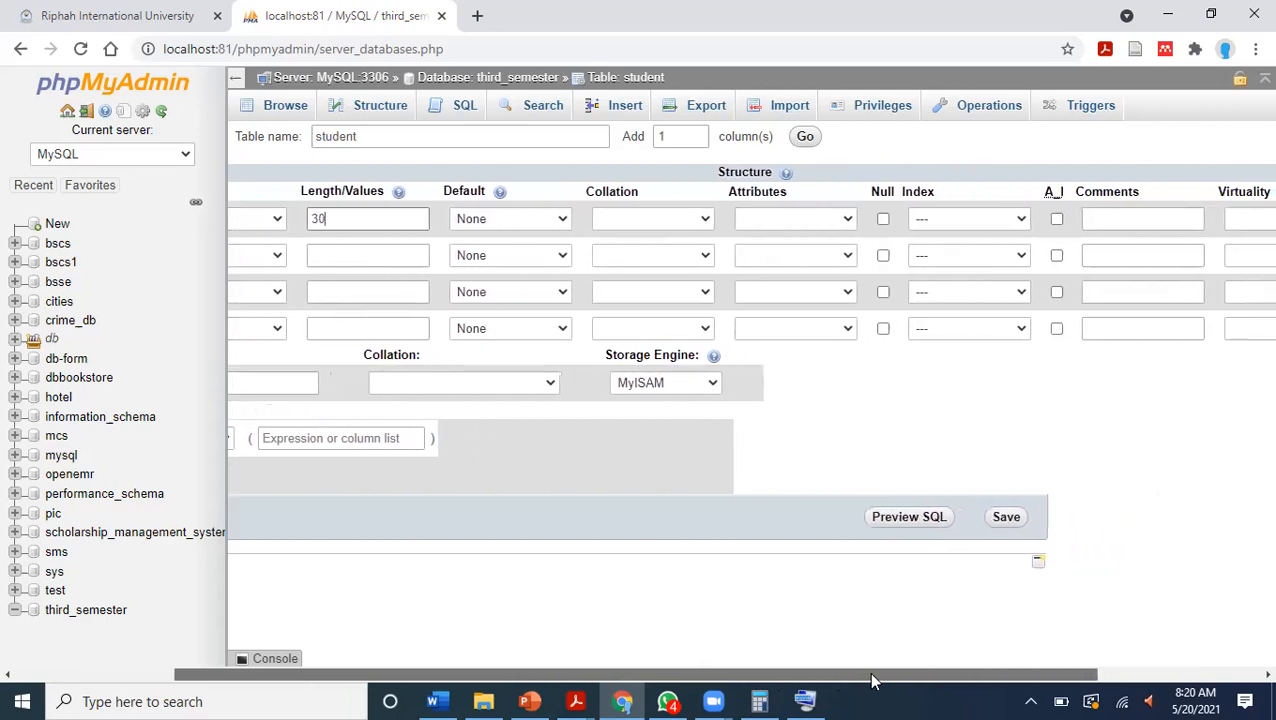
pyautogui.click(1056, 220)
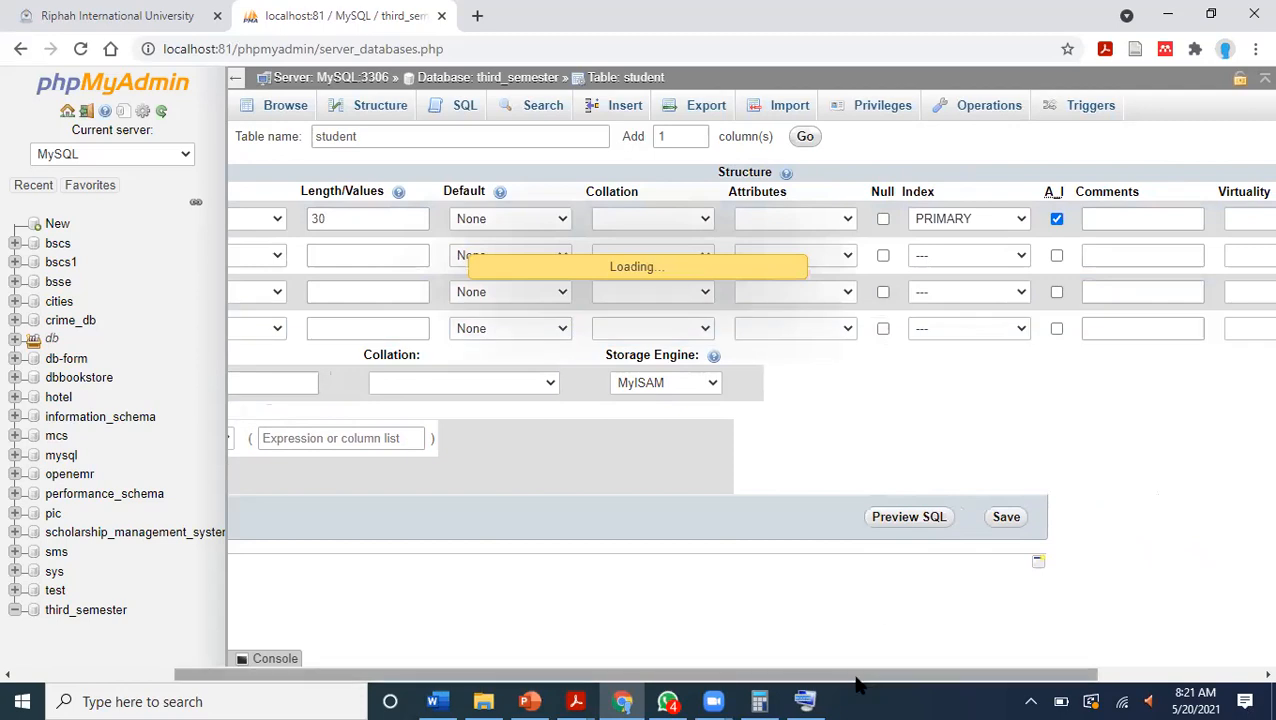
pyautogui.moveTo(820, 685); pyautogui.dragTo(645, 685)
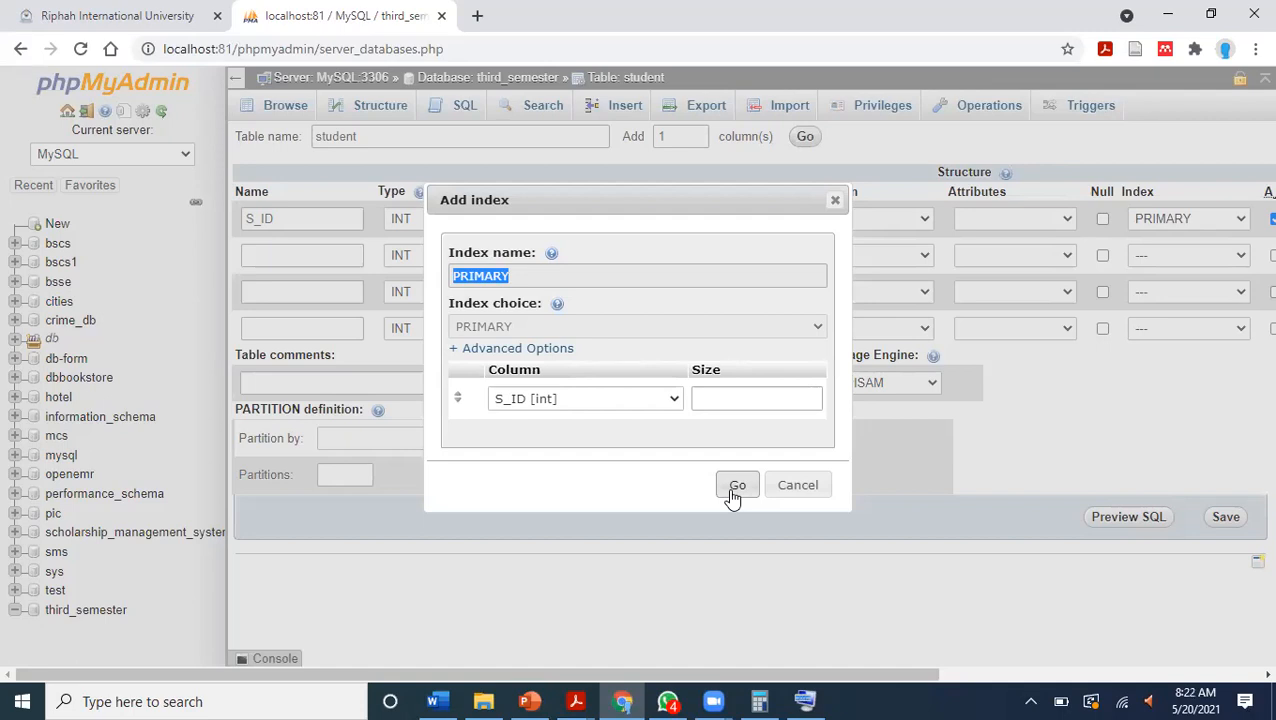
pyautogui.click(736, 486)
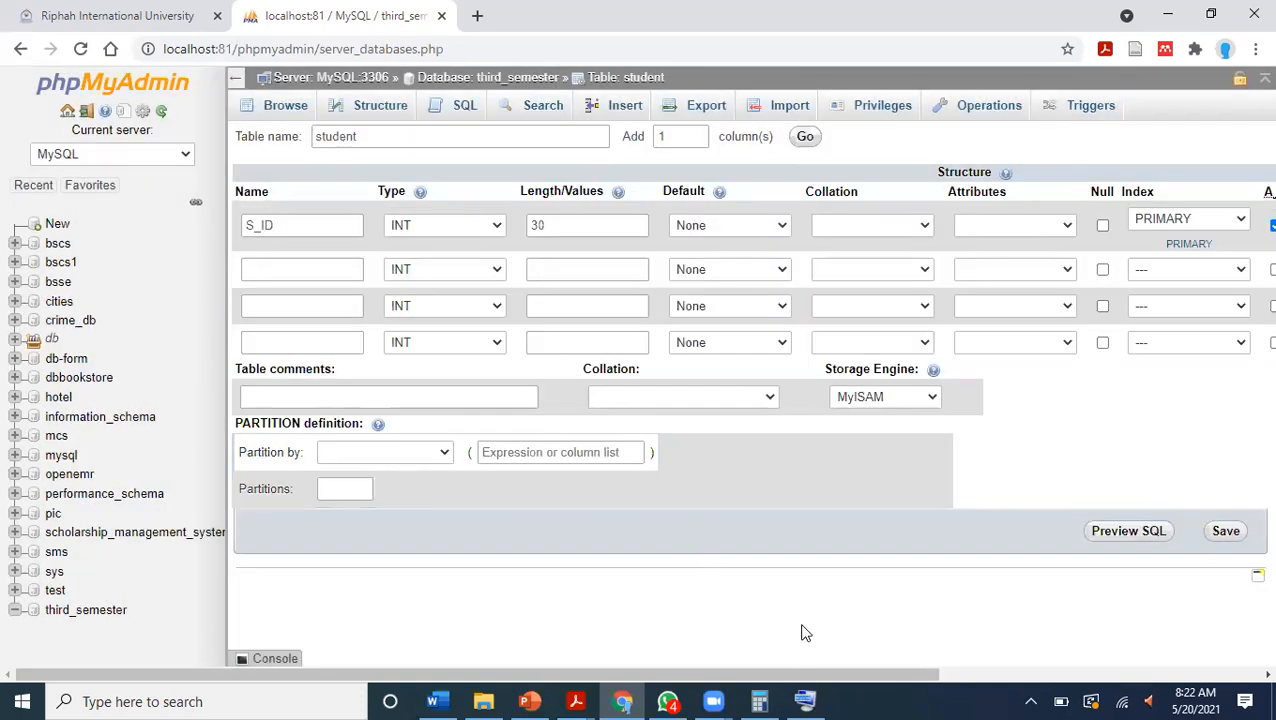
# Define the second column as Name with type VARCHAR and length 50.
pyautogui.click(293, 268)
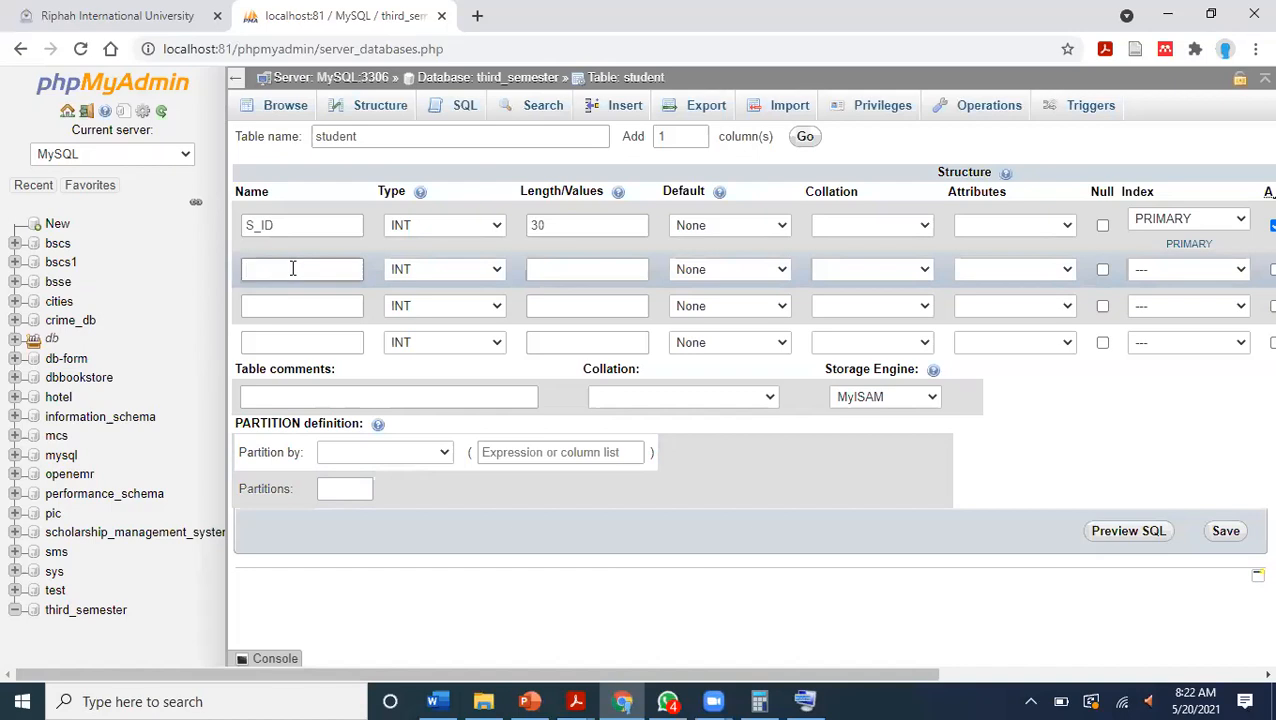
pyautogui.write('NName')
pyautogui.press('BackSpace')
pyautogui.press('BackSpace')
pyautogui.press('BackSpace')
pyautogui.press('BackSpace')
pyautogui.write('ame')
pyautogui.click(420, 271)
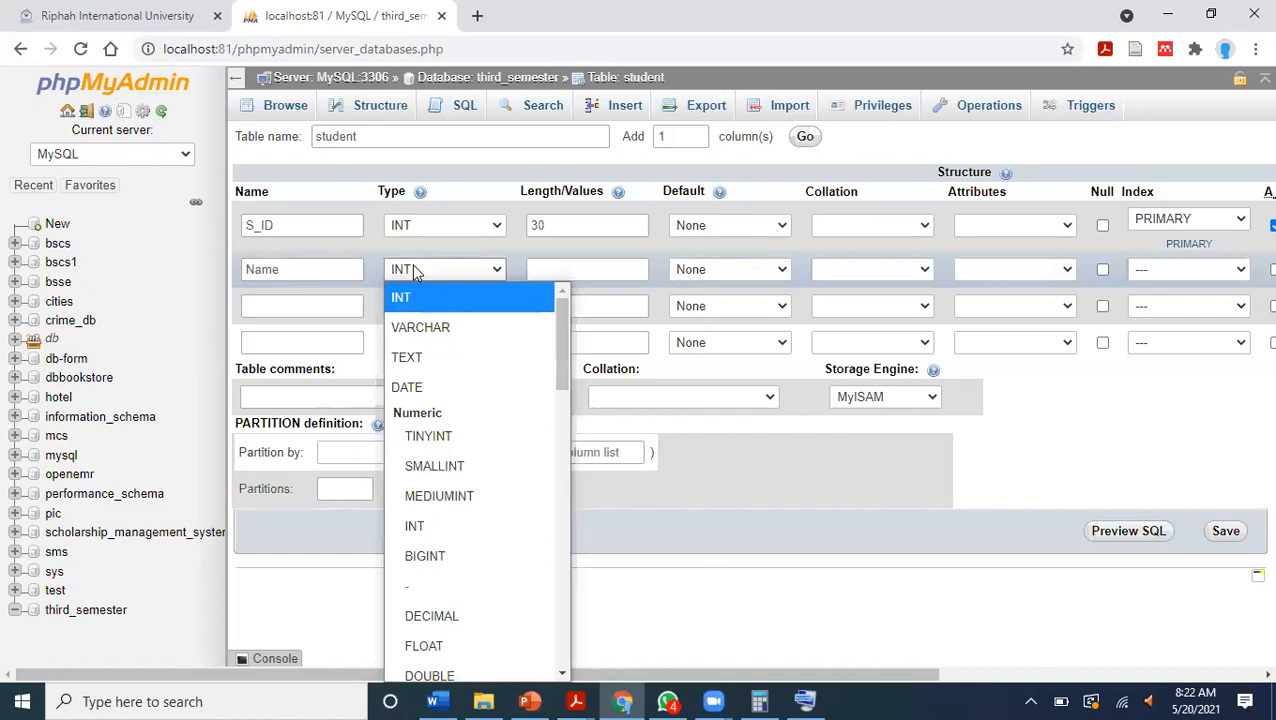
pyautogui.click(427, 324)
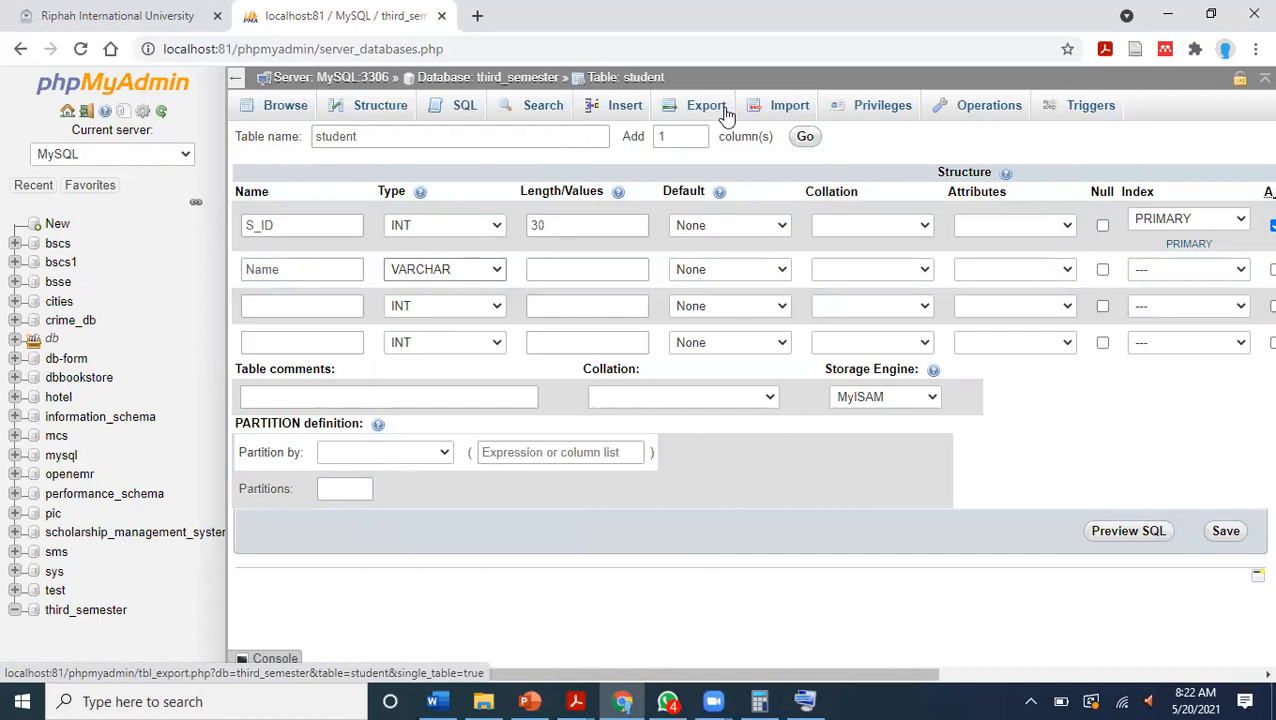
pyautogui.click(576, 266)
pyautogui.write('50')
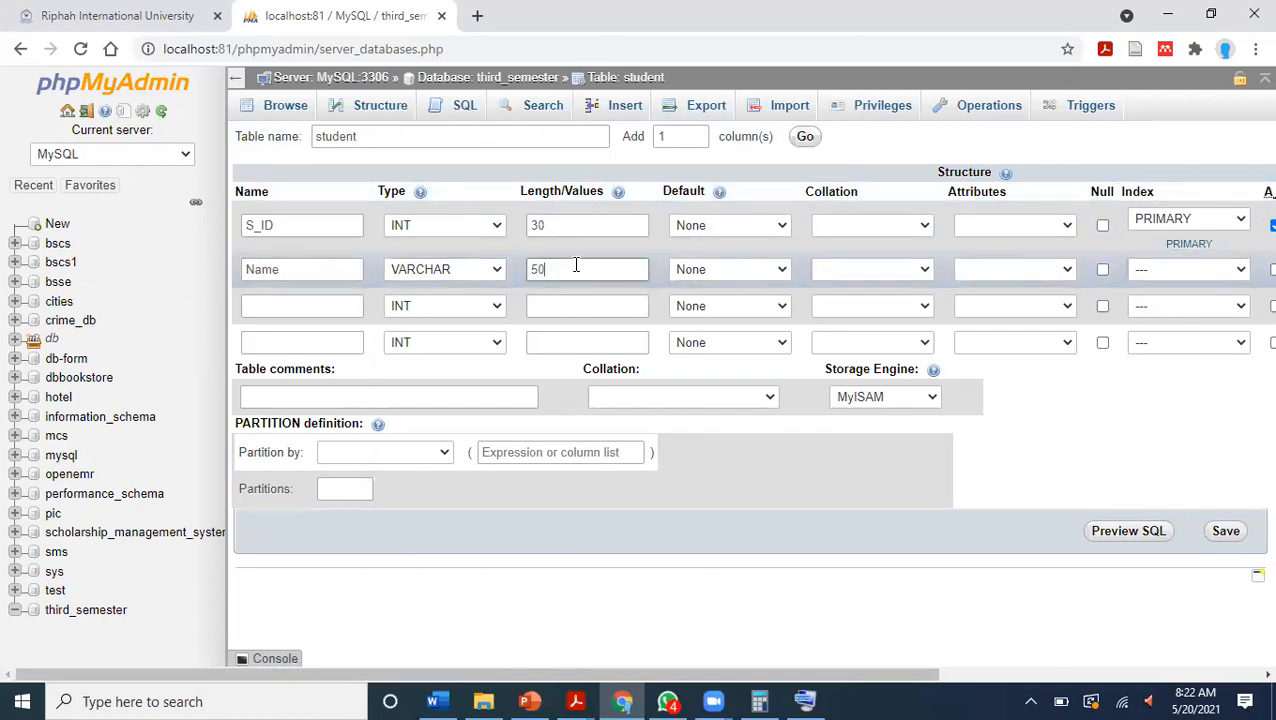
# Define the third column as DoB with type DATE and length 50.
pyautogui.click(305, 306)
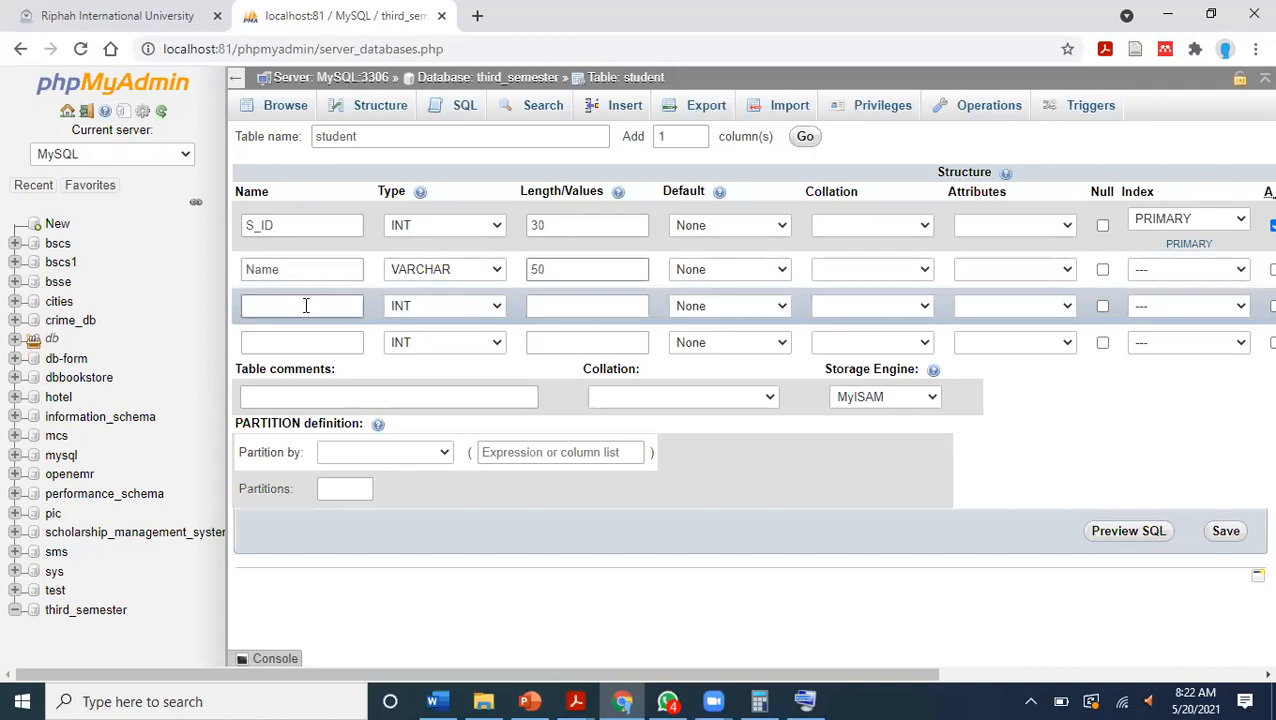
pyautogui.write('DDoB')
pyautogui.press('BackSpace')
pyautogui.write('oB')
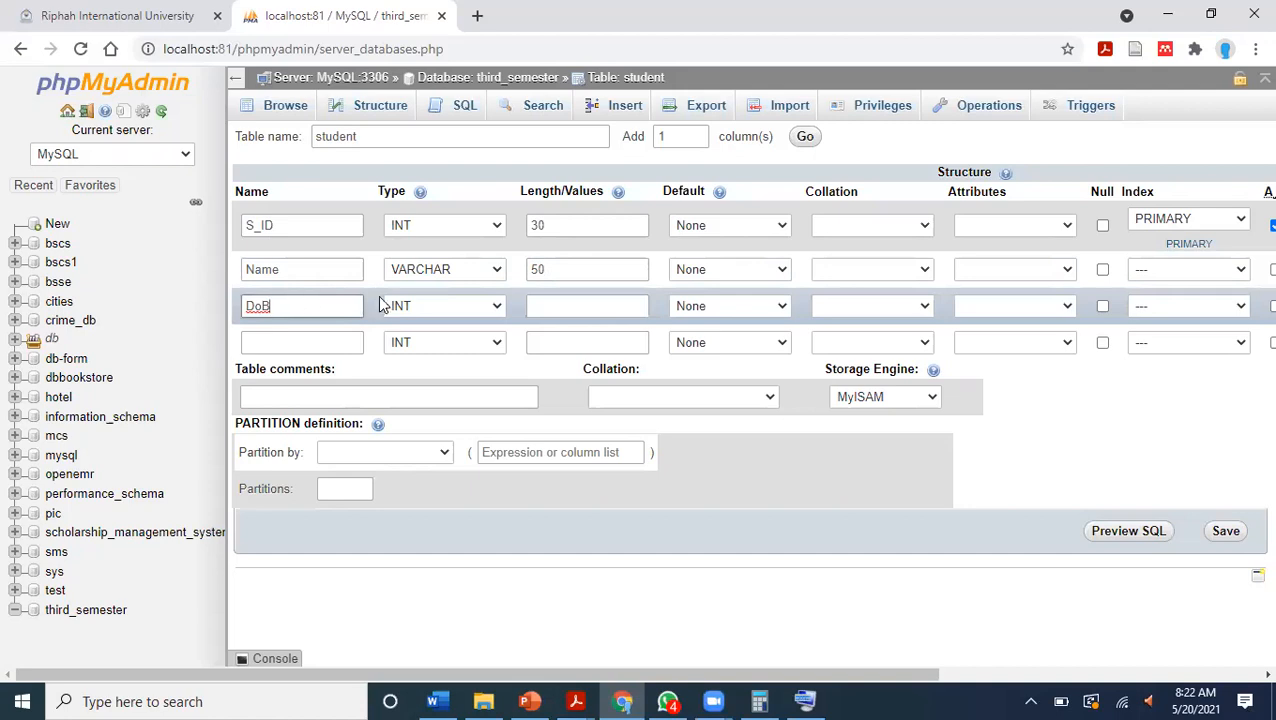
pyautogui.click(446, 311)
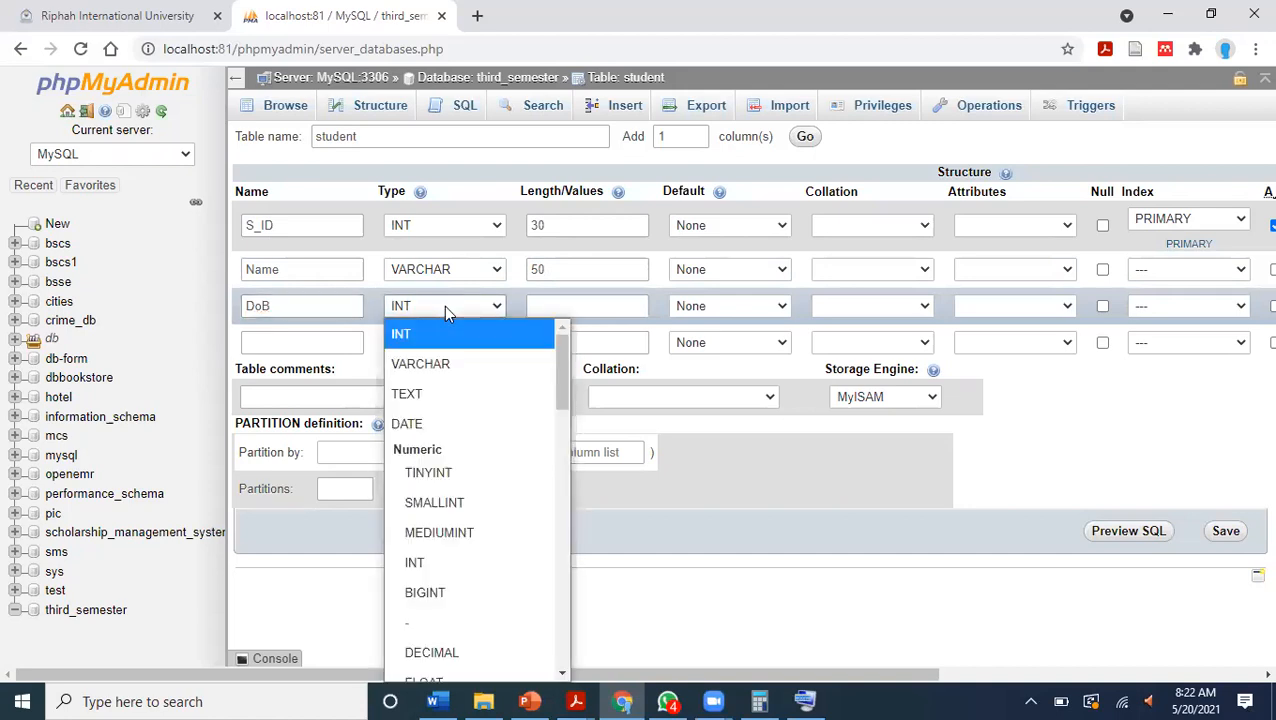
pyautogui.click(440, 423)
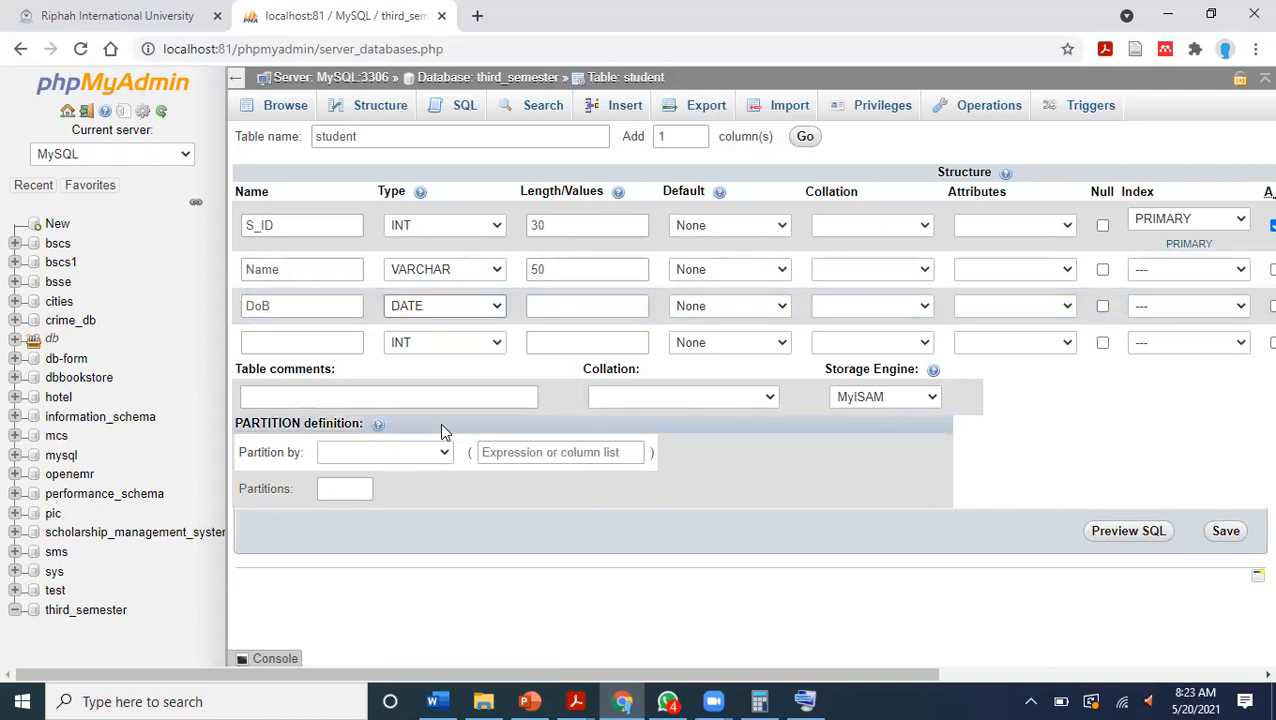
pyautogui.click(551, 294)
pyautogui.write('50')
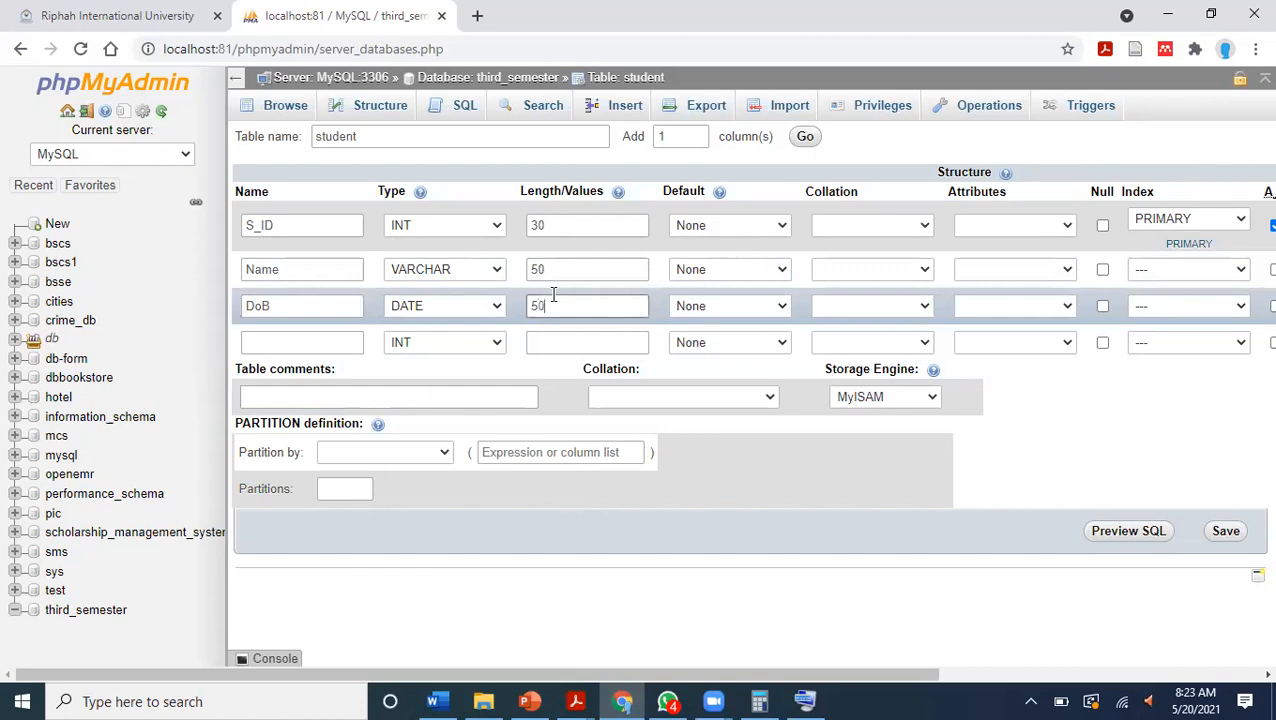
# Define the fourth column as city with type TEXT and length 50.
pyautogui.click(296, 342)
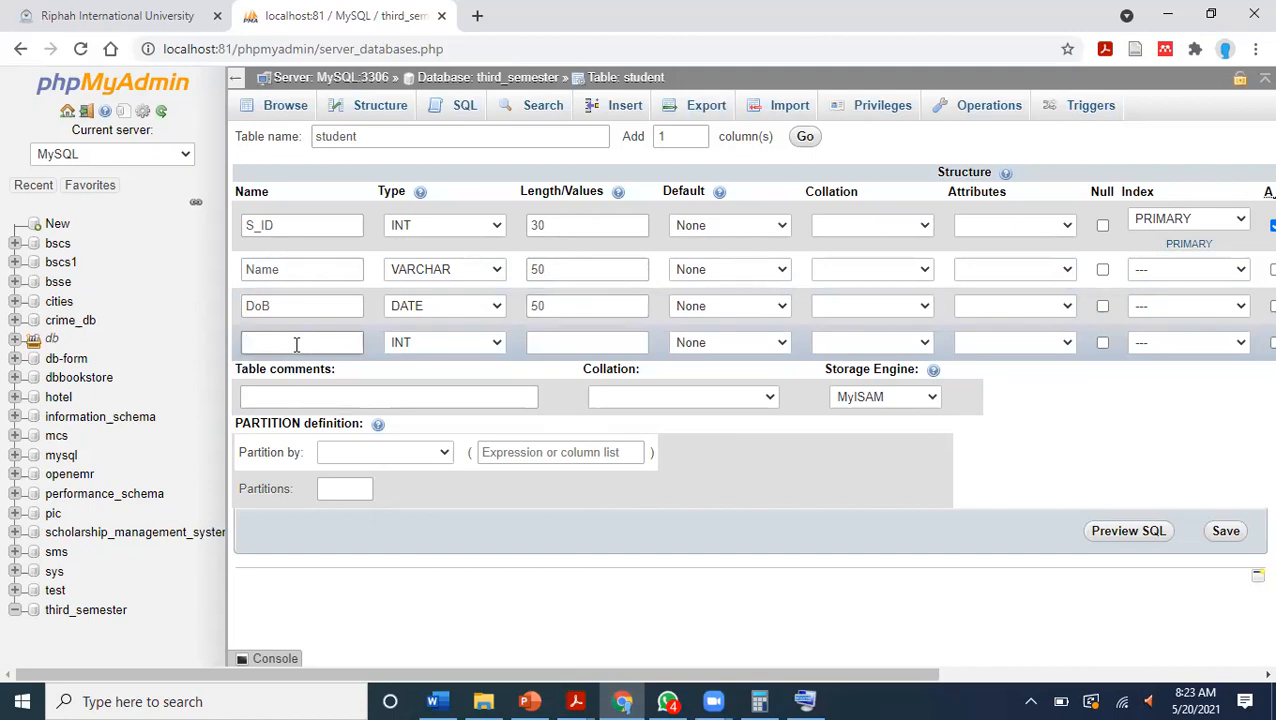
pyautogui.write('city')
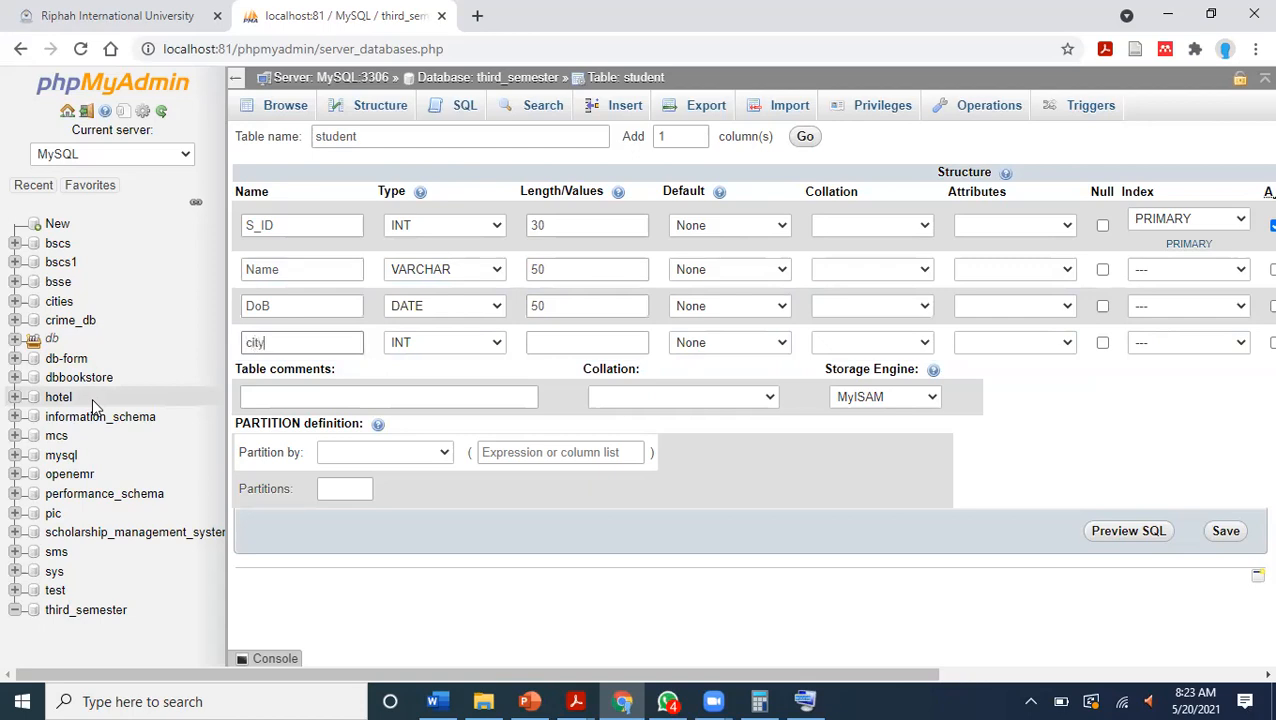
pyautogui.click(422, 343)
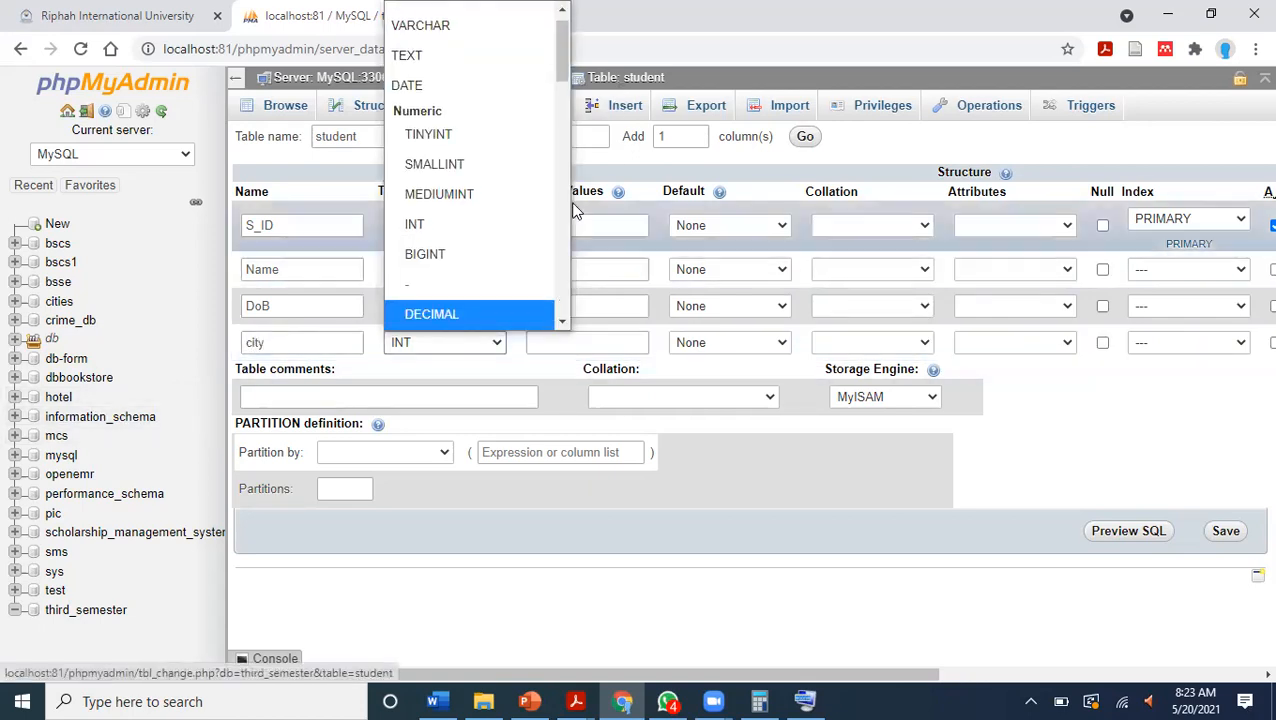
pyautogui.click(1245, 342)
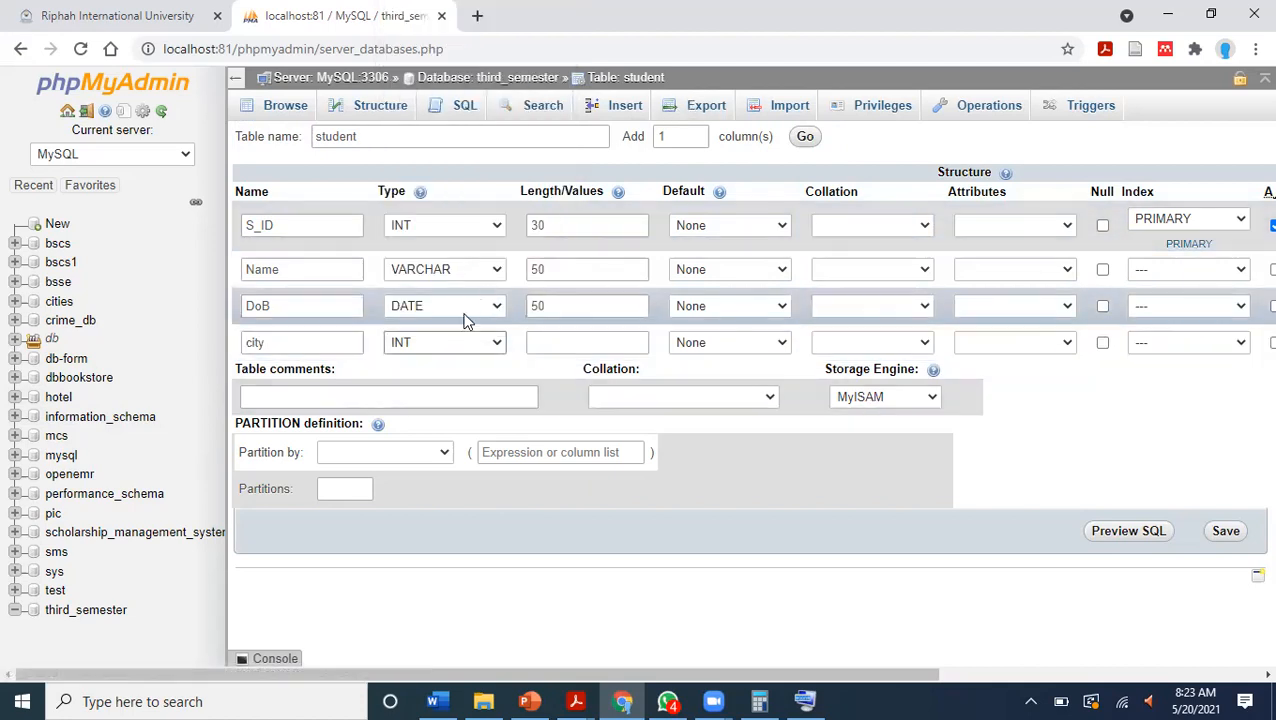
pyautogui.click(478, 344)
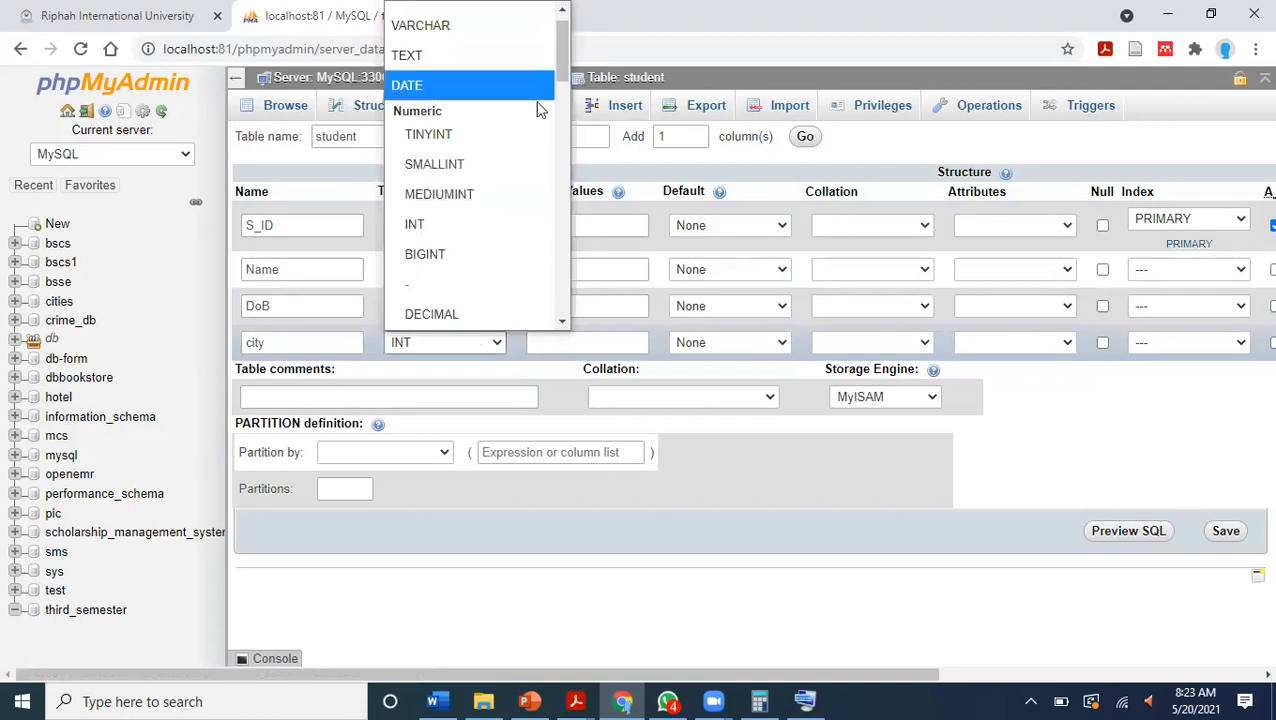
pyautogui.scroll(1, 537, 108)
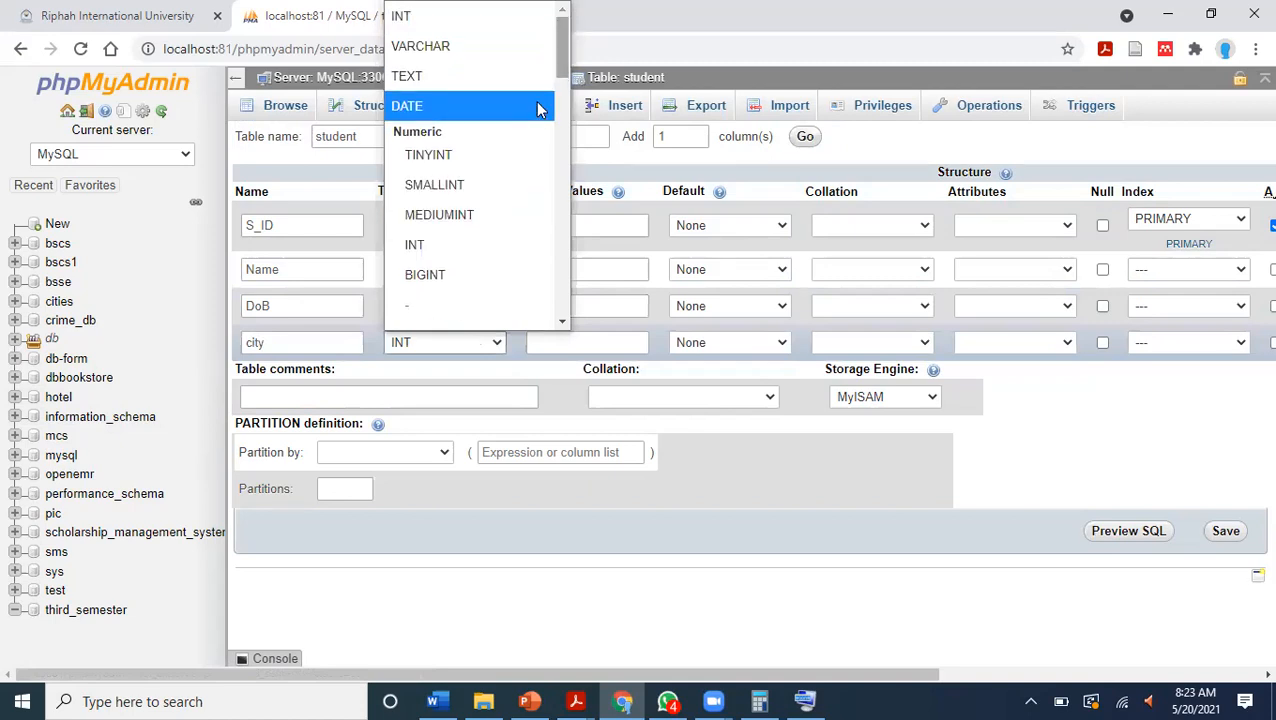
pyautogui.click(460, 90)
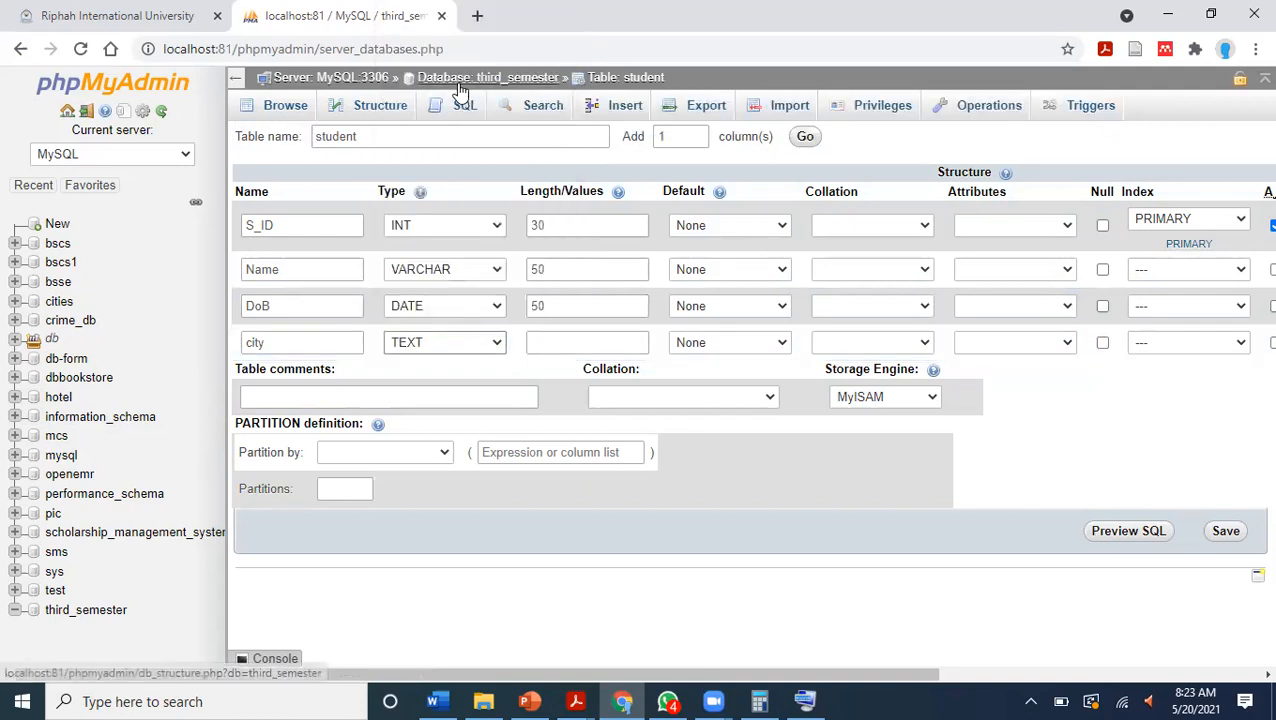
pyautogui.click(558, 342)
pyautogui.write('50')
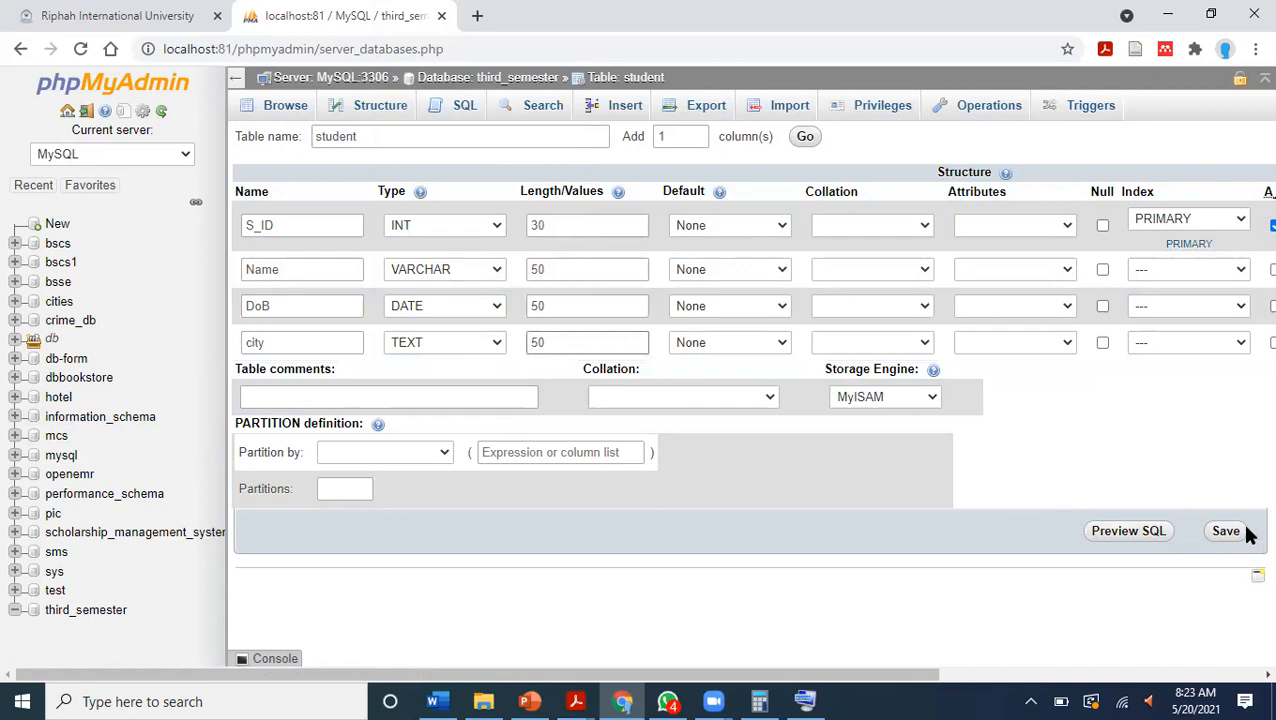
# Try to save the student table, clear the length of the S_ID column and try saving again.
pyautogui.click(1243, 533)
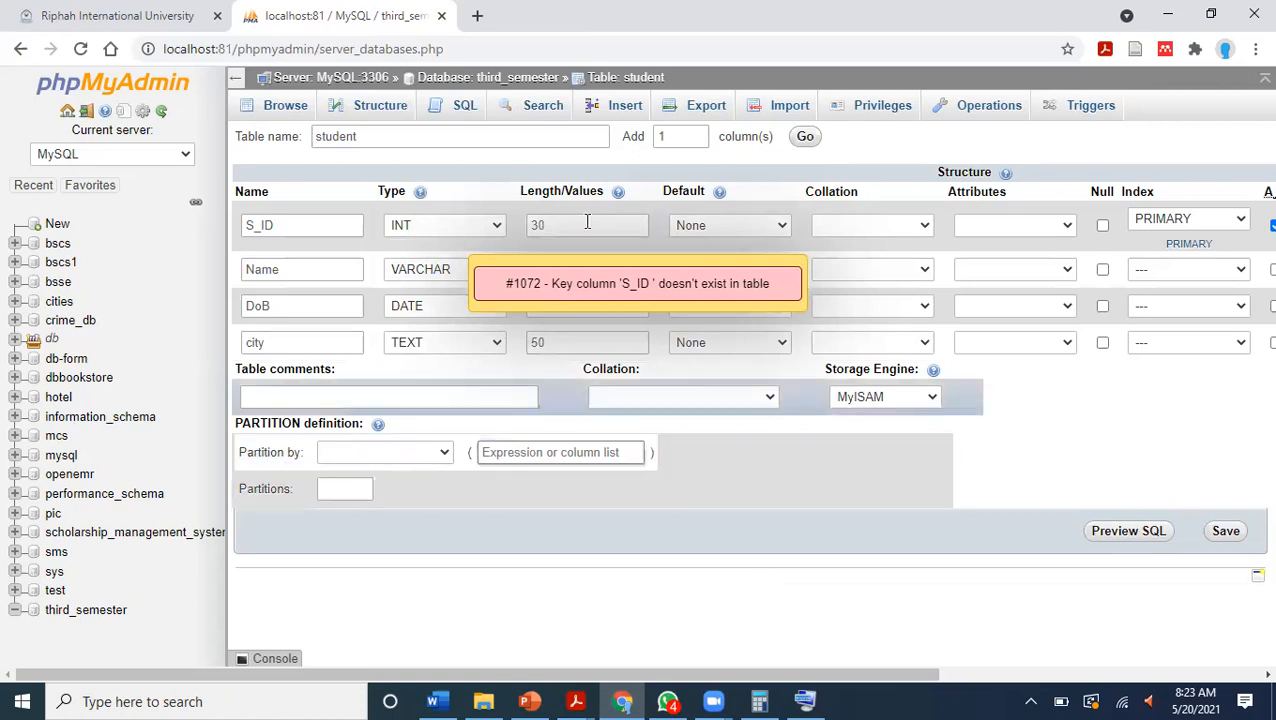
pyautogui.click(667, 295)
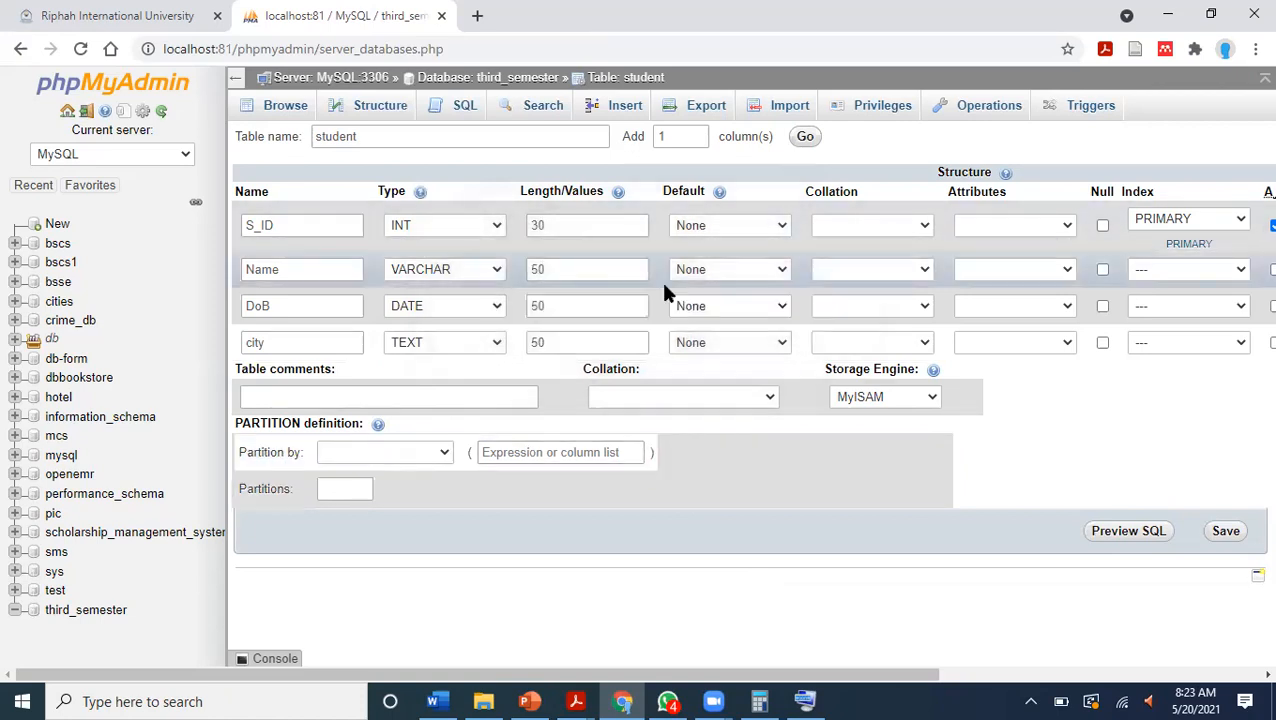
pyautogui.click(540, 226)
pyautogui.press('BackSpace')
pyautogui.press('BackSpace')
pyautogui.click(1225, 532)
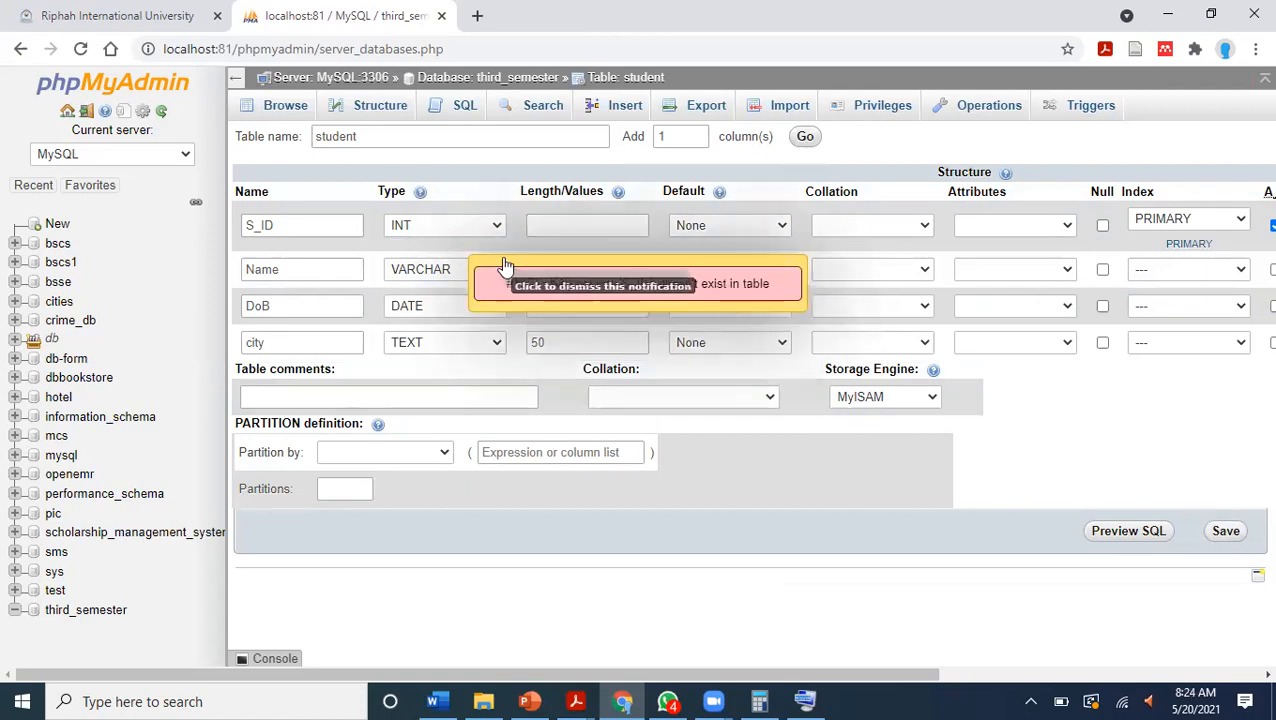
# Rename the first column of the student table to id and save the table.
pyautogui.click(320, 223)
pyautogui.press('BackSpace')
pyautogui.press('BackSpace')
pyautogui.press('BackSpace')
pyautogui.press('BackSpace')
pyautogui.press('BackSpace')
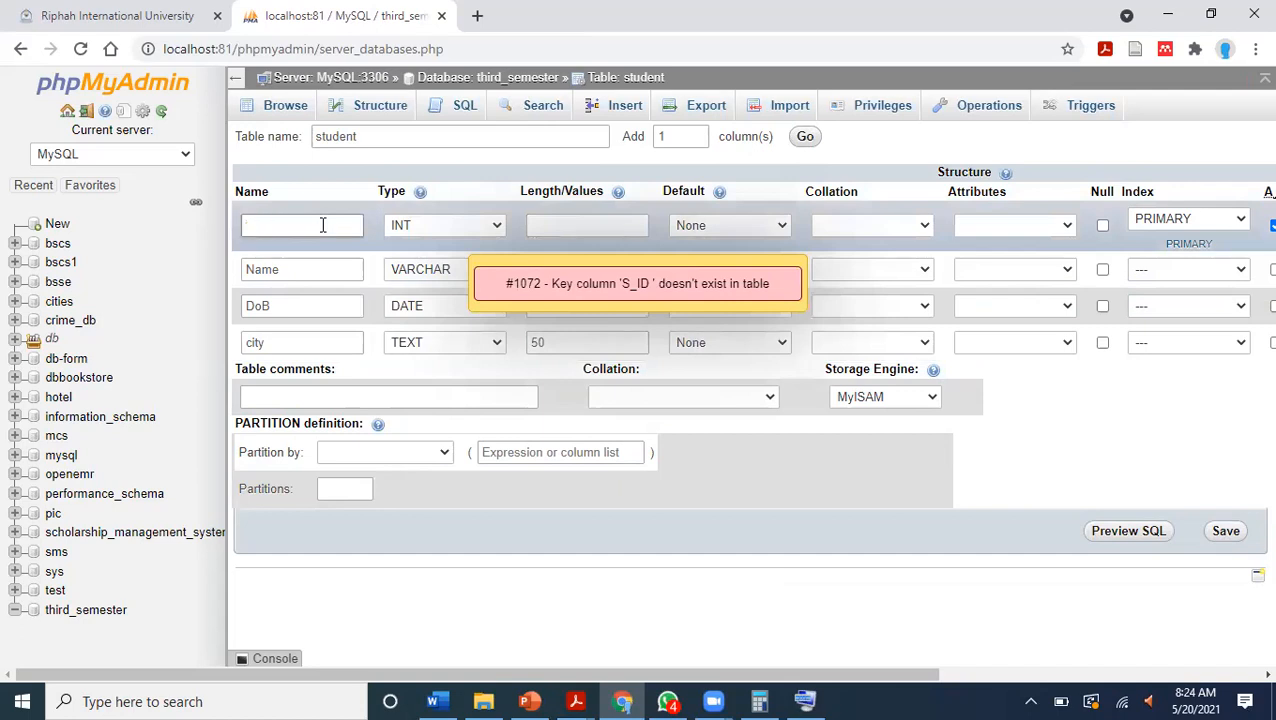
pyautogui.write('s_')
pyautogui.press('BackSpace')
pyautogui.press('BackSpace')
pyautogui.write('id')
pyautogui.click(1227, 535)
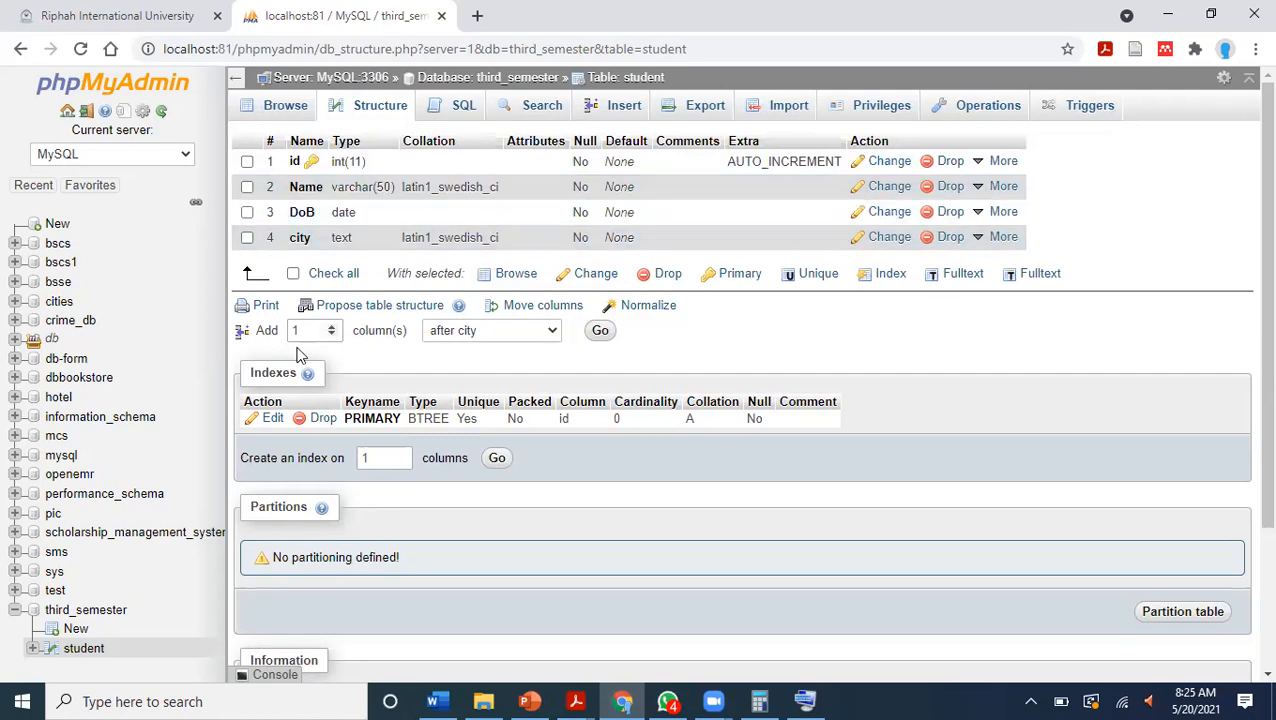
# Check the student table's structure and start a new record, entering the first student's name.
pyautogui.click(92, 654)
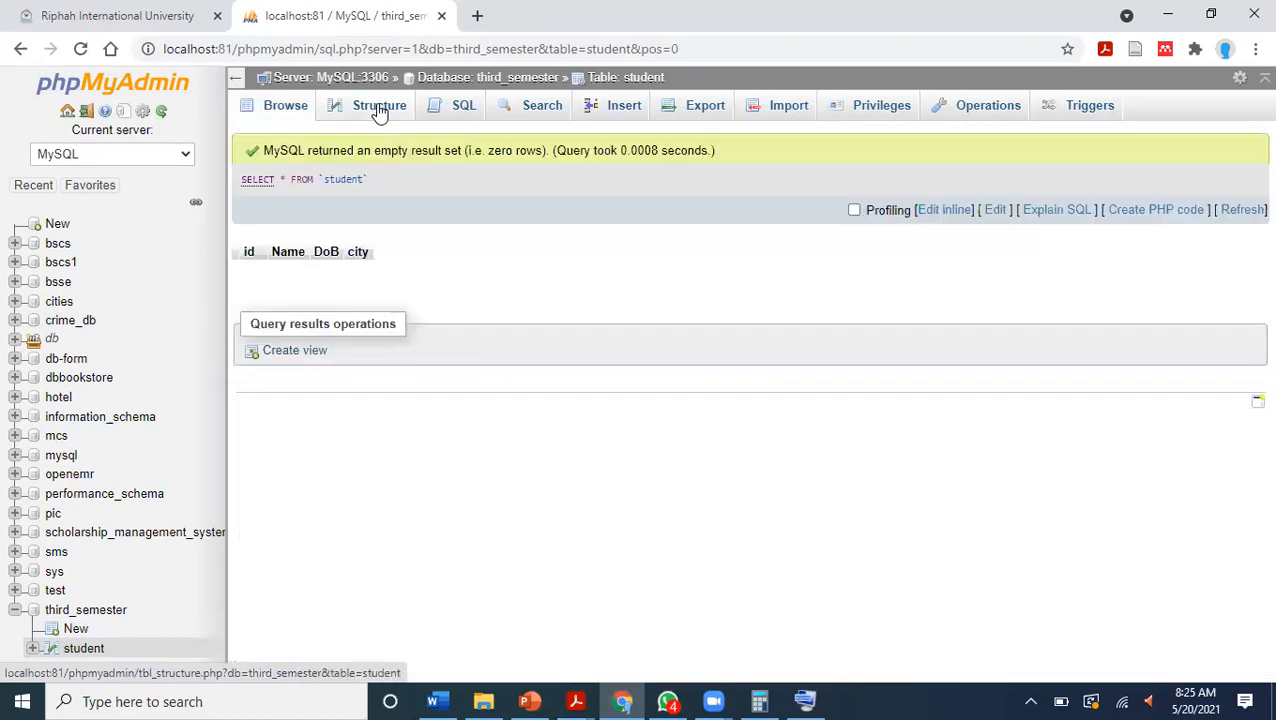
pyautogui.click(379, 110)
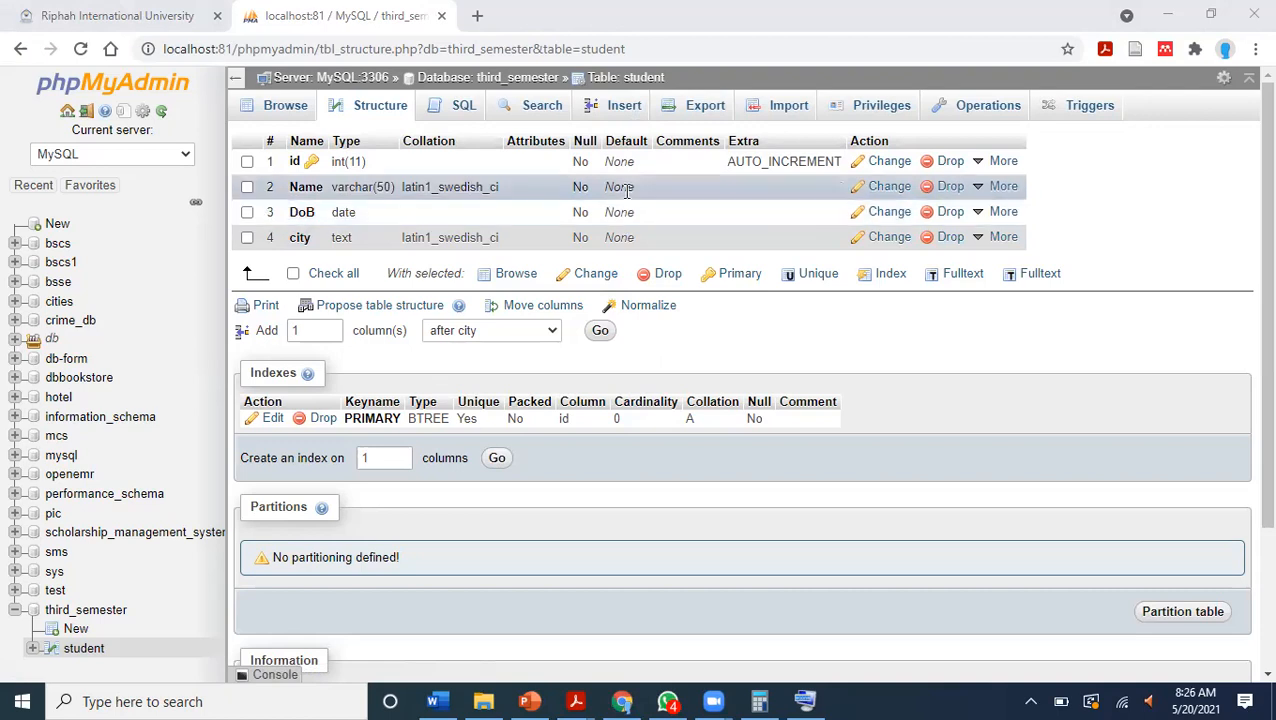
pyautogui.click(625, 107)
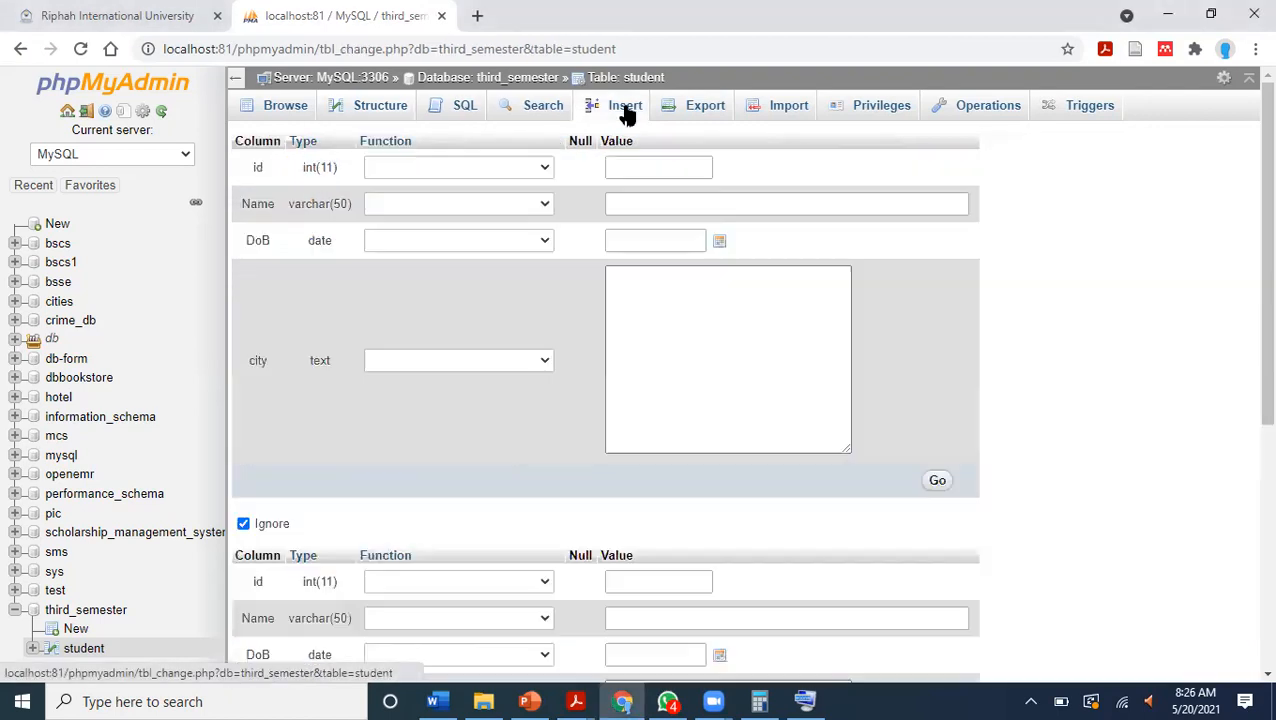
pyautogui.click(643, 204)
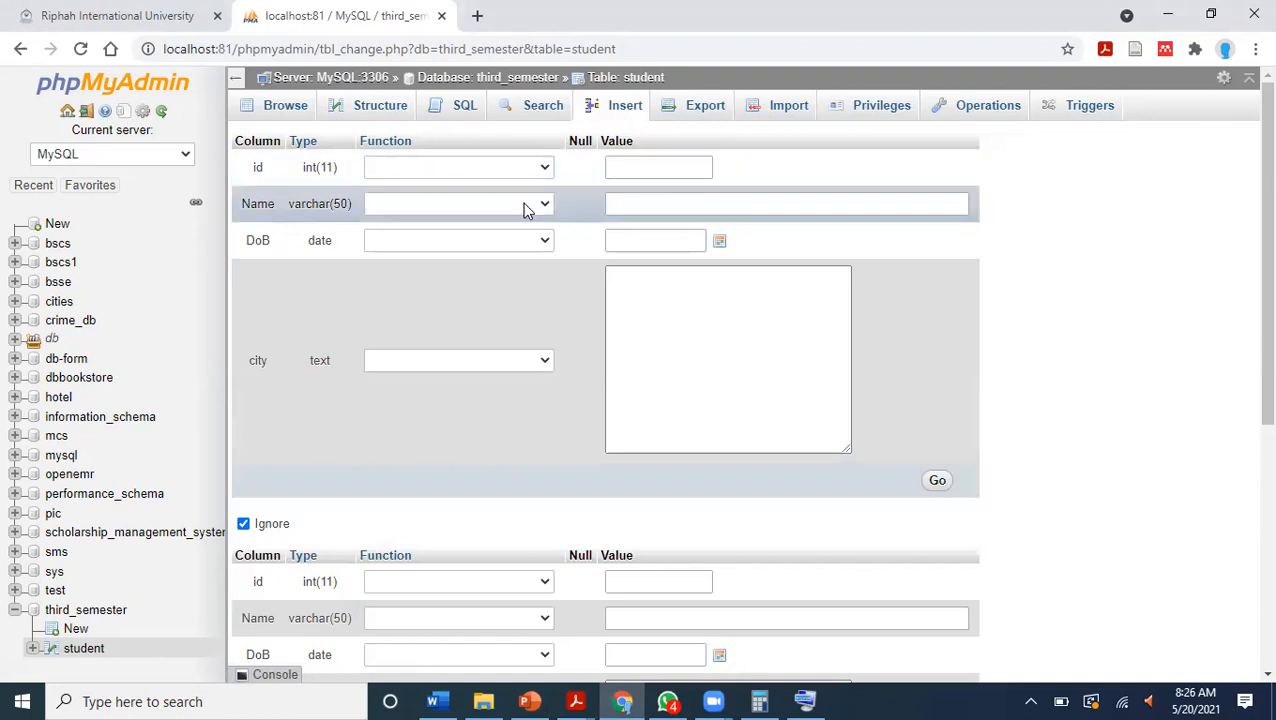
pyautogui.click(527, 207)
pyautogui.click(527, 207)
pyautogui.click(652, 205)
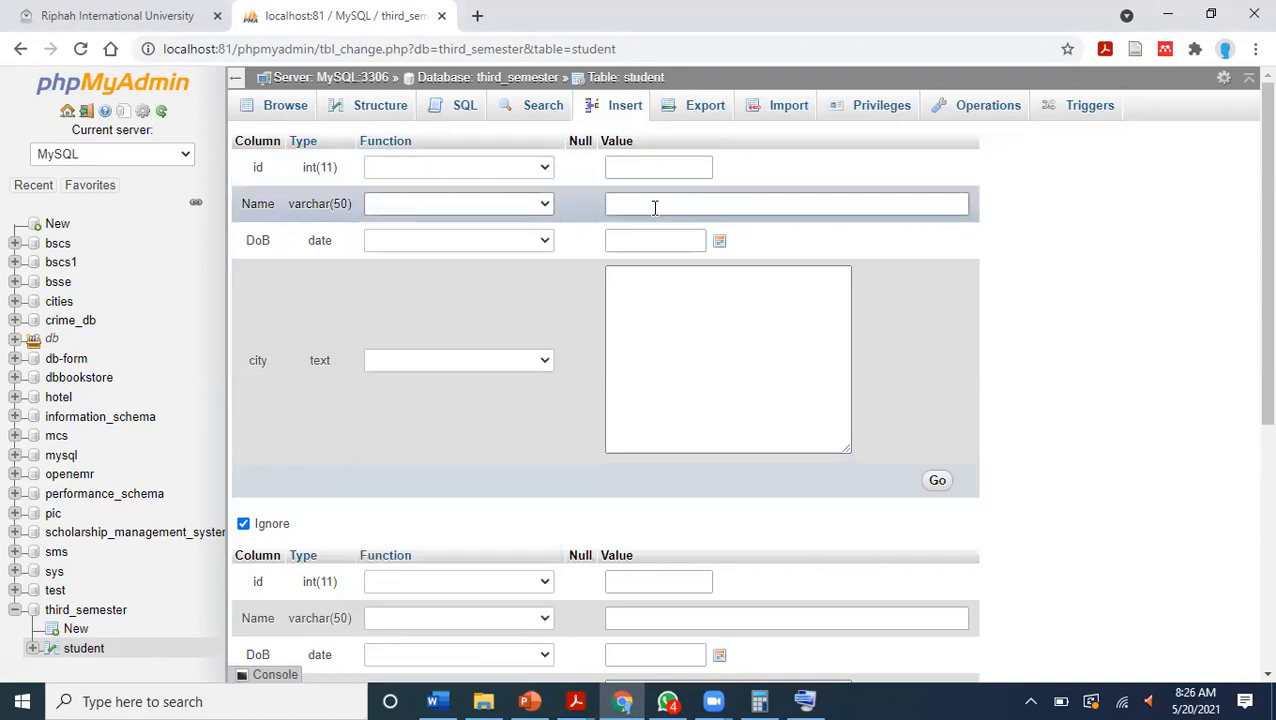
pyautogui.write('Ali')
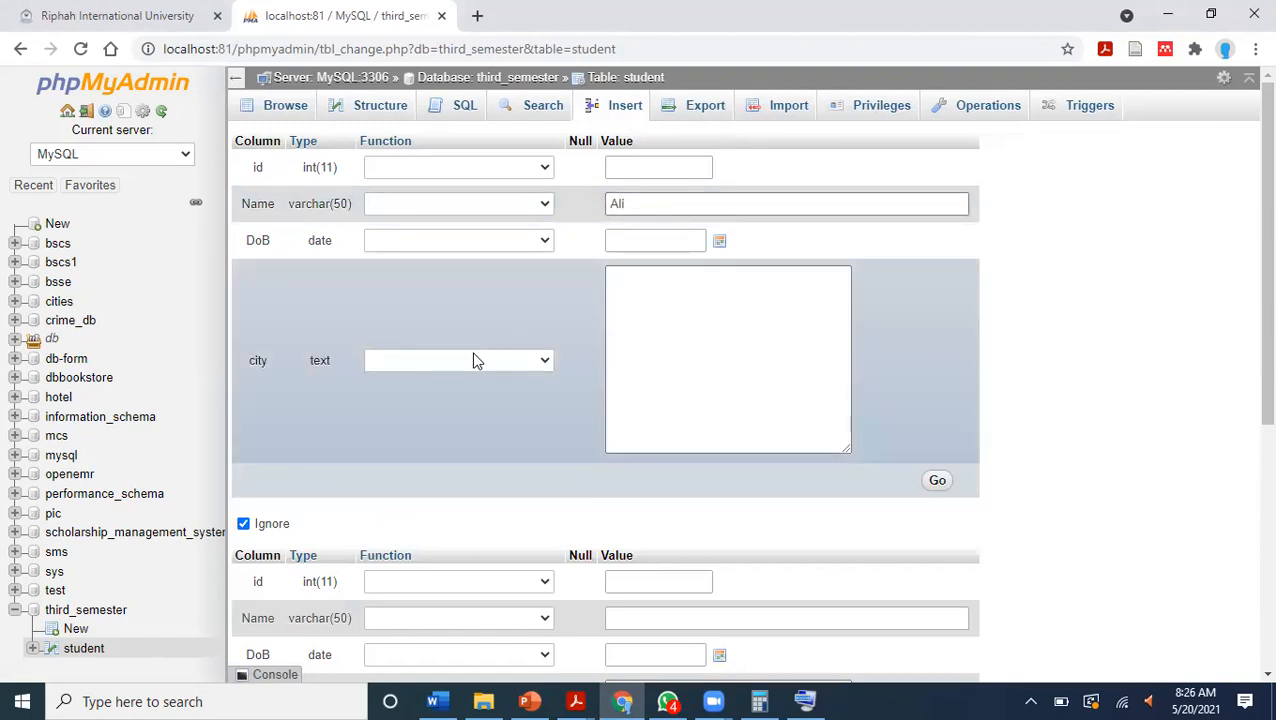
# Pick the first student's date of birth from the calendar and enter Faisalabad as the city.
pyautogui.click(476, 360)
pyautogui.click(675, 388)
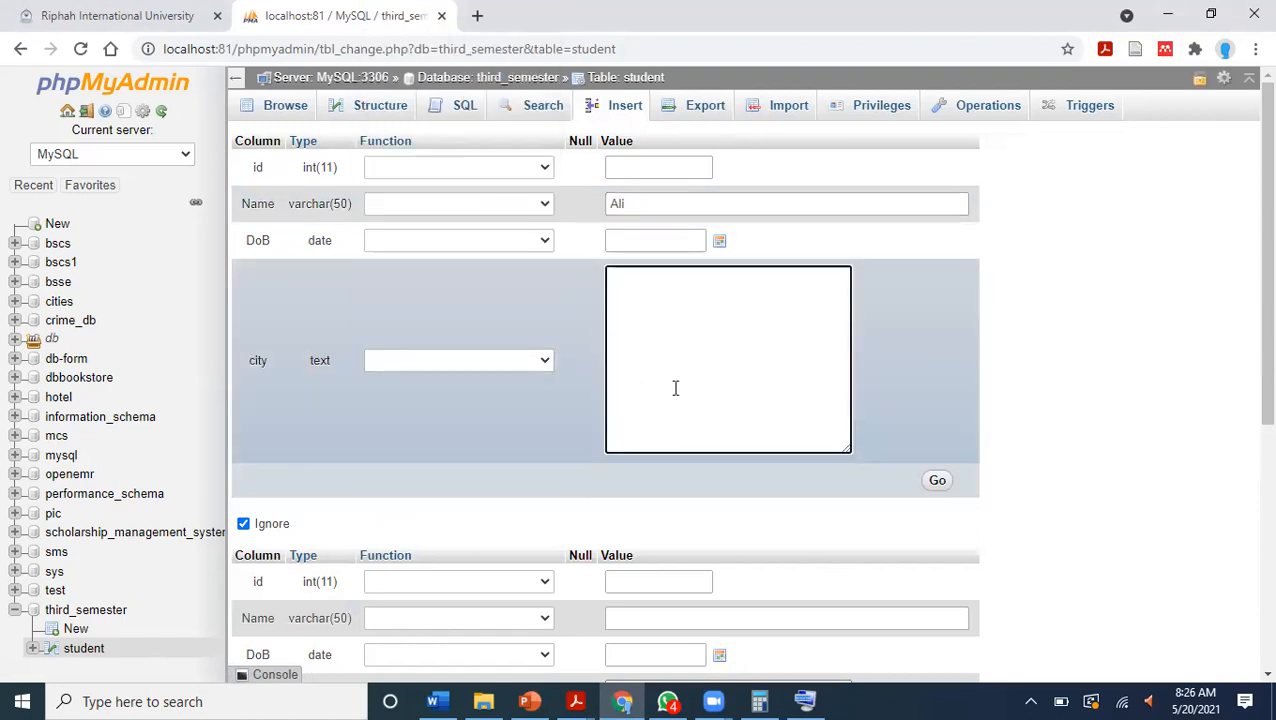
pyautogui.click(720, 241)
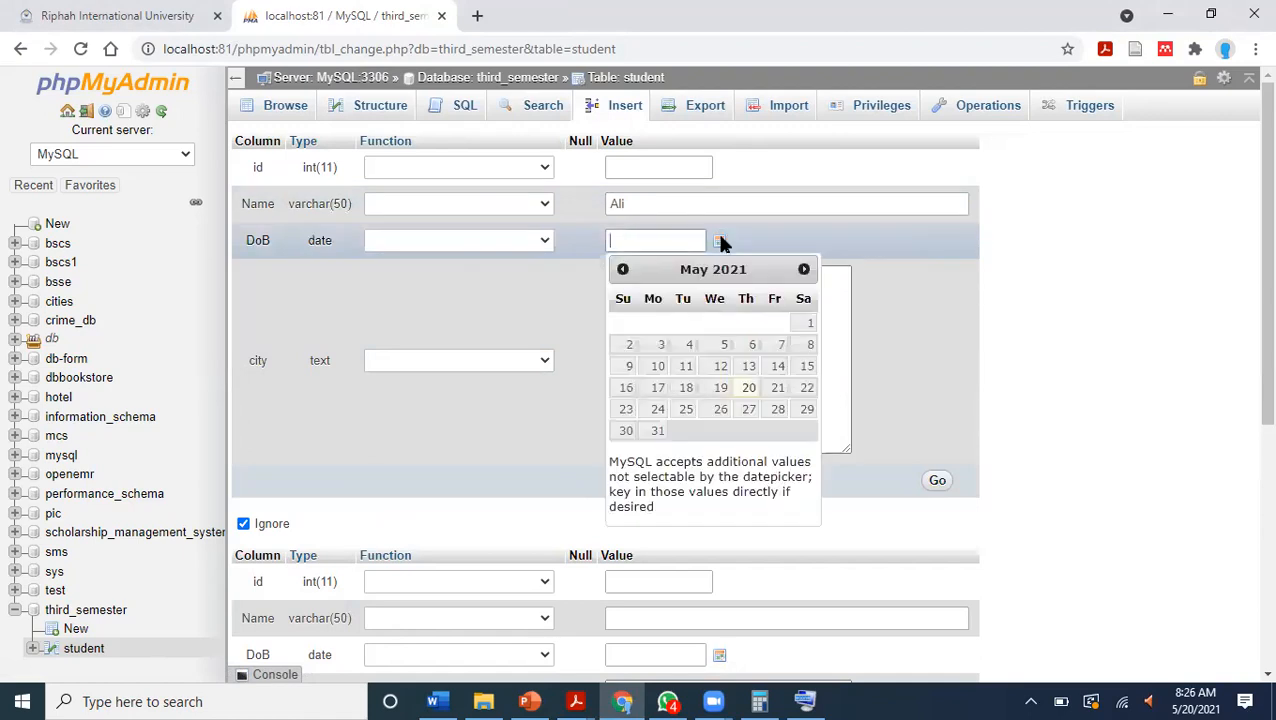
pyautogui.click(748, 387)
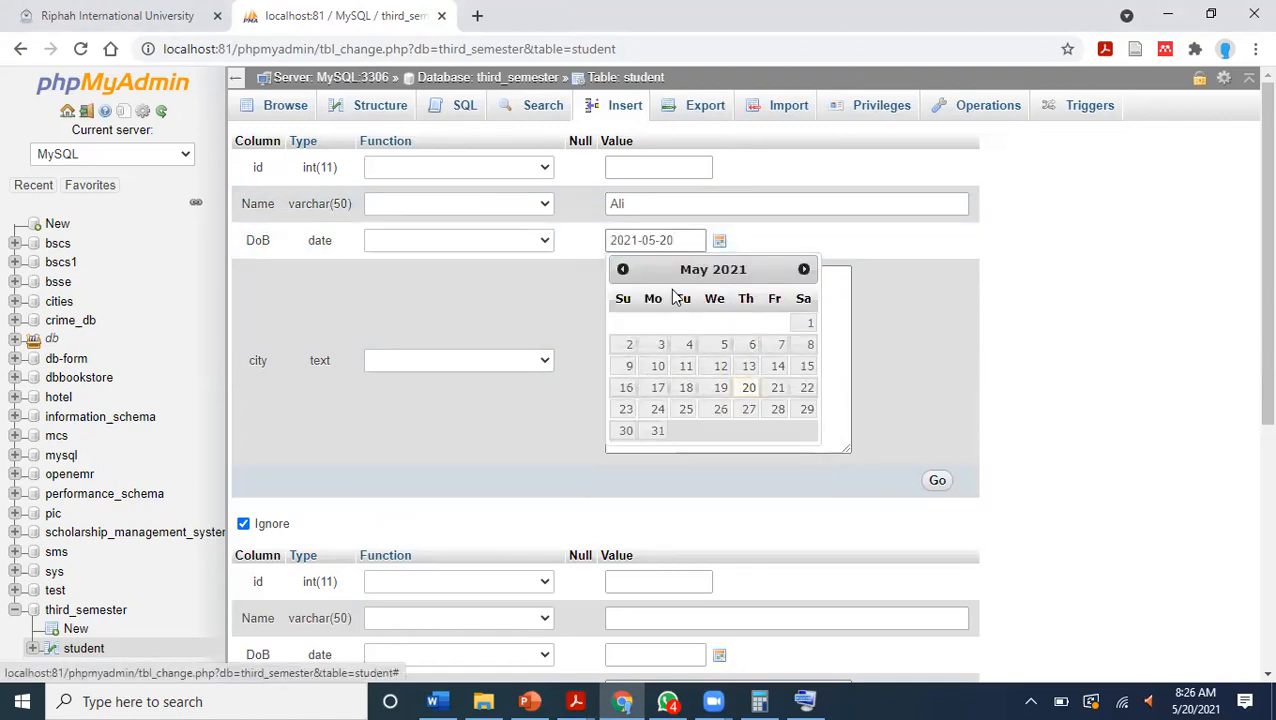
pyautogui.click(680, 347)
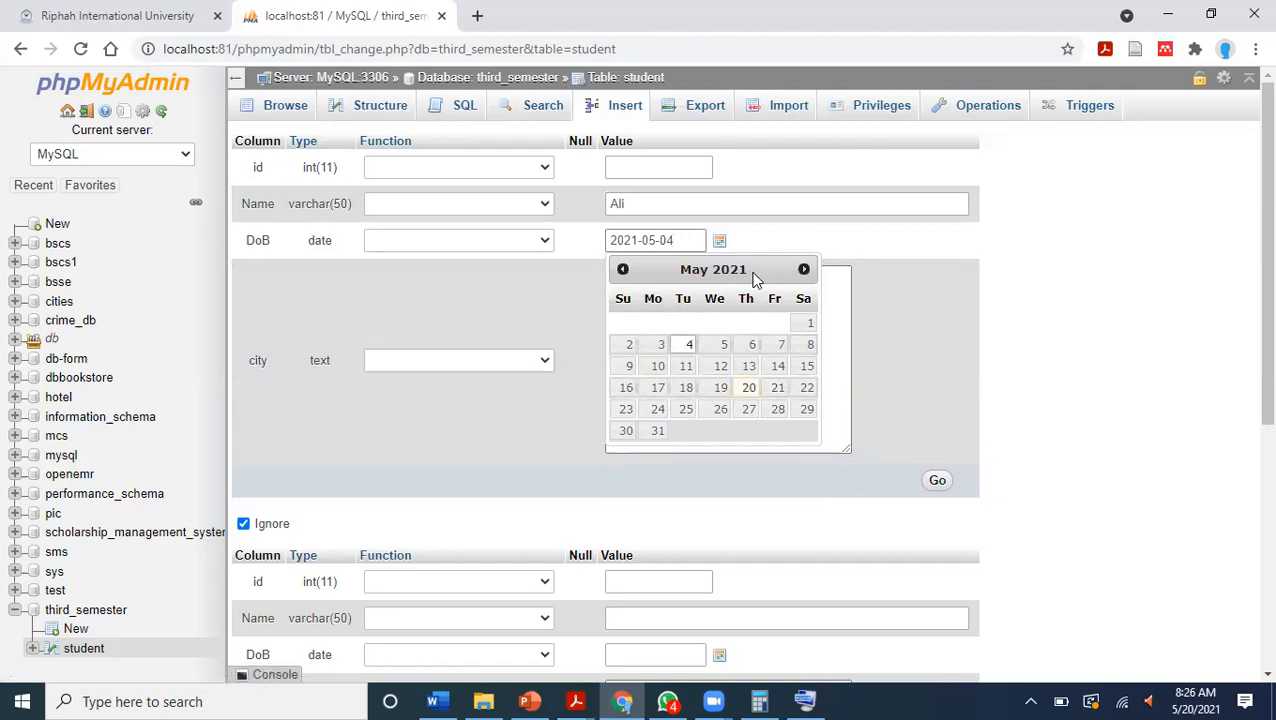
pyautogui.click(962, 320)
pyautogui.click(723, 276)
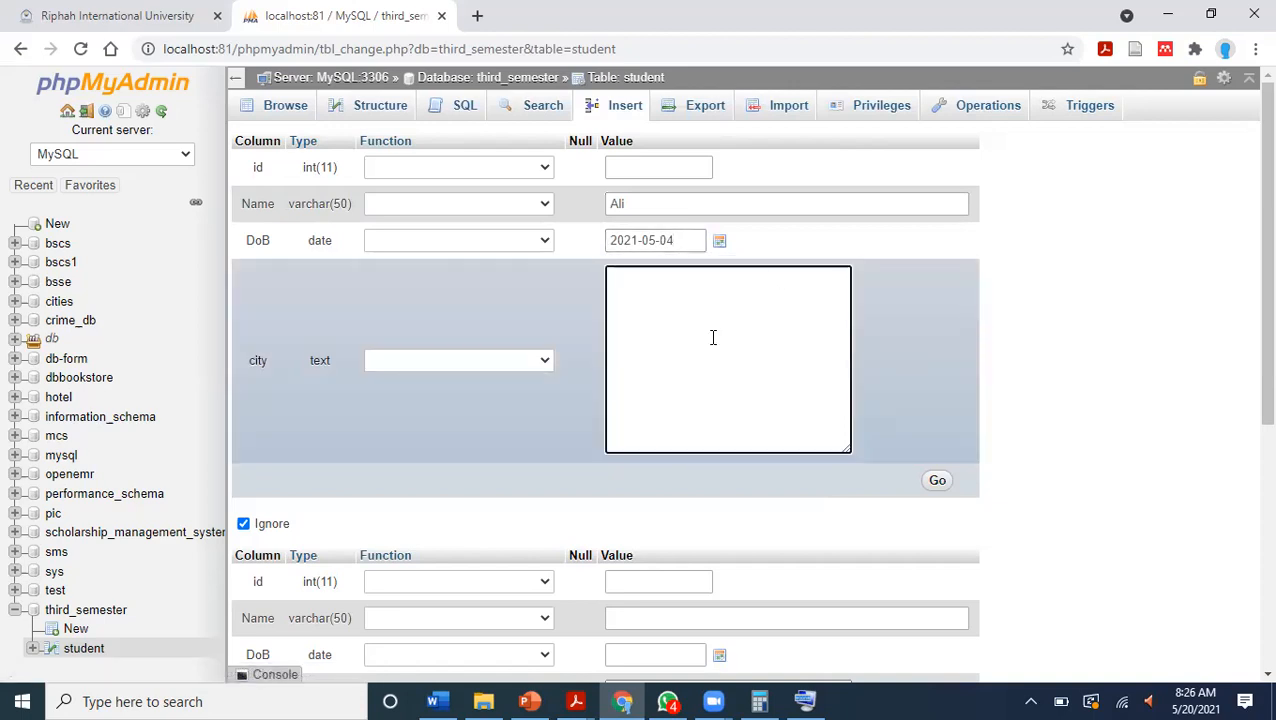
pyautogui.write('Faisalabad')
# Fill the second record with the student's name, date of birth and city Fsd, and insert both rows.
pyautogui.scroll(-2, 1248, 301)
pyautogui.scroll(-1, 1248, 301)
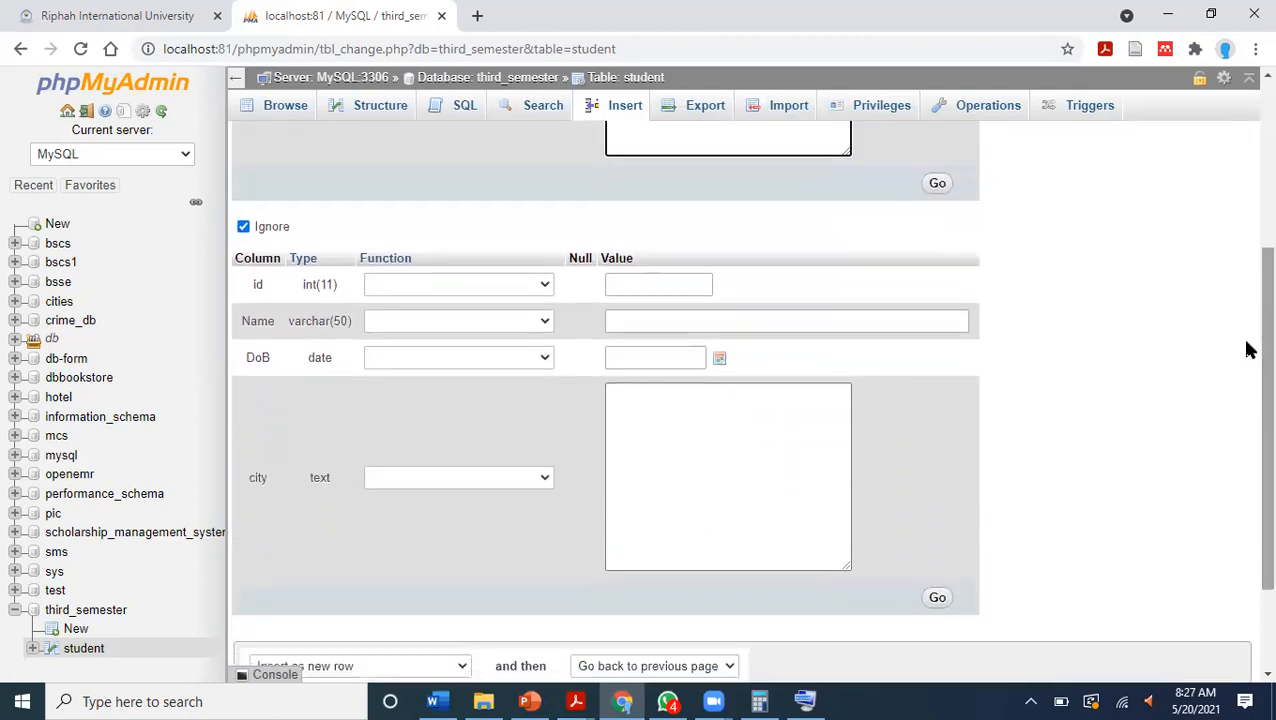
pyautogui.click(639, 318)
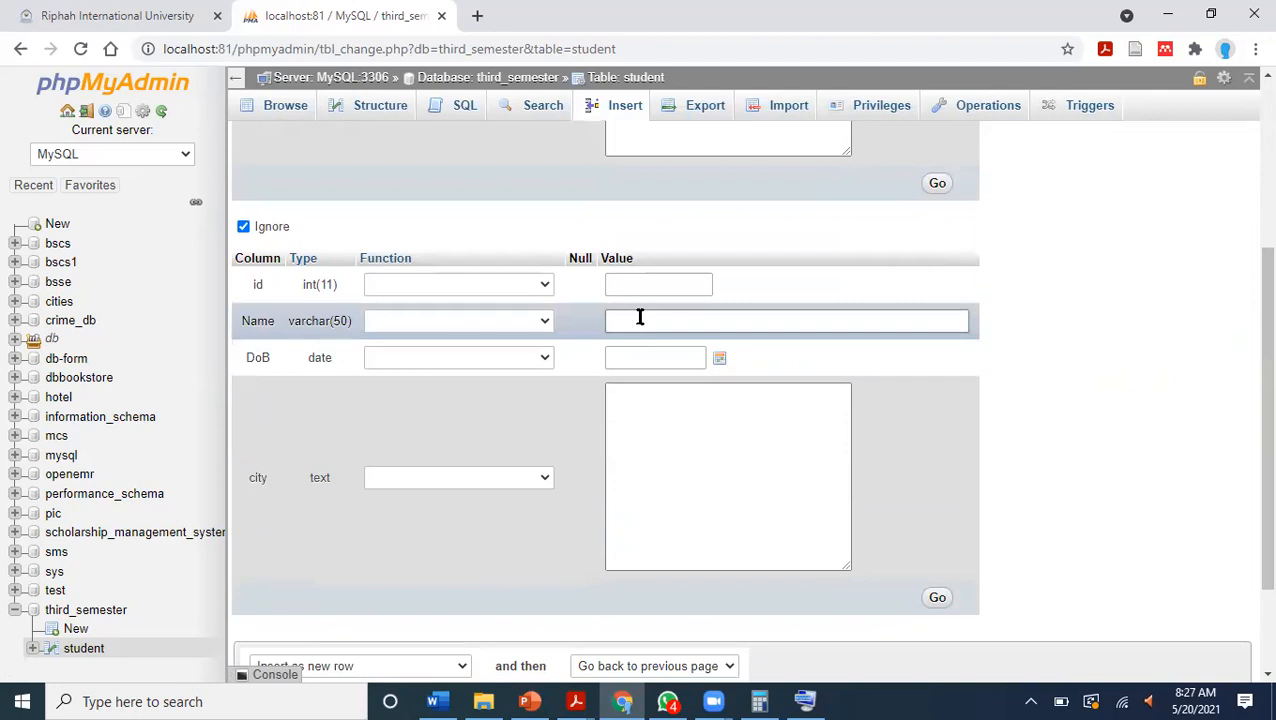
pyautogui.write('Umer')
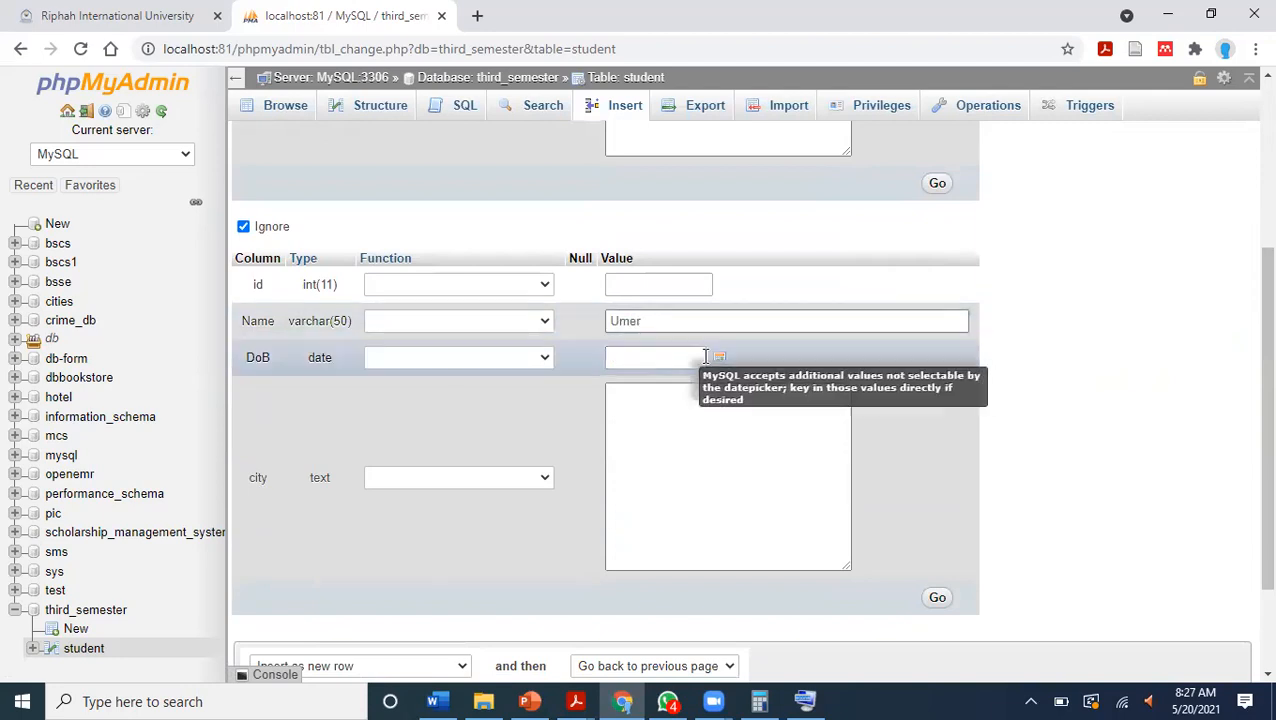
pyautogui.click(725, 360)
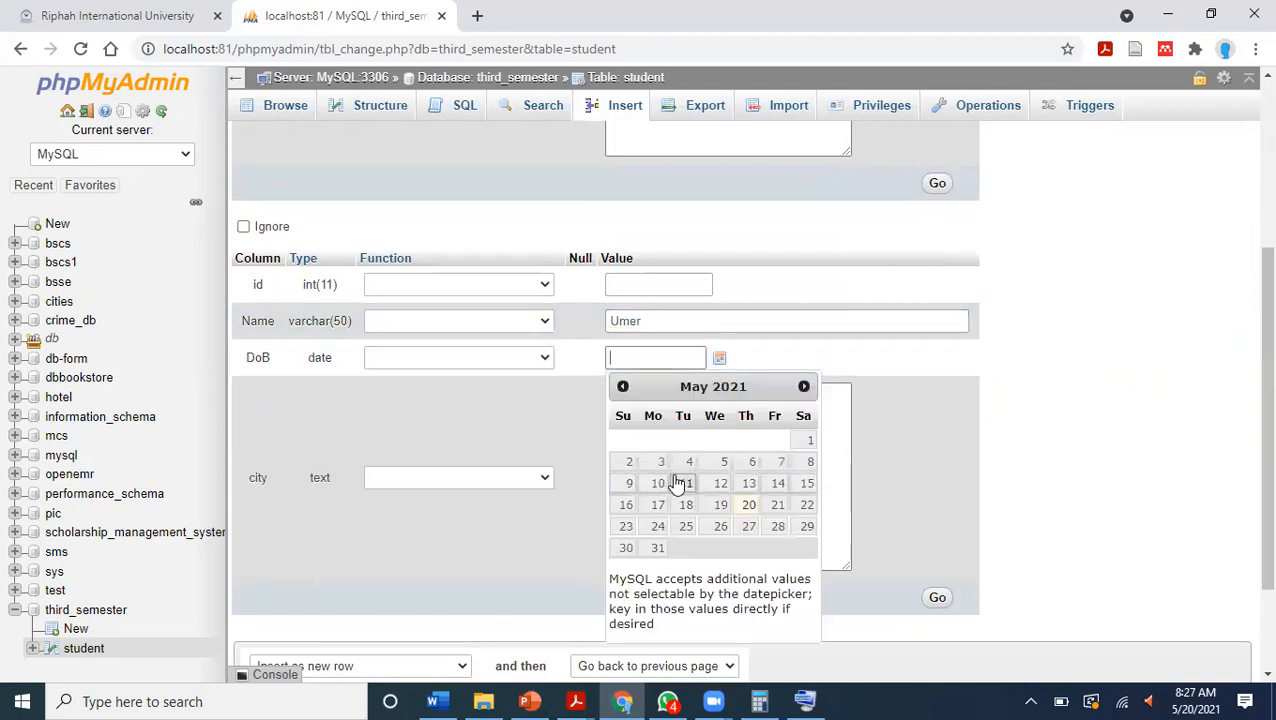
pyautogui.click(628, 463)
pyautogui.click(935, 460)
pyautogui.click(763, 444)
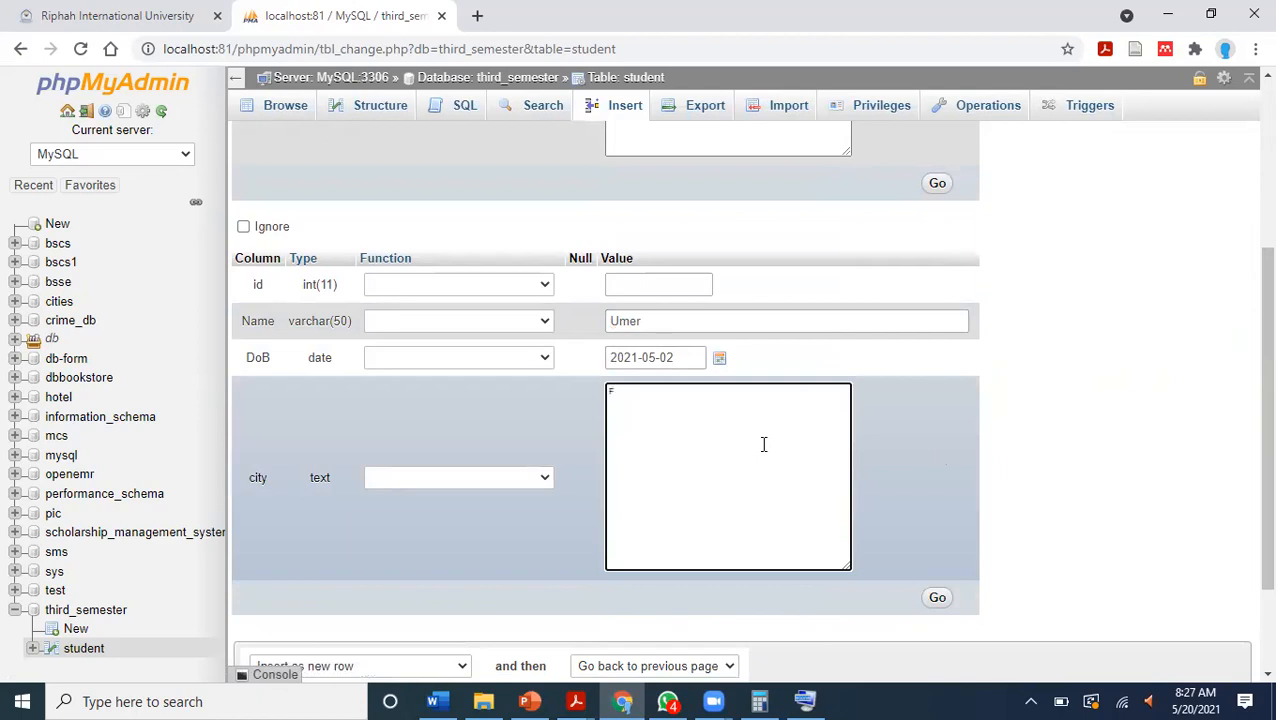
pyautogui.write('Fsd')
pyautogui.scroll(-2, 1245, 407)
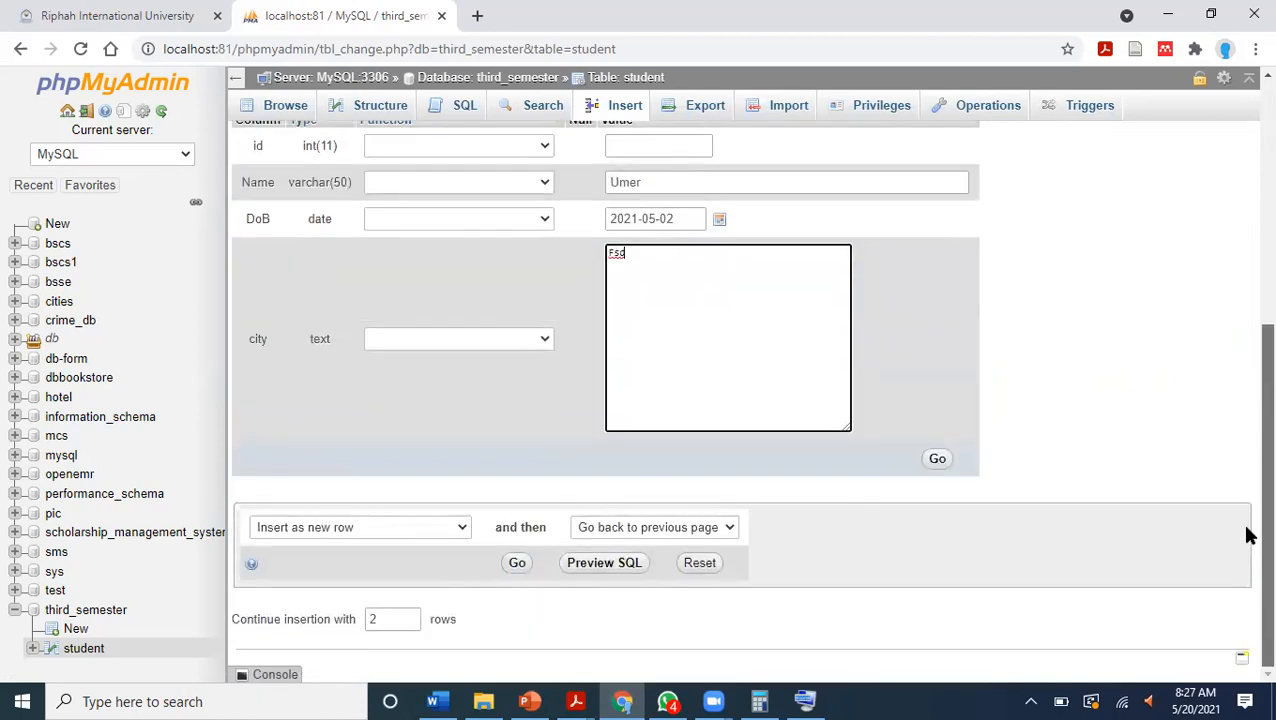
pyautogui.click(938, 462)
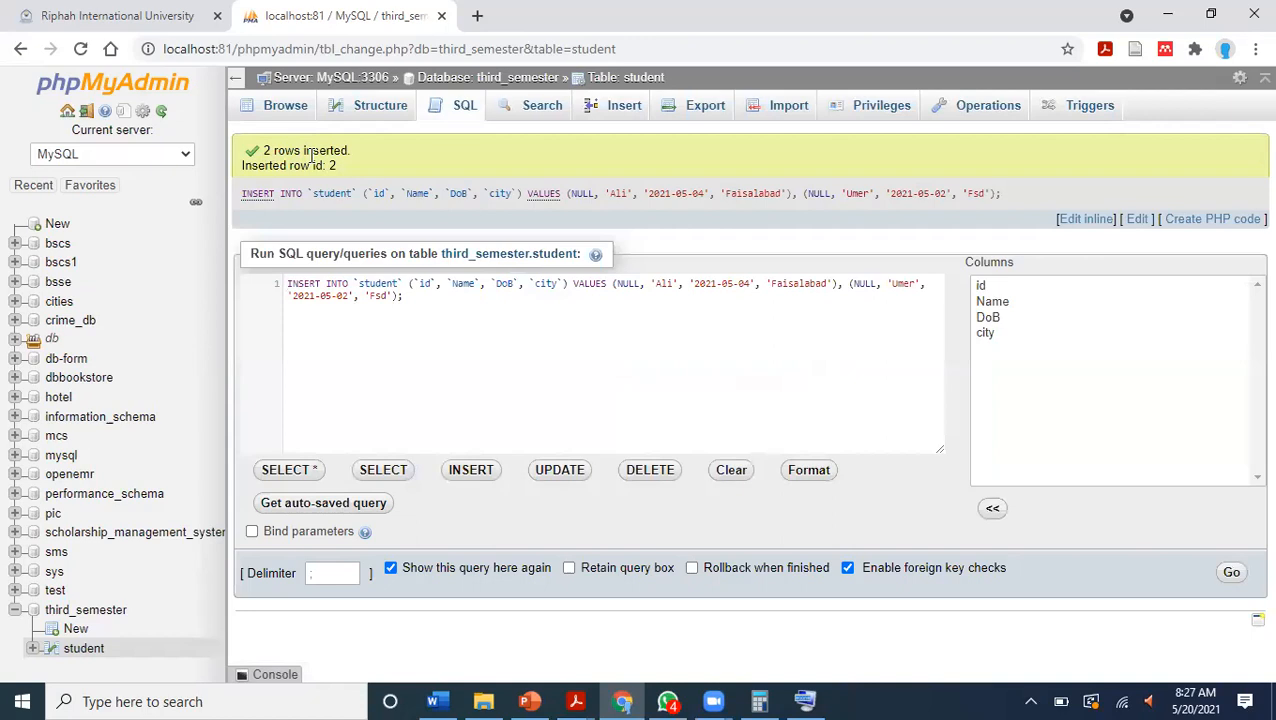
# Run the prefilled INSERT query for the two students again and browse the rows of the student table.
pyautogui.click(1231, 572)
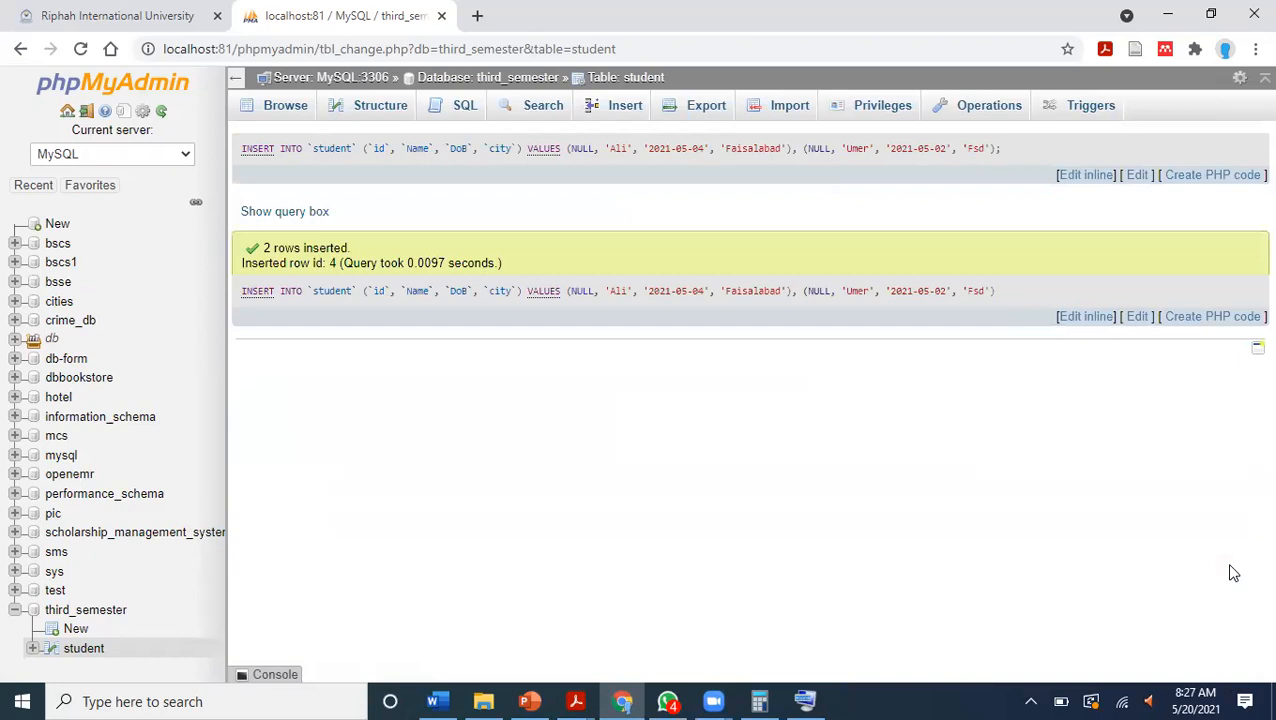
pyautogui.click(343, 115)
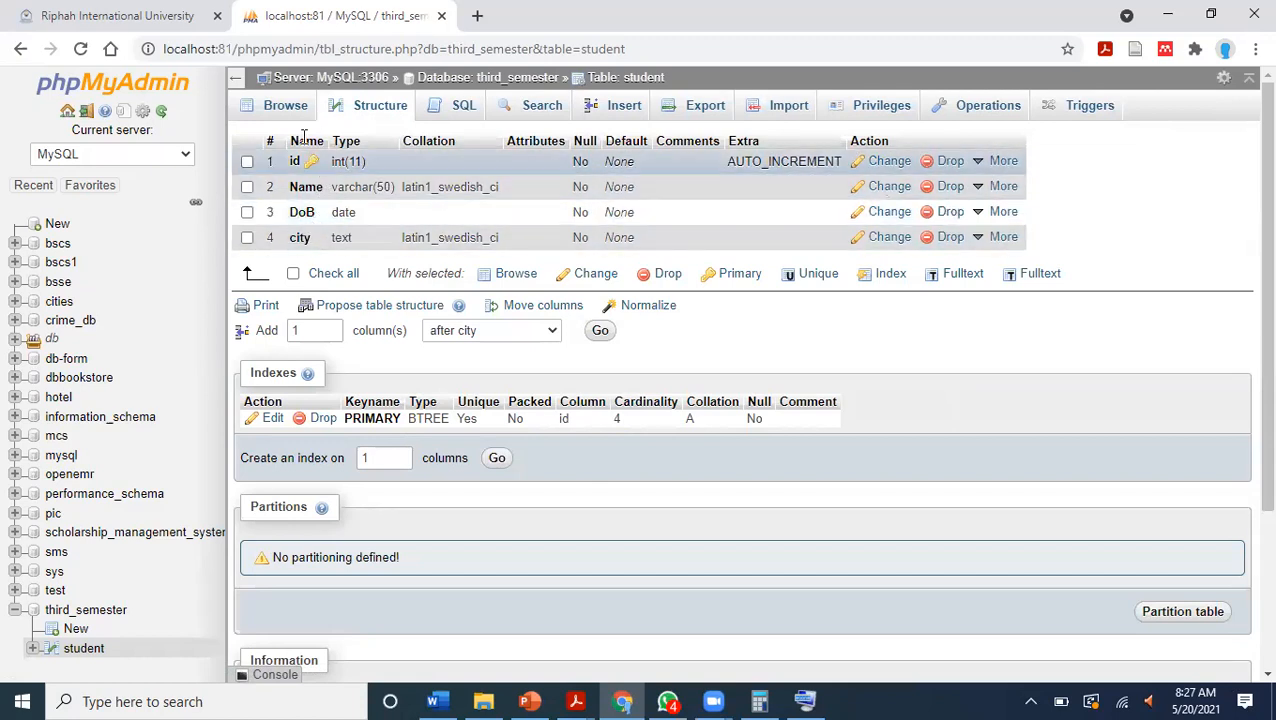
pyautogui.click(290, 108)
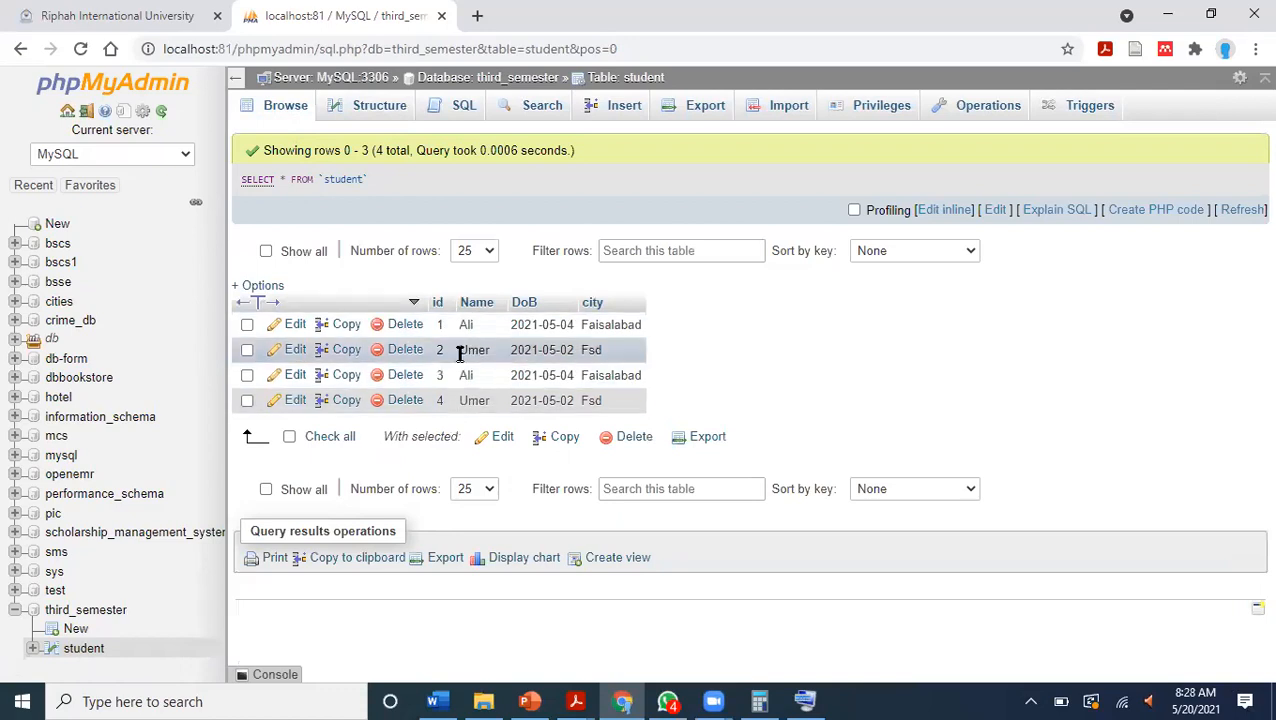
pyautogui.moveTo(463, 332); pyautogui.dragTo(644, 322)
pyautogui.click(675, 340)
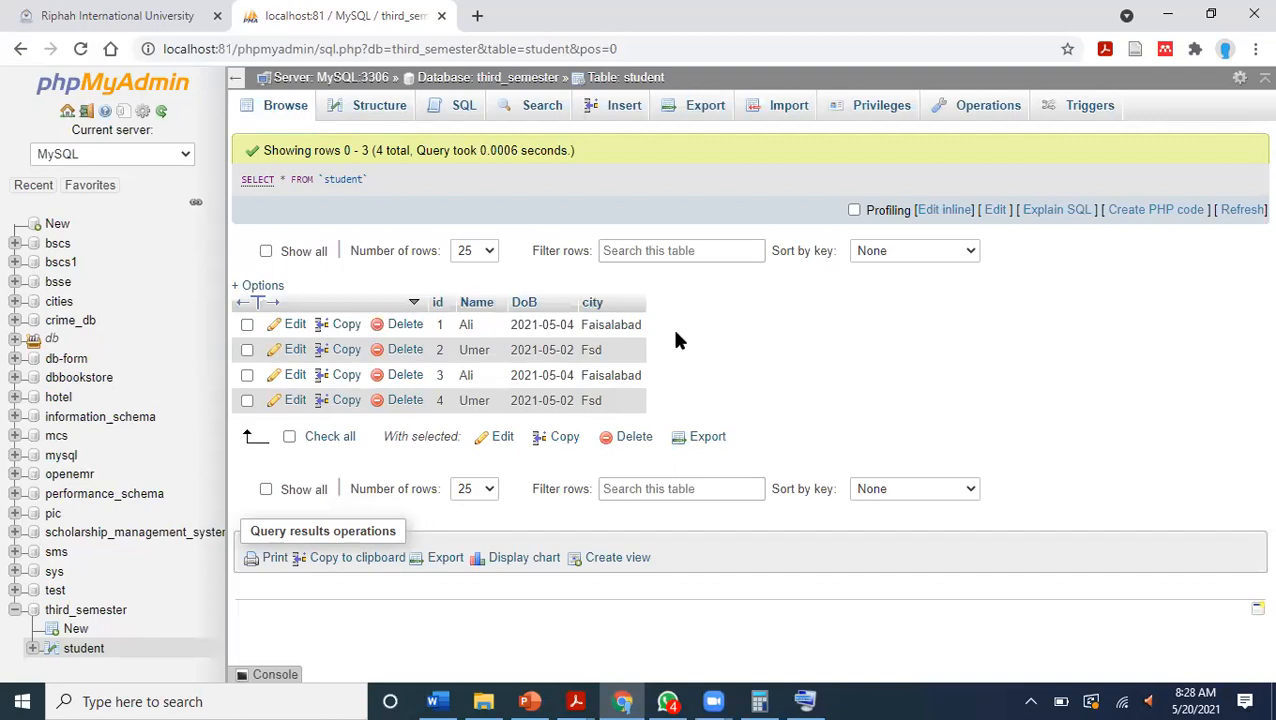
# Switch to the PowerPoint presentation and start the slide show from blank slide 25.
pyautogui.hotkey('alt', 'Tab')
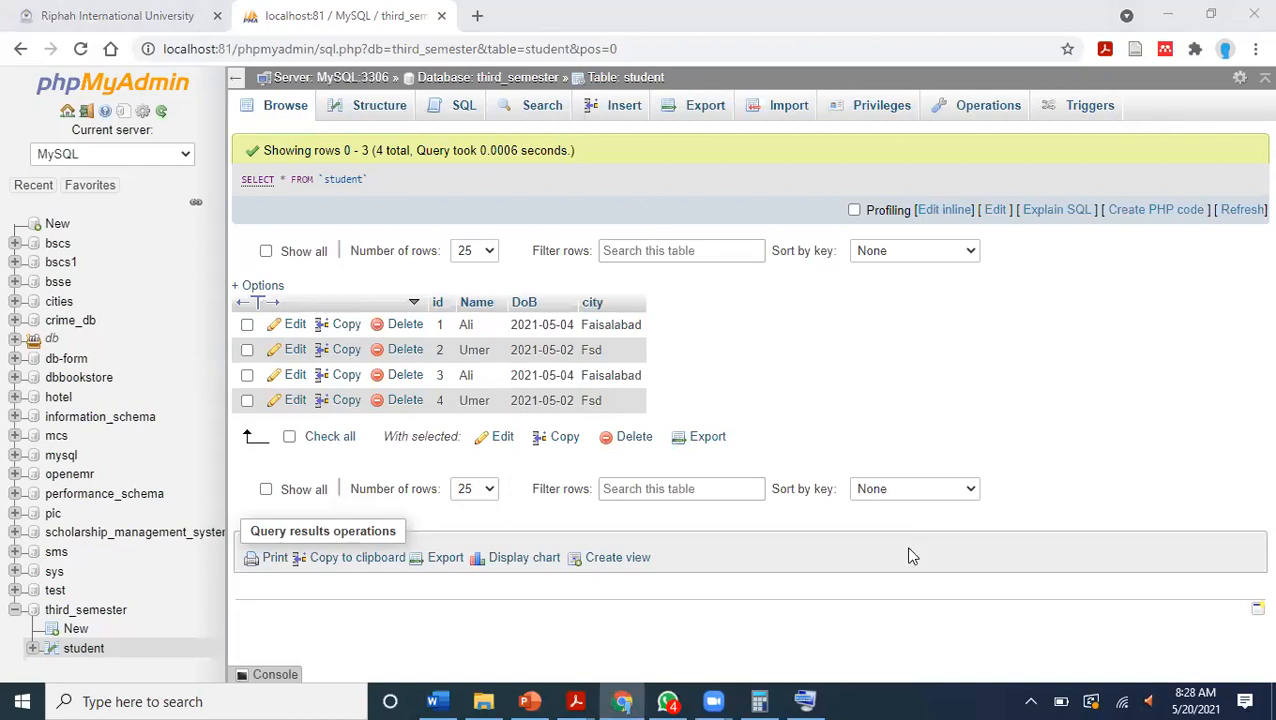
pyautogui.click(529, 701)
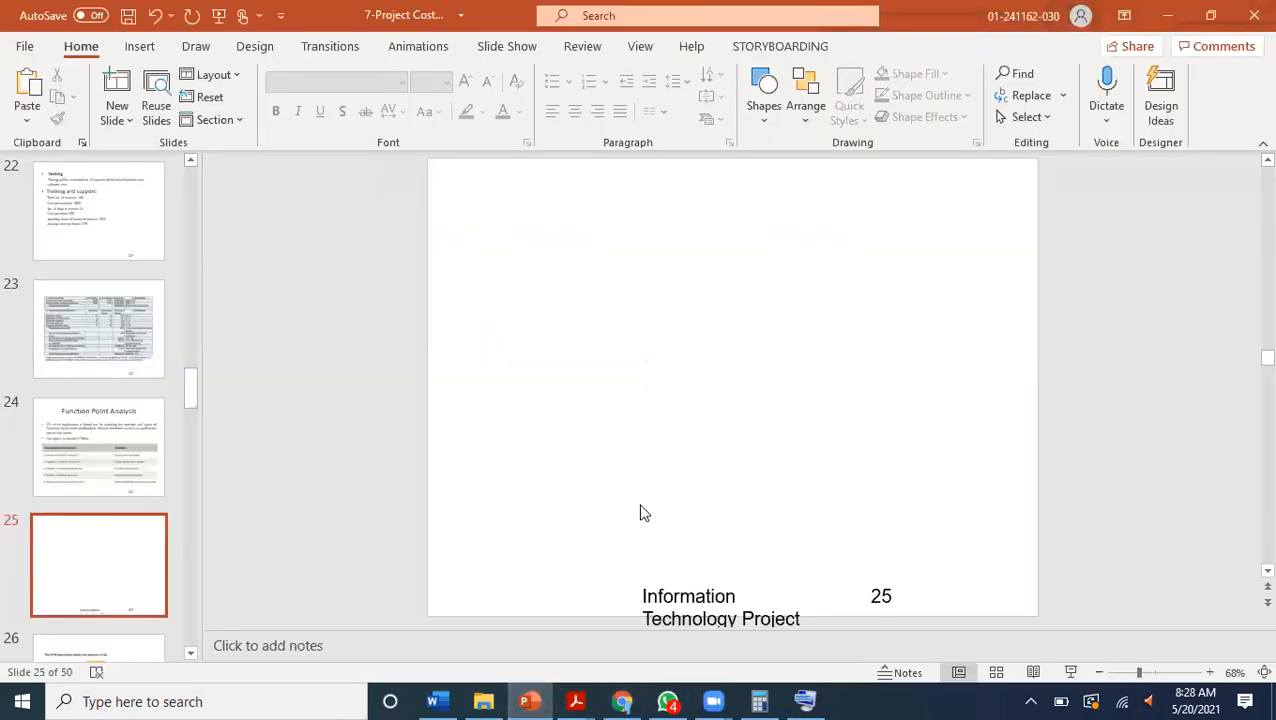
pyautogui.click(1167, 15)
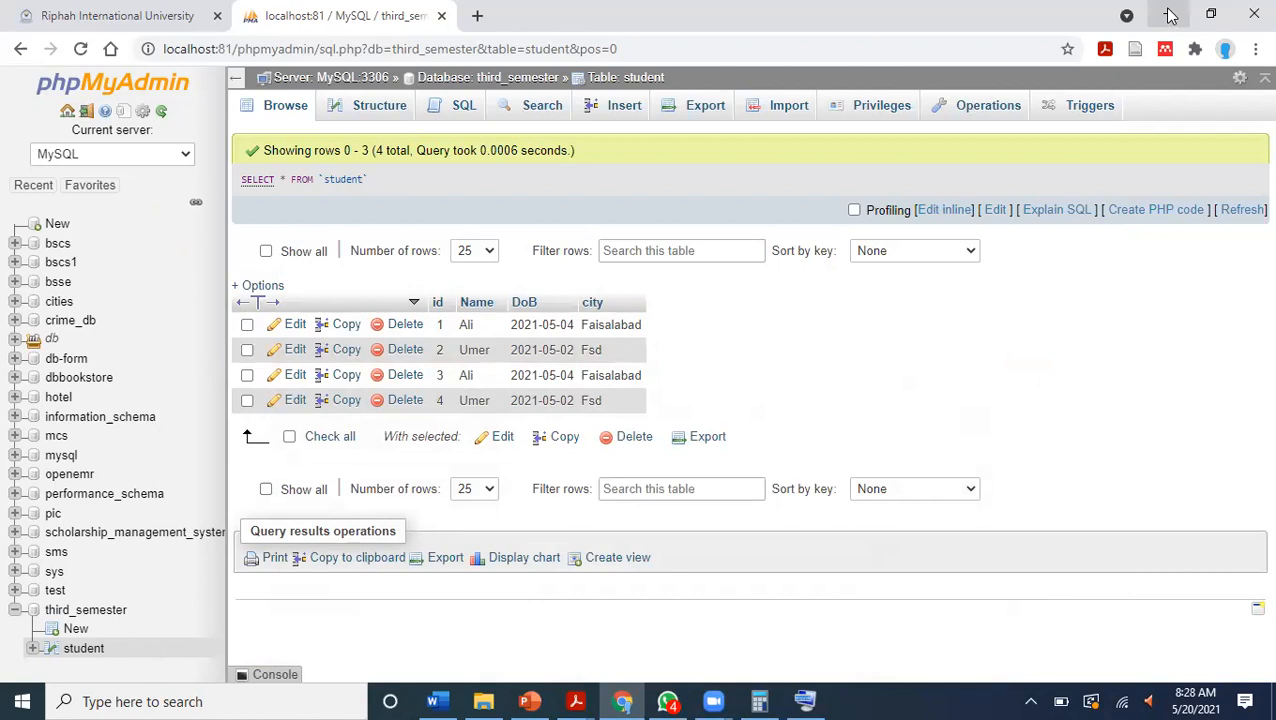
pyautogui.click(513, 700)
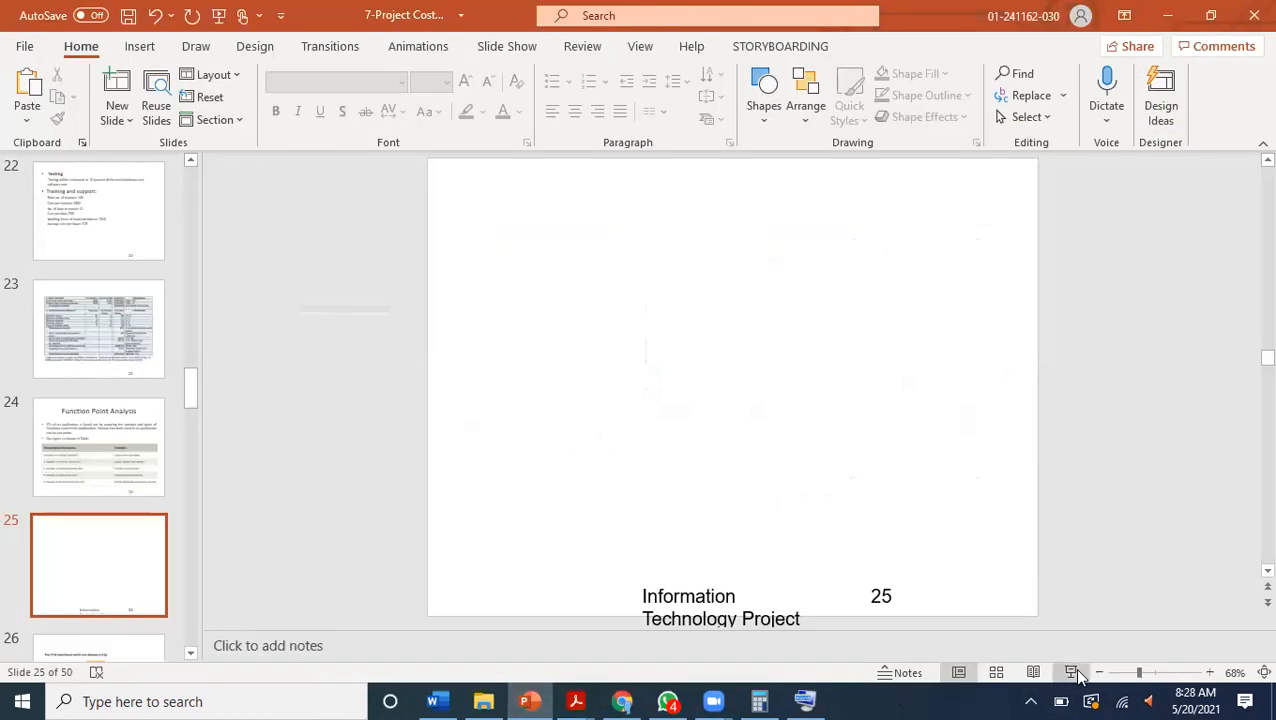
pyautogui.click(1066, 671)
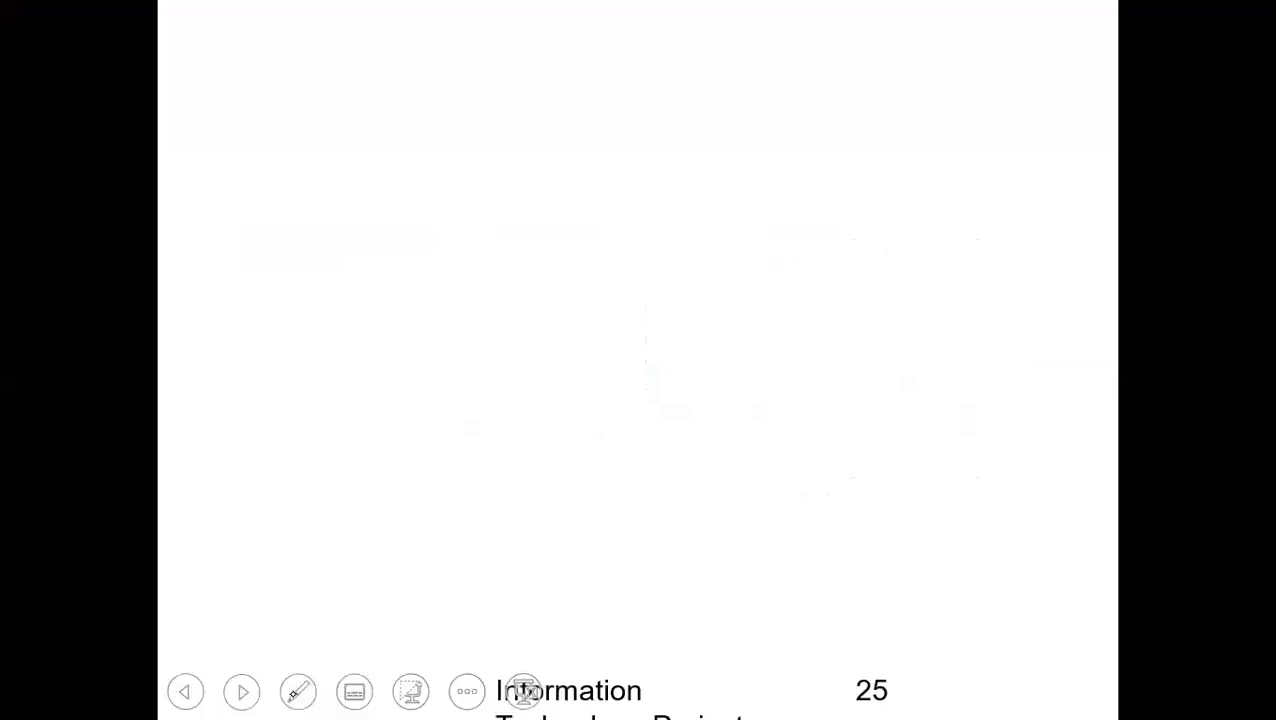
# Choose the Highlighter with dark red ink for annotating the slide.
pyautogui.click(293, 694)
pyautogui.press('Escape')
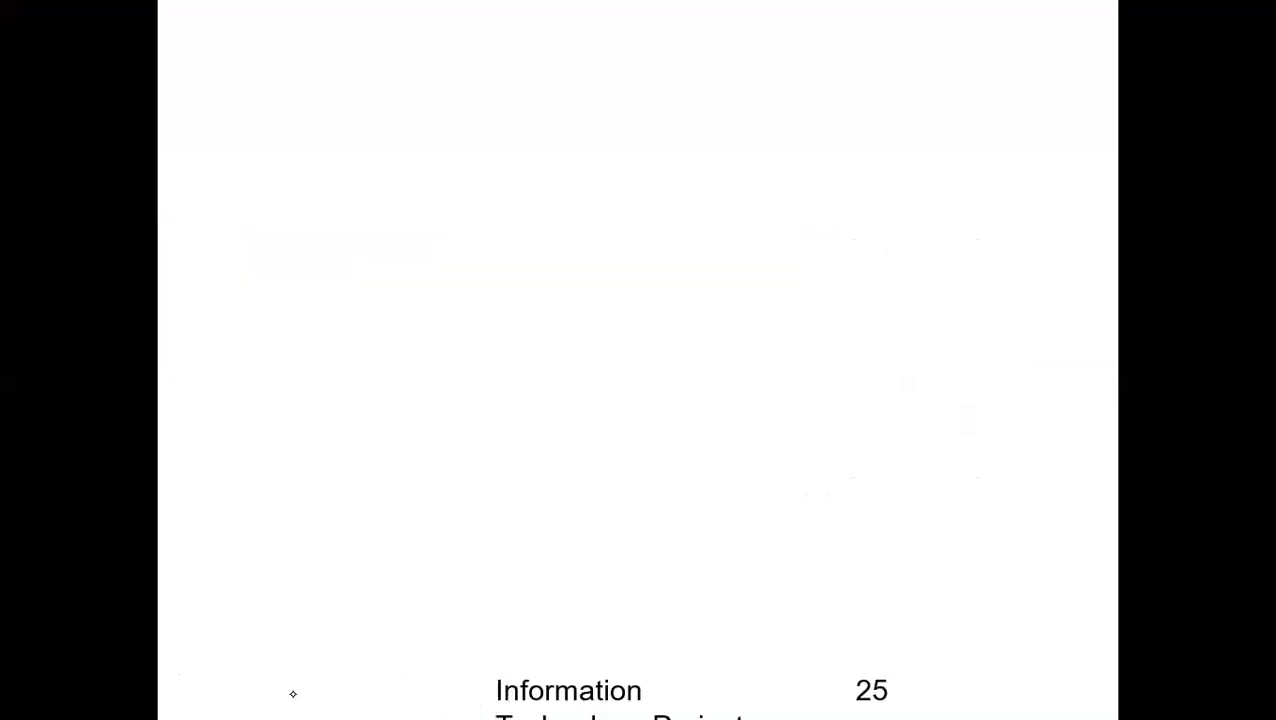
pyautogui.click(297, 691)
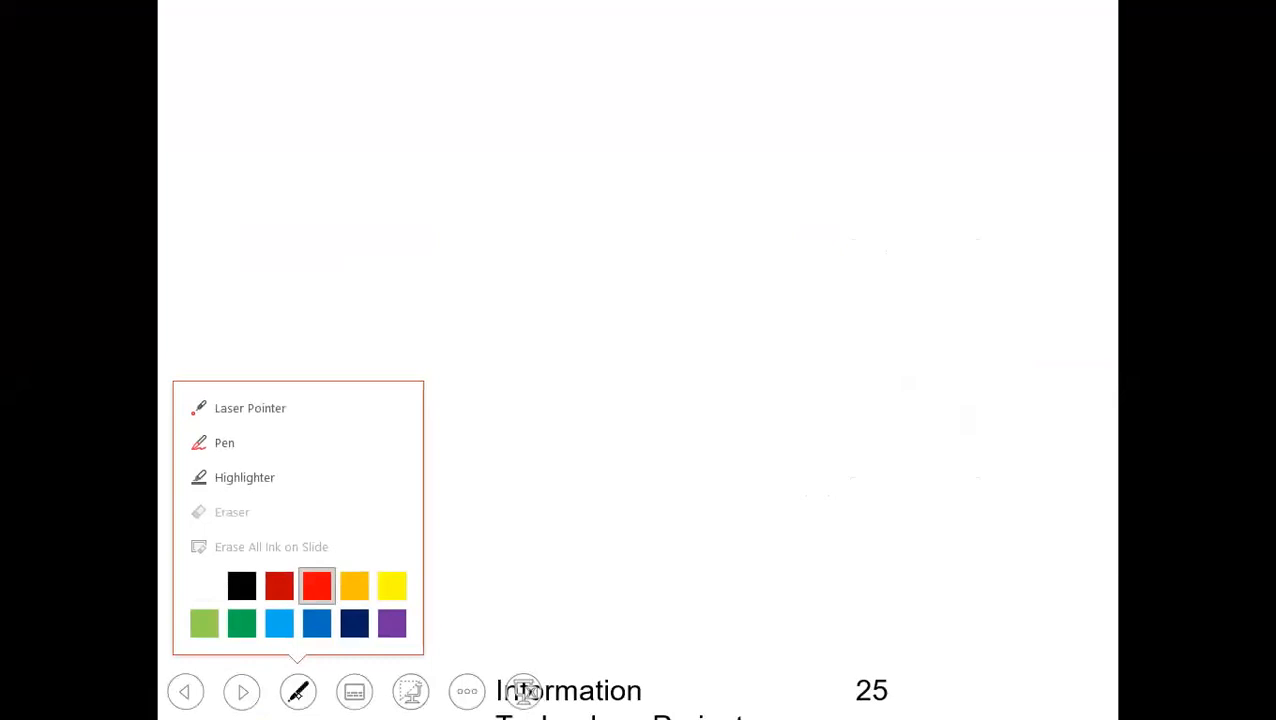
pyautogui.click(285, 482)
pyautogui.click(297, 691)
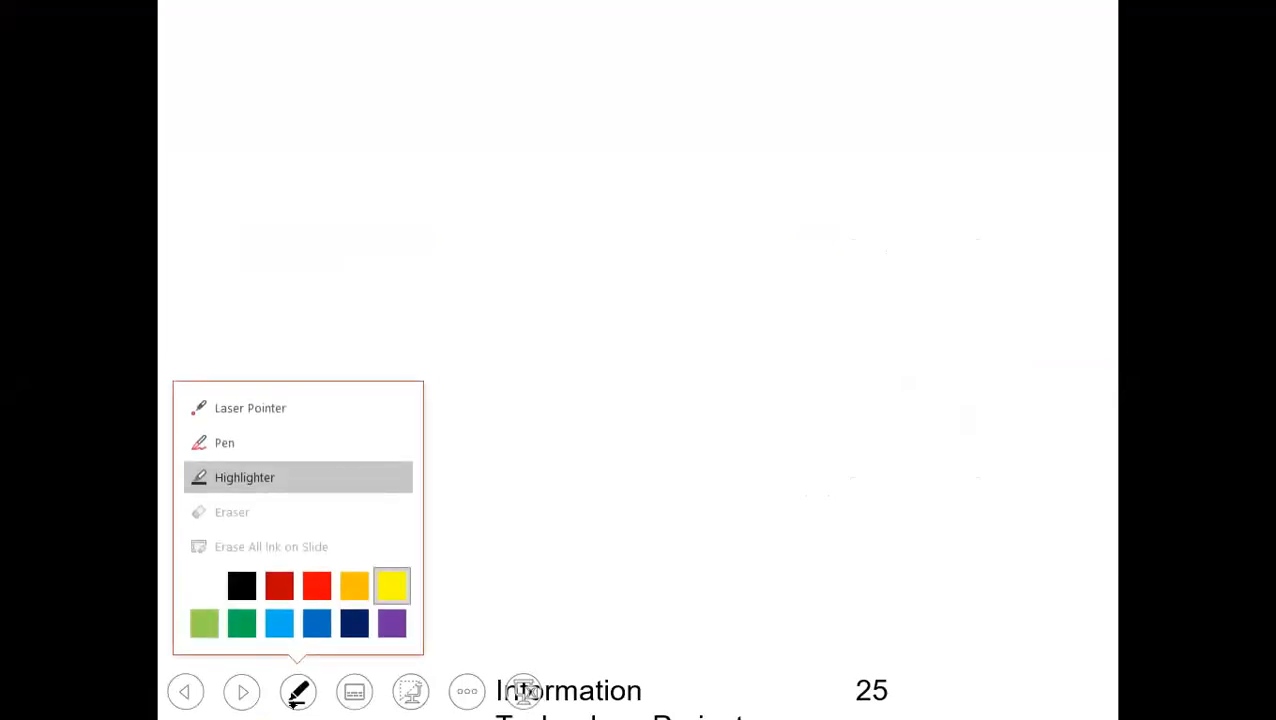
pyautogui.click(280, 585)
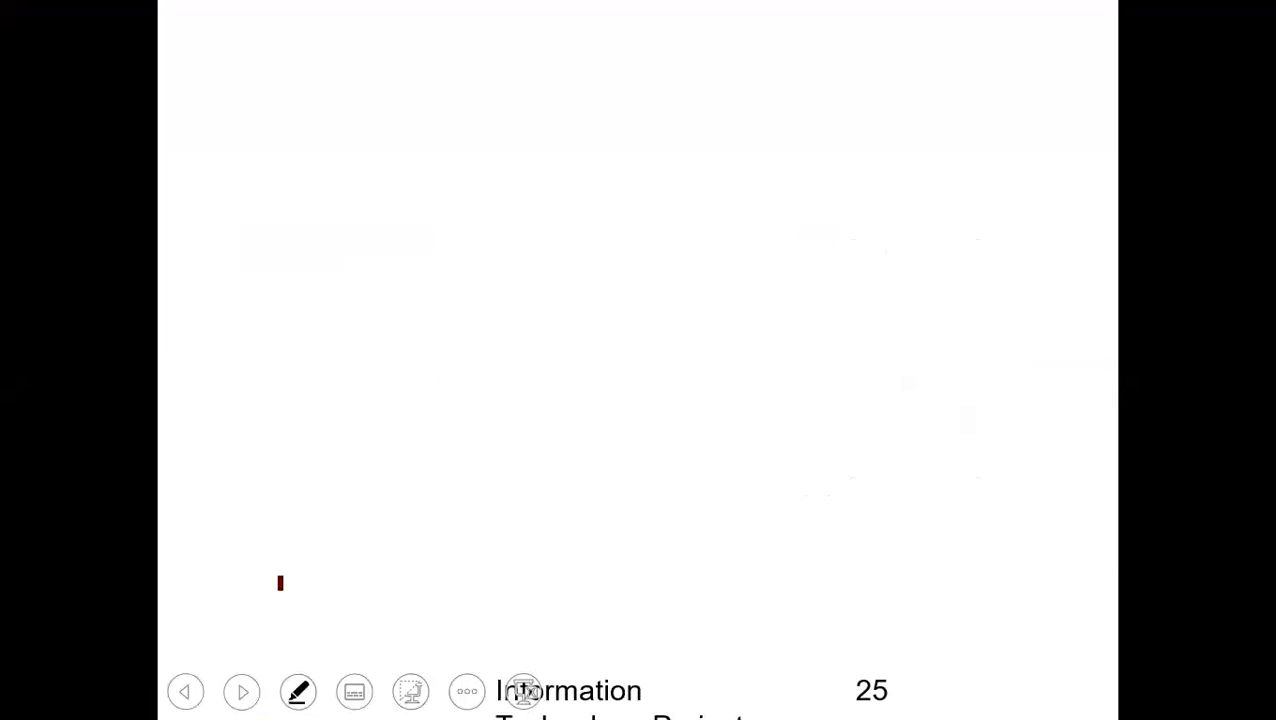
# Handwrite the heading "Database:" in dark red across the upper part of the slide.
pyautogui.moveTo(250, 86)
pyautogui.mouseDown()
pyautogui.moveTo(251, 160)
pyautogui.moveTo(229, 150)
pyautogui.mouseUp()
pyautogui.moveTo(372, 110); pyautogui.dragTo(374, 178)
pyautogui.click(381, 143)
pyautogui.moveTo(408, 88)
pyautogui.mouseDown()
pyautogui.moveTo(406, 172)
pyautogui.moveTo(458, 136)
pyautogui.mouseUp()
pyautogui.moveTo(458, 126); pyautogui.dragTo(463, 152)
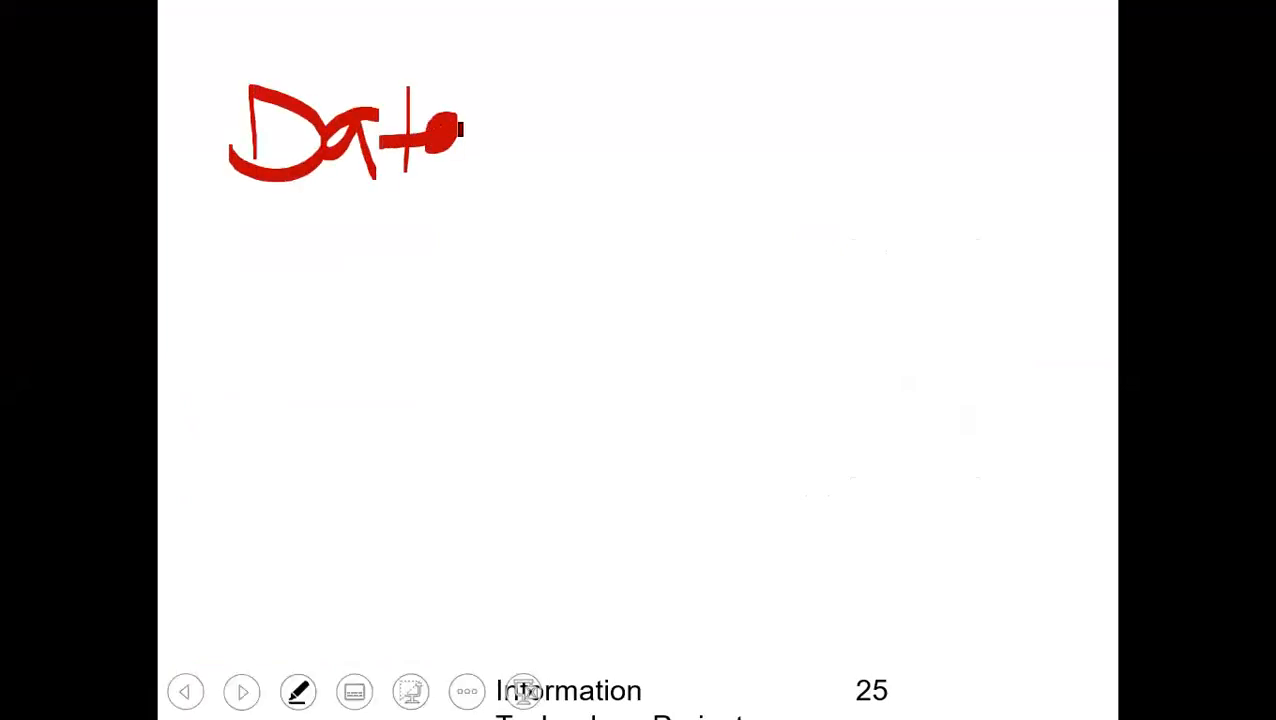
pyautogui.moveTo(478, 96); pyautogui.dragTo(482, 166)
pyautogui.moveTo(542, 130)
pyautogui.mouseDown()
pyautogui.moveTo(592, 160)
pyautogui.moveTo(652, 150)
pyautogui.mouseUp()
pyautogui.click(671, 112)
pyautogui.click(671, 155)
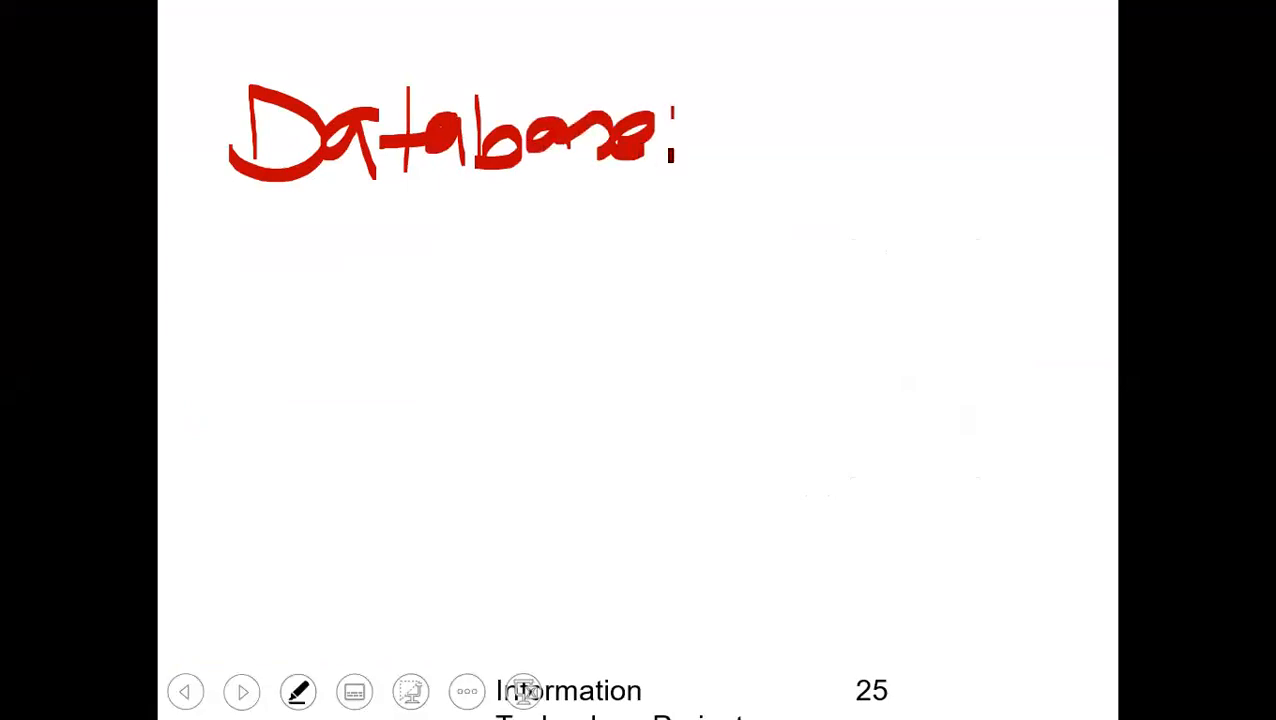
# Handwrite the database name "Third Semester" in dark red after the "Database:" heading.
pyautogui.moveTo(748, 80)
pyautogui.mouseDown()
pyautogui.moveTo(749, 160)
pyautogui.moveTo(798, 160)
pyautogui.mouseUp()
pyautogui.moveTo(806, 118)
pyautogui.mouseDown()
pyautogui.moveTo(808, 162)
pyautogui.moveTo(846, 110)
pyautogui.moveTo(894, 84)
pyautogui.moveTo(896, 156)
pyautogui.mouseUp()
pyautogui.moveTo(734, 88); pyautogui.dragTo(770, 80)
pyautogui.click(910, 130)
pyautogui.moveTo(1012, 90)
pyautogui.mouseDown()
pyautogui.moveTo(986, 100)
pyautogui.moveTo(957, 145)
pyautogui.moveTo(984, 152)
pyautogui.mouseUp()
pyautogui.click(995, 140)
pyautogui.moveTo(1034, 112)
pyautogui.mouseDown()
pyautogui.moveTo(1028, 146)
pyautogui.moveTo(1074, 128)
pyautogui.moveTo(1102, 130)
pyautogui.moveTo(1100, 150)
pyautogui.mouseUp()
pyautogui.moveTo(1102, 130); pyautogui.dragTo(1128, 120)
pyautogui.moveTo(1048, 174)
pyautogui.mouseDown()
pyautogui.moveTo(1086, 196)
pyautogui.moveTo(1122, 156)
pyautogui.mouseUp()
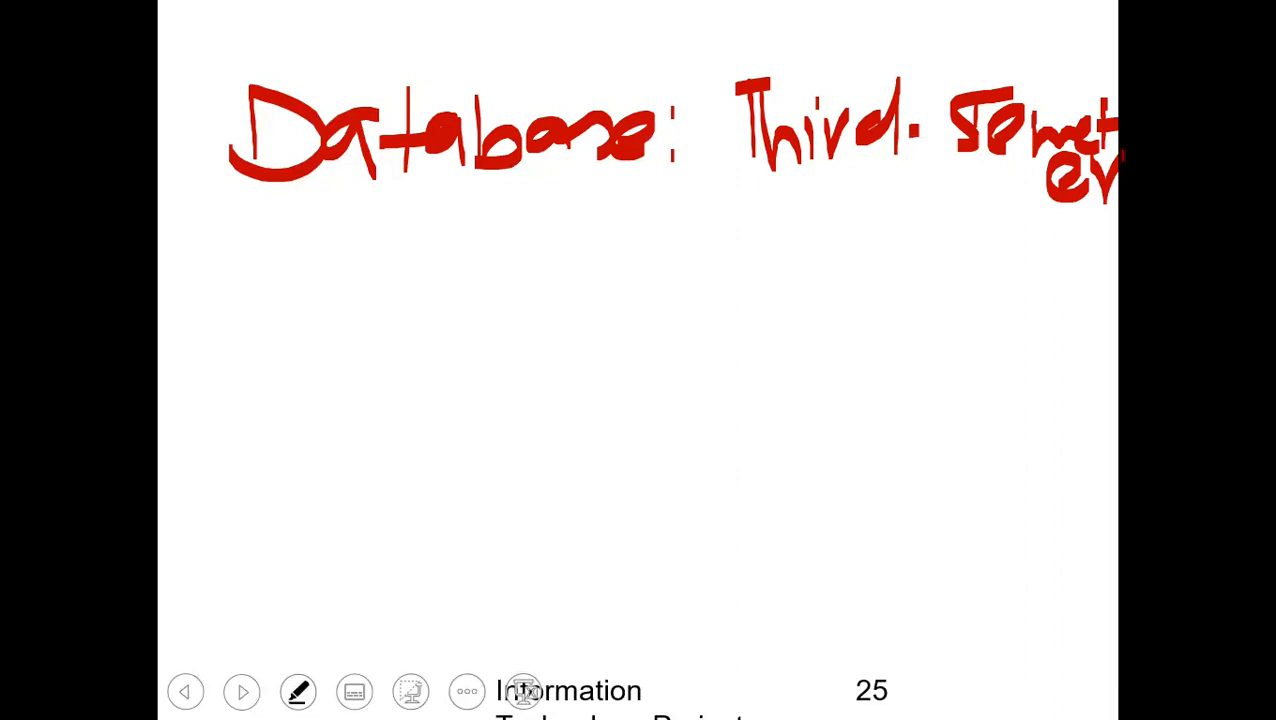
# Handwrite the label "Table:" beneath the "Database:" heading and underline it twice.
pyautogui.moveTo(285, 222)
pyautogui.mouseDown()
pyautogui.moveTo(290, 314)
pyautogui.moveTo(308, 216)
pyautogui.mouseUp()
pyautogui.moveTo(346, 258); pyautogui.dragTo(356, 296)
pyautogui.moveTo(368, 218); pyautogui.dragTo(372, 300)
pyautogui.moveTo(372, 270); pyautogui.dragTo(386, 304)
pyautogui.moveTo(432, 216); pyautogui.dragTo(434, 288)
pyautogui.moveTo(446, 284); pyautogui.dragTo(510, 290)
pyautogui.click(531, 241)
pyautogui.click(536, 278)
pyautogui.moveTo(332, 336)
pyautogui.mouseDown()
pyautogui.moveTo(478, 316)
pyautogui.moveTo(464, 337)
pyautogui.mouseUp()
# Handwrite the table name "Student" after the "Table:" label.
pyautogui.moveTo(658, 218)
pyautogui.mouseDown()
pyautogui.moveTo(648, 295)
pyautogui.moveTo(583, 302)
pyautogui.mouseUp()
pyautogui.moveTo(684, 208); pyautogui.dragTo(684, 306)
pyautogui.moveTo(654, 270)
pyautogui.mouseDown()
pyautogui.moveTo(716, 258)
pyautogui.moveTo(772, 288)
pyautogui.mouseUp()
pyautogui.click(812, 241)
pyautogui.moveTo(780, 242); pyautogui.dragTo(784, 284)
pyautogui.moveTo(836, 250); pyautogui.dragTo(812, 272)
pyautogui.moveTo(822, 200)
pyautogui.mouseDown()
pyautogui.moveTo(834, 280)
pyautogui.moveTo(880, 282)
pyautogui.mouseUp()
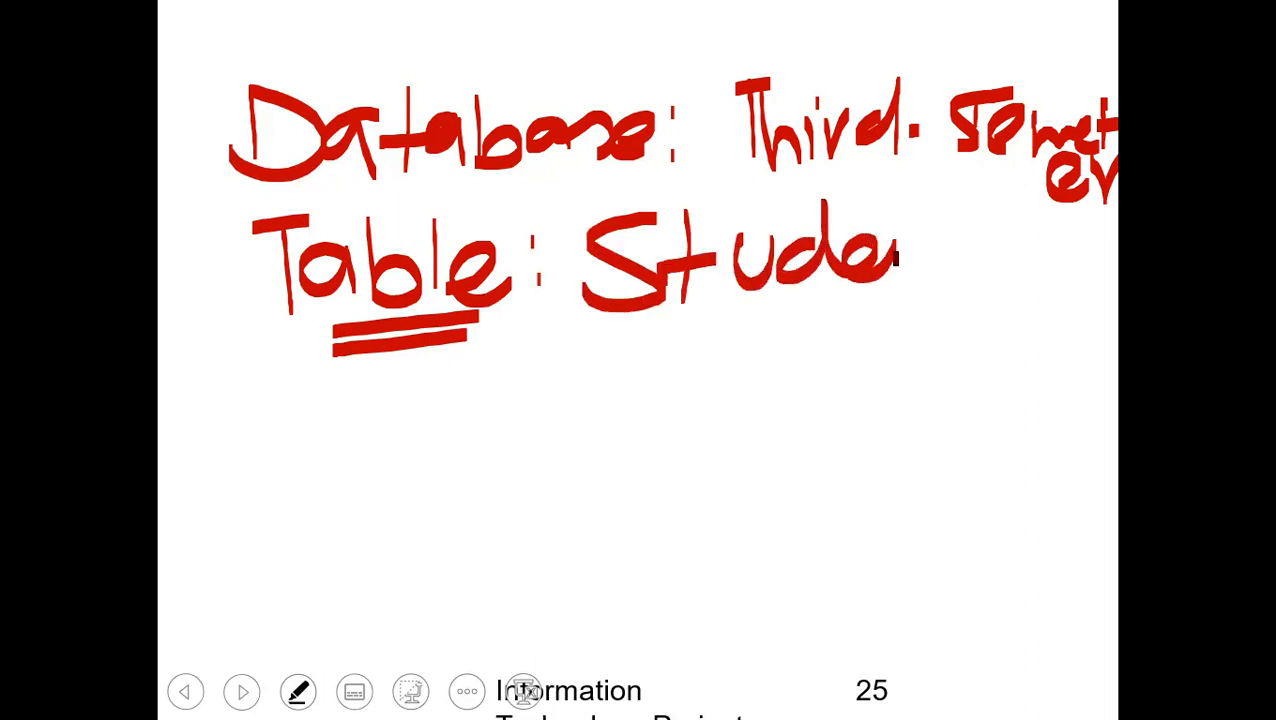
pyautogui.moveTo(893, 236); pyautogui.dragTo(895, 290)
pyautogui.moveTo(895, 252); pyautogui.dragTo(935, 288)
pyautogui.moveTo(956, 204); pyautogui.dragTo(958, 284)
pyautogui.moveTo(938, 242); pyautogui.dragTo(987, 239)
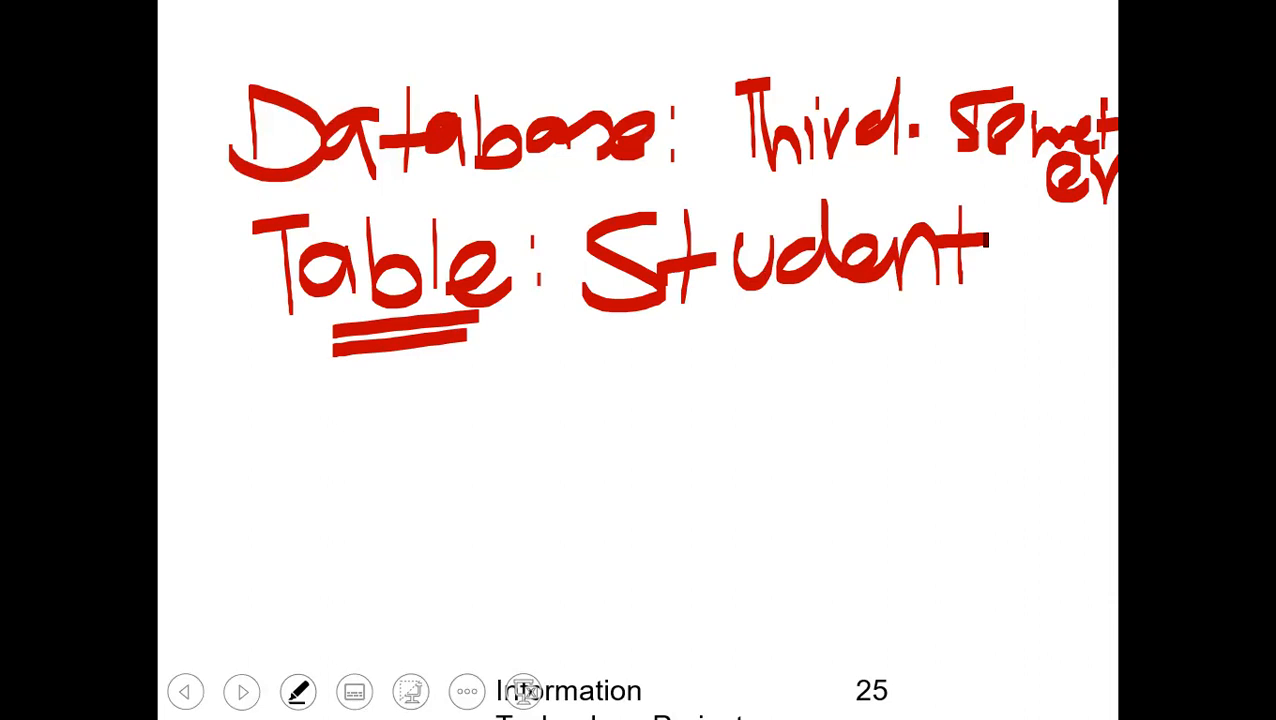
# Handwrite the column names Id, Name, DOB and City as a vertical list beneath the "Table:" label.
pyautogui.moveTo(236, 384); pyautogui.dragTo(238, 440)
pyautogui.moveTo(288, 398); pyautogui.dragTo(286, 430)
pyautogui.moveTo(286, 366); pyautogui.dragTo(290, 424)
pyautogui.moveTo(238, 456)
pyautogui.mouseDown()
pyautogui.moveTo(236, 492)
pyautogui.moveTo(310, 486)
pyautogui.mouseUp()
pyautogui.moveTo(318, 482)
pyautogui.mouseDown()
pyautogui.moveTo(362, 452)
pyautogui.moveTo(444, 492)
pyautogui.mouseUp()
pyautogui.moveTo(250, 530)
pyautogui.mouseDown()
pyautogui.moveTo(262, 600)
pyautogui.moveTo(222, 600)
pyautogui.mouseUp()
pyautogui.moveTo(330, 540)
pyautogui.mouseDown()
pyautogui.moveTo(328, 556)
pyautogui.moveTo(416, 590)
pyautogui.moveTo(350, 620)
pyautogui.moveTo(345, 656)
pyautogui.mouseUp()
pyautogui.moveTo(366, 612); pyautogui.dragTo(370, 650)
pyautogui.moveTo(392, 620)
pyautogui.mouseDown()
pyautogui.moveTo(455, 680)
pyautogui.moveTo(412, 588)
pyautogui.mouseUp()
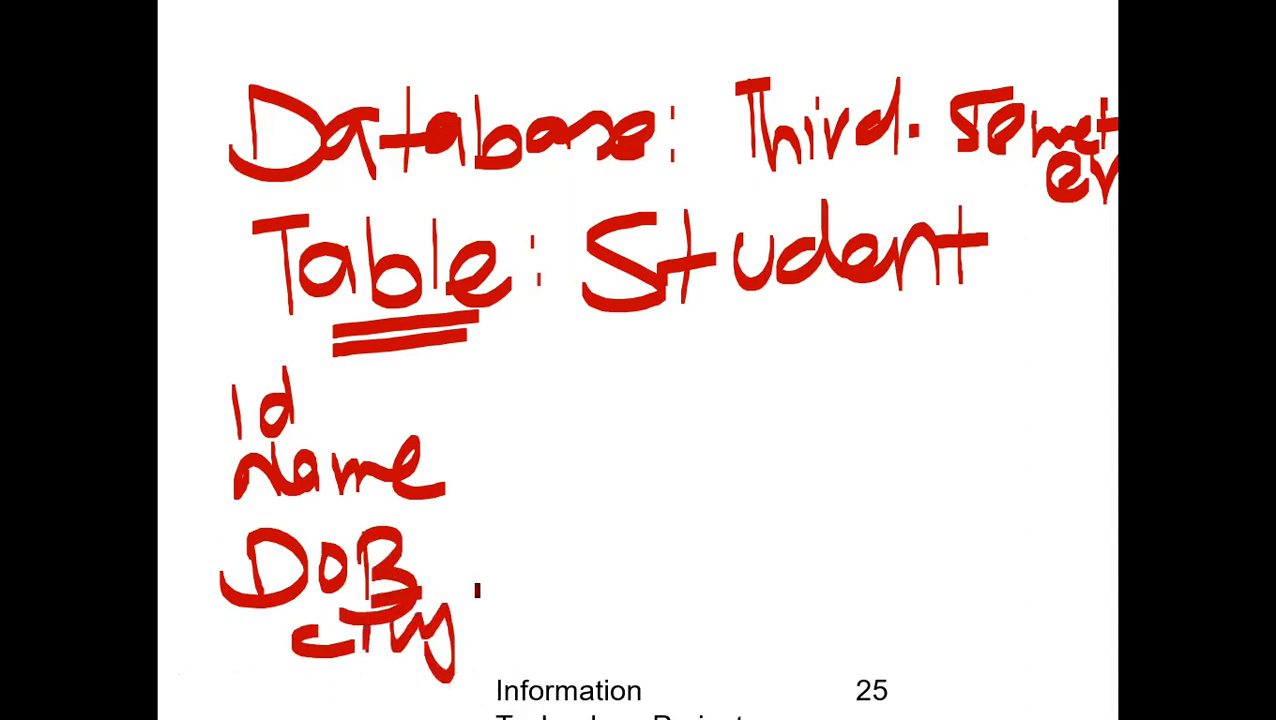
# Draw a long vertical bracket line beside the column list and label it "Structure" by hand.
pyautogui.moveTo(440, 342); pyautogui.dragTo(512, 678)
pyautogui.moveTo(546, 380)
pyautogui.mouseDown()
pyautogui.moveTo(550, 465)
pyautogui.moveTo(522, 472)
pyautogui.mouseUp()
pyautogui.moveTo(590, 372)
pyautogui.mouseDown()
pyautogui.moveTo(595, 452)
pyautogui.moveTo(592, 410)
pyautogui.mouseUp()
pyautogui.moveTo(598, 452)
pyautogui.mouseDown()
pyautogui.moveTo(630, 412)
pyautogui.moveTo(674, 408)
pyautogui.moveTo(700, 438)
pyautogui.mouseUp()
pyautogui.moveTo(750, 362); pyautogui.dragTo(750, 438)
pyautogui.moveTo(724, 406)
pyautogui.mouseDown()
pyautogui.moveTo(812, 378)
pyautogui.moveTo(856, 390)
pyautogui.mouseUp()
pyautogui.moveTo(836, 404)
pyautogui.mouseDown()
pyautogui.moveTo(880, 372)
pyautogui.moveTo(890, 410)
pyautogui.mouseUp()
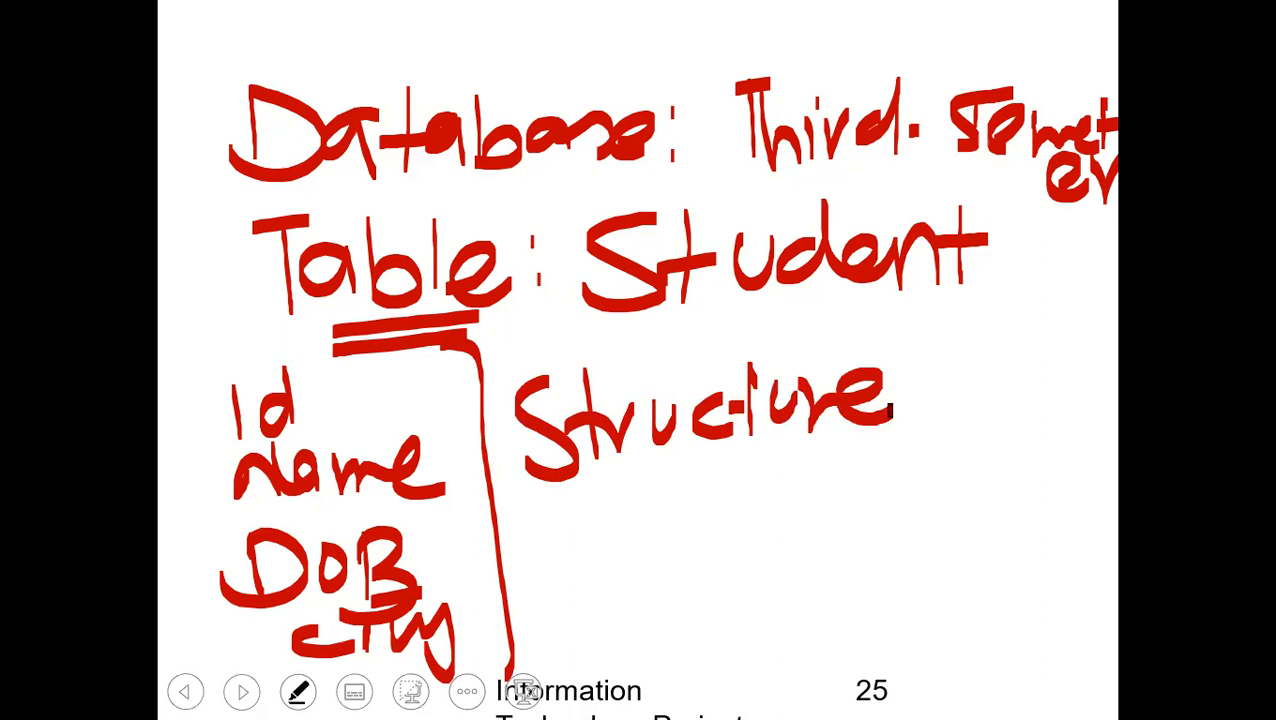
# Start a handwritten sample record below the word "Student" with the ID 1 and a student's first name.
pyautogui.moveTo(958, 306); pyautogui.dragTo(959, 367)
pyautogui.moveTo(930, 474)
pyautogui.mouseDown()
pyautogui.moveTo(942, 408)
pyautogui.moveTo(972, 463)
pyautogui.mouseUp()
pyautogui.moveTo(934, 442)
pyautogui.mouseDown()
pyautogui.moveTo(964, 440)
pyautogui.moveTo(994, 475)
pyautogui.mouseUp()
pyautogui.moveTo(1016, 427); pyautogui.dragTo(1014, 455)
# Complete the handwritten sample record with the student's birth year and the city FSD beneath the name.
pyautogui.moveTo(822, 506); pyautogui.dragTo(860, 532)
pyautogui.moveTo(906, 478); pyautogui.dragTo(906, 550)
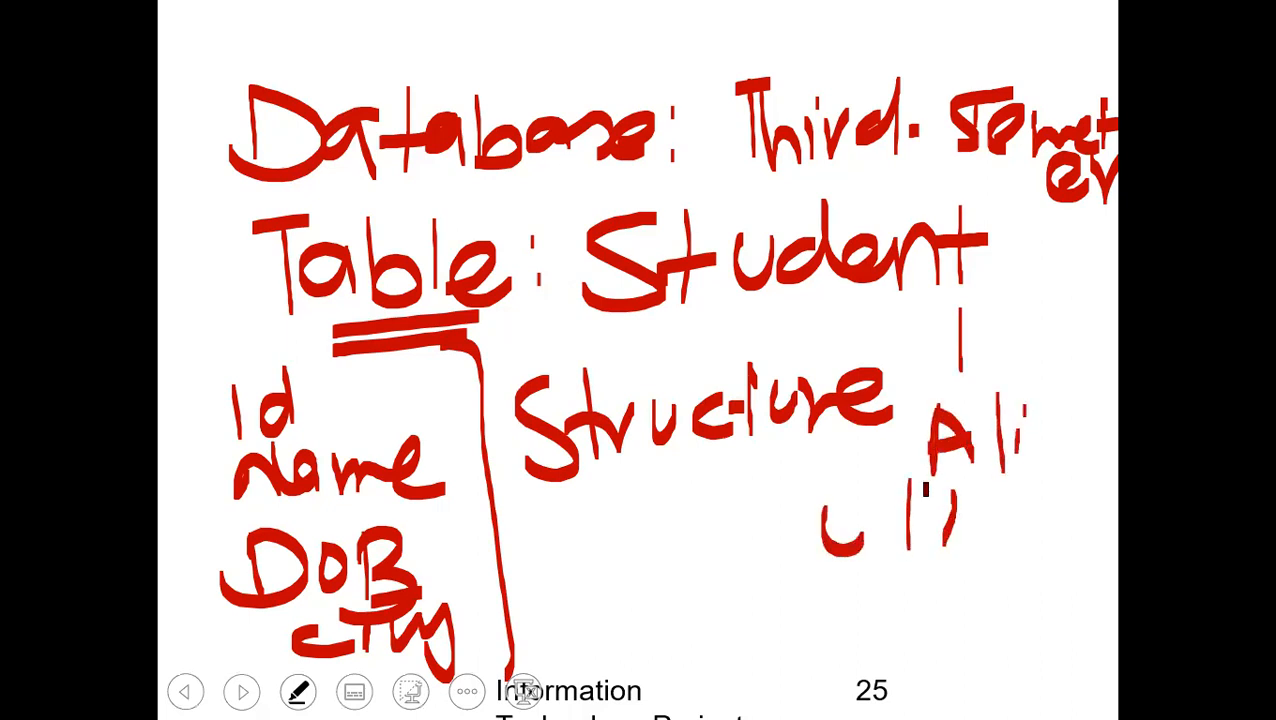
pyautogui.moveTo(950, 482); pyautogui.dragTo(958, 572)
pyautogui.moveTo(1015, 490); pyautogui.dragTo(1021, 565)
pyautogui.moveTo(1048, 476); pyautogui.dragTo(1064, 504)
pyautogui.moveTo(1084, 476); pyautogui.dragTo(1076, 566)
pyautogui.moveTo(919, 600); pyautogui.dragTo(918, 668)
pyautogui.moveTo(914, 590); pyautogui.dragTo(977, 584)
pyautogui.moveTo(922, 625); pyautogui.dragTo(952, 622)
pyautogui.moveTo(1024, 584)
pyautogui.mouseDown()
pyautogui.moveTo(986, 650)
pyautogui.moveTo(1030, 655)
pyautogui.moveTo(993, 662)
pyautogui.mouseUp()
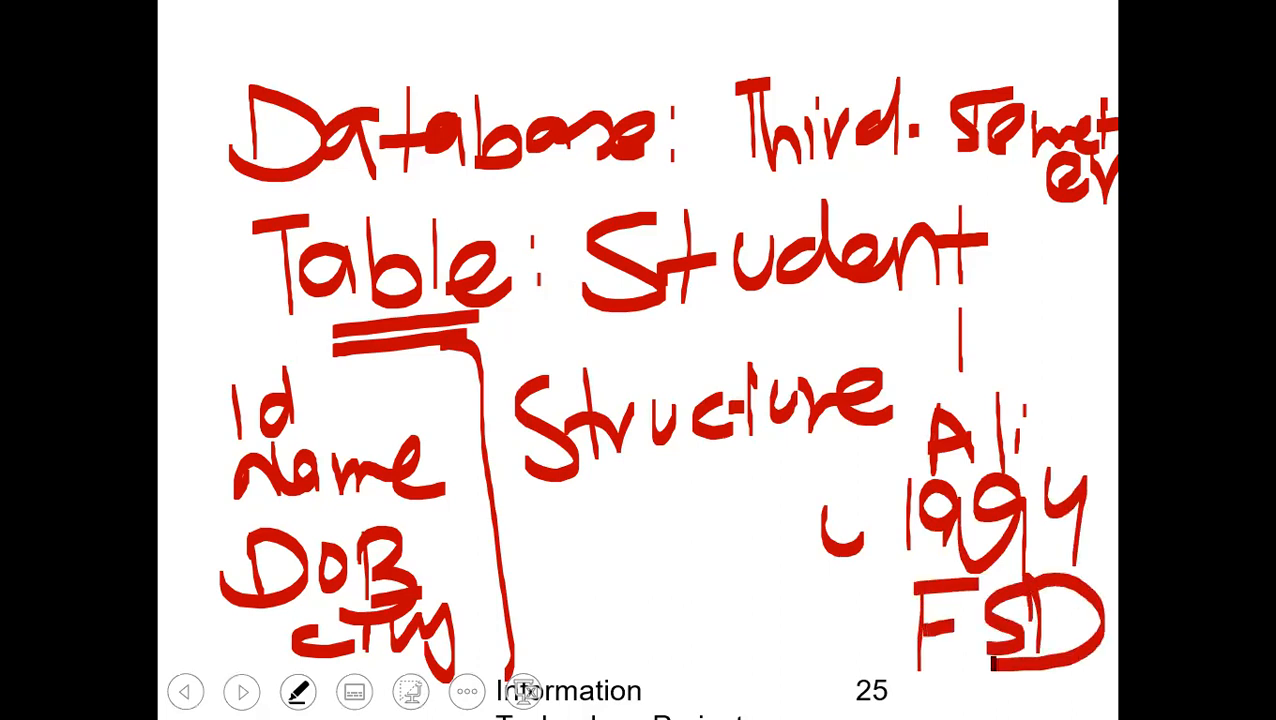
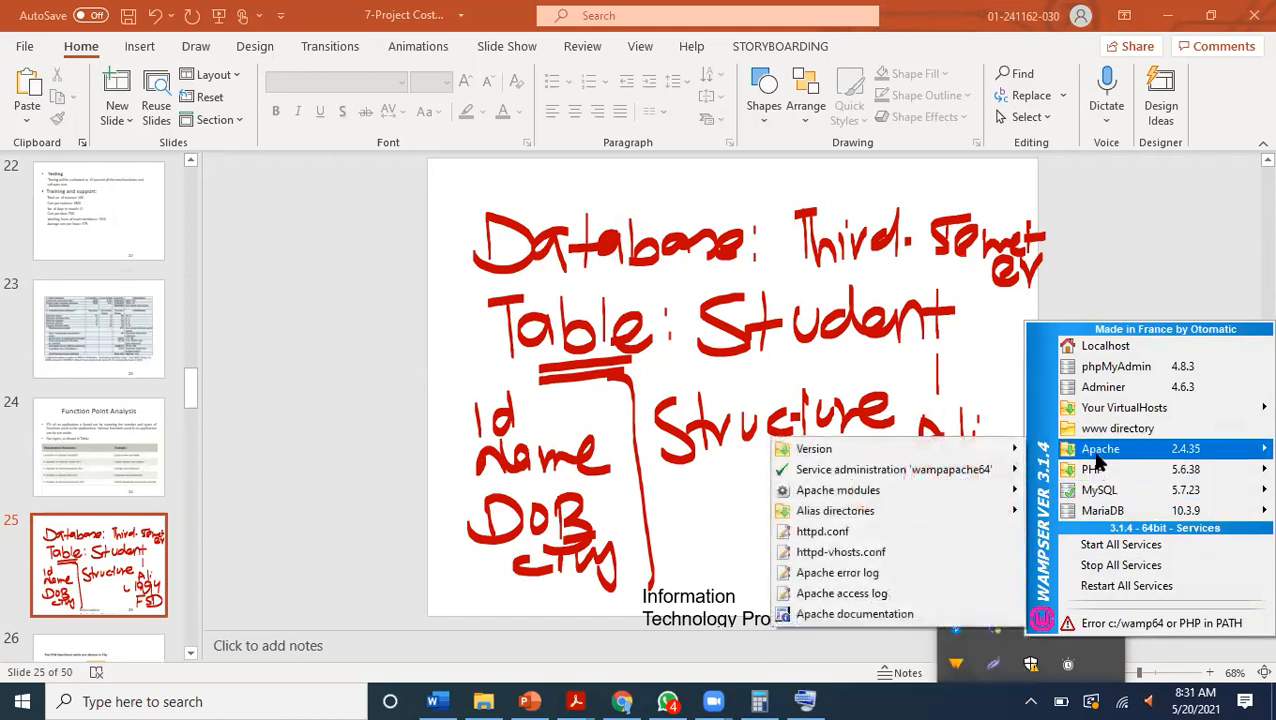
# Dismiss the WampServer menu and switch to Chrome with the student table open in phpMyAdmin.
pyautogui.click(476, 506)
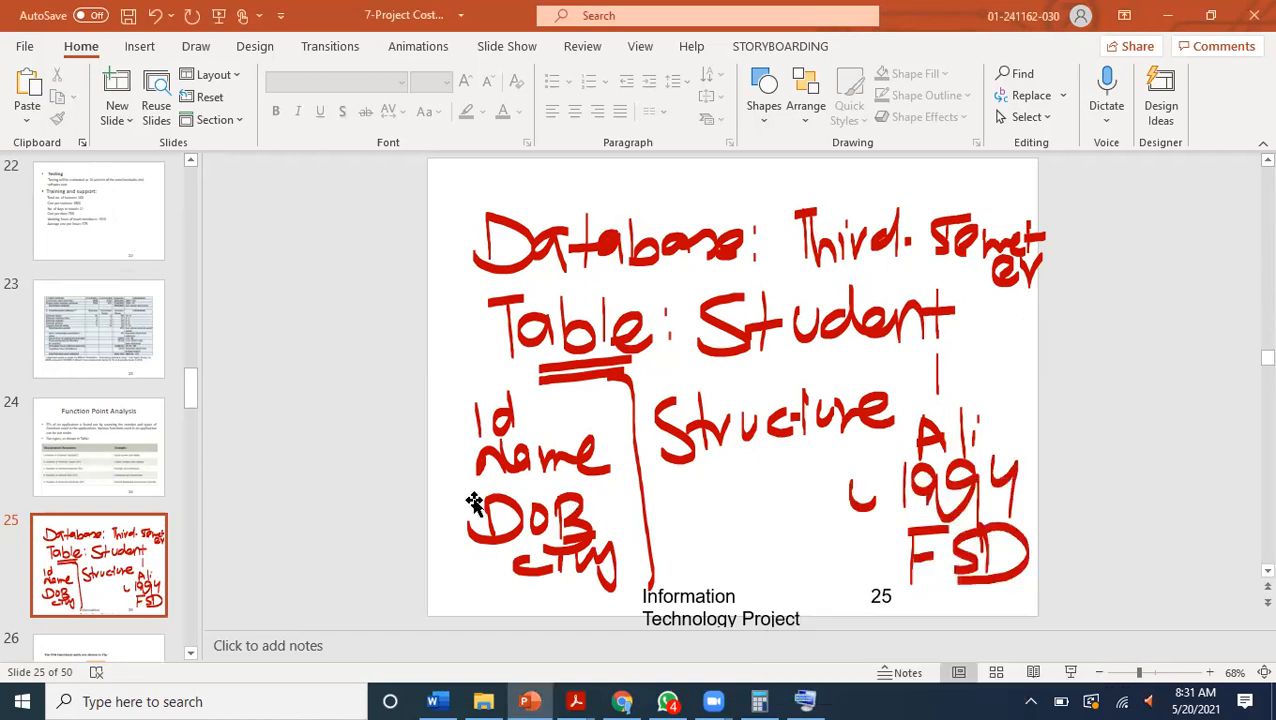
pyautogui.click(621, 701)
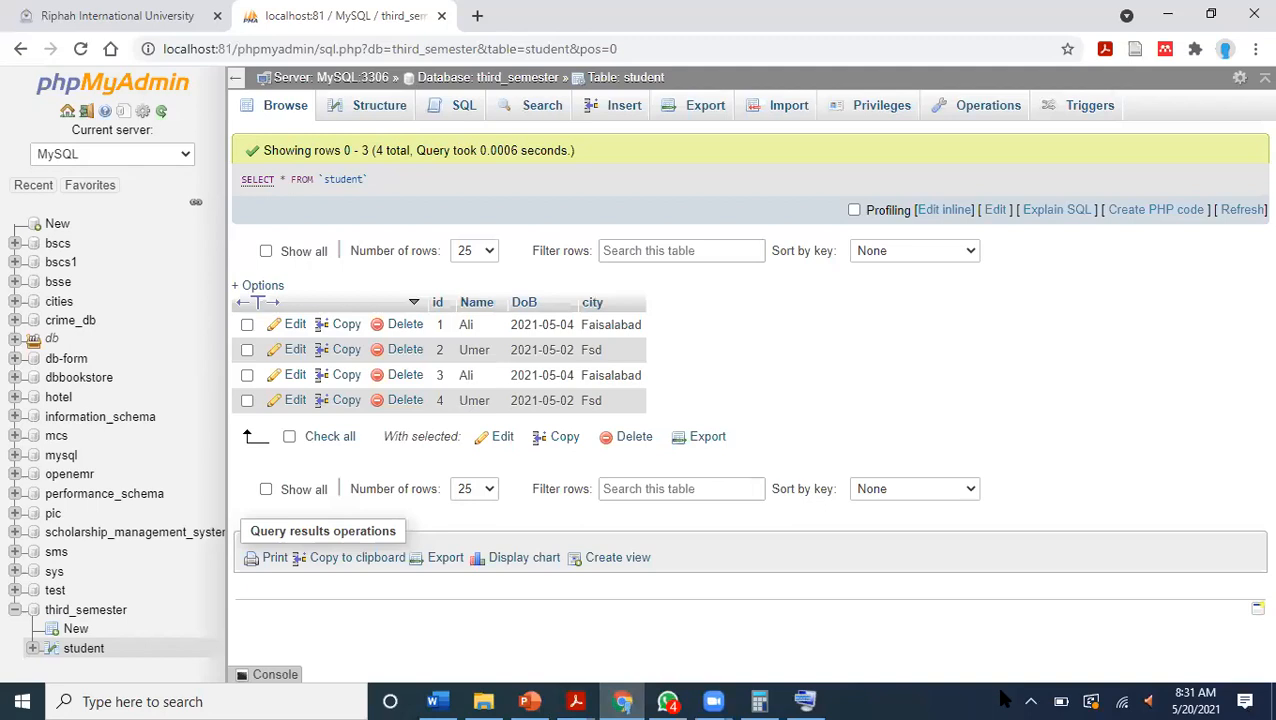
pyautogui.click(1031, 701)
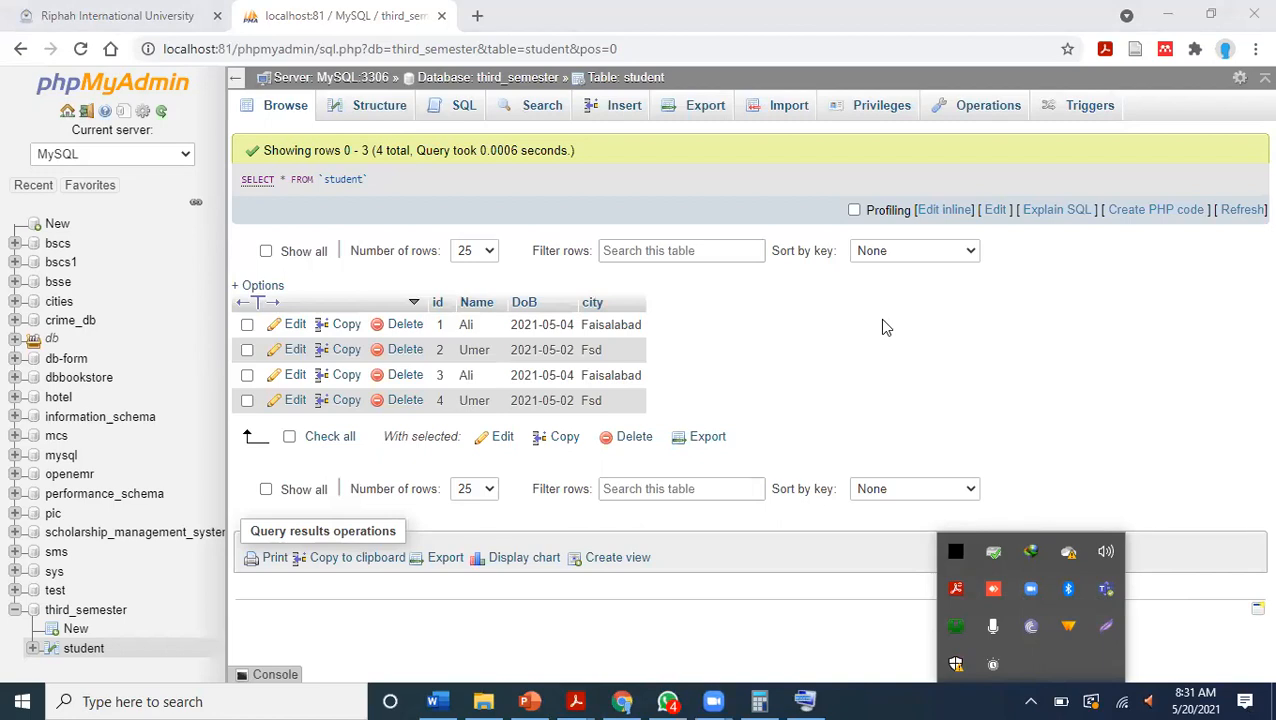
pyautogui.click(847, 203)
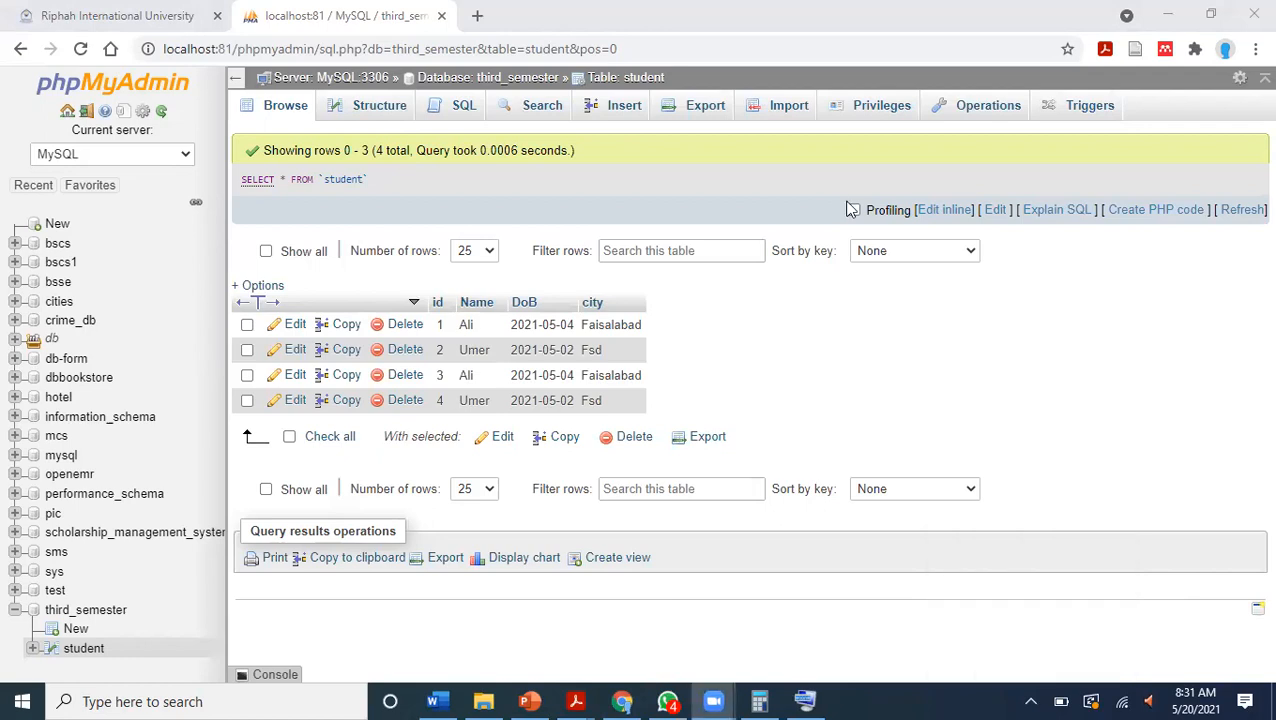
# Load localhost without a port number in a new browser tab and extend the address to localhost:81.
pyautogui.click(477, 15)
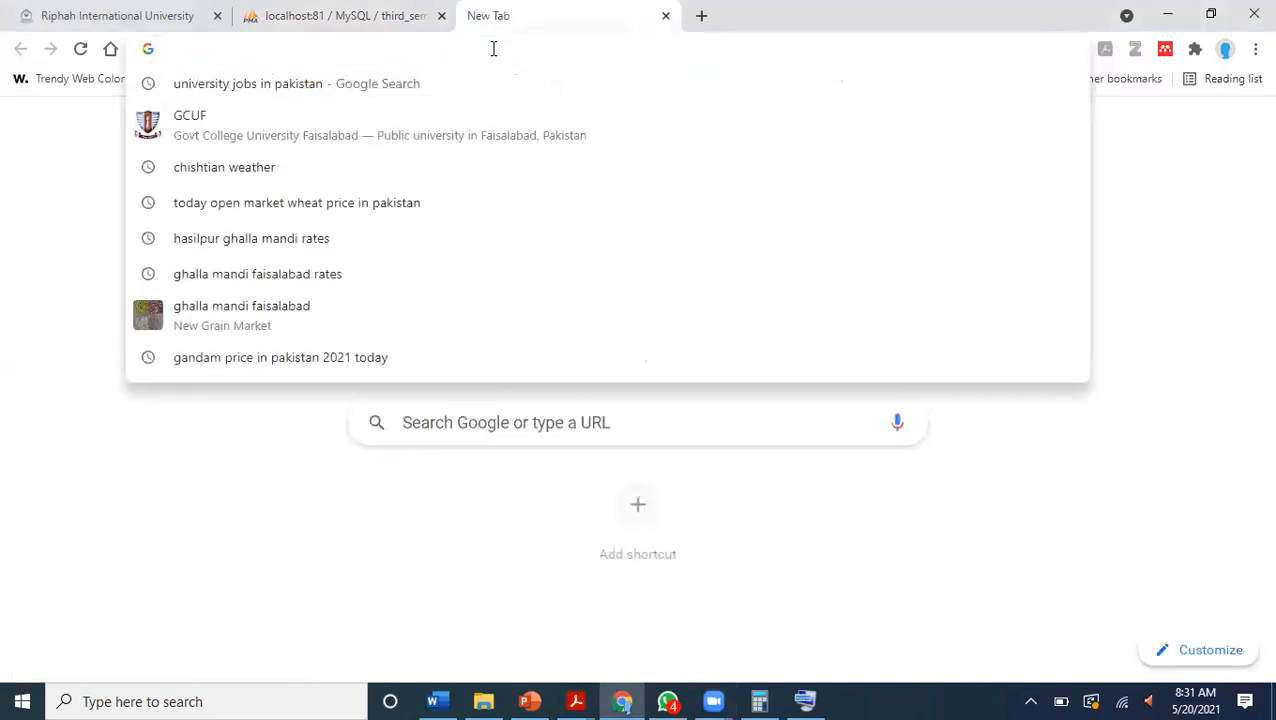
pyautogui.write('lo')
pyautogui.press('Right')
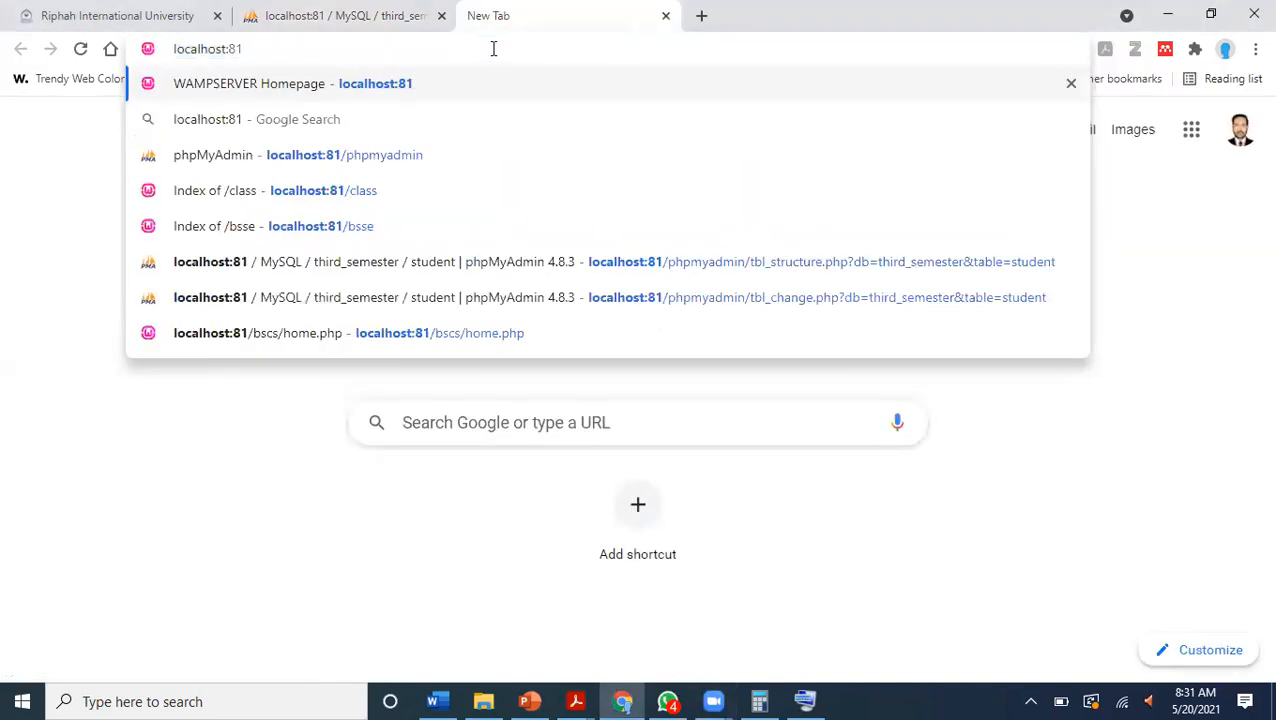
pyautogui.press('BackSpace')
pyautogui.press('BackSpace')
pyautogui.press('BackSpace')
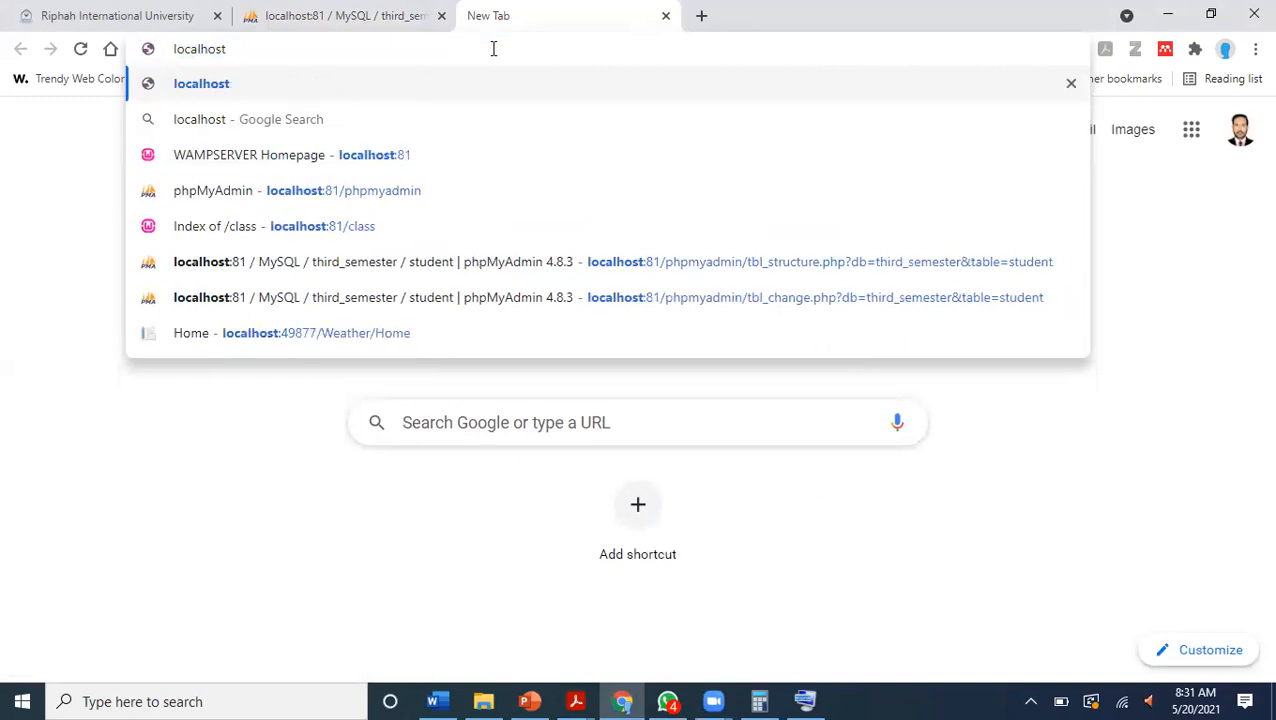
pyautogui.press('Return')
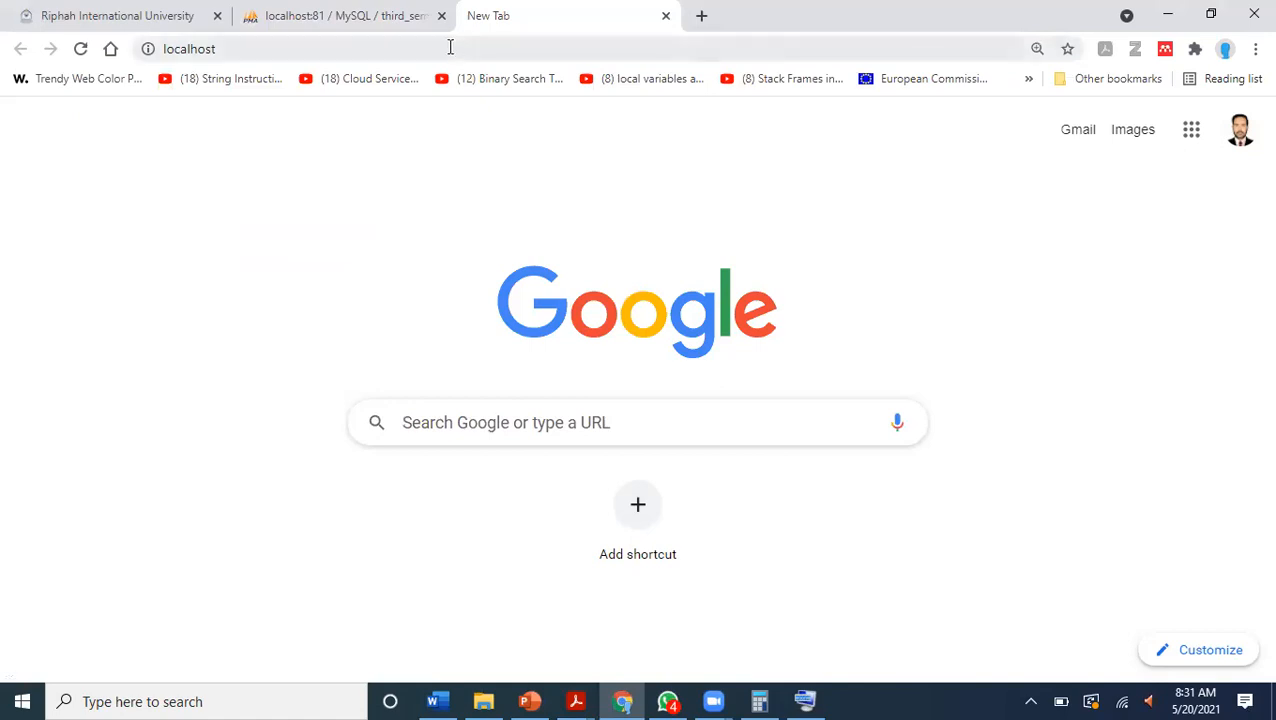
pyautogui.click(450, 46)
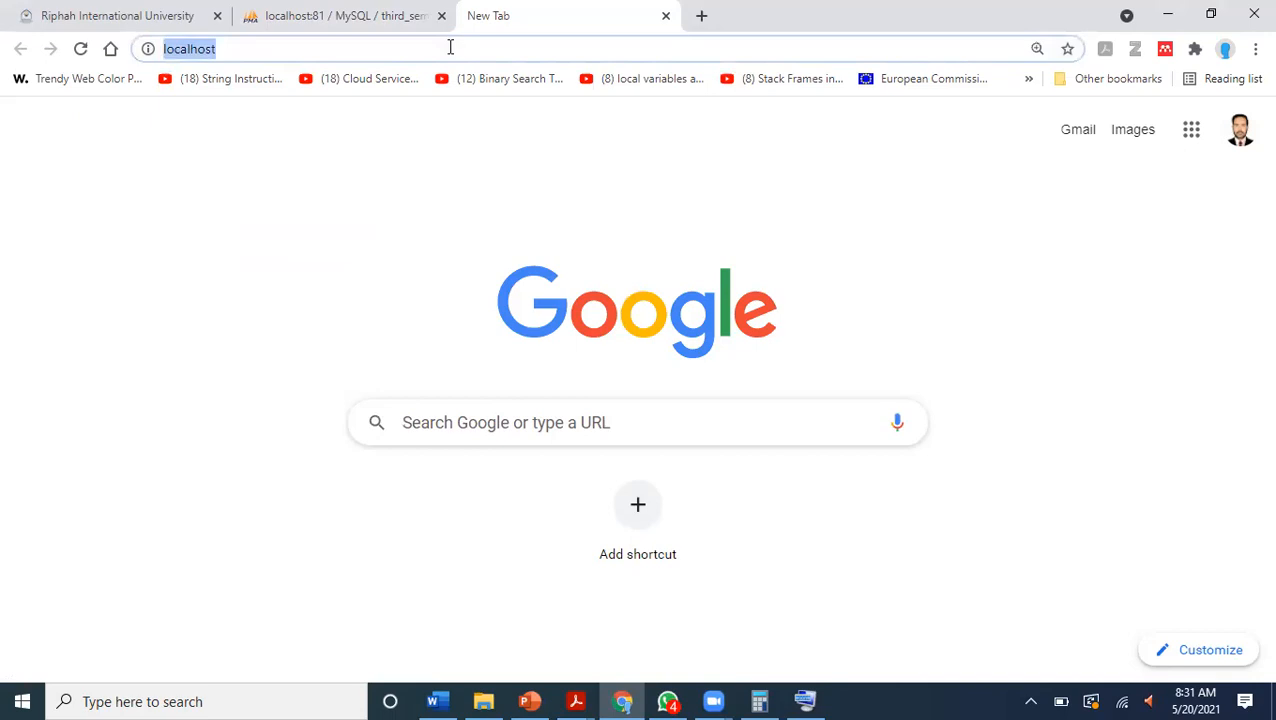
pyautogui.press('Return')
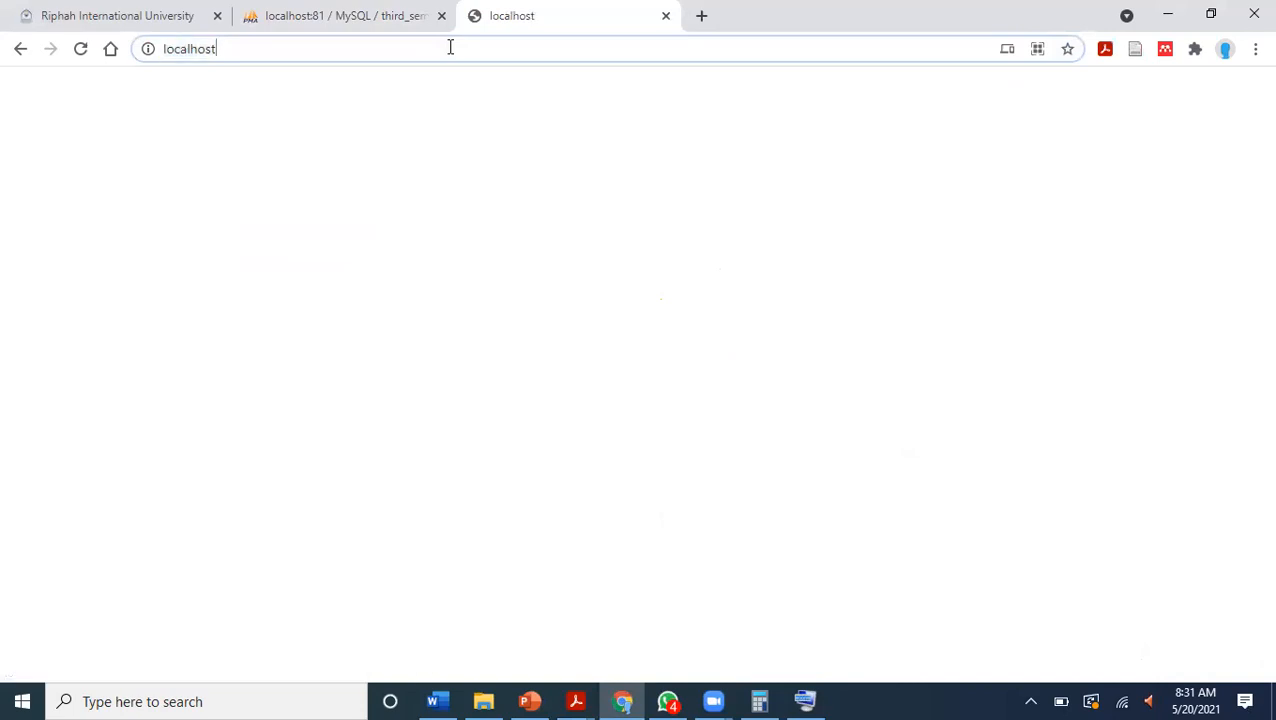
pyautogui.write(':')
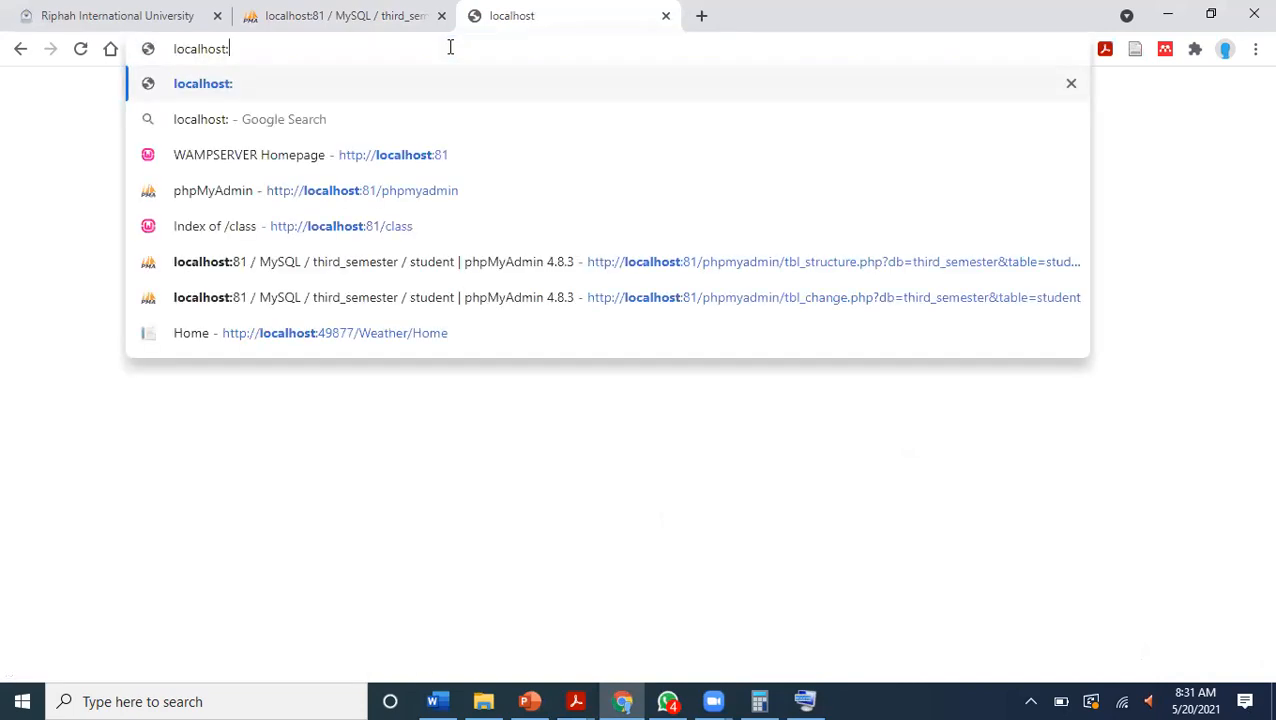
pyautogui.write('81')
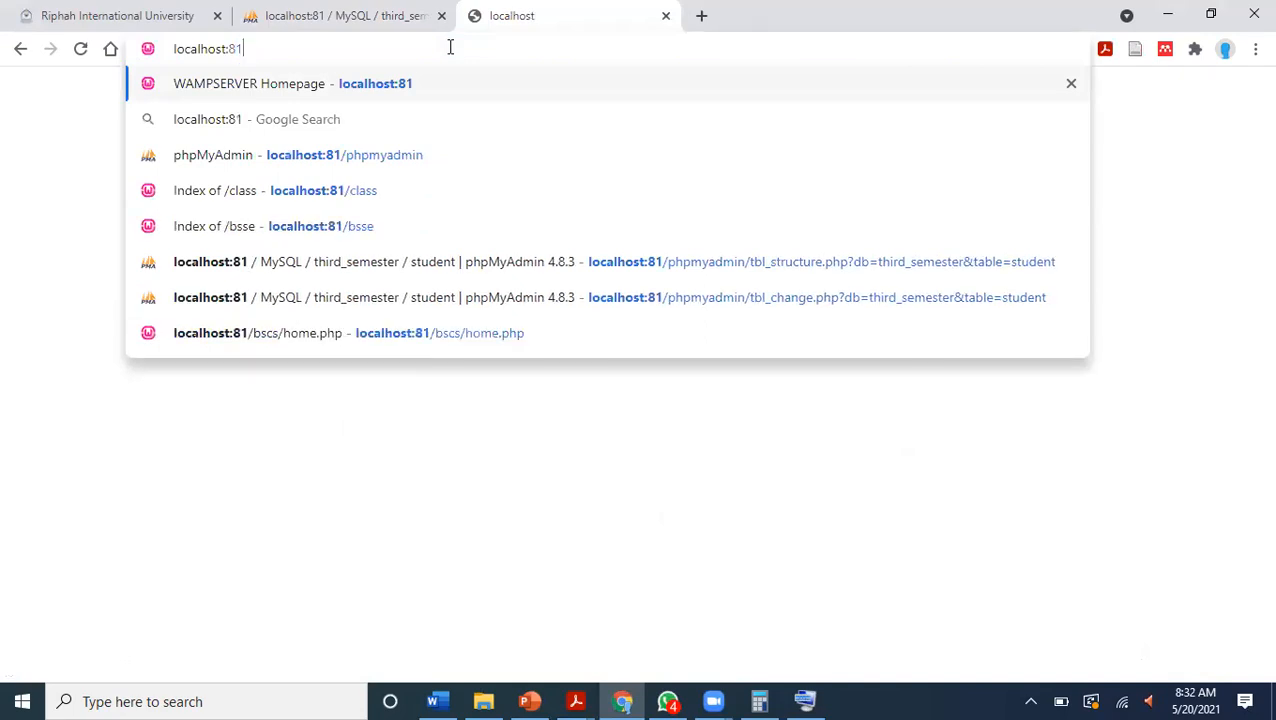
pyautogui.click(1031, 701)
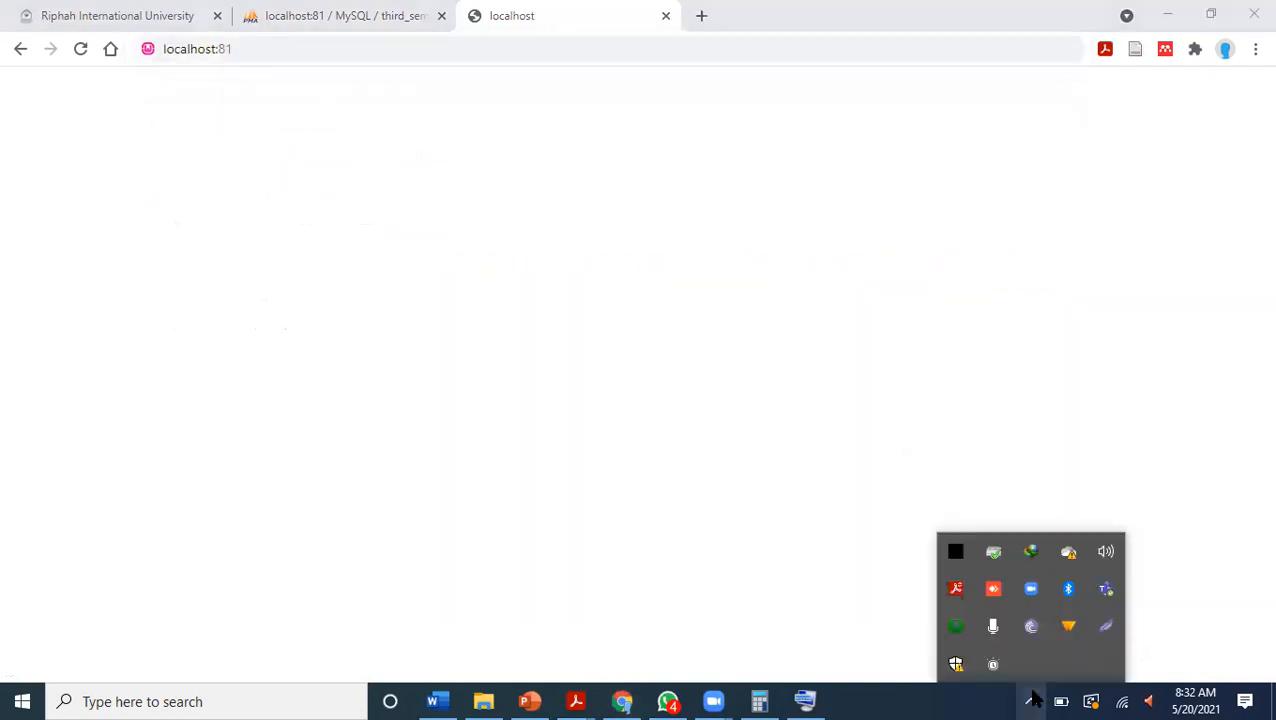
pyautogui.click(950, 630)
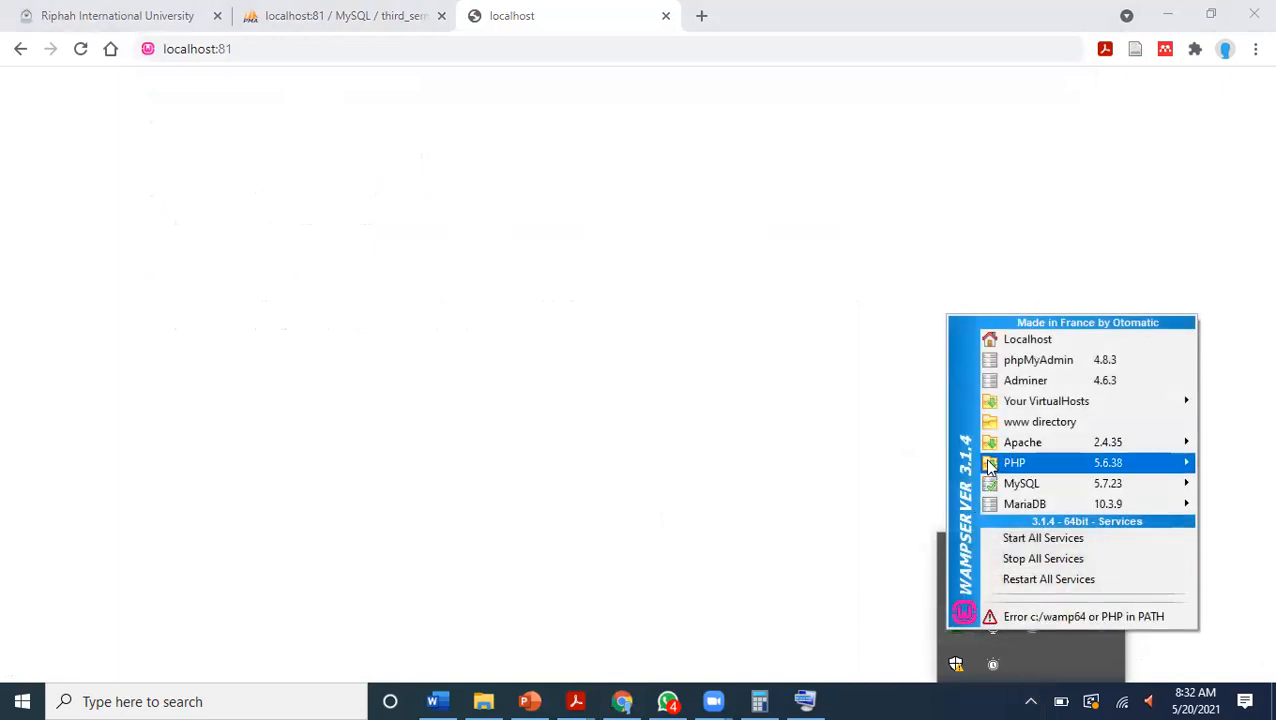
pyautogui.moveTo(989, 465)
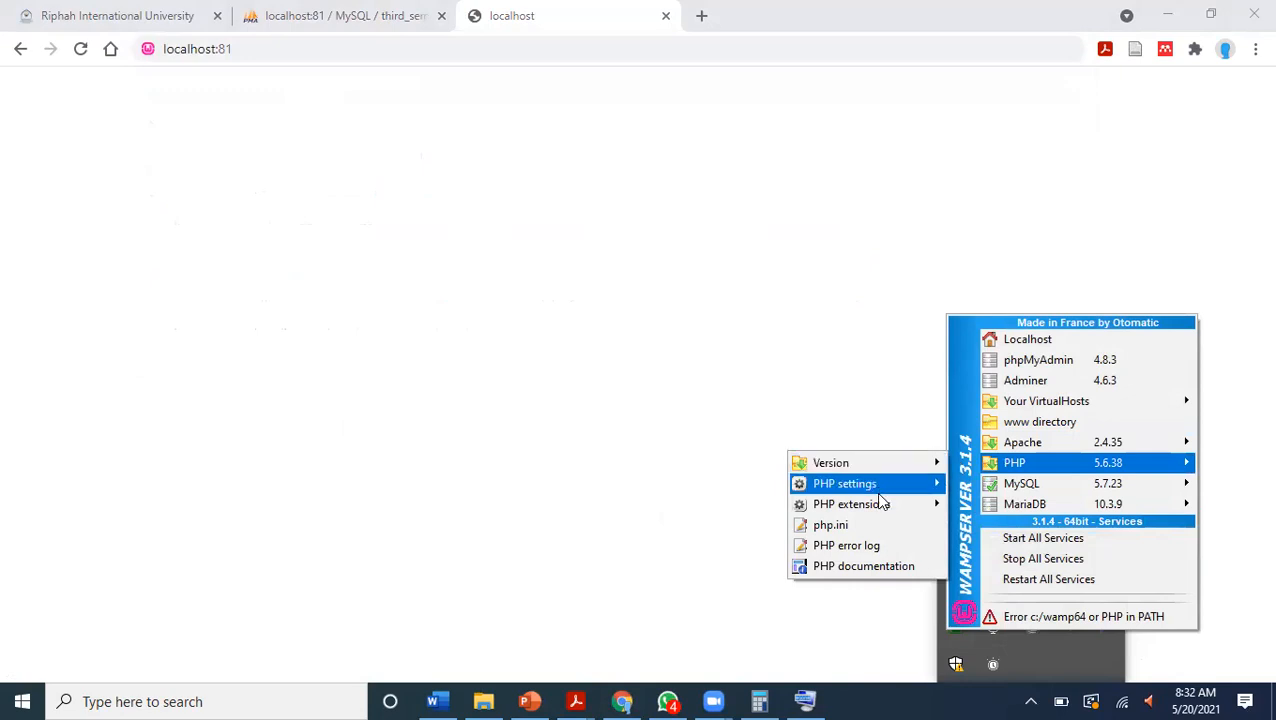
pyautogui.click(724, 511)
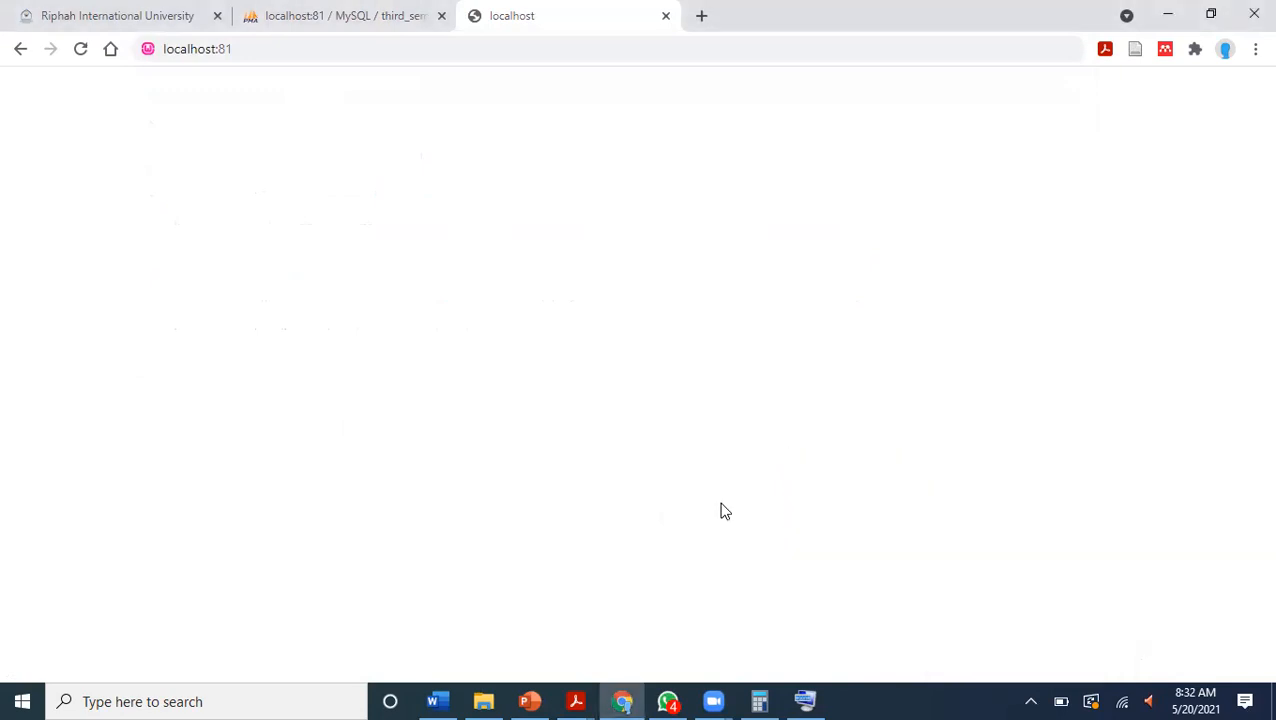
# Open the php.ini configuration file from WampServer's PHP options and maximize its Notepad window.
pyautogui.click(1029, 701)
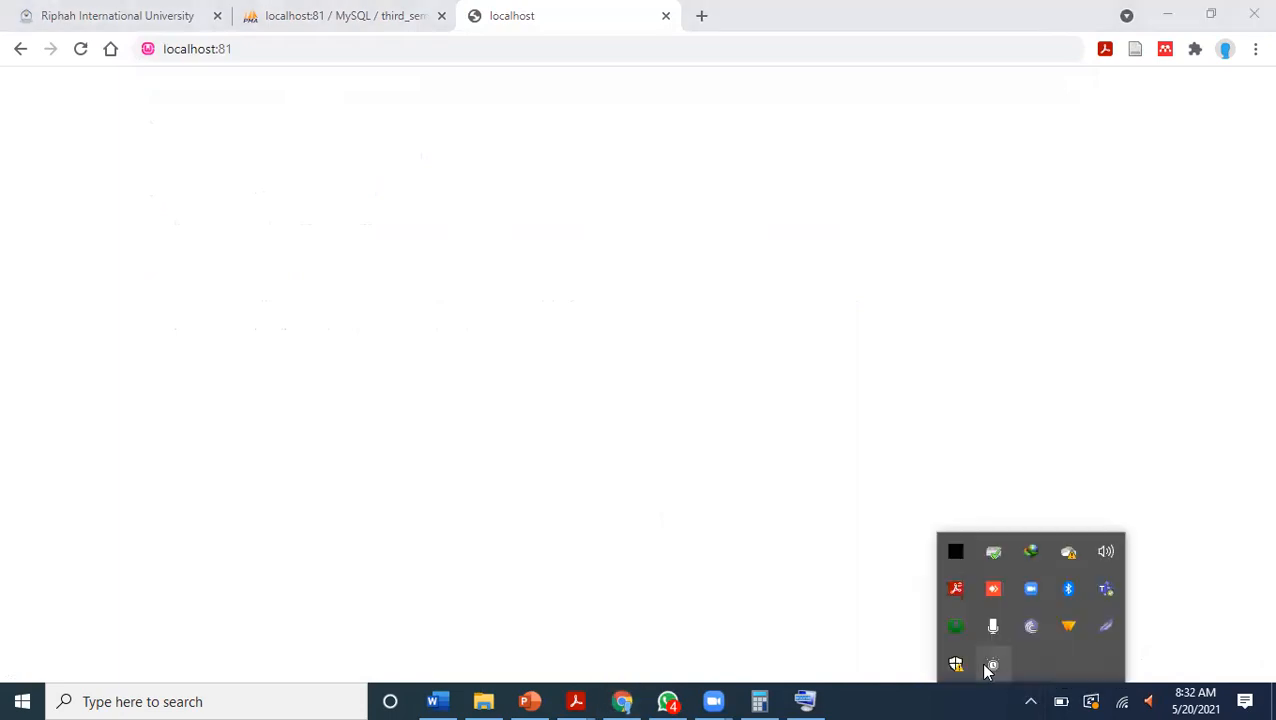
pyautogui.click(955, 635)
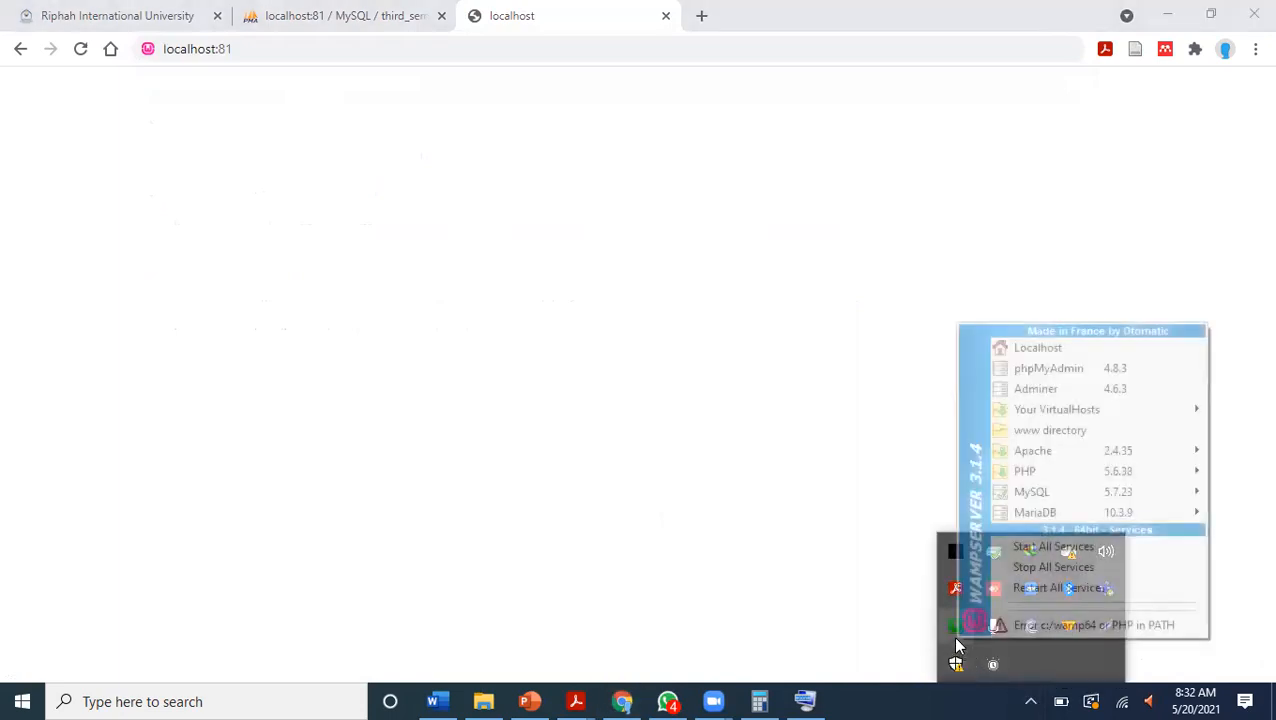
pyautogui.moveTo(999, 477)
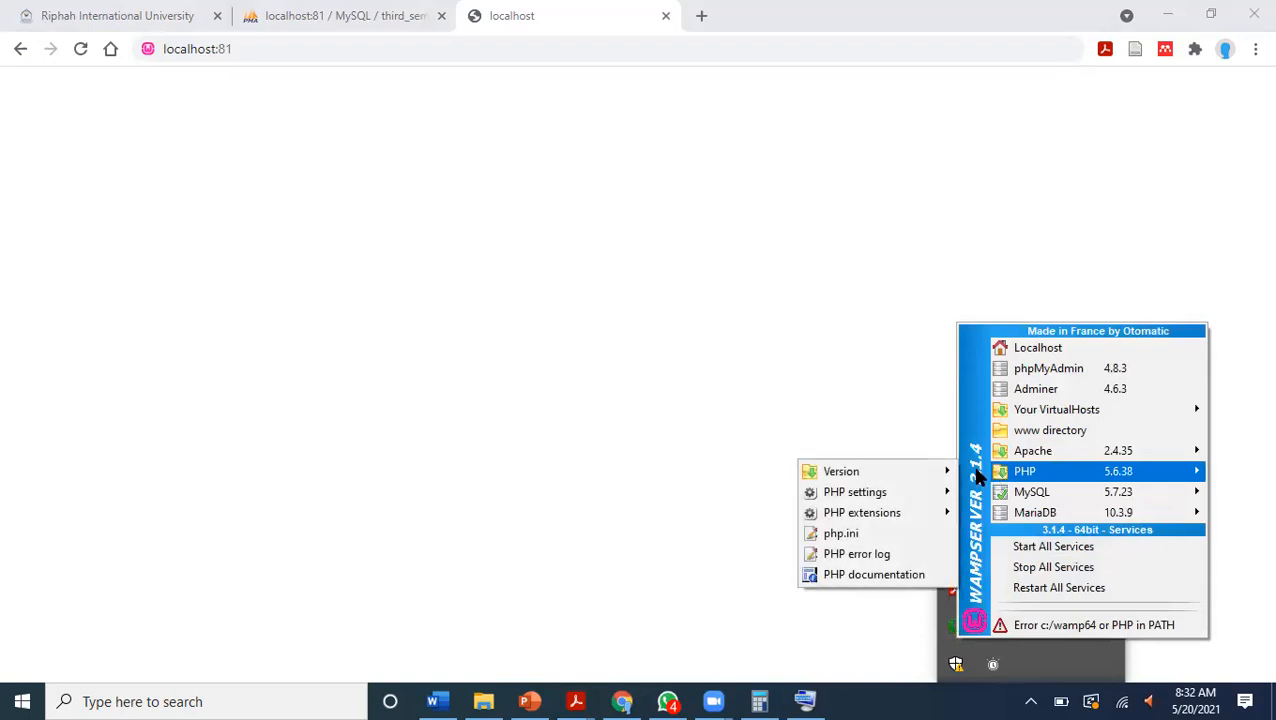
pyautogui.moveTo(1118, 514)
pyautogui.moveTo(898, 485)
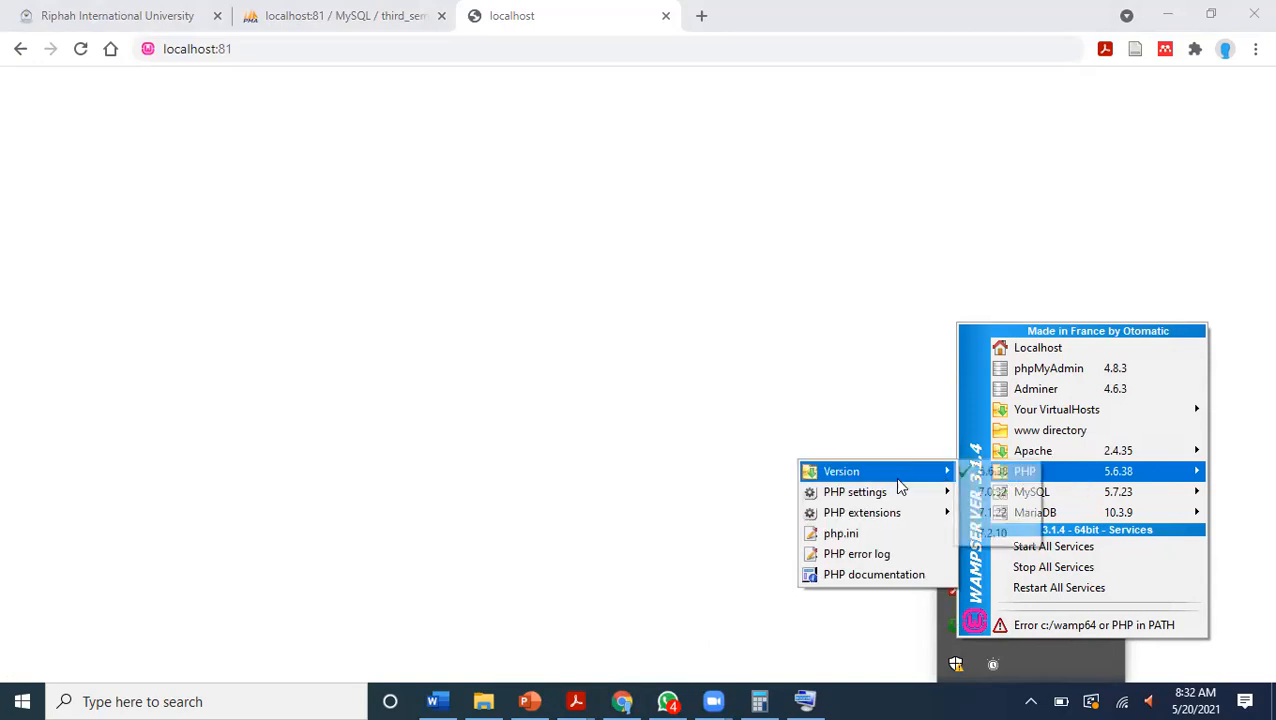
pyautogui.click(881, 537)
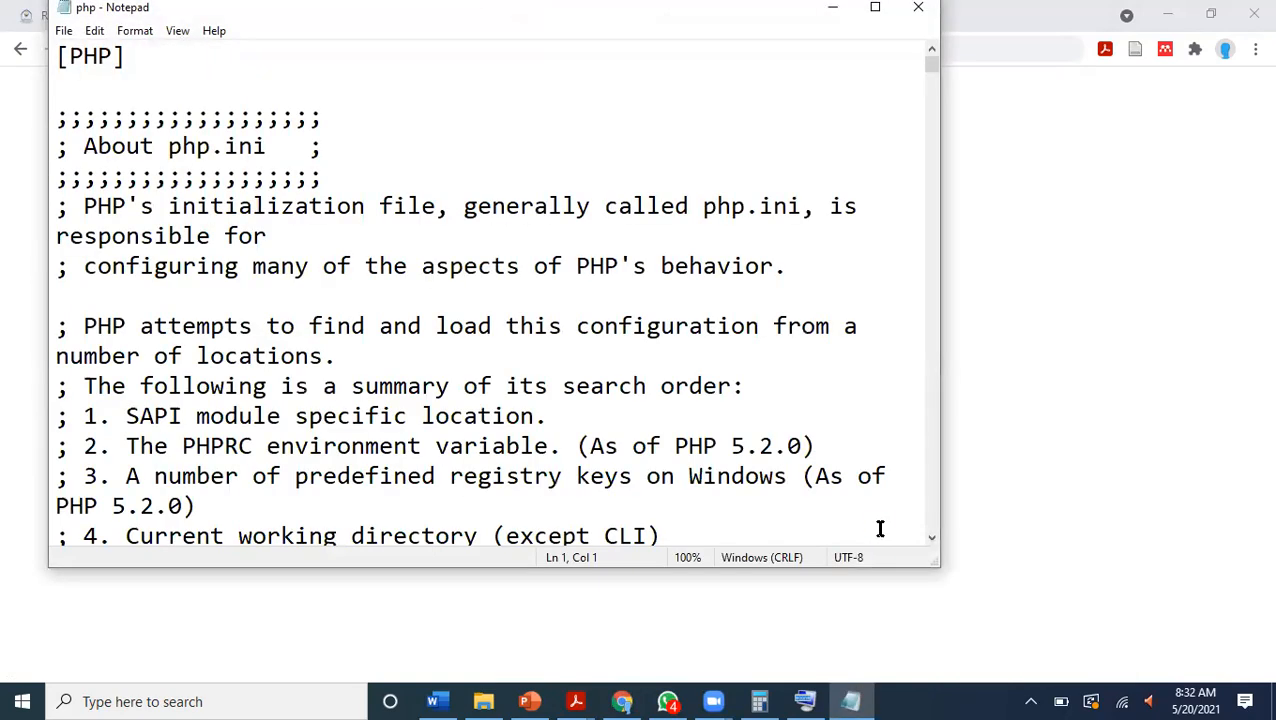
pyautogui.click(875, 7)
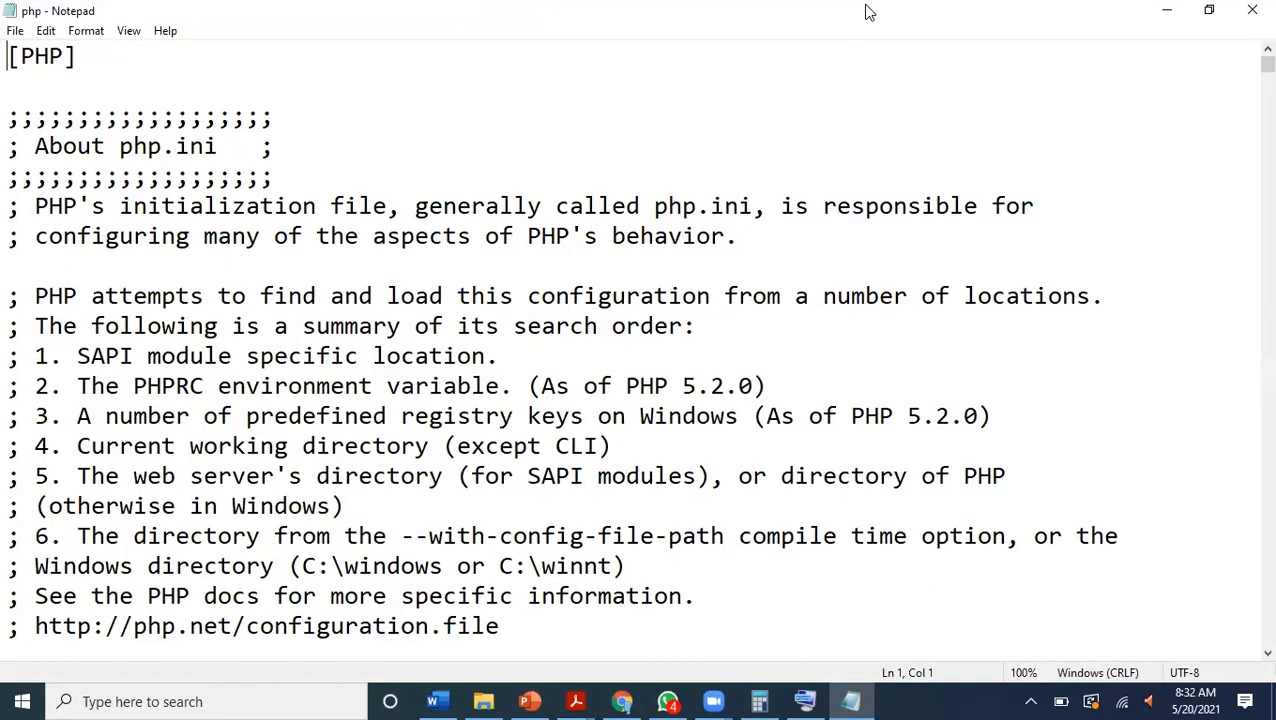
# Search php.ini for "localhost" and examine the SMTP settings in the mail function section.
pyautogui.hotkey('ctrl', 'f')
pyautogui.write('lo')
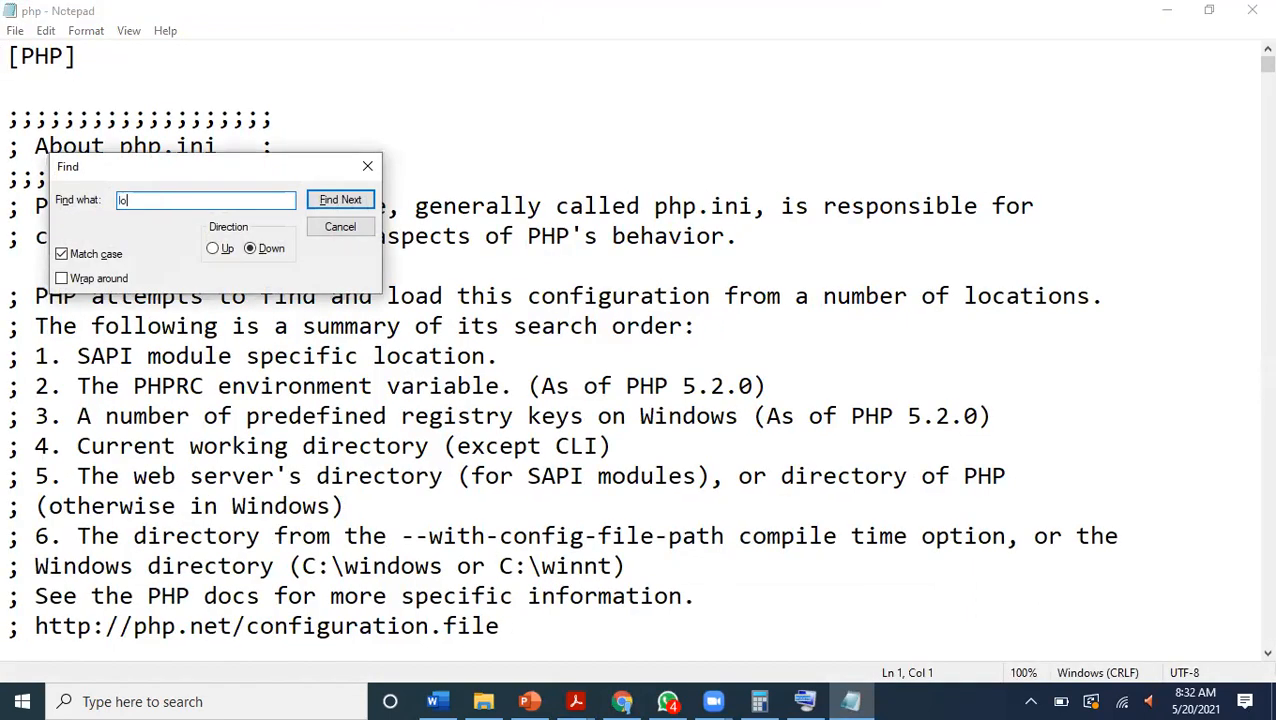
pyautogui.write('calhost')
pyautogui.press('Return')
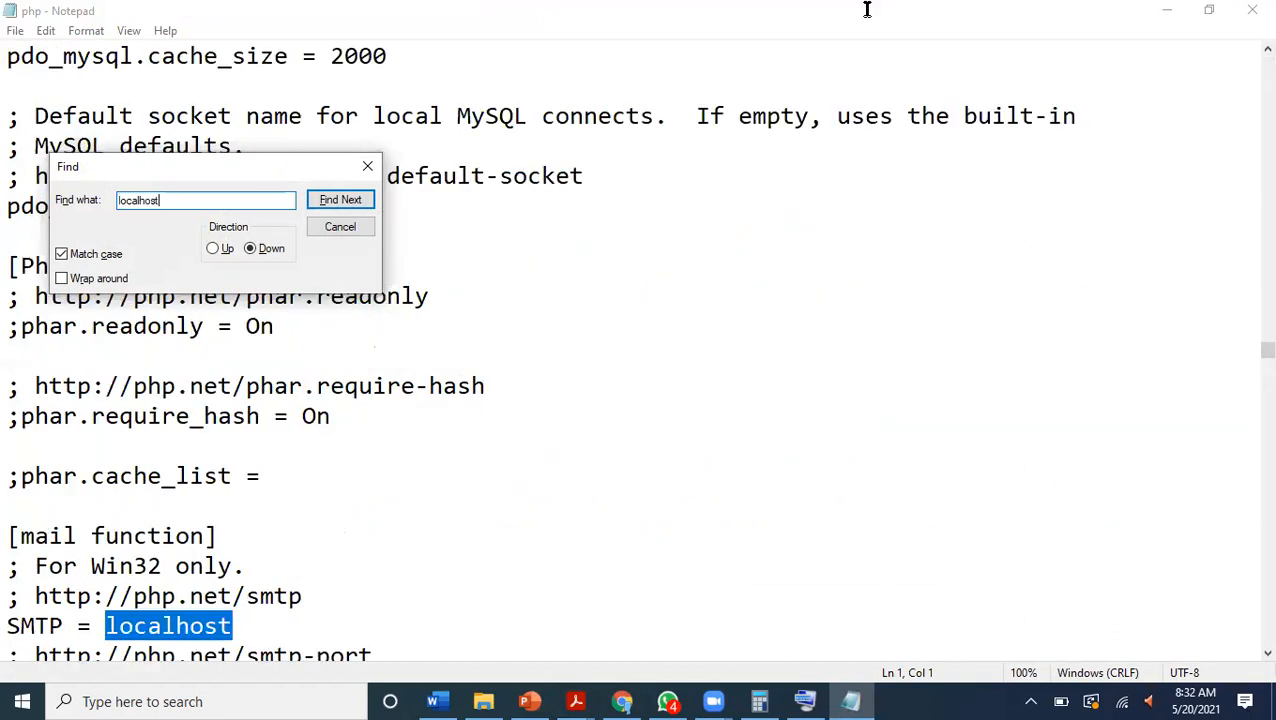
pyautogui.press('Escape')
pyautogui.scroll(-3, 1208, 273)
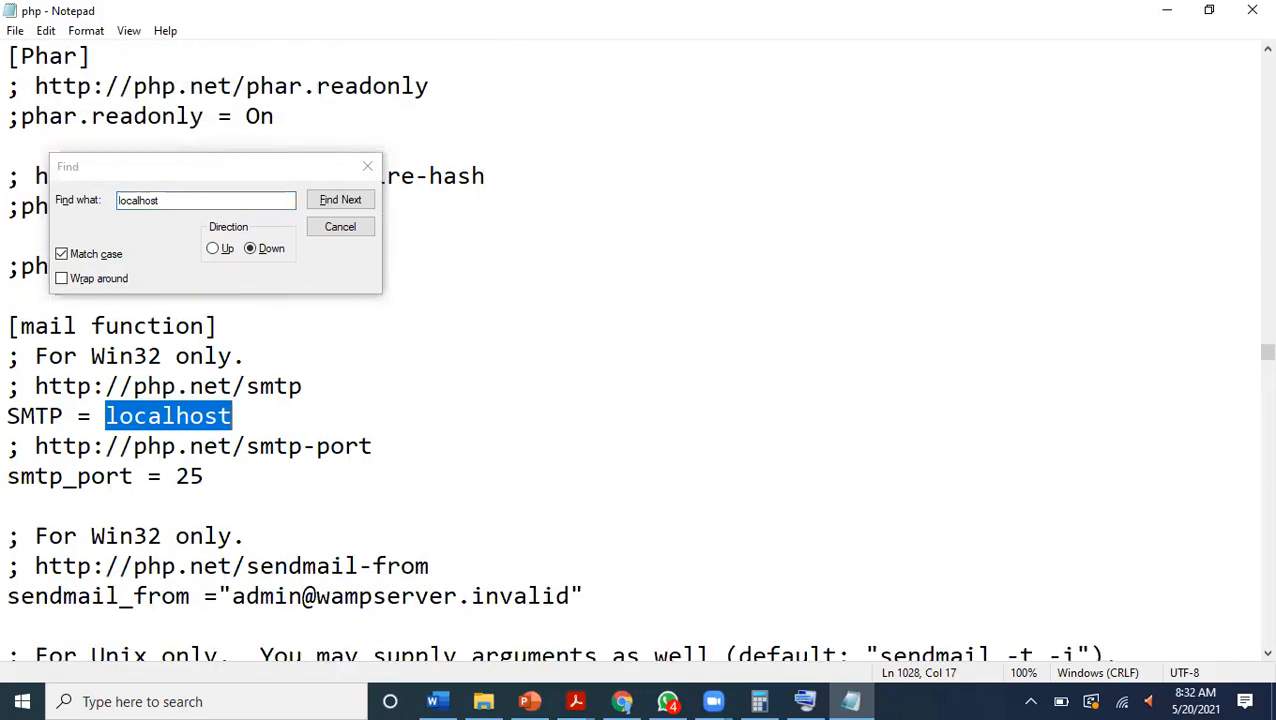
pyautogui.press('Return')
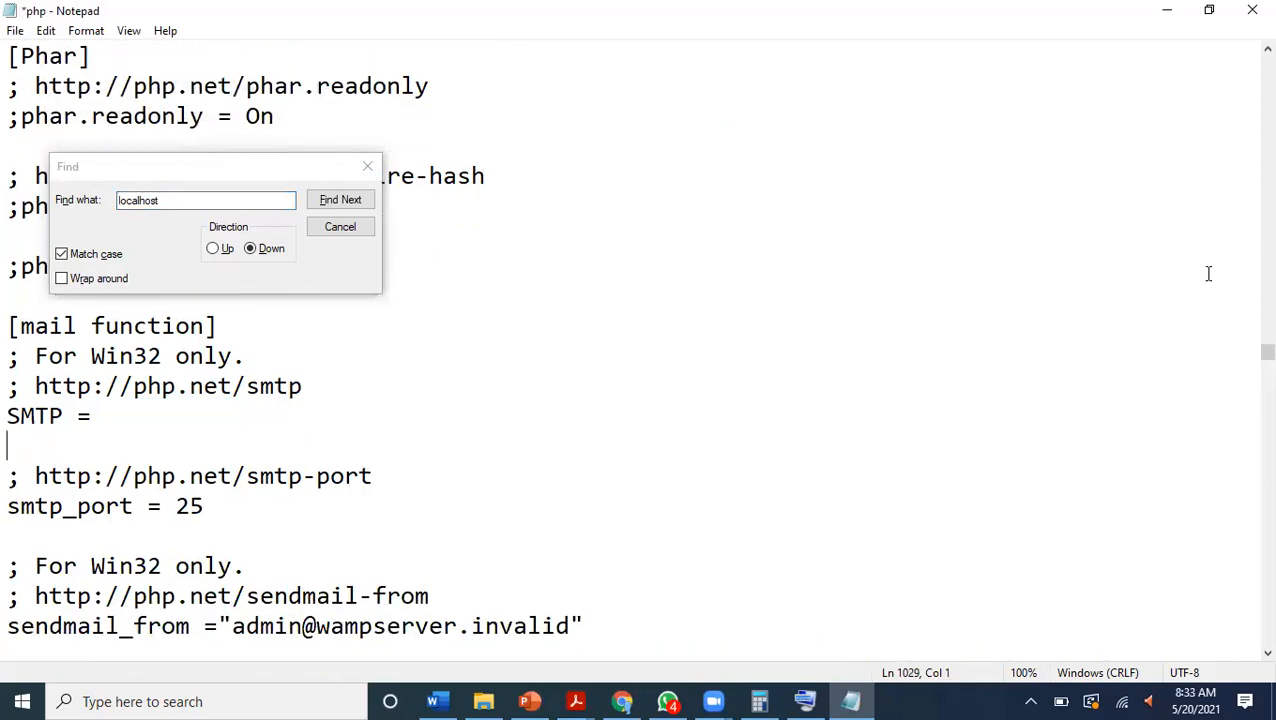
pyautogui.press('Return')
pyautogui.press('BackSpace')
pyautogui.press('BackSpace')
pyautogui.press('Return')
pyautogui.press('Return')
pyautogui.hotkey('ctrl', 'z')
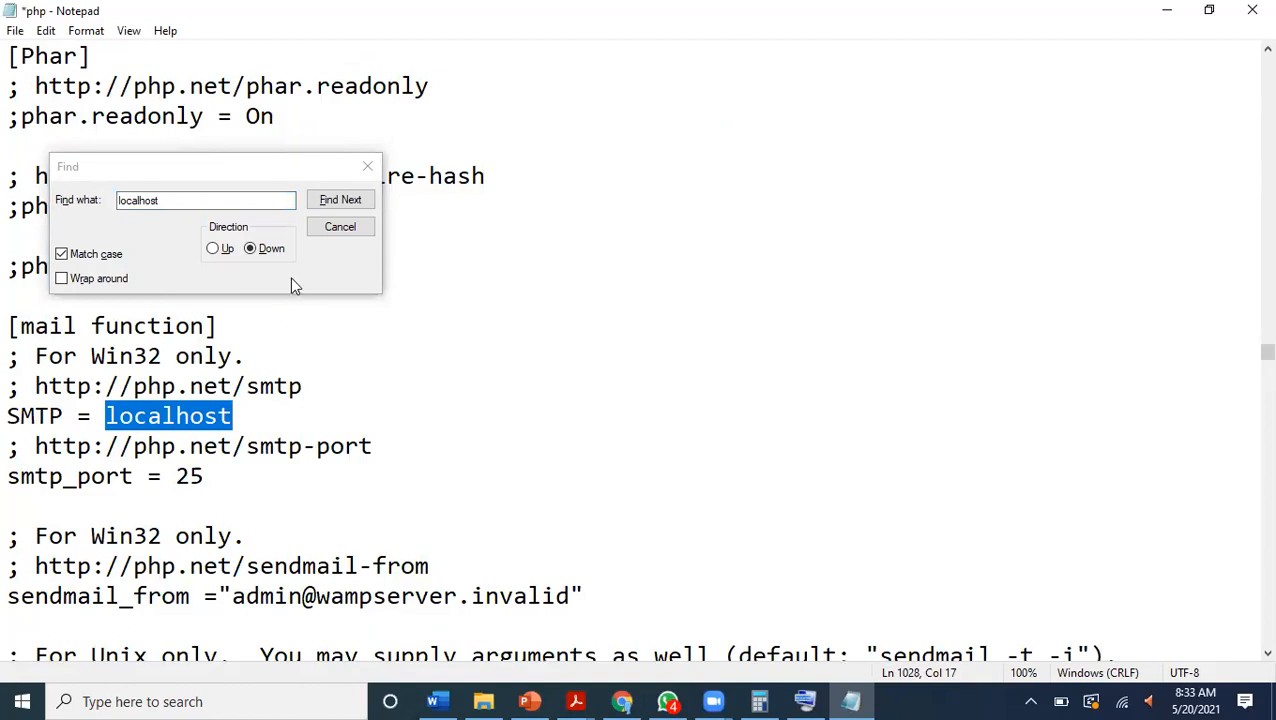
# Look for the next "localhost" occurrence in php.ini and scan the settings from the mail function section down to MySQL.
pyautogui.click(338, 200)
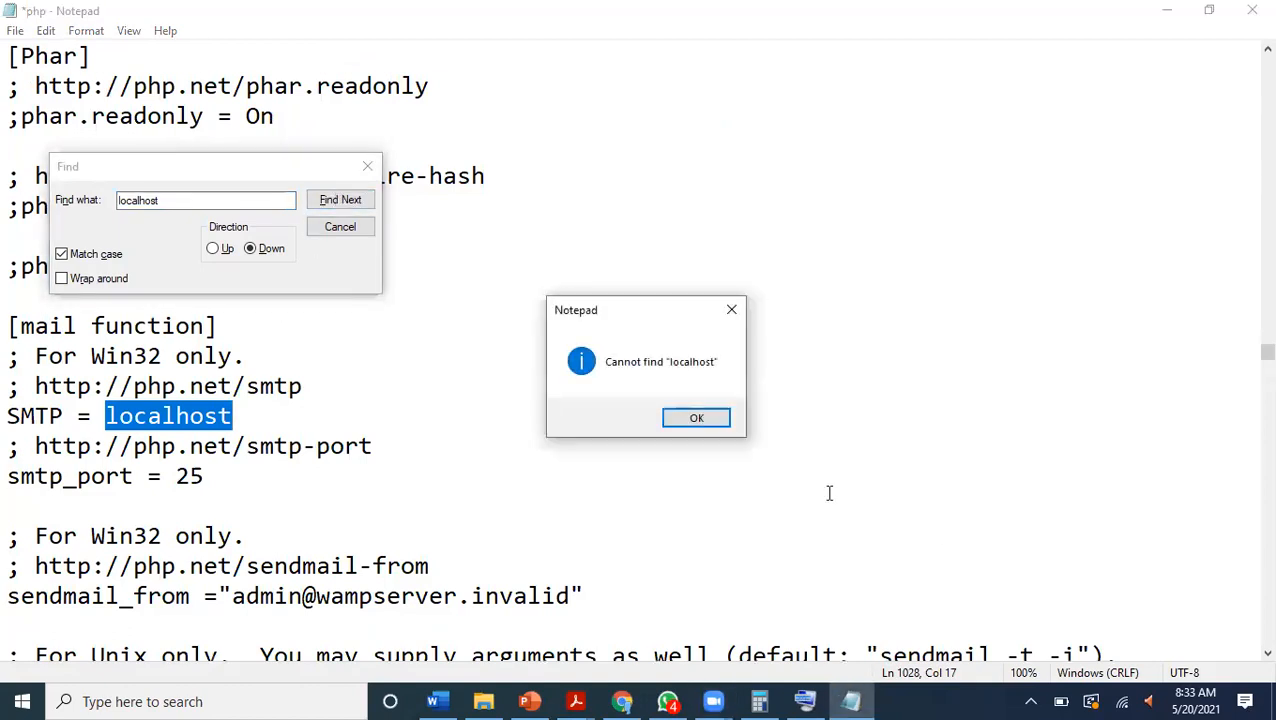
pyautogui.click(710, 418)
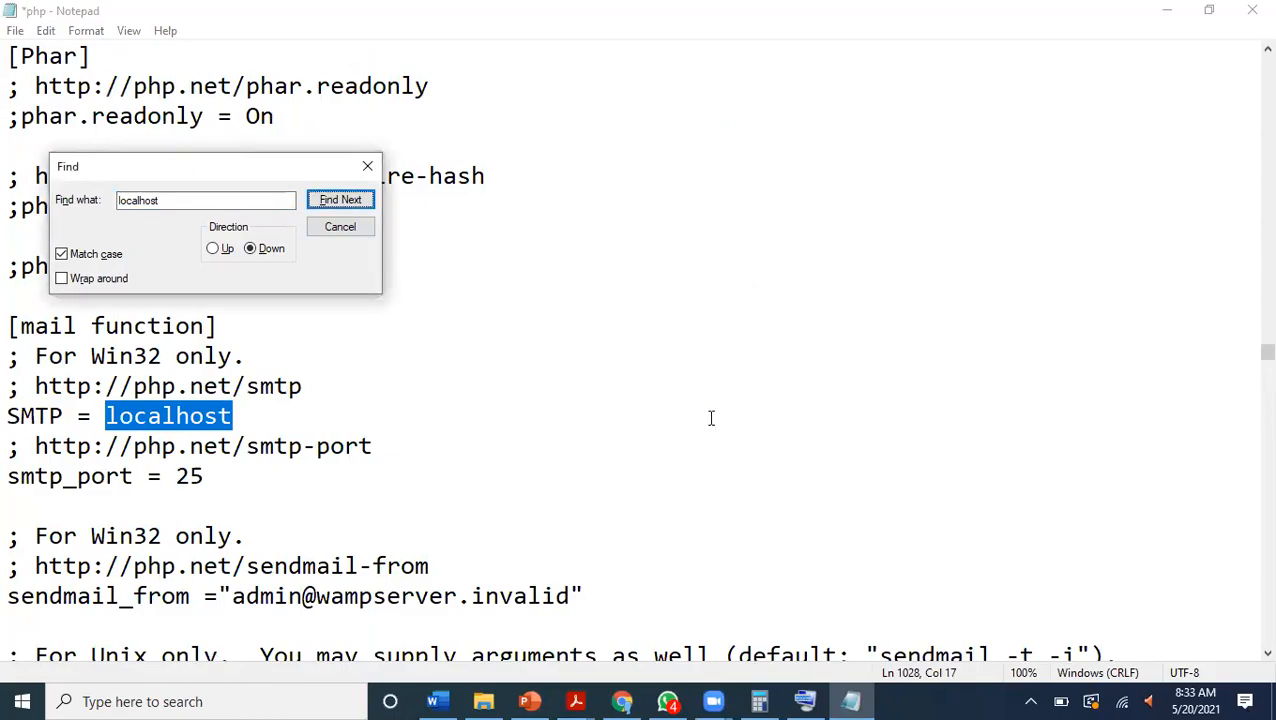
pyautogui.click(711, 418)
pyautogui.scroll(-8, 711, 418)
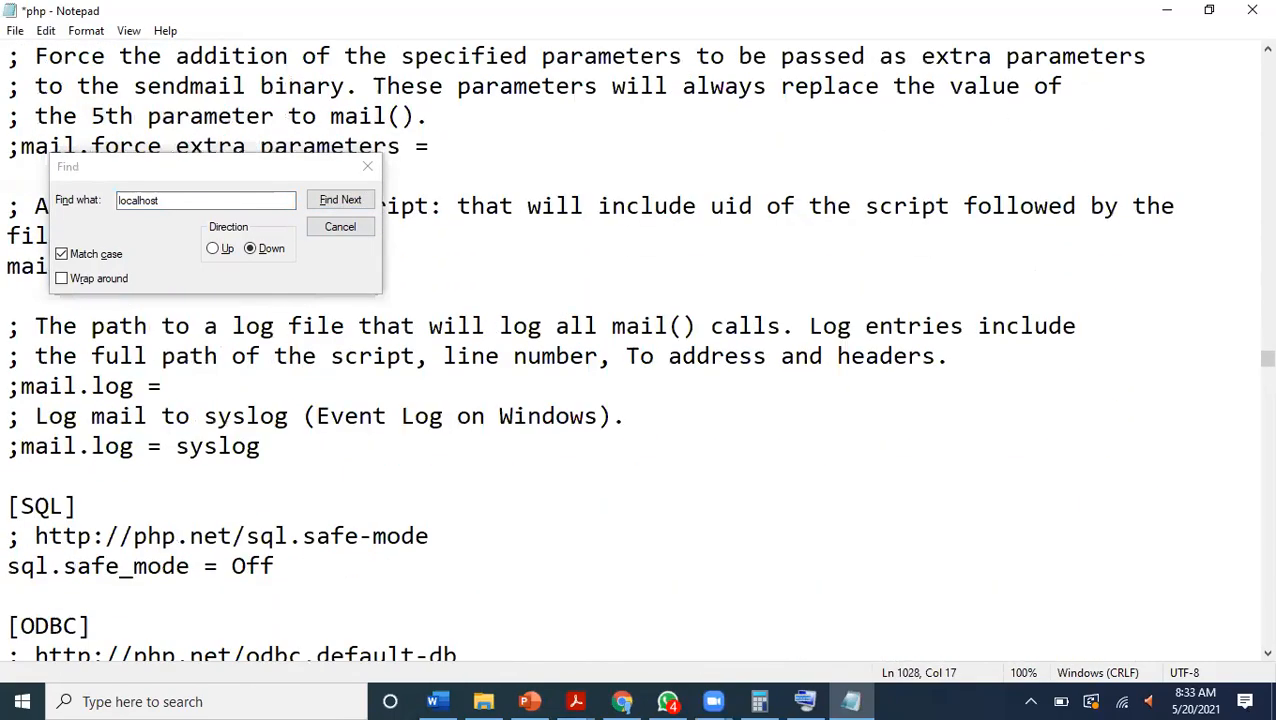
pyautogui.scroll(-15, 711, 418)
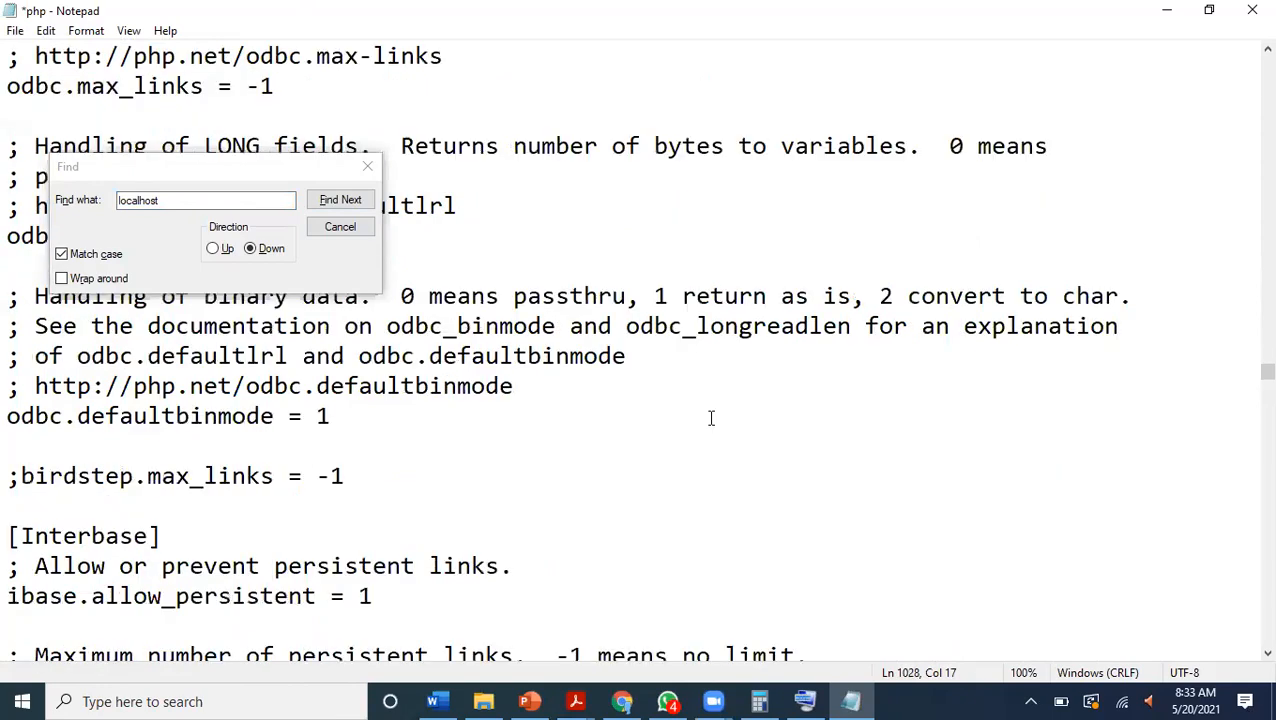
pyautogui.scroll(-14, 711, 418)
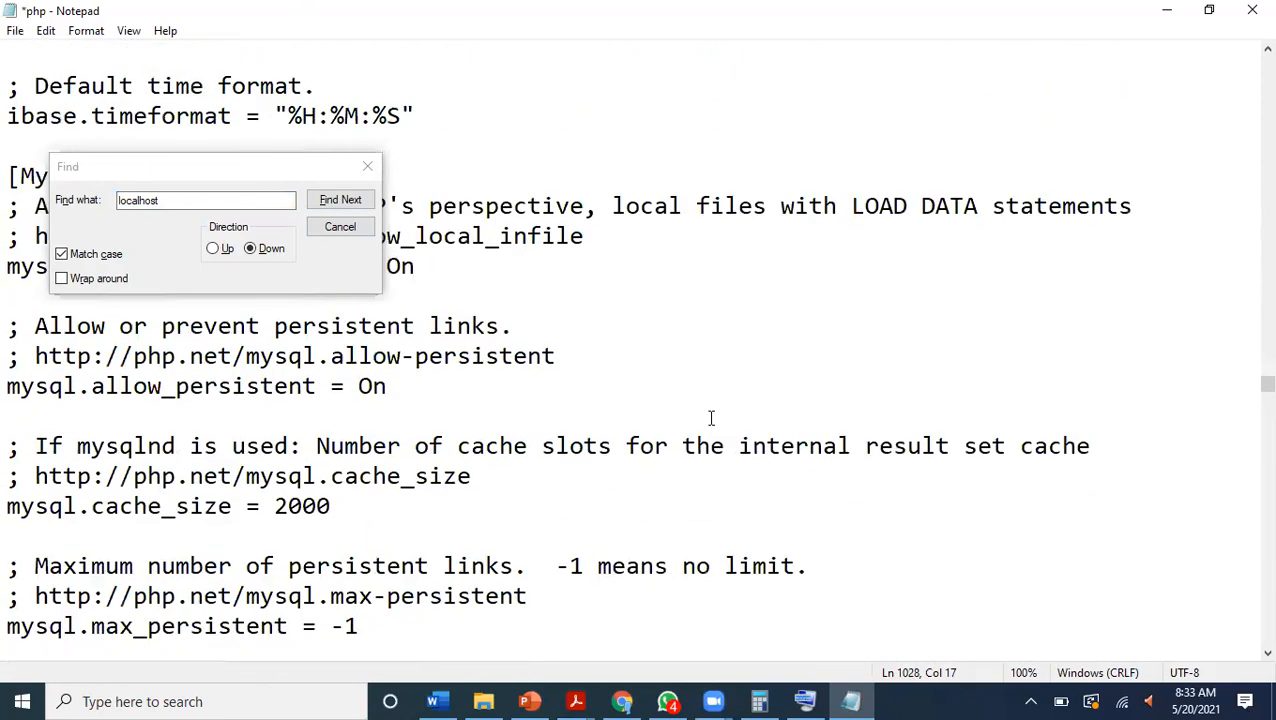
# Reopen the Find dialog and search for "localhost" again from the current position in php.ini.
pyautogui.click(367, 166)
pyautogui.hotkey('ctrl', 'f')
pyautogui.write('local')
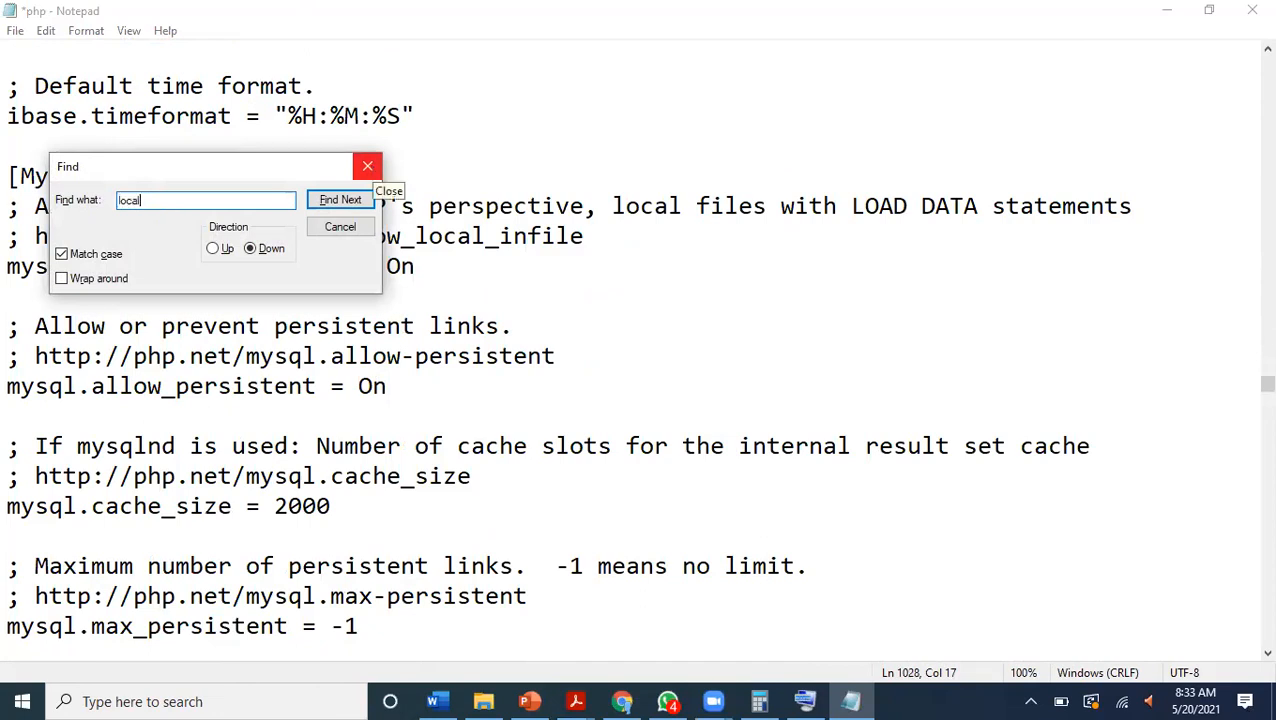
pyautogui.write('host')
pyautogui.press('Return')
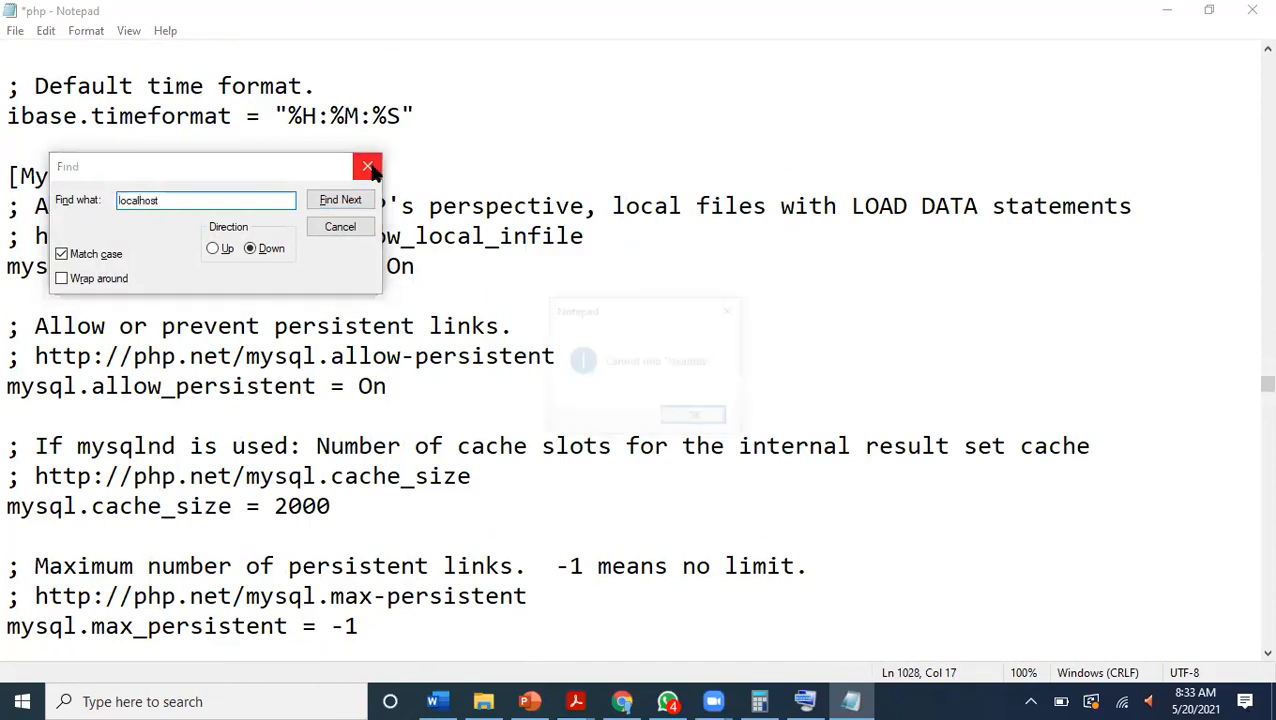
pyautogui.click(703, 420)
# Clear and close the Find dialog and scan the php.ini settings from the MySQL section down through mysqlnd.
pyautogui.press('BackSpace')
pyautogui.press('BackSpace')
pyautogui.press('BackSpace')
pyautogui.press('BackSpace')
pyautogui.press('BackSpace')
pyautogui.press('BackSpace')
pyautogui.press('BackSpace')
pyautogui.press('BackSpace')
pyautogui.press('BackSpace')
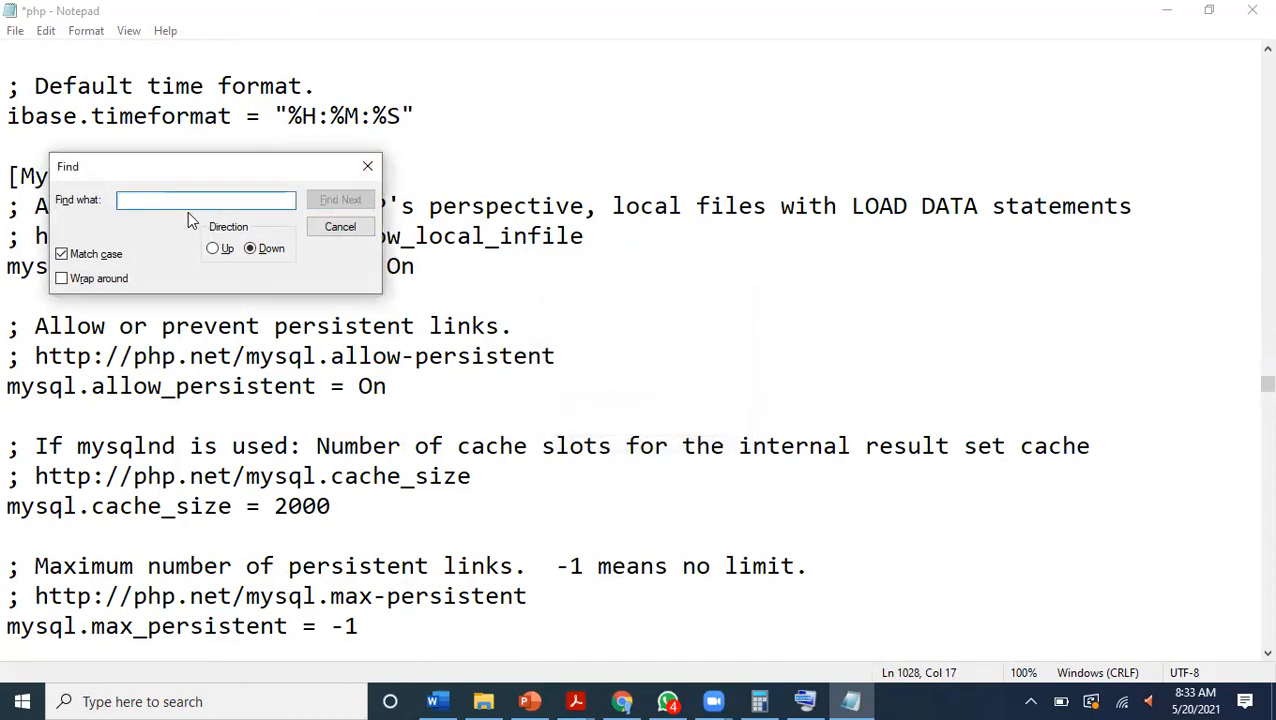
pyautogui.click(366, 167)
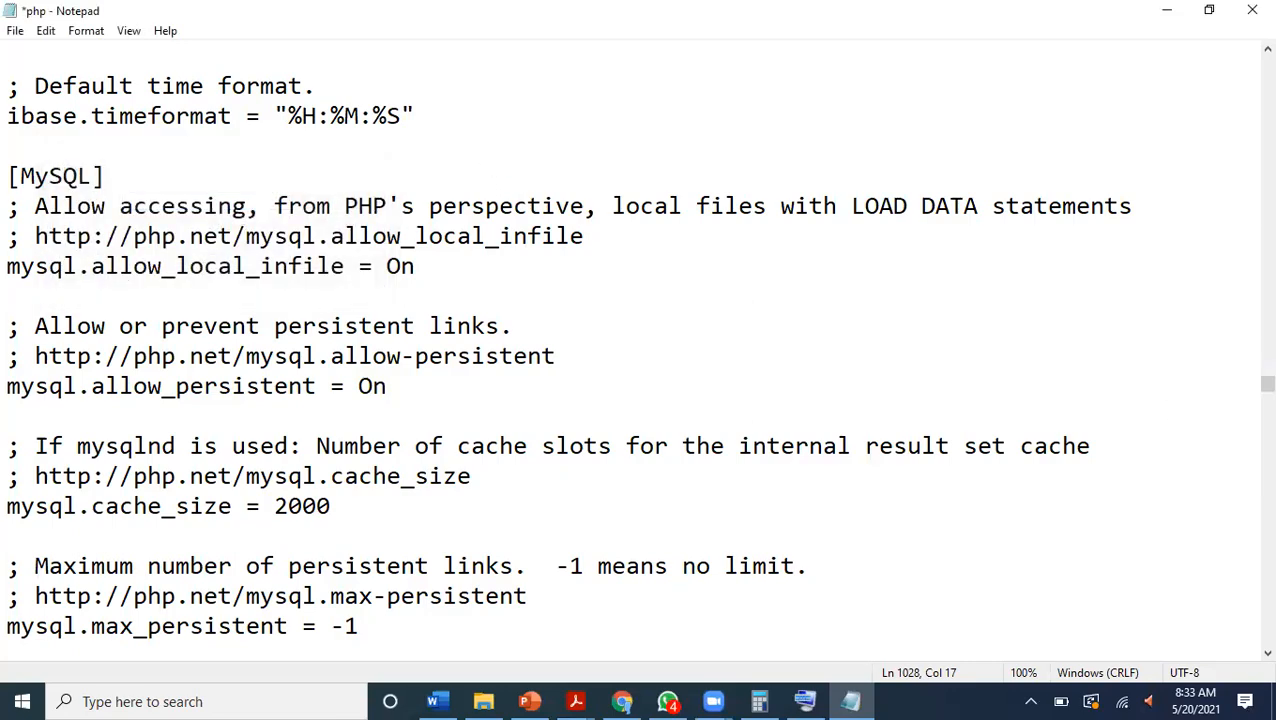
pyautogui.scroll(-20, 638, 350)
pyautogui.scroll(-17, 1182, 404)
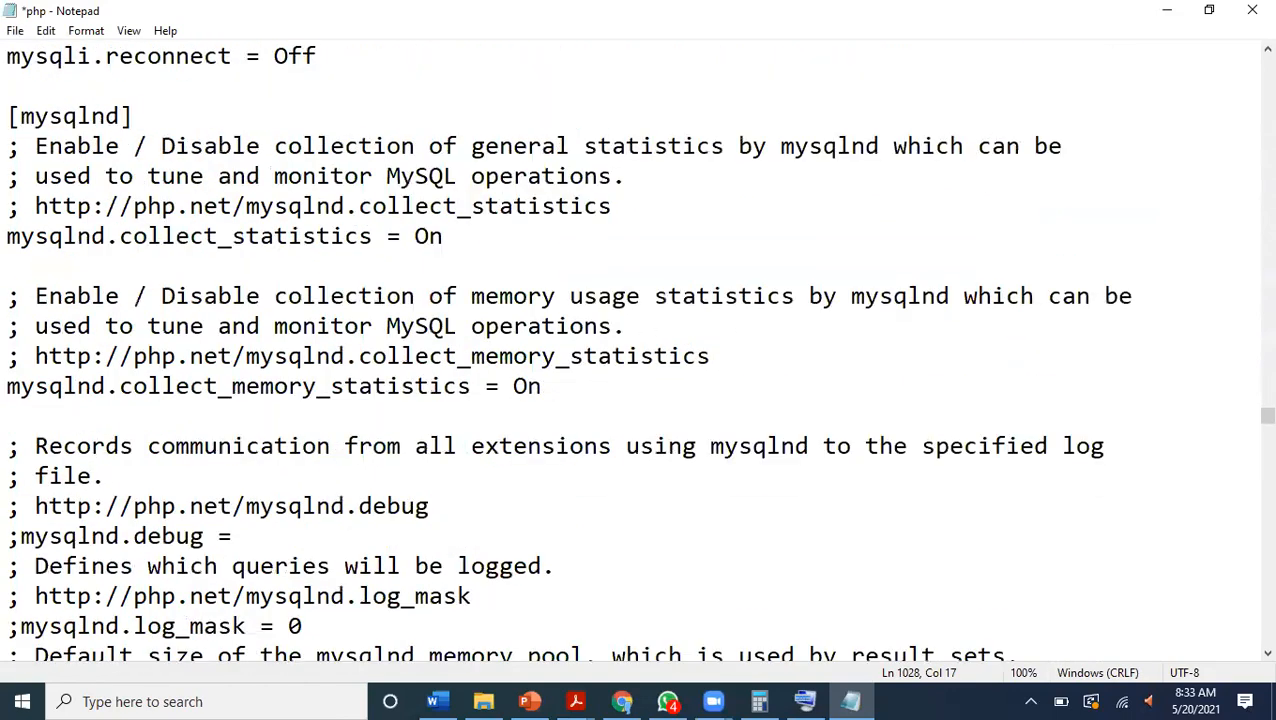
pyautogui.scroll(-6, 1183, 404)
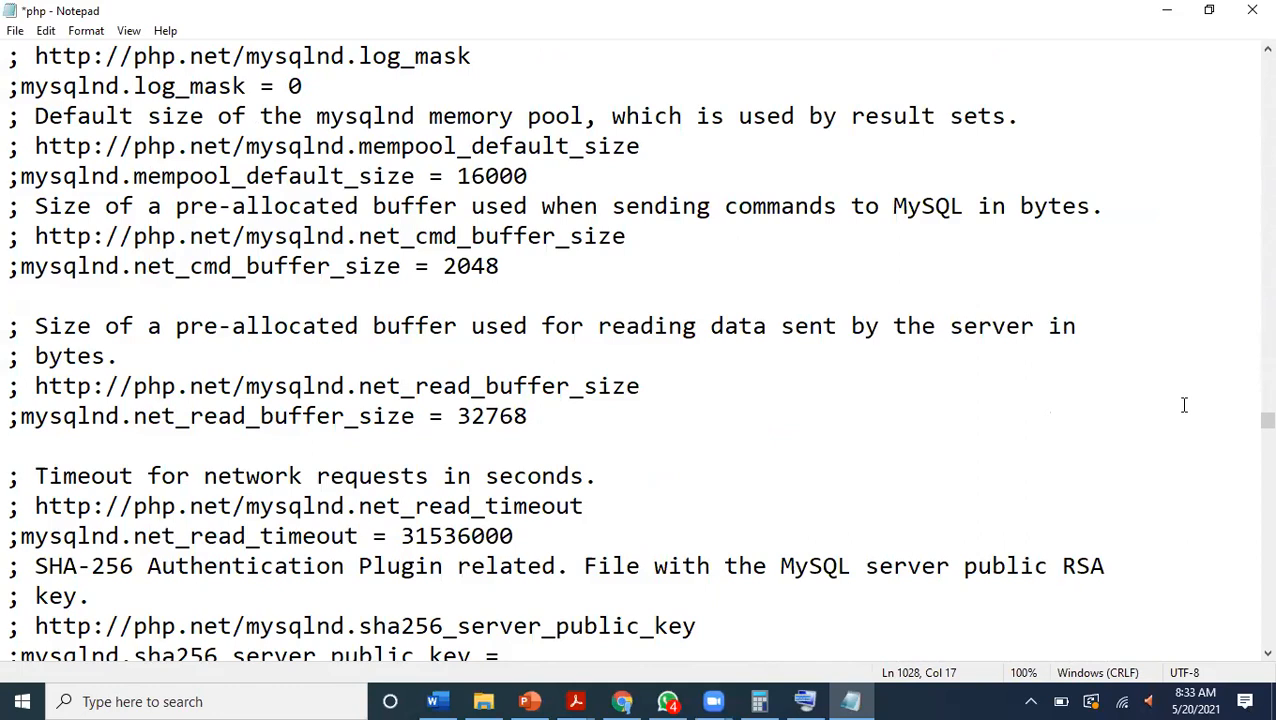
# Search php.ini for "localhost" once more after the mysqlnd settings.
pyautogui.hotkey('ctrl', 'f')
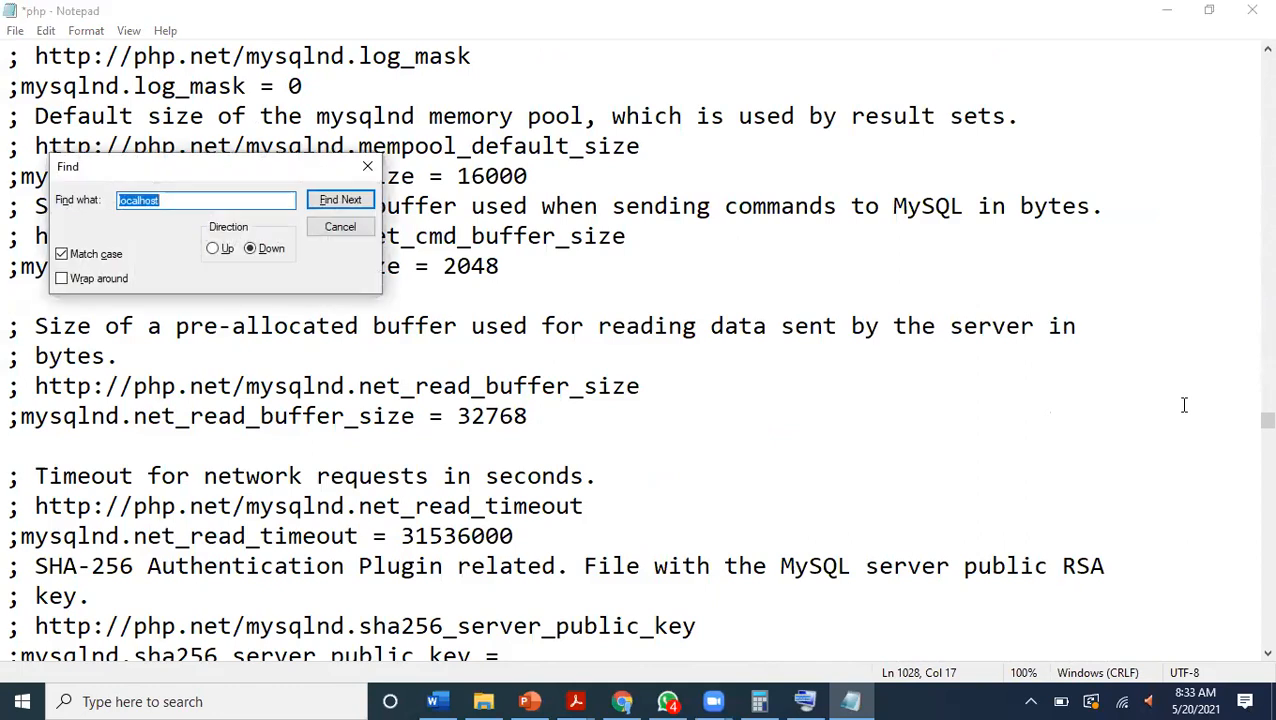
pyautogui.press('Return')
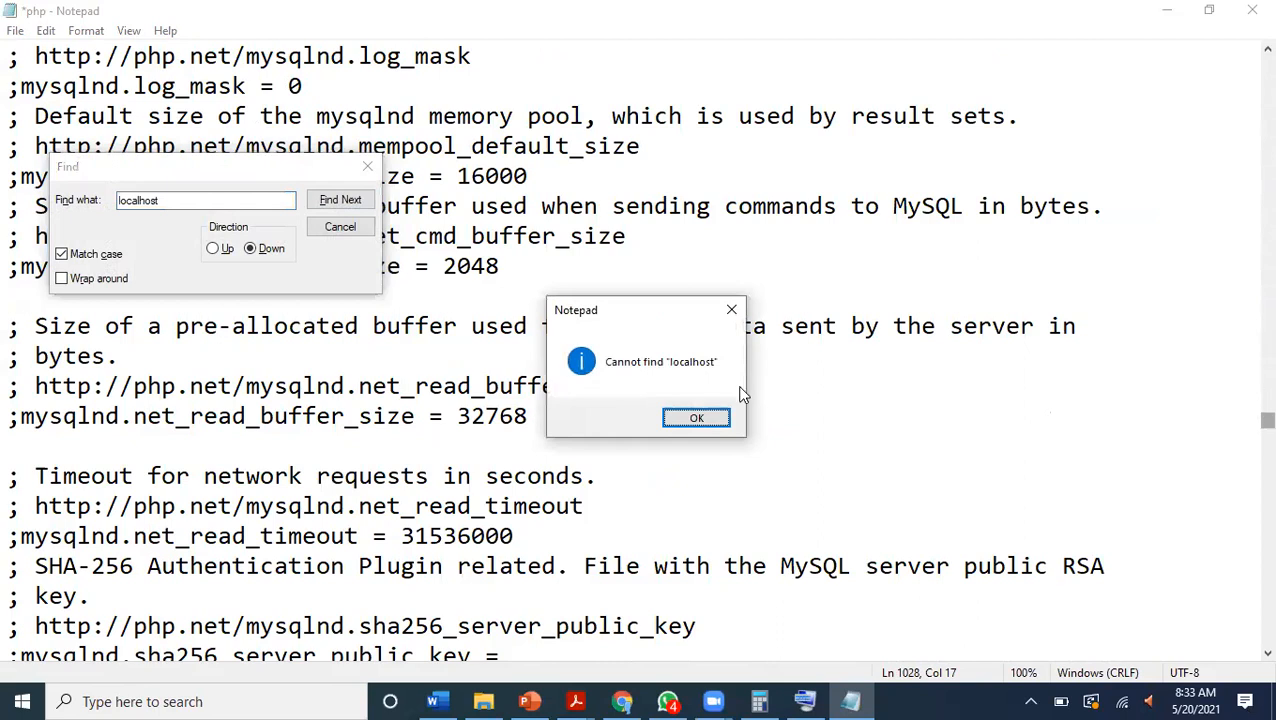
pyautogui.click(731, 310)
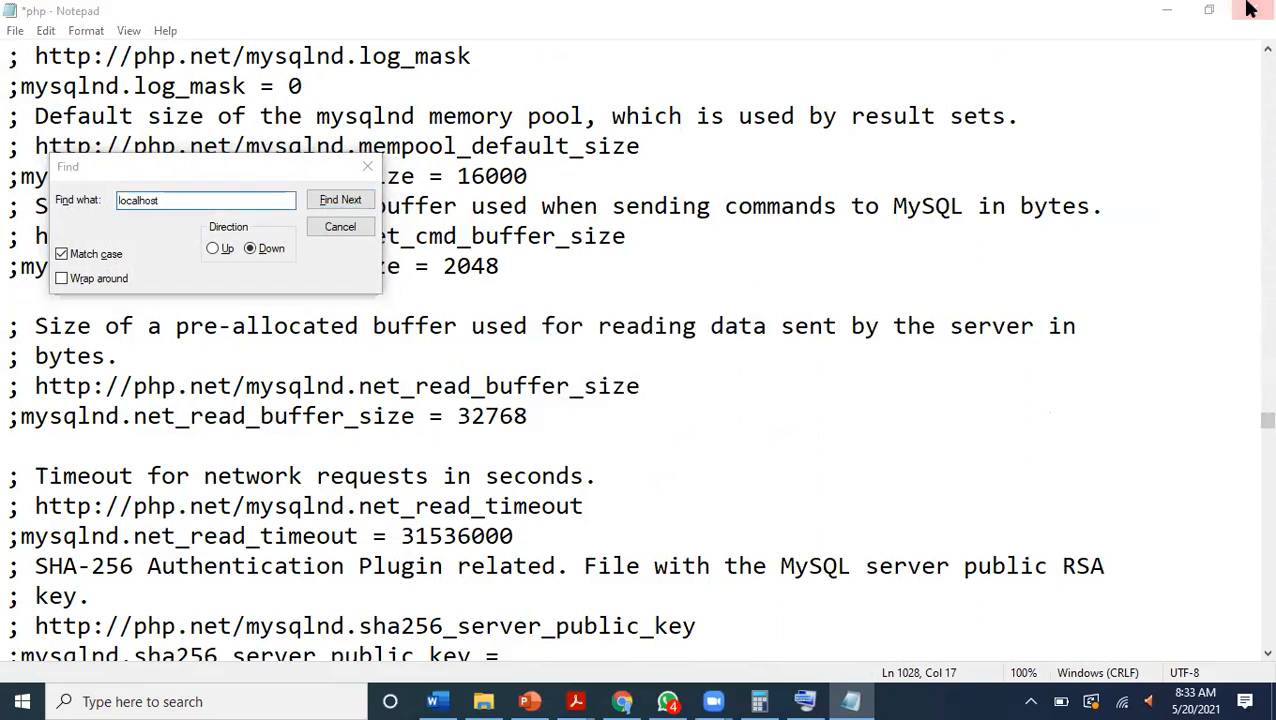
# Close the modified php.ini and reopen it from WampServer's PHP options.
pyautogui.hotkey('alt', 'F4')
pyautogui.click(646, 367)
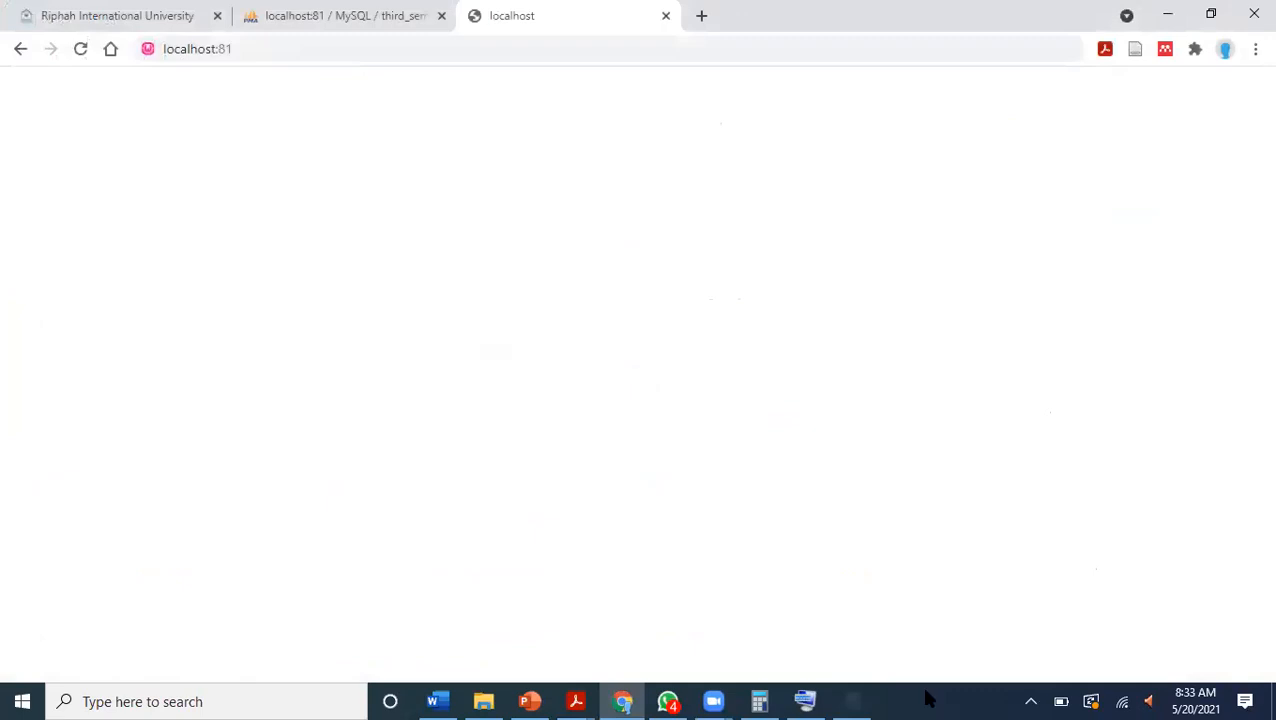
pyautogui.click(1031, 700)
pyautogui.click(958, 628)
pyautogui.moveTo(995, 468)
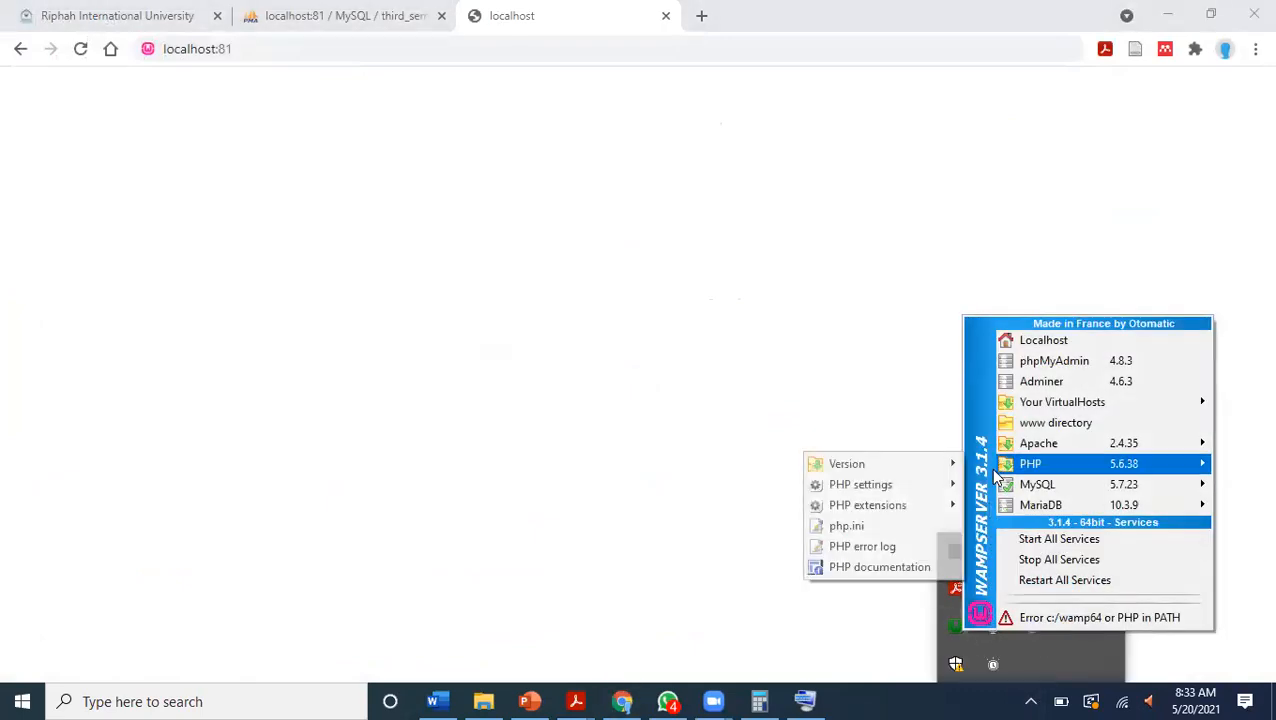
pyautogui.click(879, 522)
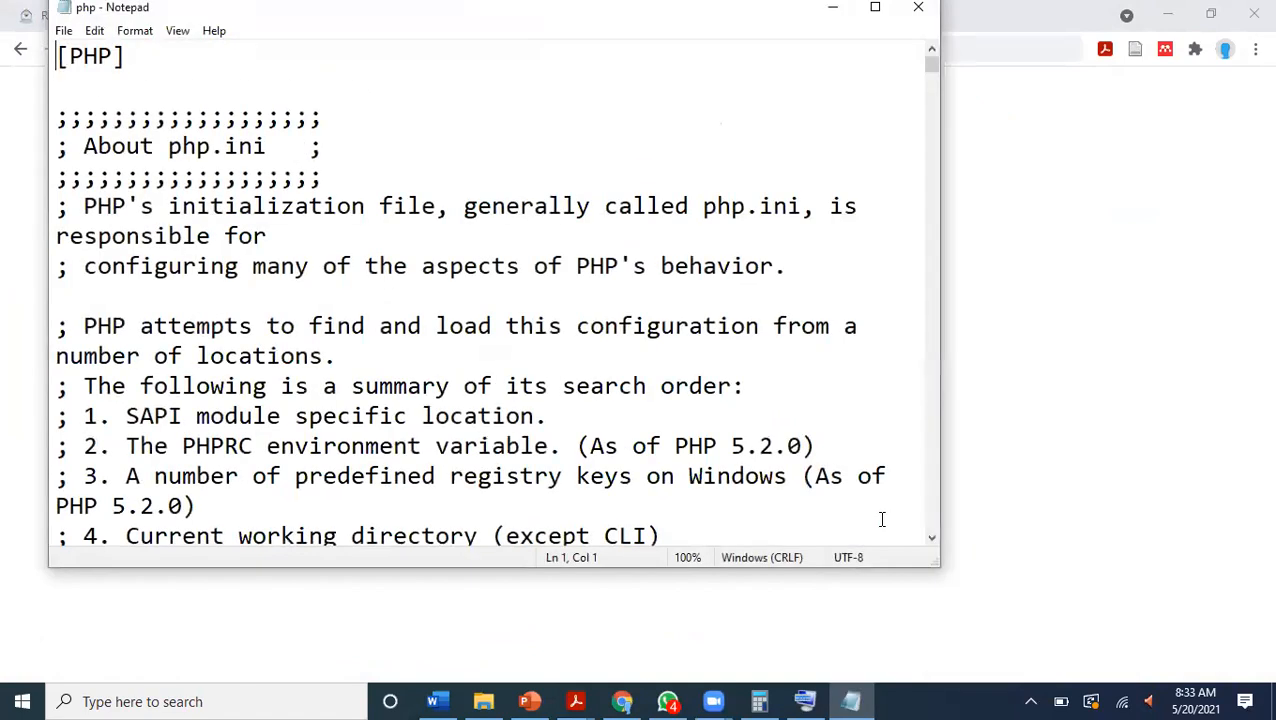
# Search the reopened php.ini for "localhost", look for a further occurrence, and close the Find dialog.
pyautogui.hotkey('ctrl', 'f')
pyautogui.press('Return')
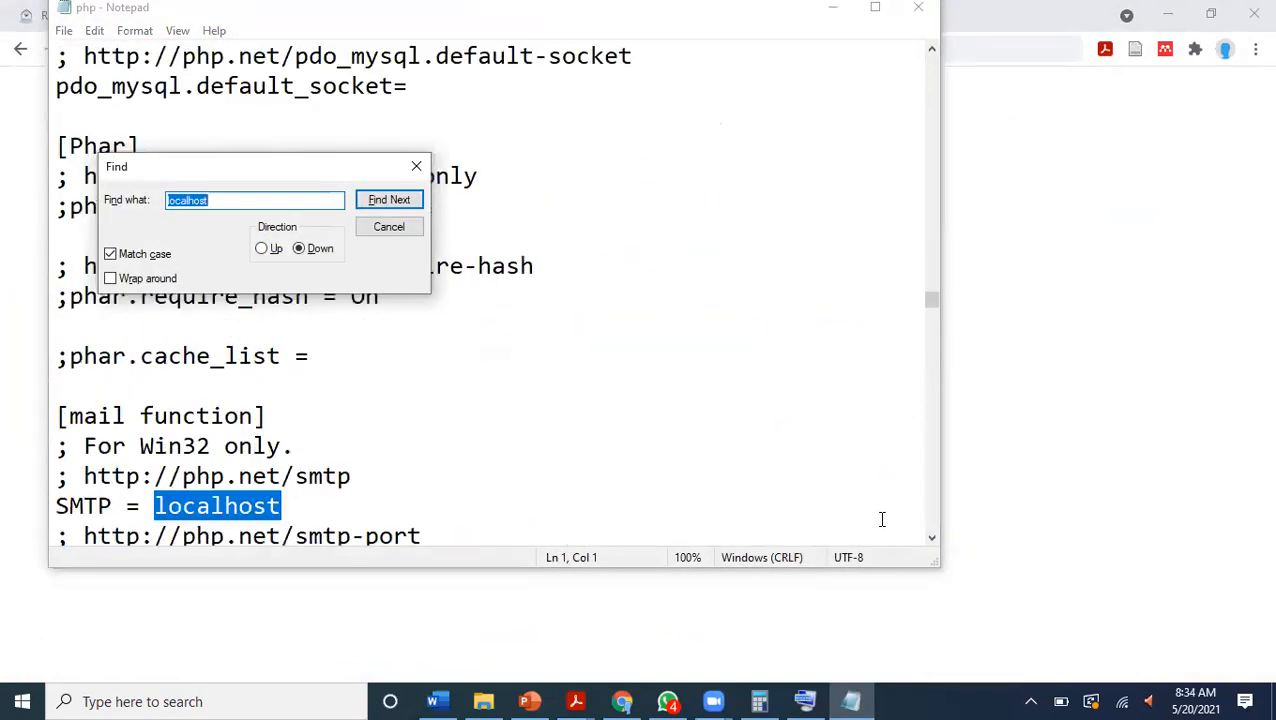
pyautogui.press('Return')
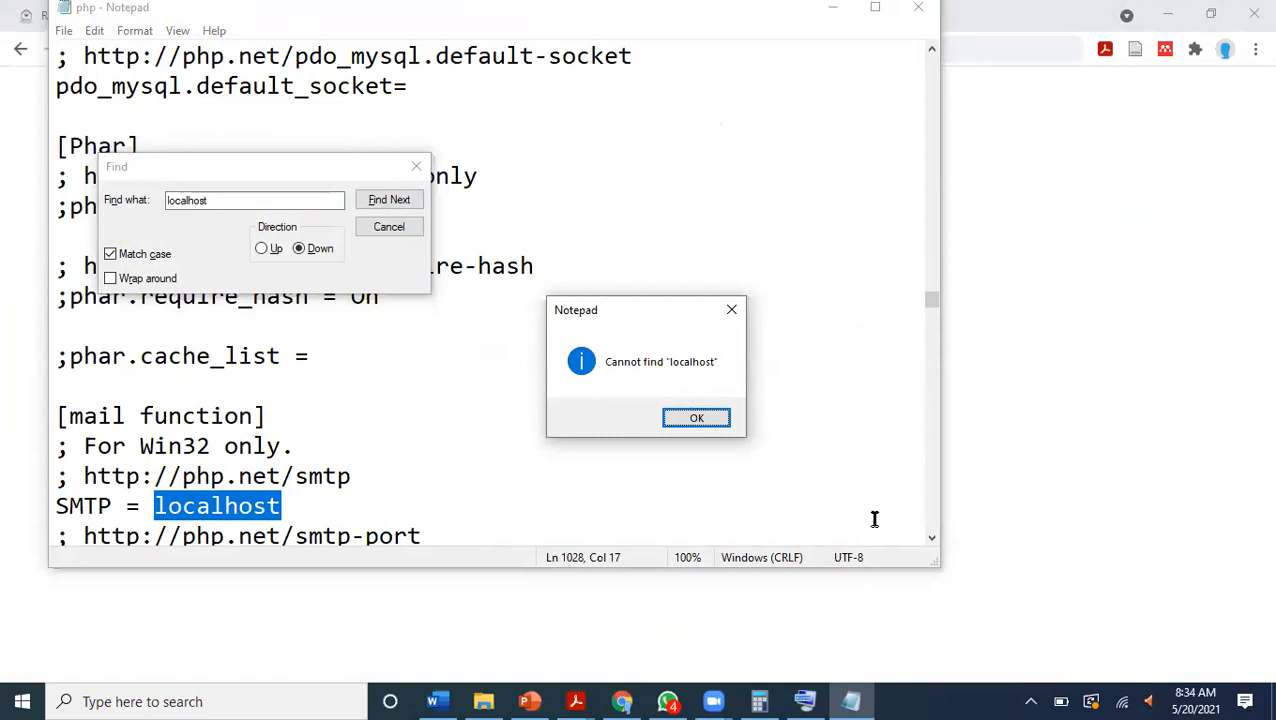
pyautogui.click(697, 418)
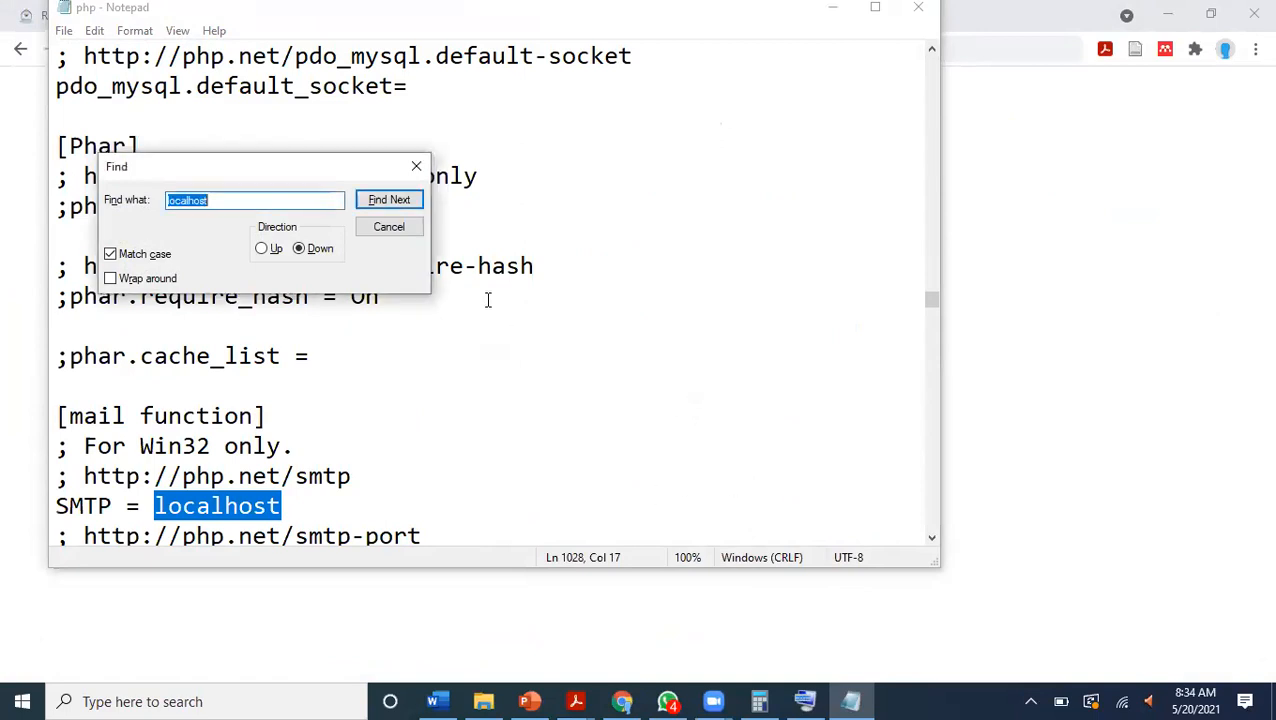
pyautogui.moveTo(377, 170); pyautogui.dragTo(362, 128)
pyautogui.click(398, 127)
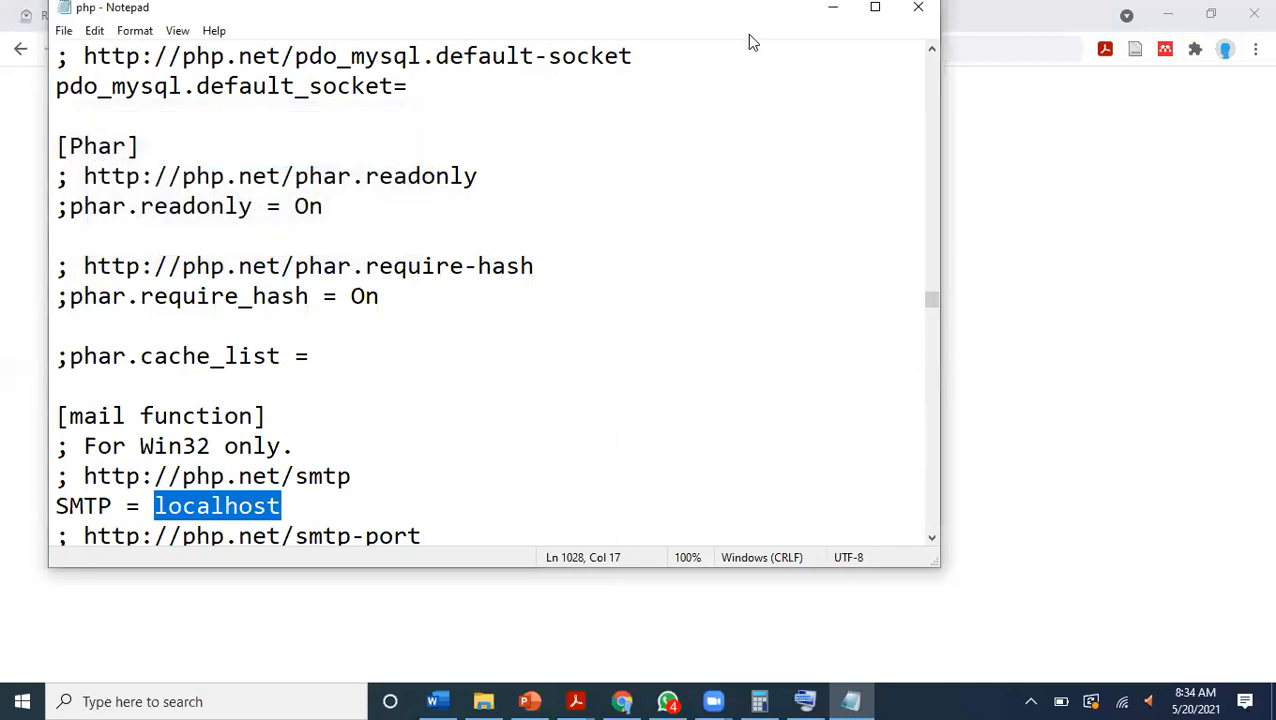
# Maximize the php.ini window, return to the beginning of the file, and search for "localhost".
pyautogui.click(874, 8)
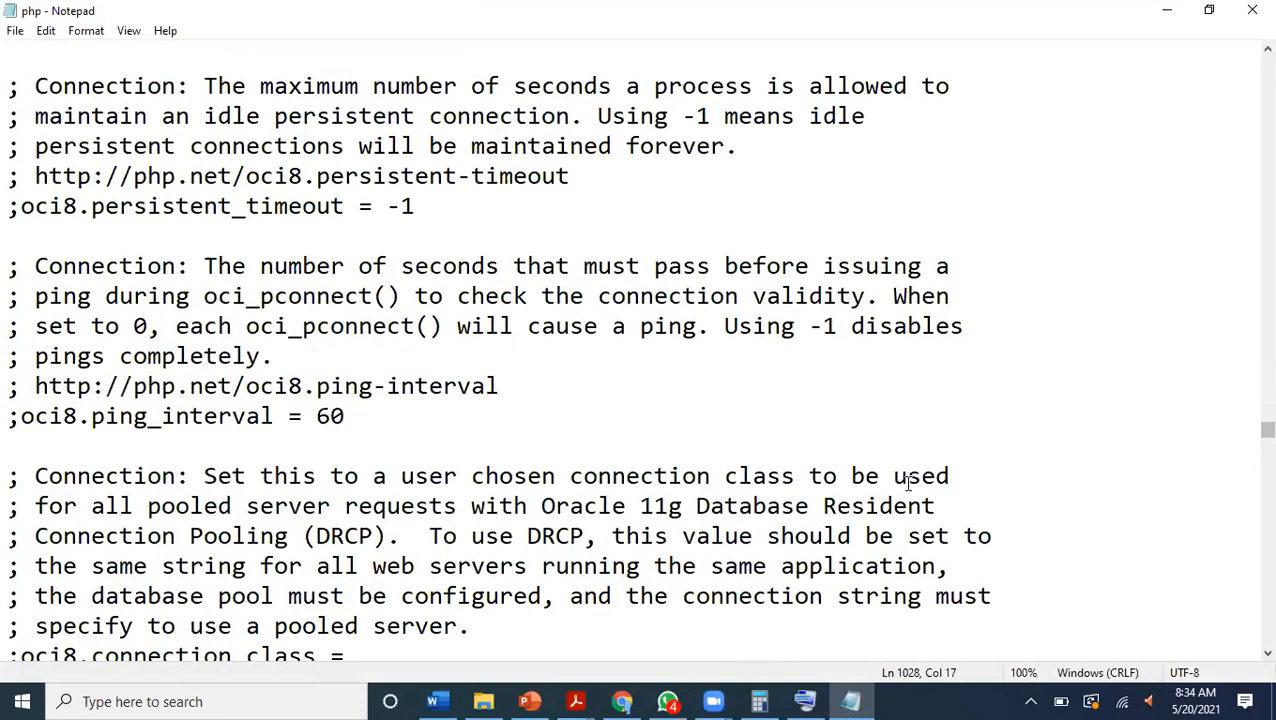
pyautogui.moveTo(1265, 430); pyautogui.dragTo(1248, 60)
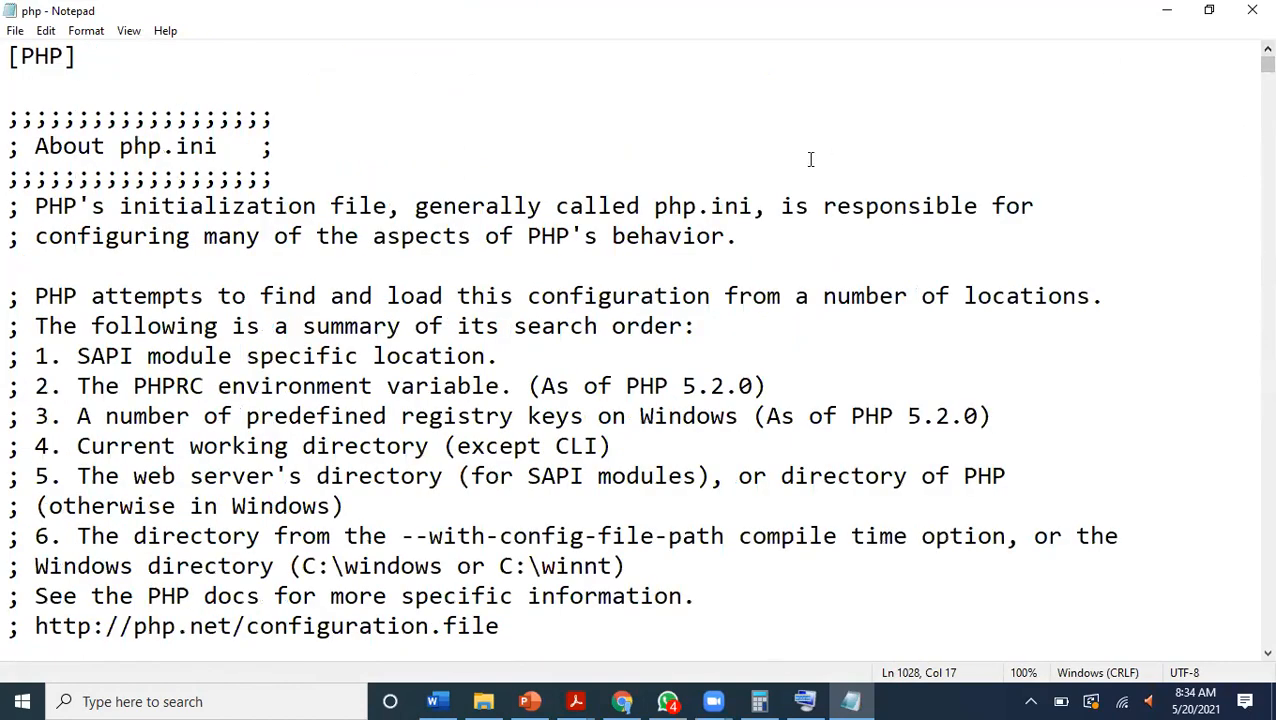
pyautogui.hotkey('ctrl', 'f')
pyautogui.write('loca')
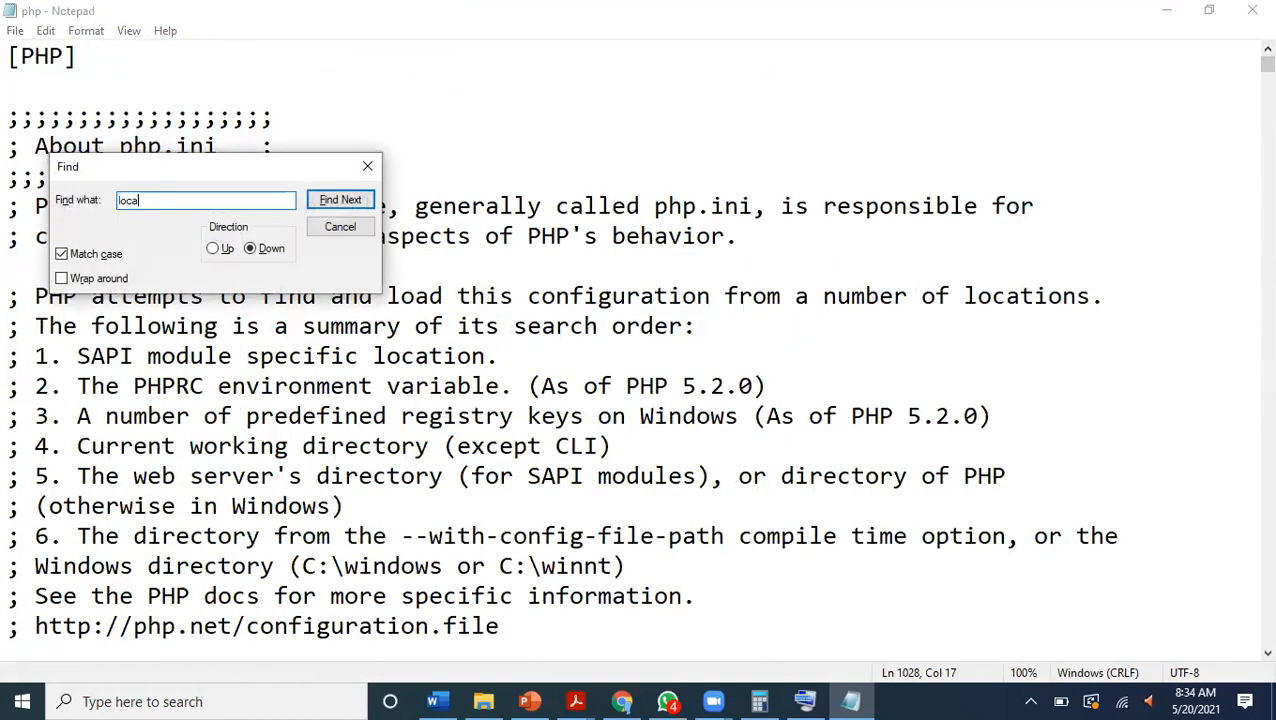
pyautogui.write('t')
pyautogui.press('Return')
pyautogui.press('Return')
# Reverse the search direction to Up, look for "localhost" again, and close the Find dialog.
pyautogui.click(220, 248)
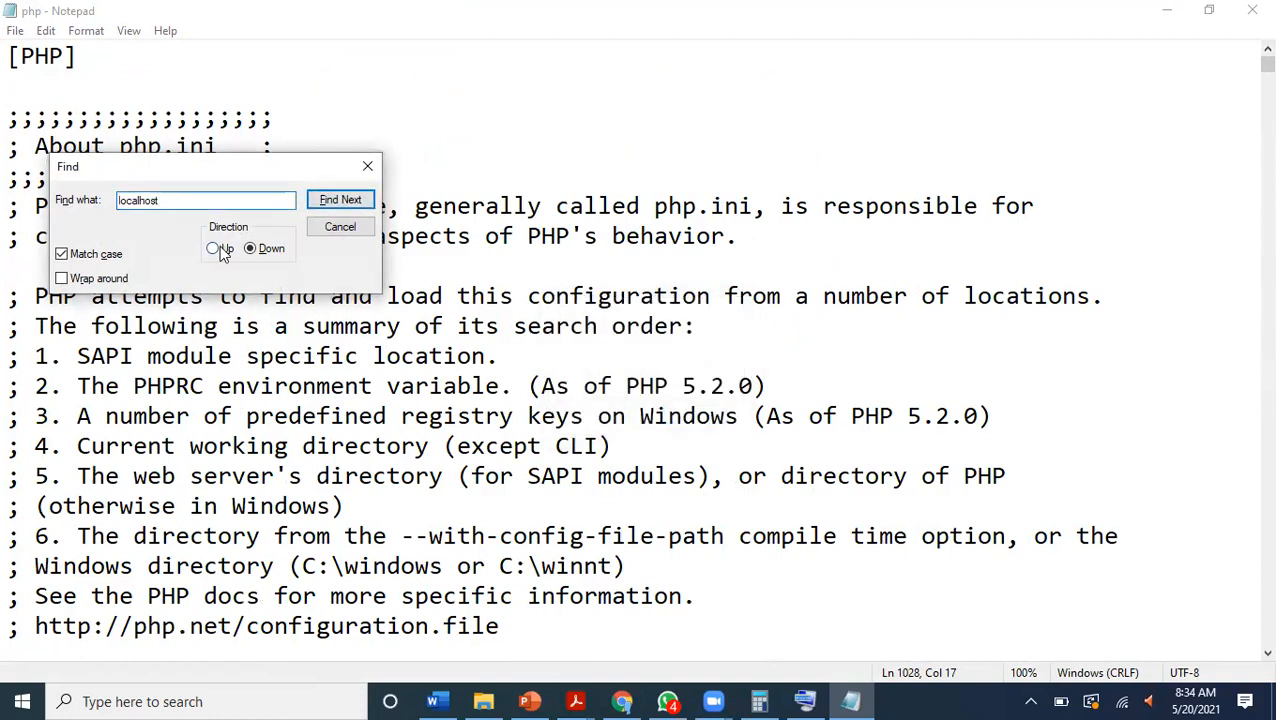
pyautogui.click(359, 199)
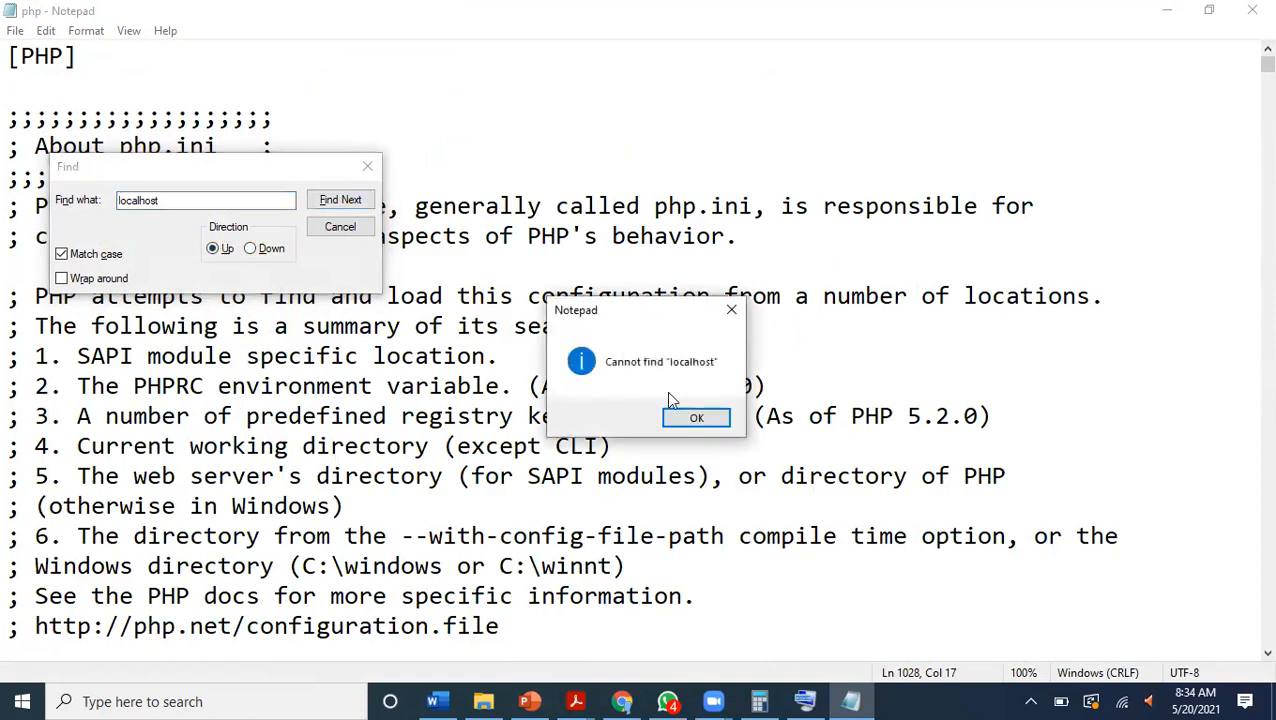
pyautogui.click(697, 417)
pyautogui.click(367, 166)
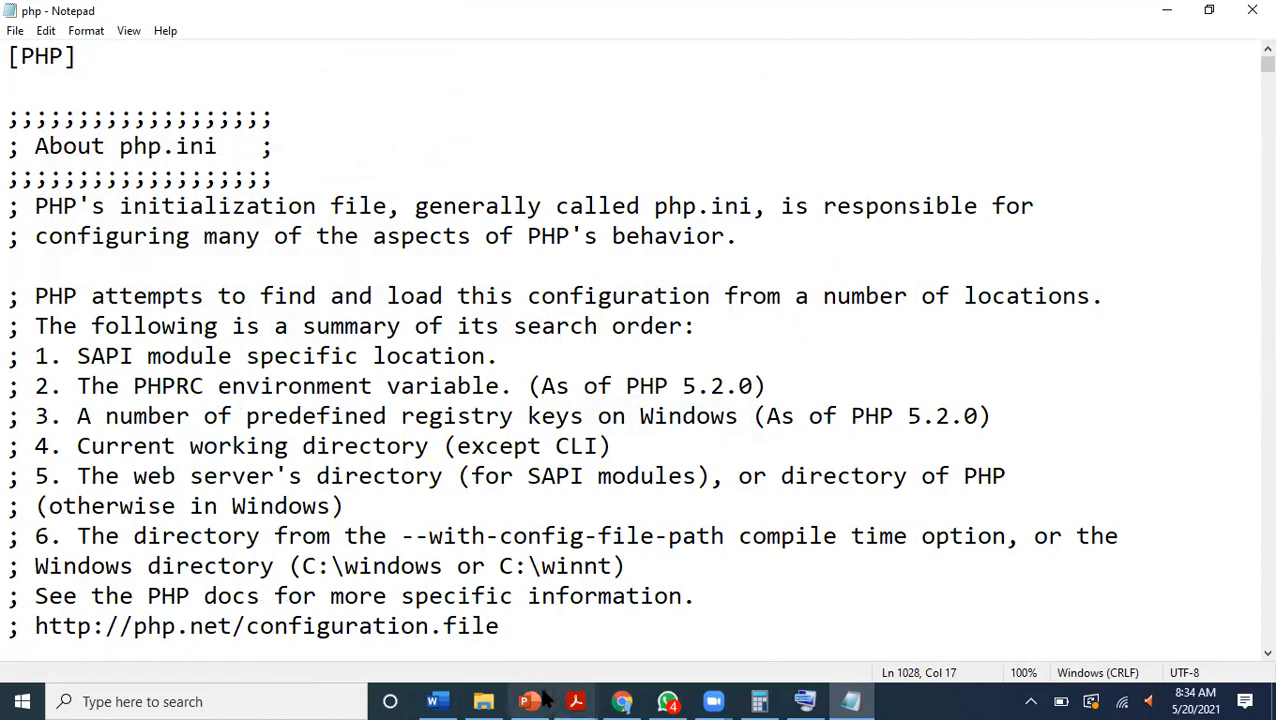
# Switch to File Explorer and open the bin folder inside wamp64 on Local Disk (C:).
pyautogui.click(483, 701)
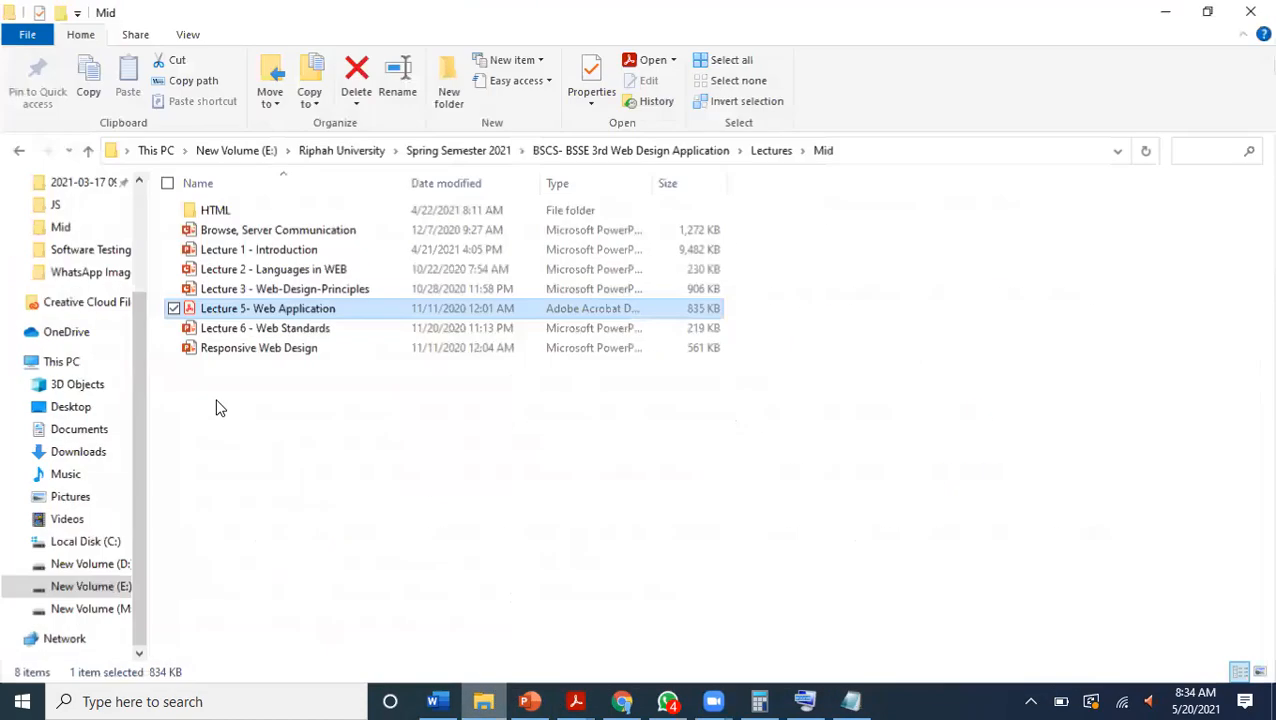
pyautogui.click(100, 541)
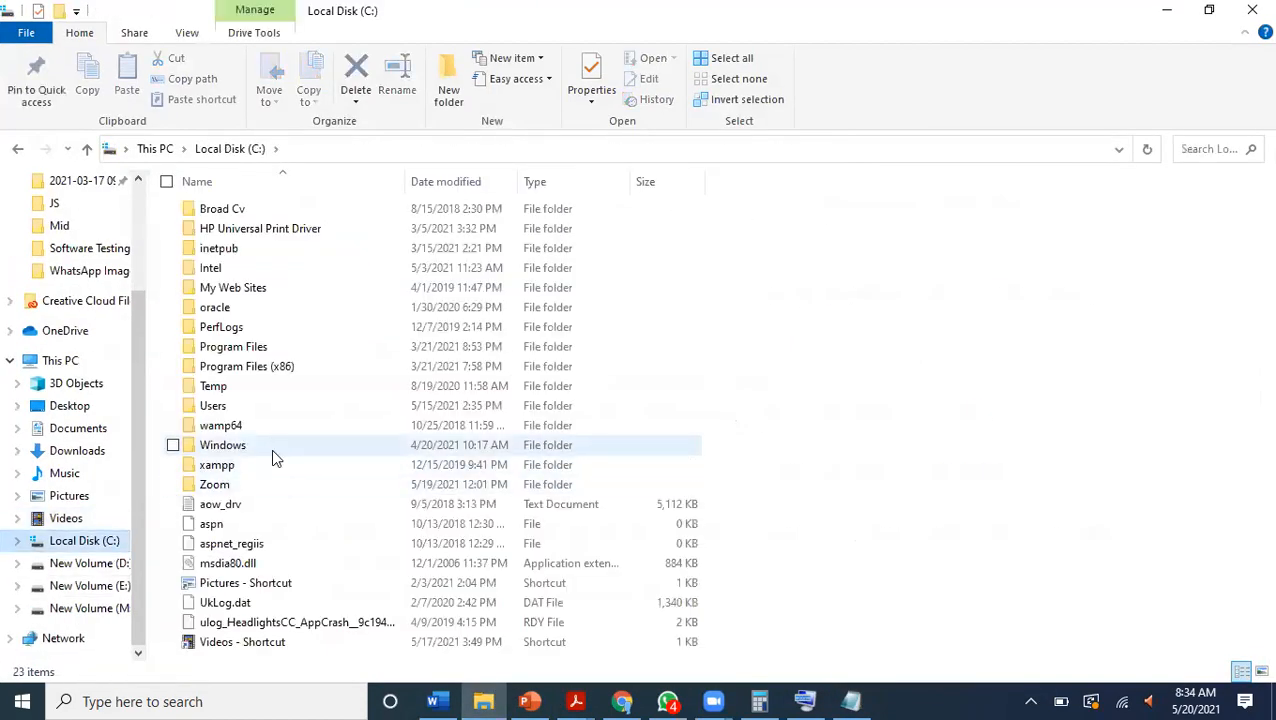
pyautogui.doubleClick(255, 424)
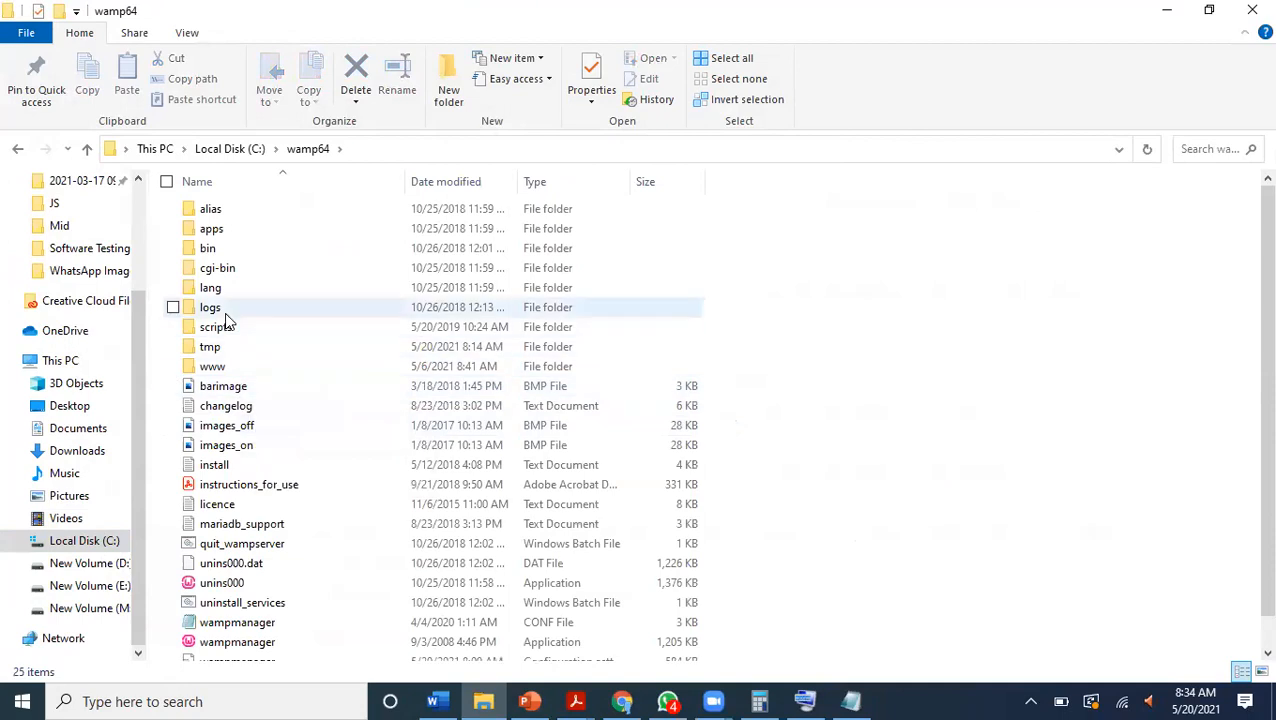
pyautogui.click(215, 248)
pyautogui.doubleClick(215, 248)
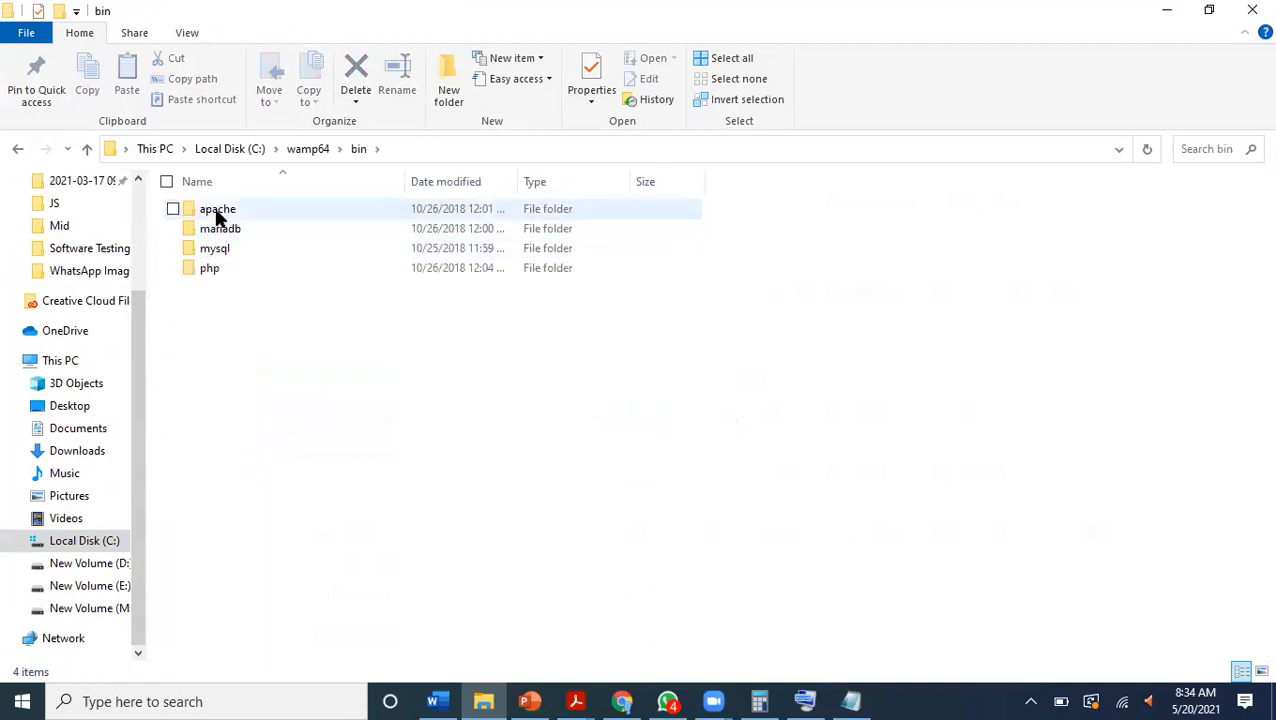
# Look inside the apache folder's apache2.4.35 subfolder.
pyautogui.click(218, 217)
pyautogui.doubleClick(218, 217)
pyautogui.doubleClick(216, 214)
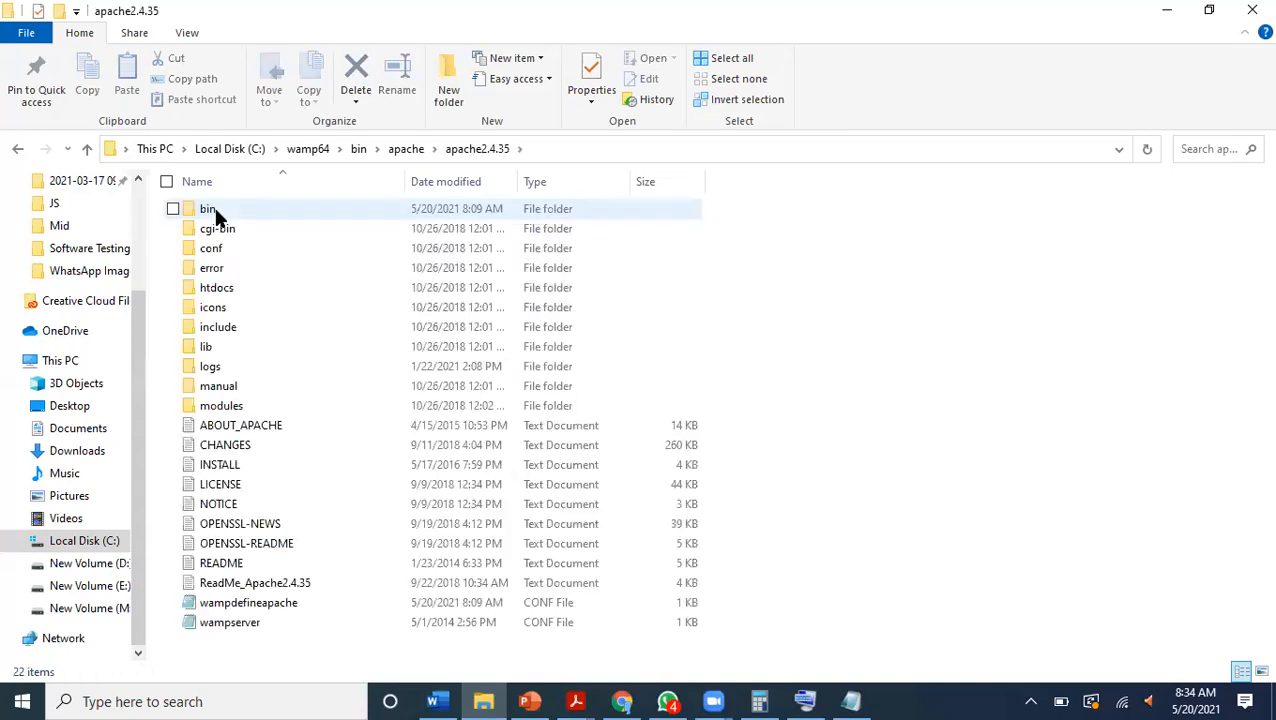
# Return to WampServer's bin folder and open the php5.6.38 folder inside php.
pyautogui.click(20, 150)
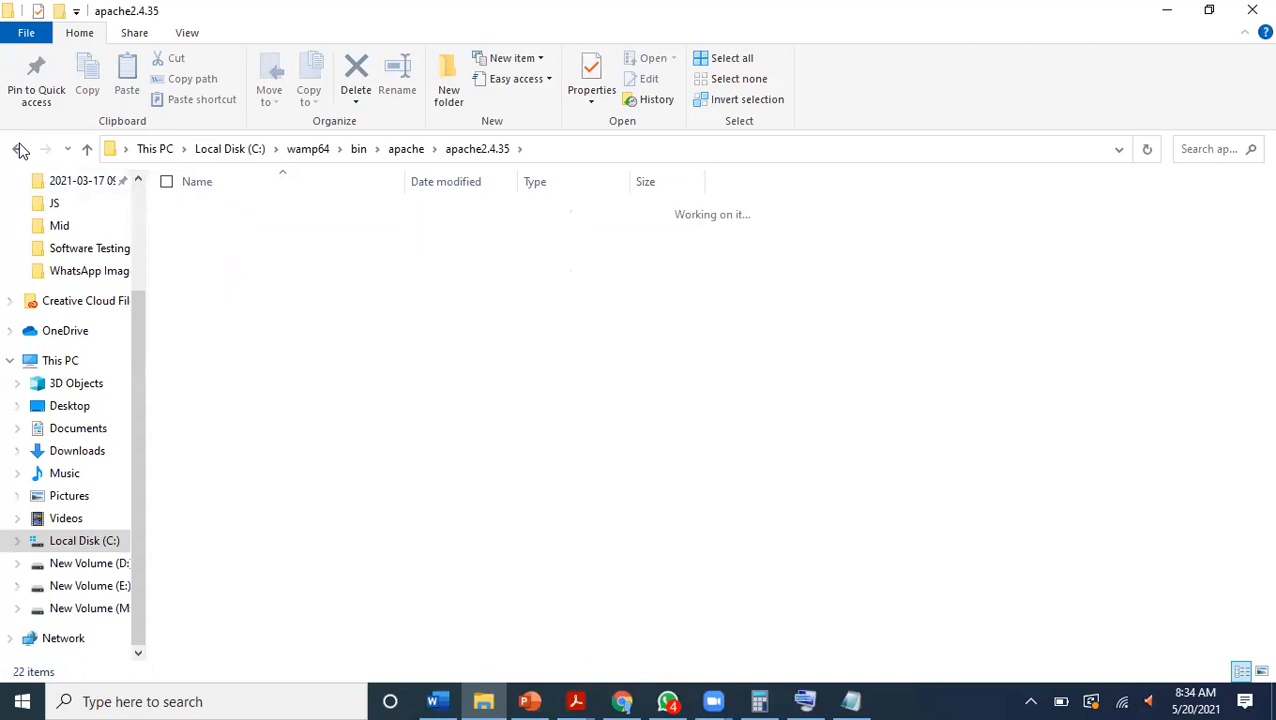
pyautogui.click(20, 150)
pyautogui.doubleClick(211, 271)
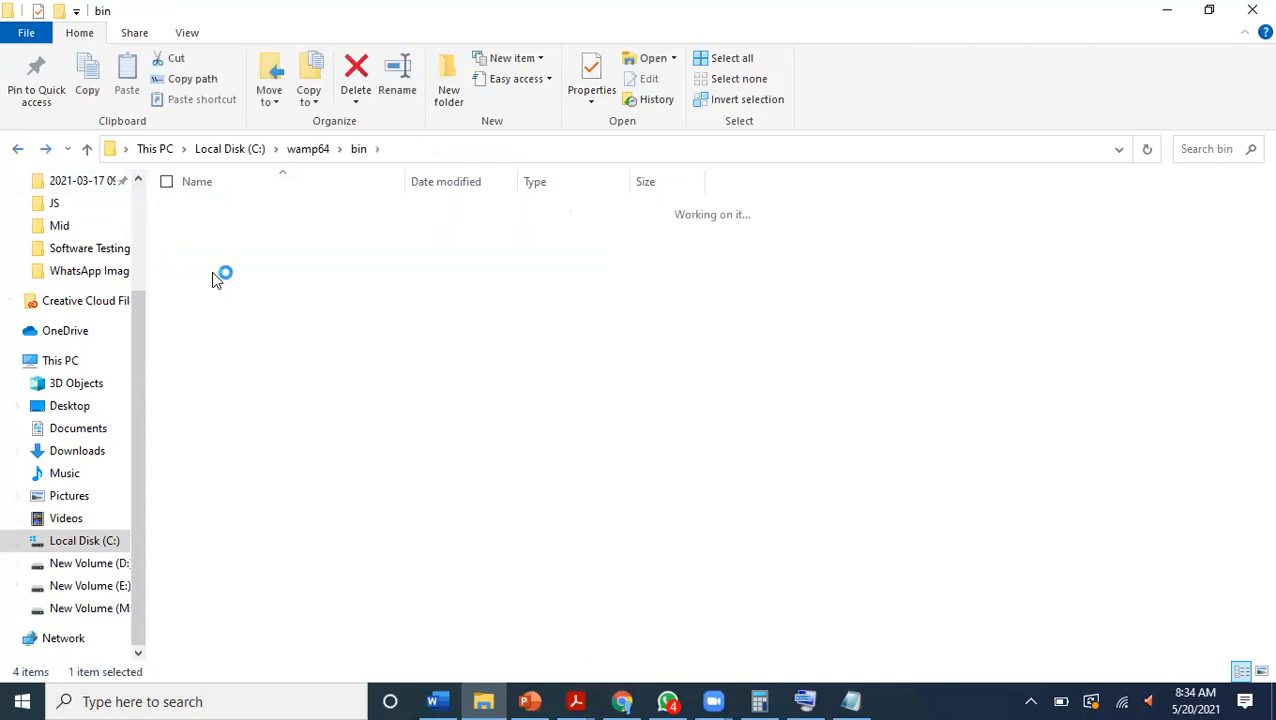
pyautogui.doubleClick(223, 208)
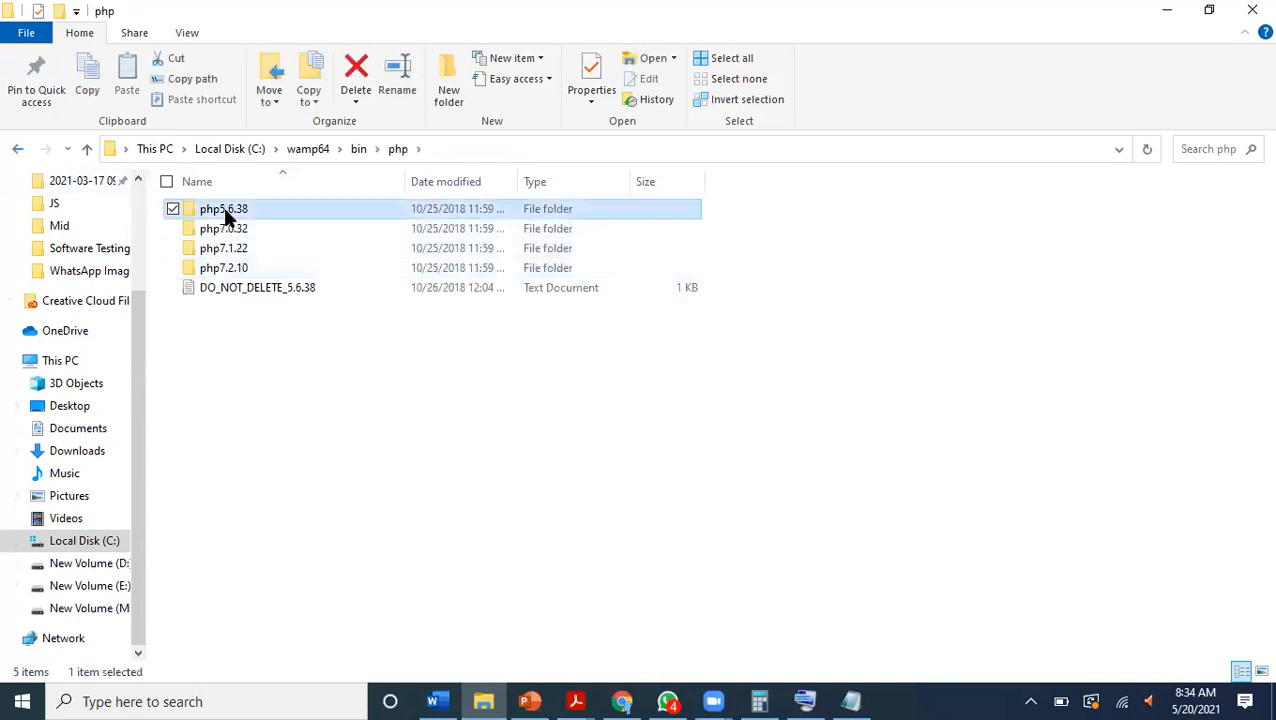
pyautogui.hotkey('ctrl', 'f')
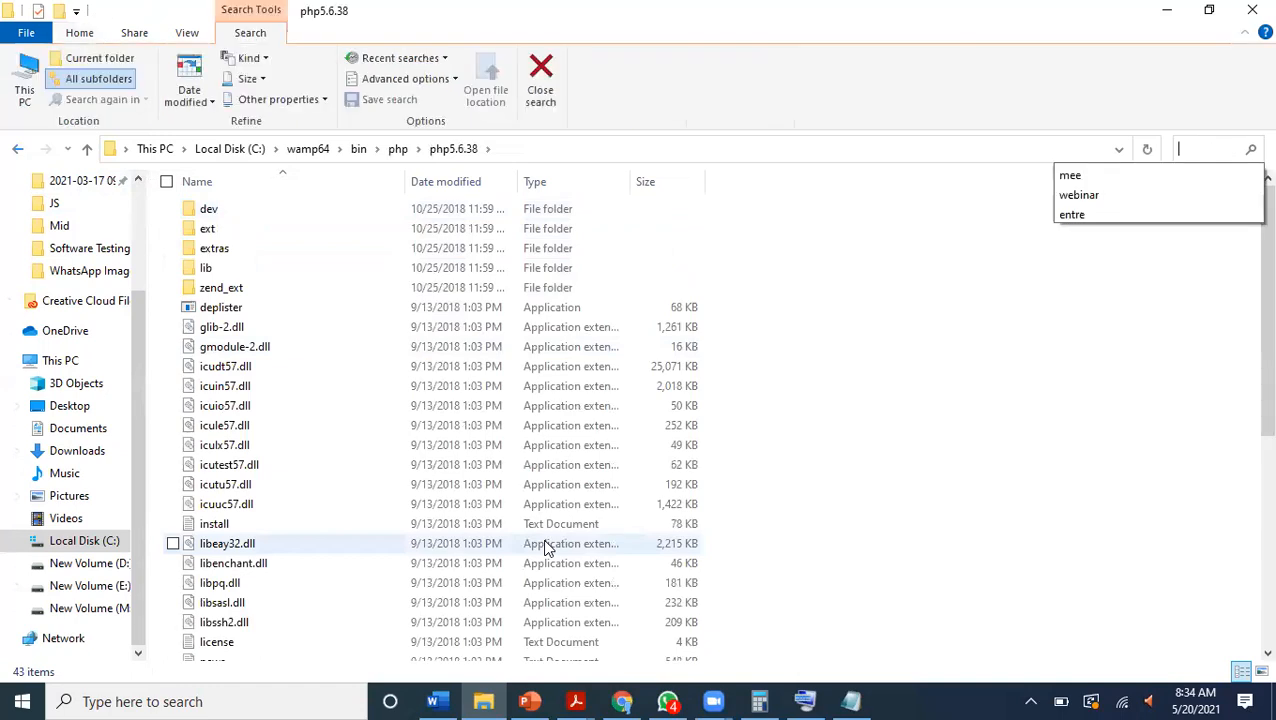
pyautogui.write('ppp')
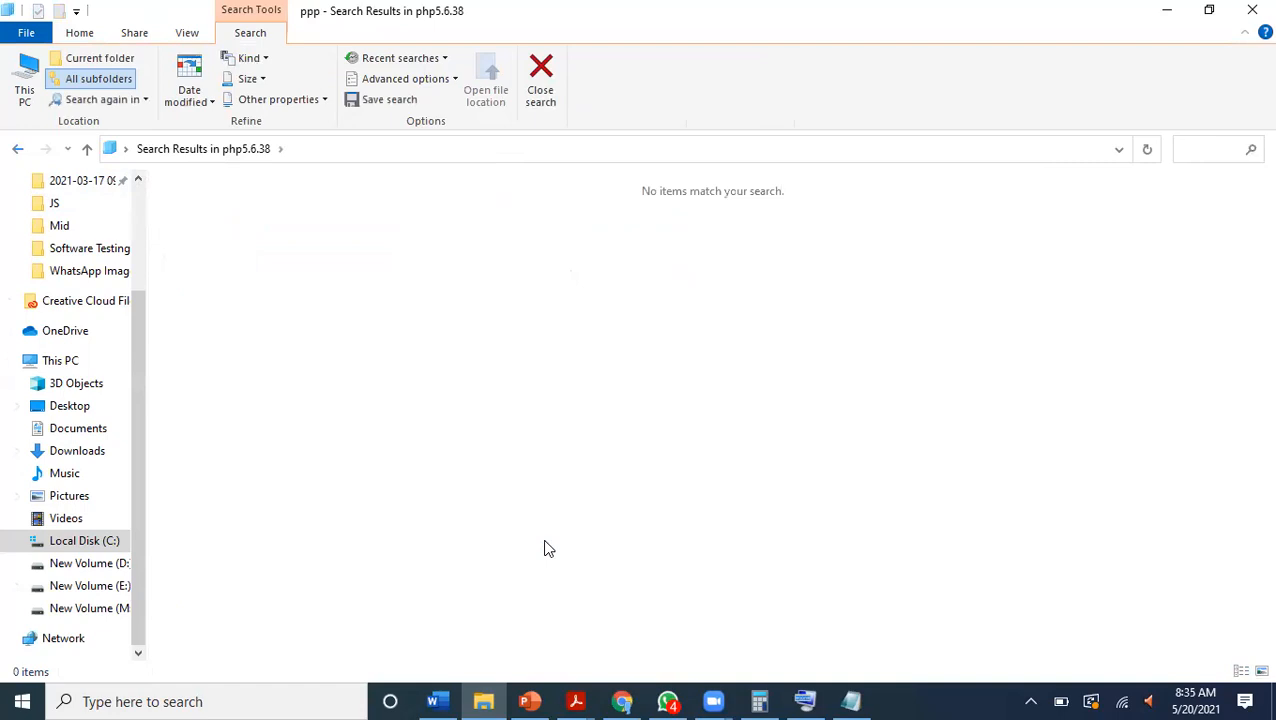
pyautogui.press('BackSpace')
pyautogui.press('BackSpace')
pyautogui.press('BackSpace')
# Open the php configuration settings file from the php5.6.38 folder.
pyautogui.scroll(-6, 547, 548)
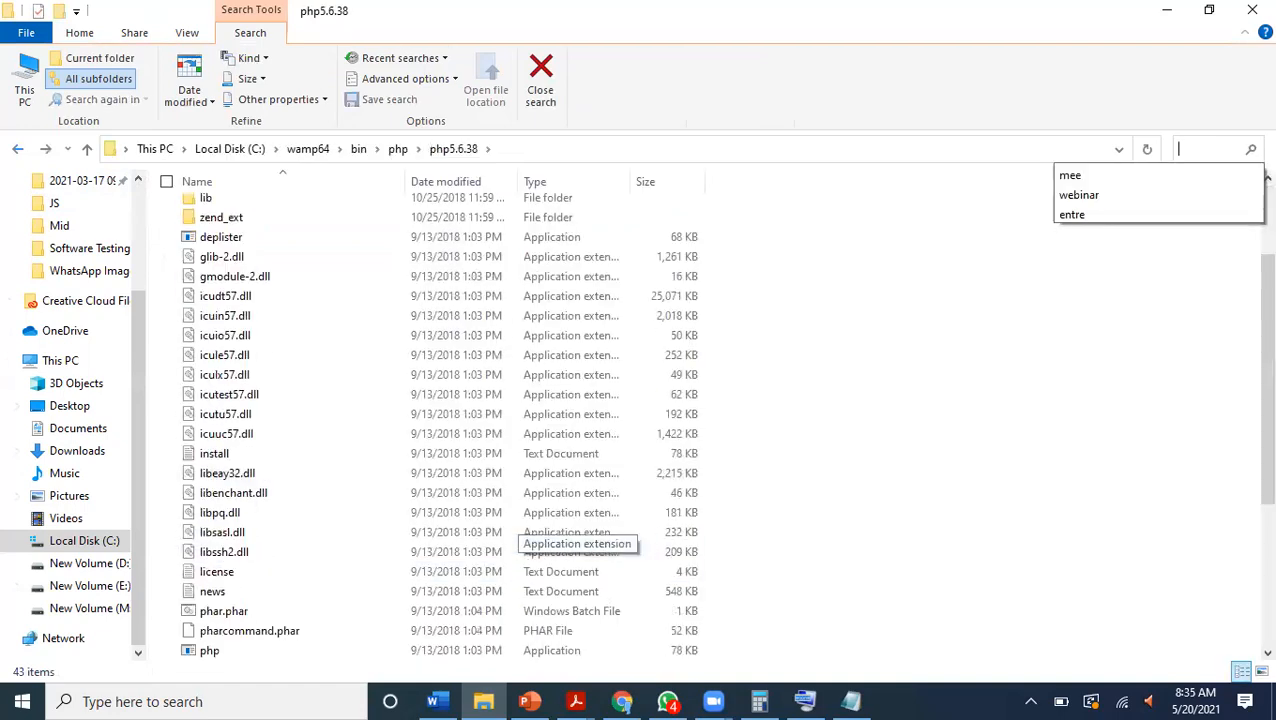
pyautogui.scroll(-2, 547, 548)
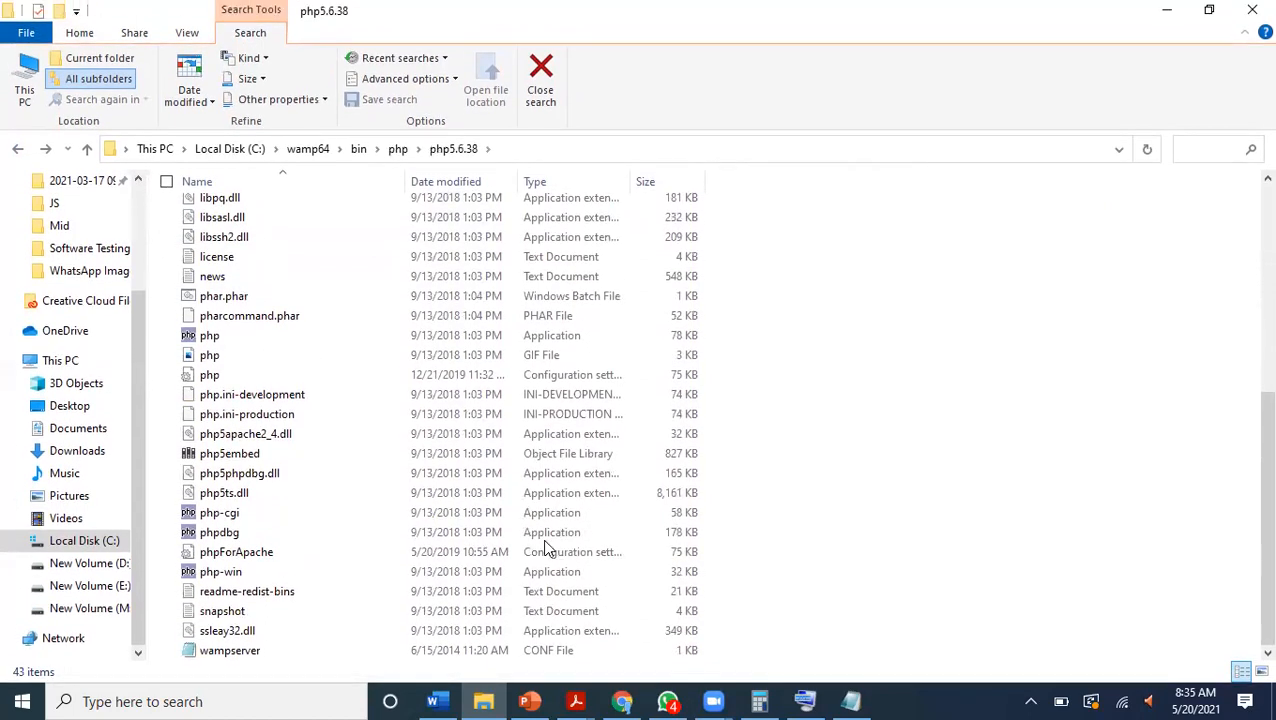
pyautogui.click(214, 377)
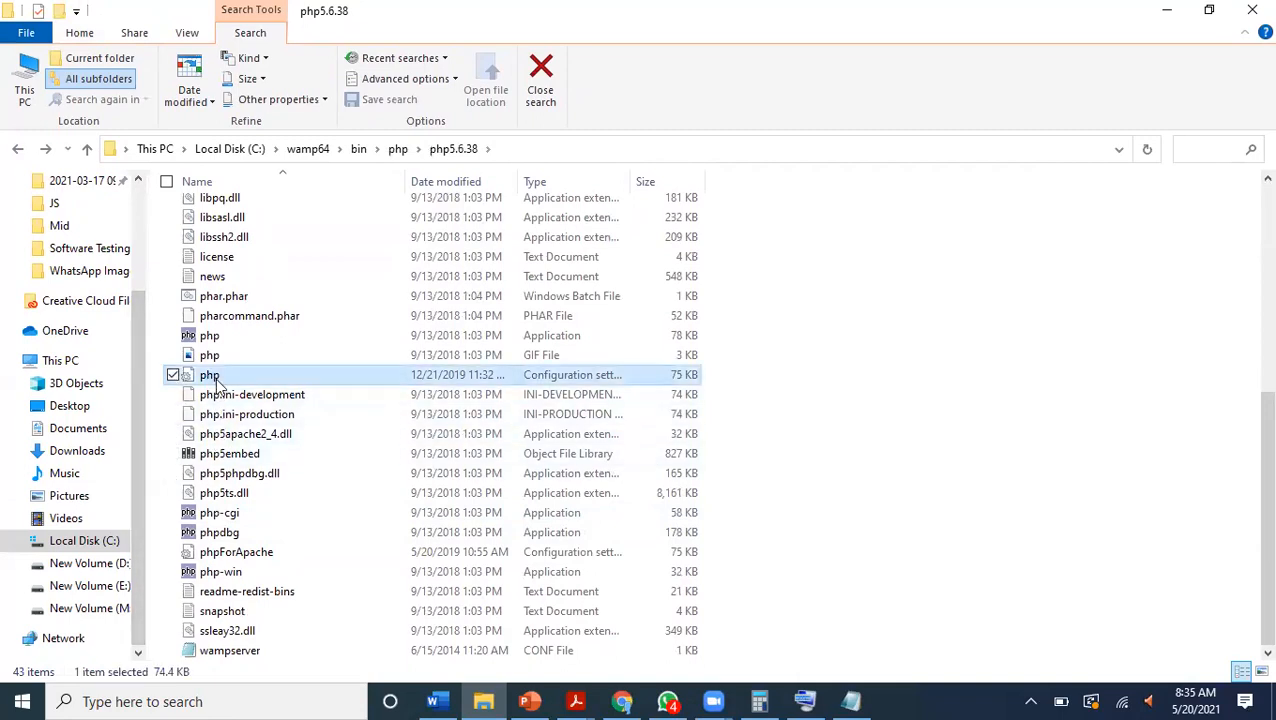
pyautogui.doubleClick(216, 382)
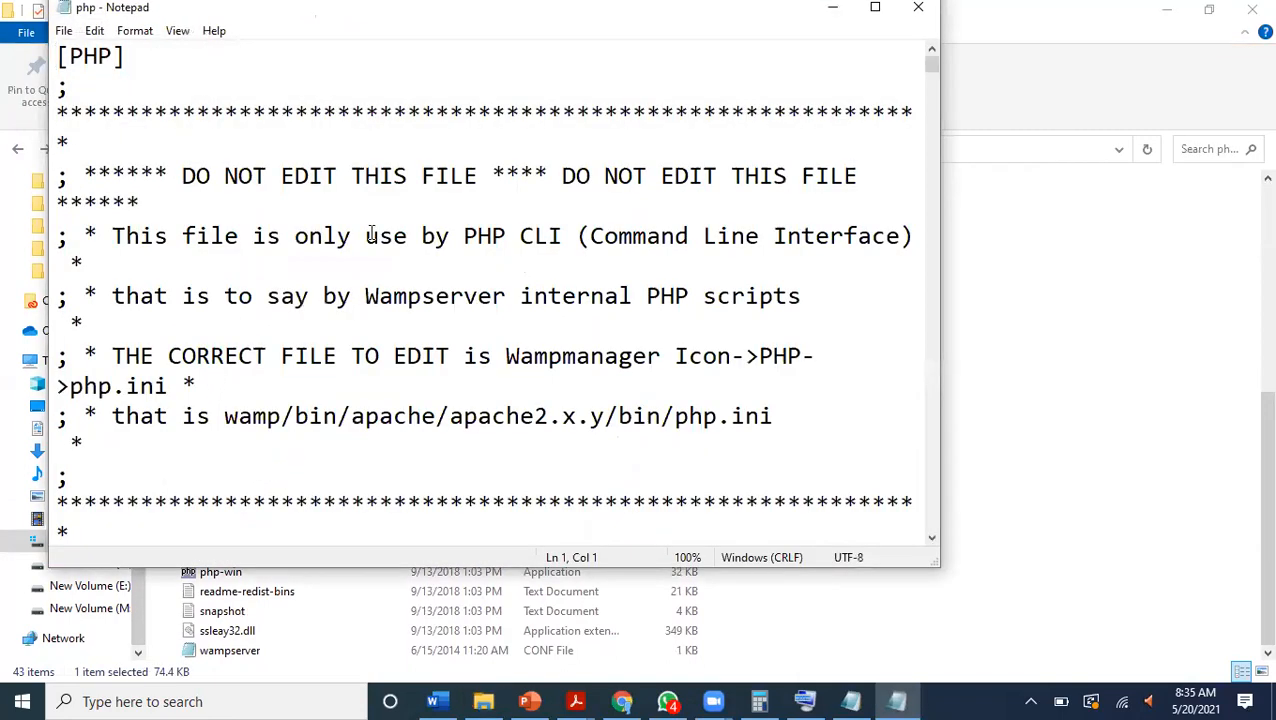
# Search the php configuration file in the maximized Notepad window for localhost, going through its matches.
pyautogui.click(875, 10)
pyautogui.hotkey('ctrl', 'f')
pyautogui.write('lo')
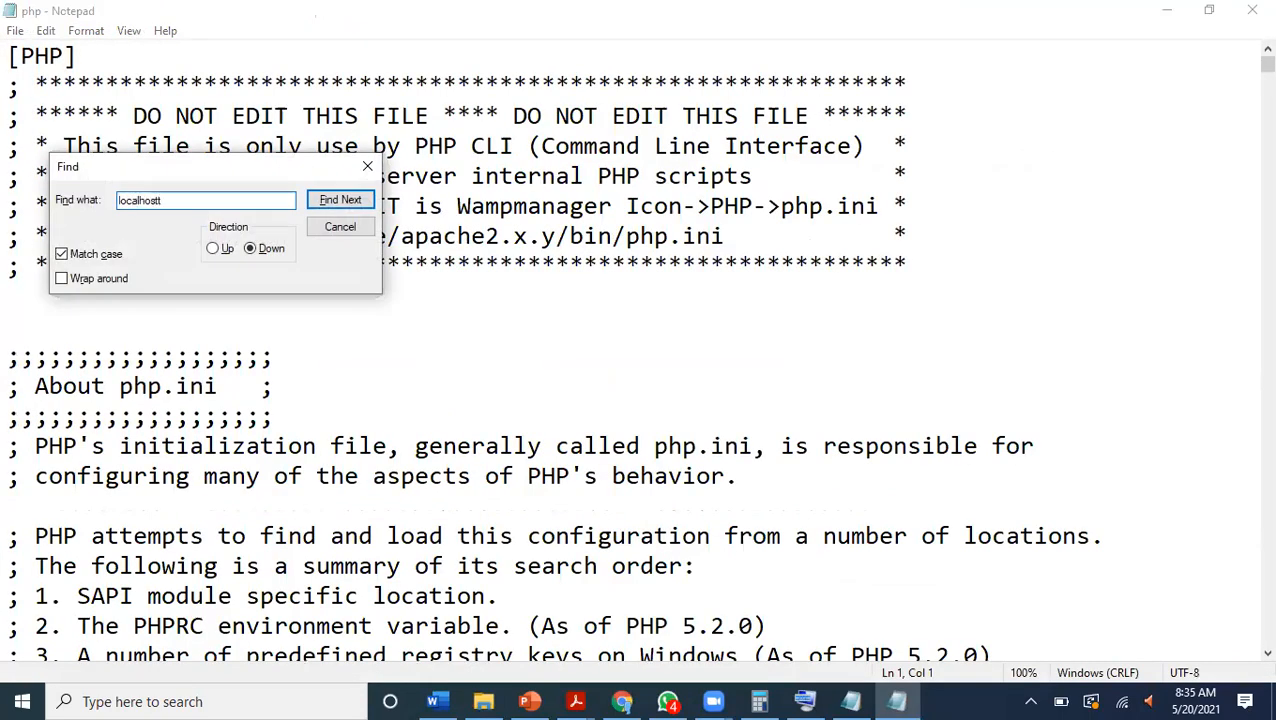
pyautogui.write('calhostt')
pyautogui.press('BackSpace')
pyautogui.press('Return')
pyautogui.press('Return')
pyautogui.press('Return')
pyautogui.press('Return')
pyautogui.press('Return')
pyautogui.press('Return')
pyautogui.press('Return')
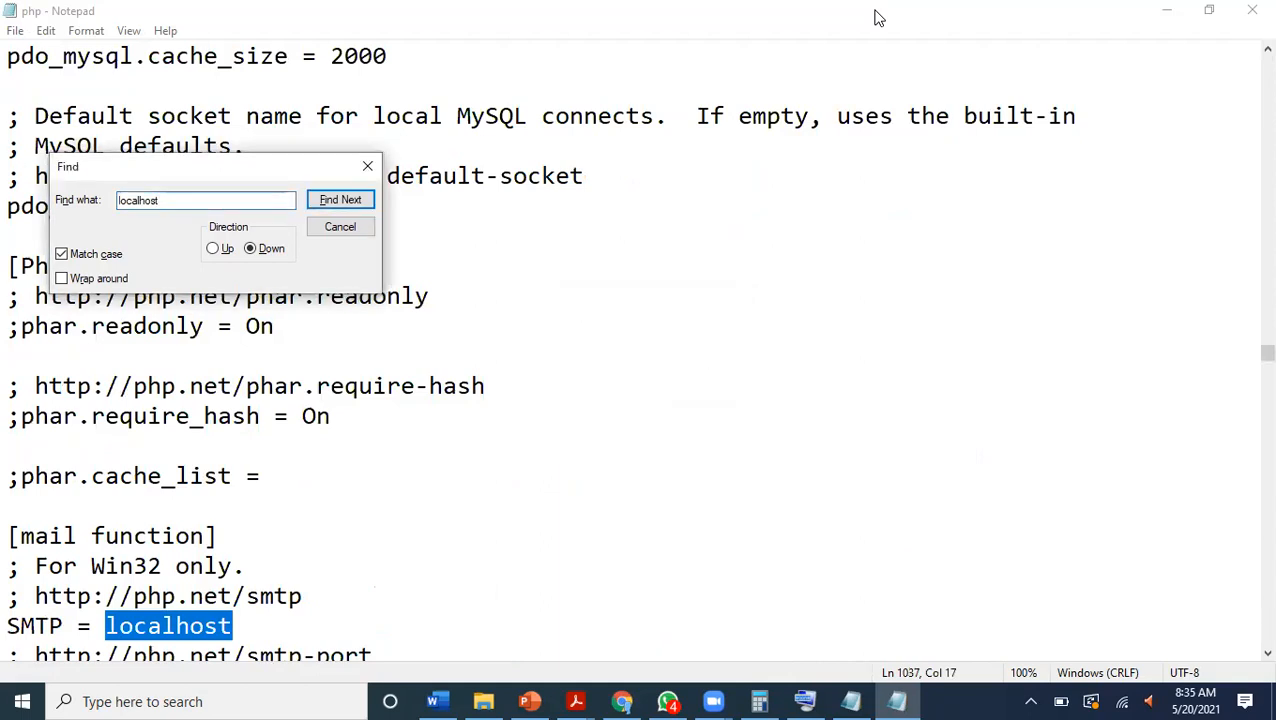
# Search the php configuration file for 81, and clear the search term.
pyautogui.press('BackSpace')
pyautogui.press('BackSpace')
pyautogui.press('BackSpace')
pyautogui.press('BackSpace')
pyautogui.press('BackSpace')
pyautogui.write('81')
pyautogui.press('Return')
pyautogui.press('Return')
pyautogui.press('Return')
pyautogui.press('Return')
pyautogui.press('BackSpace')
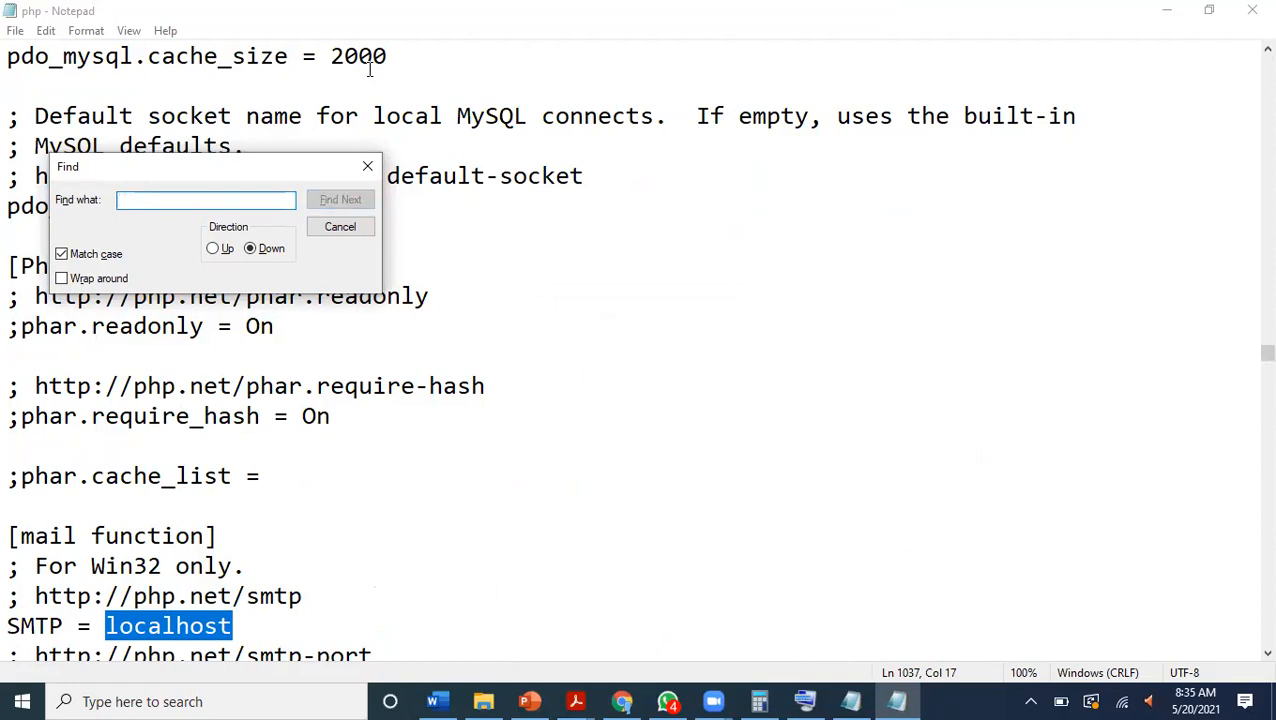
# Search for localhost again, change the SMTP value under [mail function] to localhost:81, and close the search.
pyautogui.write('localhost')
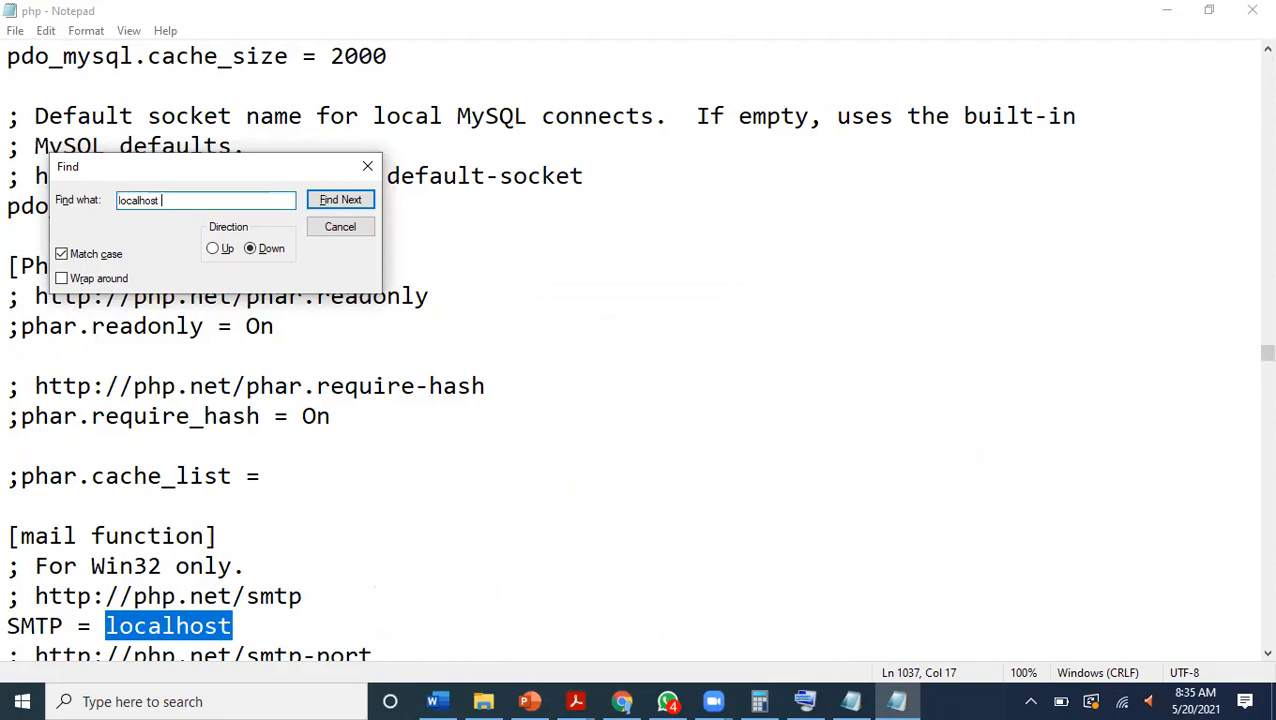
pyautogui.press('Return')
pyautogui.press('Return')
pyautogui.moveTo(1248, 355)
pyautogui.mouseDown()
pyautogui.moveTo(1248, 333)
pyautogui.moveTo(1248, 355)
pyautogui.mouseUp()
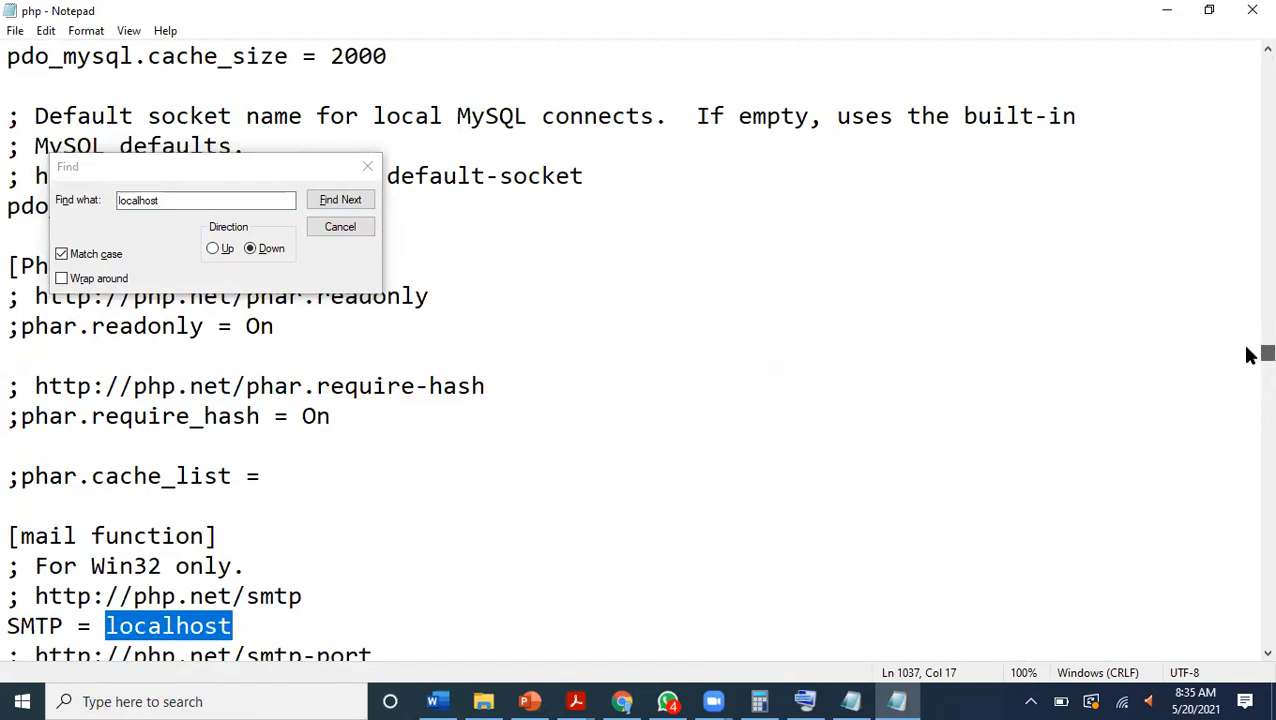
pyautogui.scroll(-2, 1248, 355)
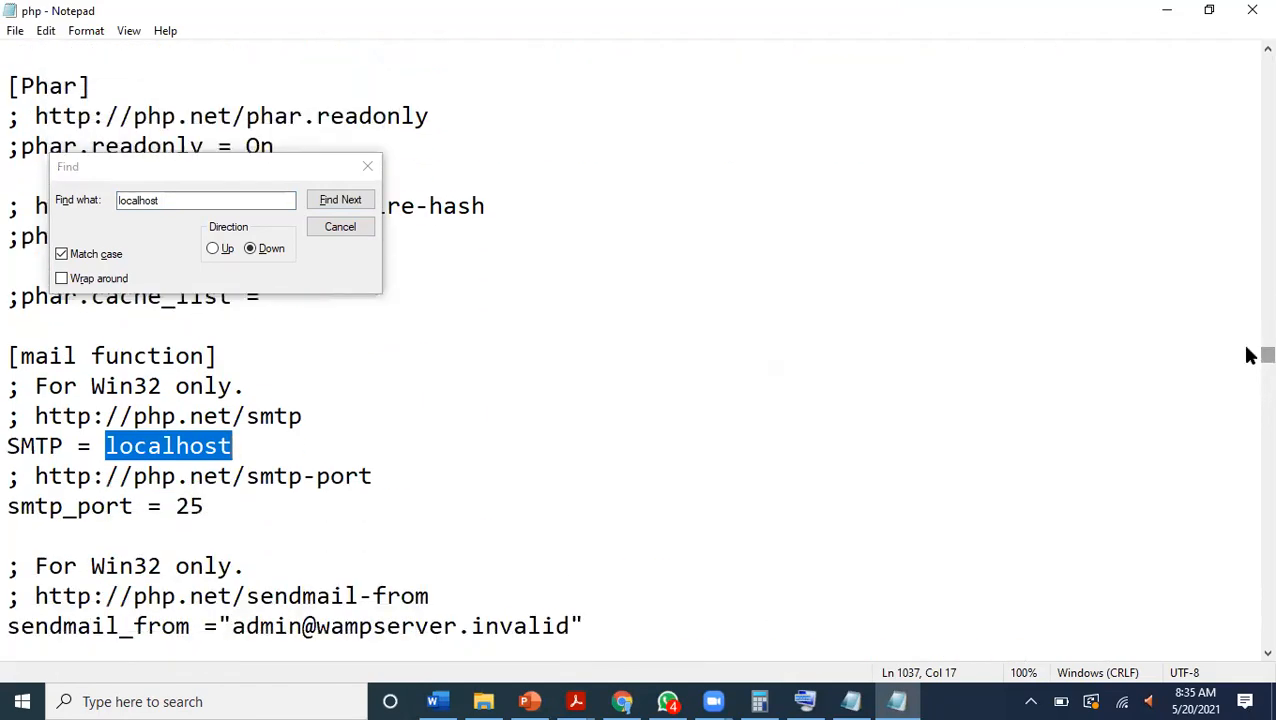
pyautogui.click(243, 448)
pyautogui.write(':')
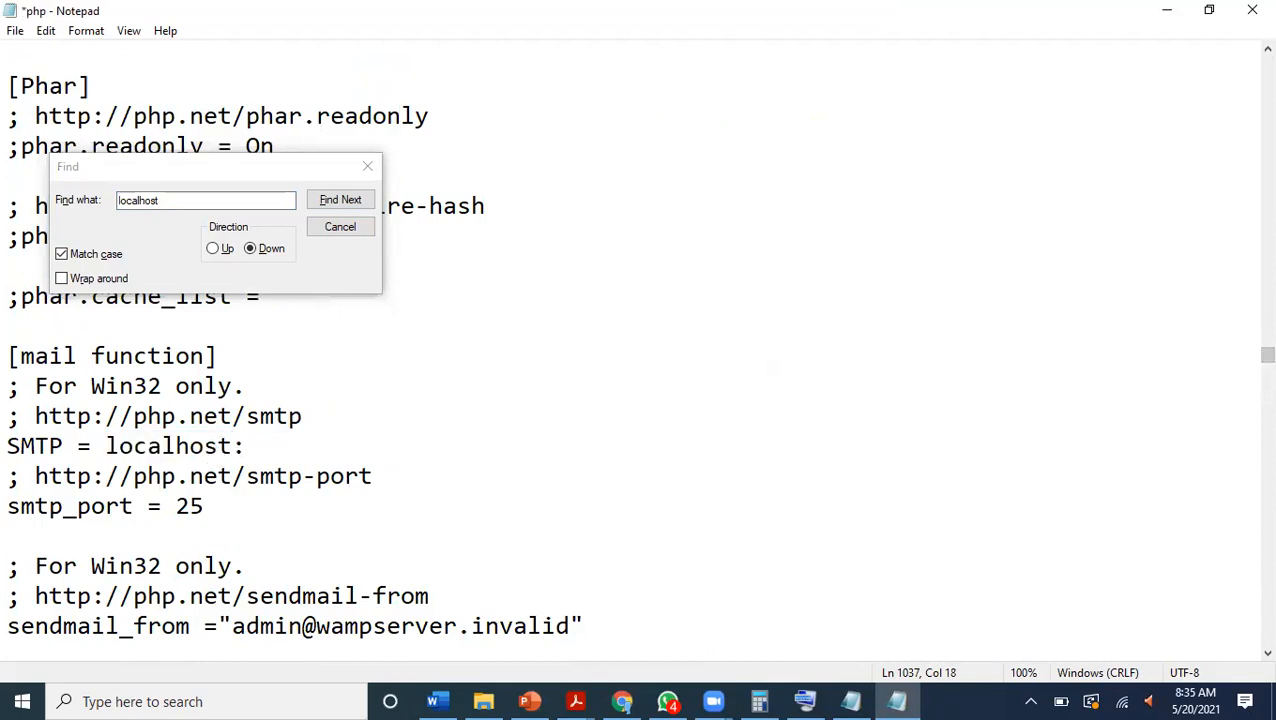
pyautogui.write('81')
pyautogui.click(369, 170)
# Look through the remainder of the file, and open WampServer's own php.ini for PHP 5.6.38.
pyautogui.moveTo(1267, 356); pyautogui.dragTo(1245, 700)
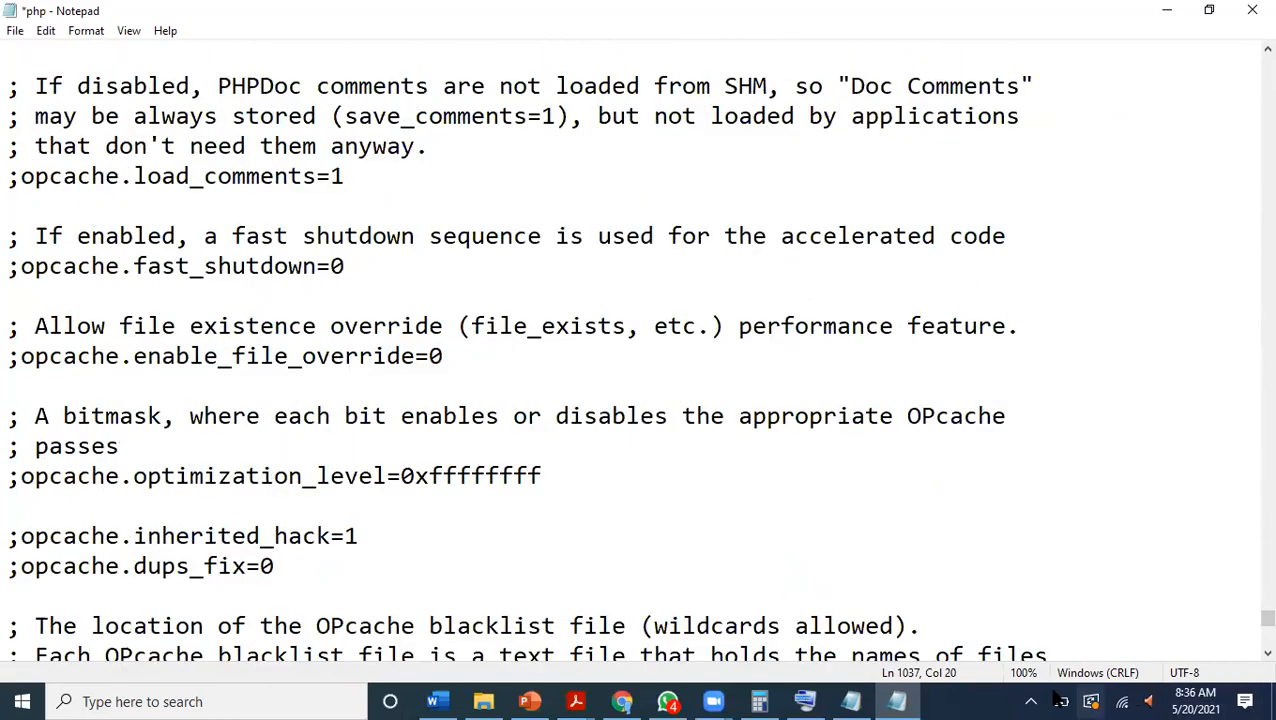
pyautogui.moveTo(1246, 618); pyautogui.dragTo(1245, 638)
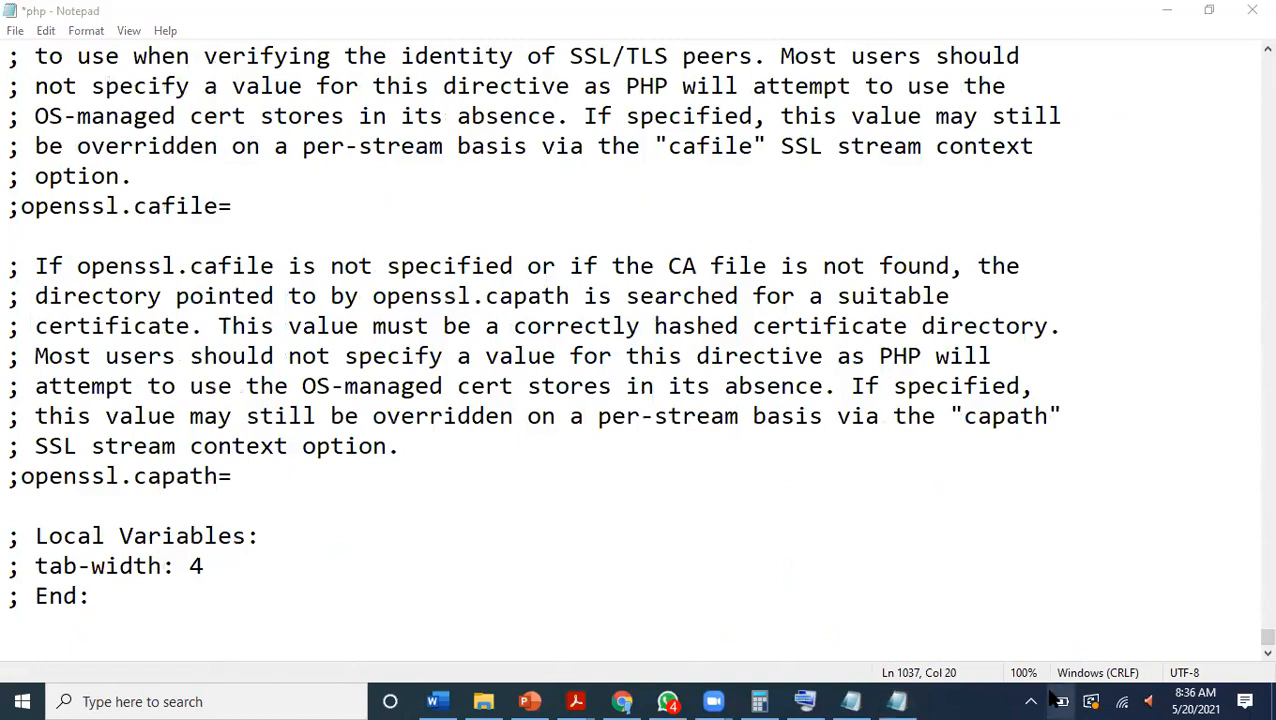
pyautogui.click(1034, 700)
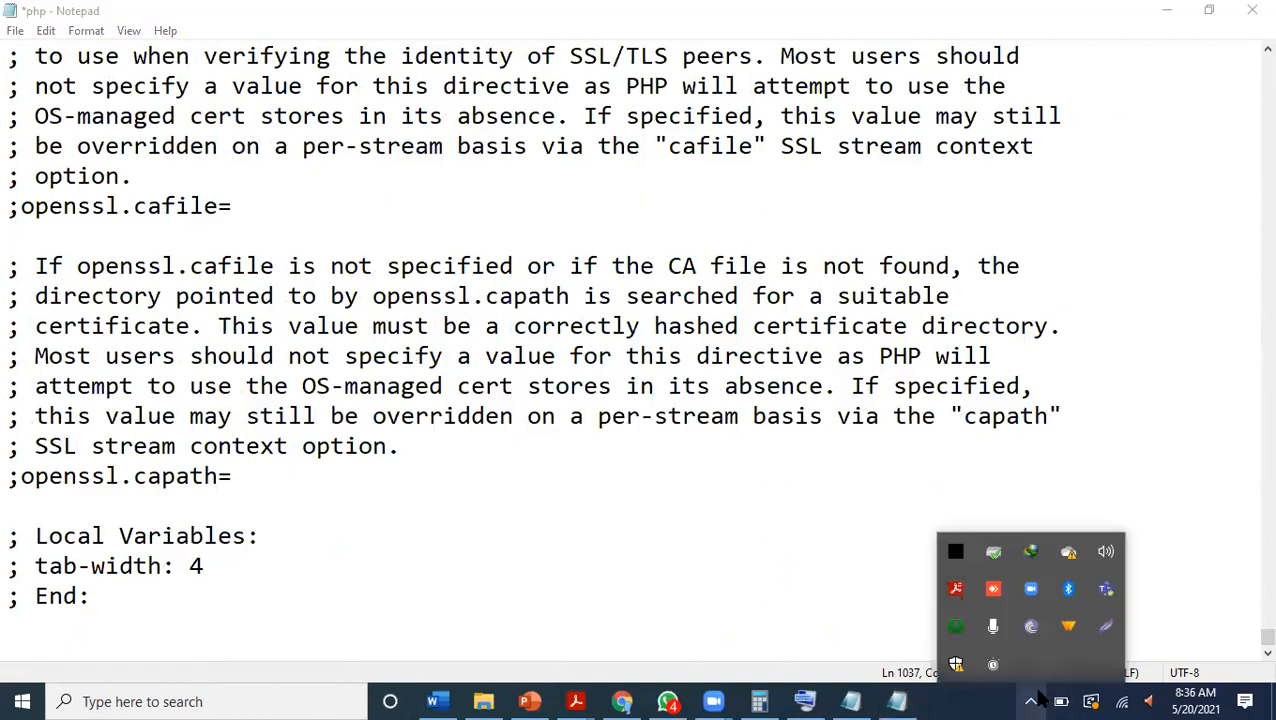
pyautogui.click(968, 641)
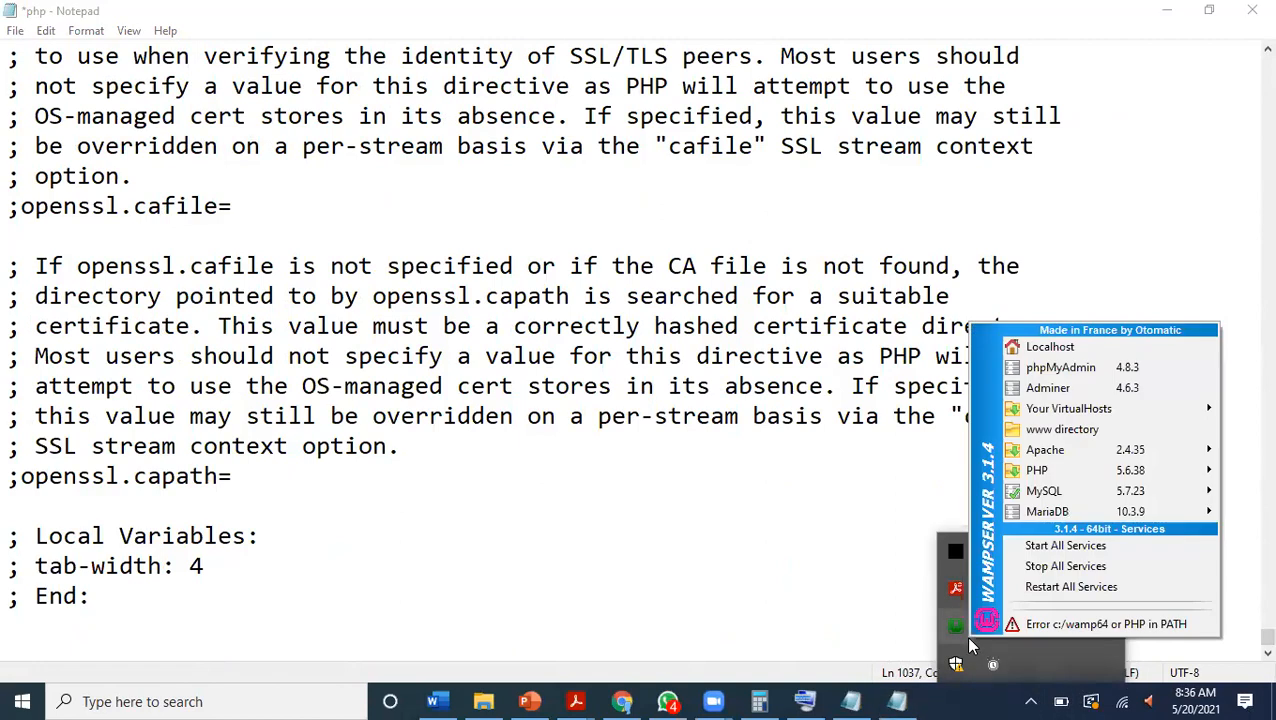
pyautogui.moveTo(1046, 470)
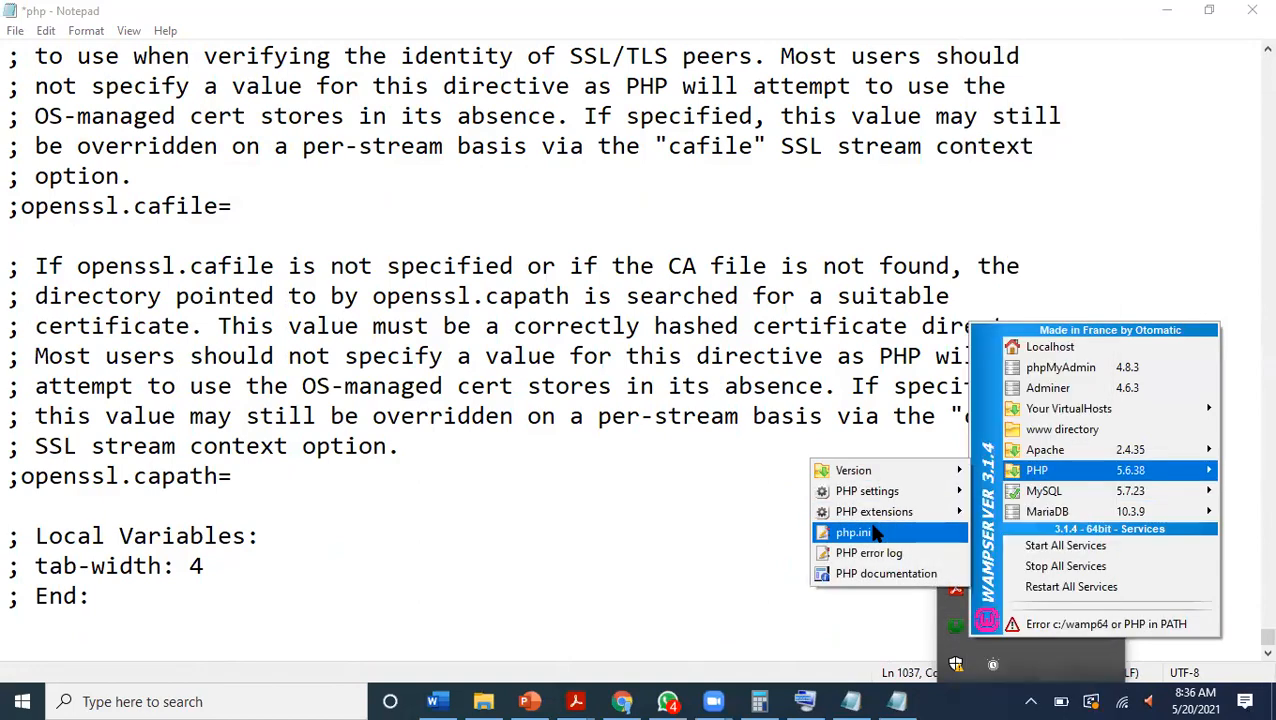
pyautogui.click(860, 532)
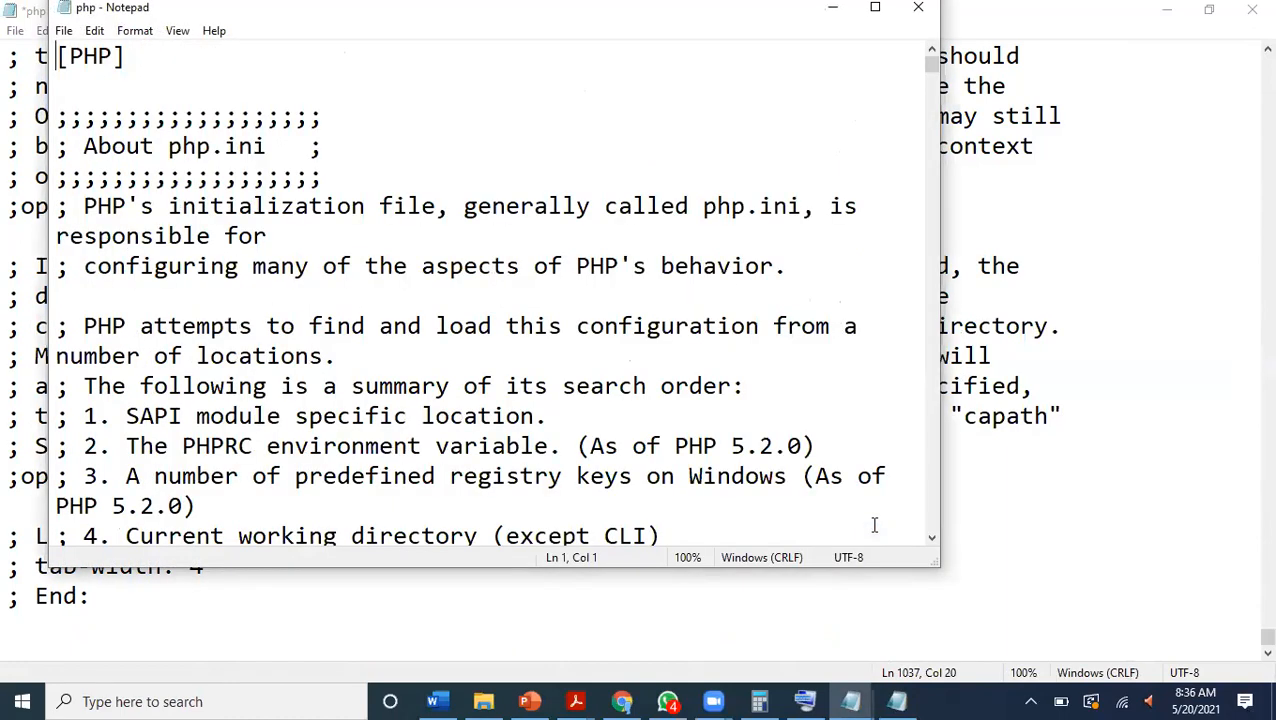
# Search WampServer's php.ini for each occurrence of local, and close that file.
pyautogui.hotkey('ctrl', 'f')
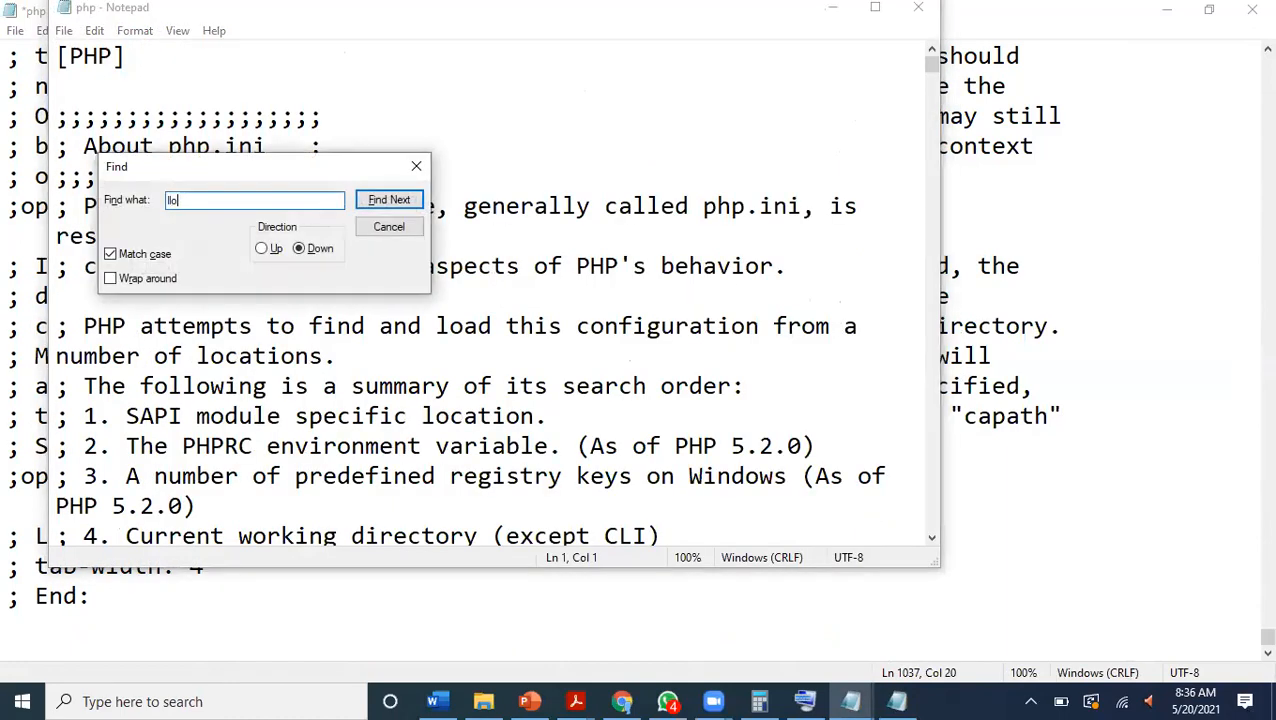
pyautogui.write('loca')
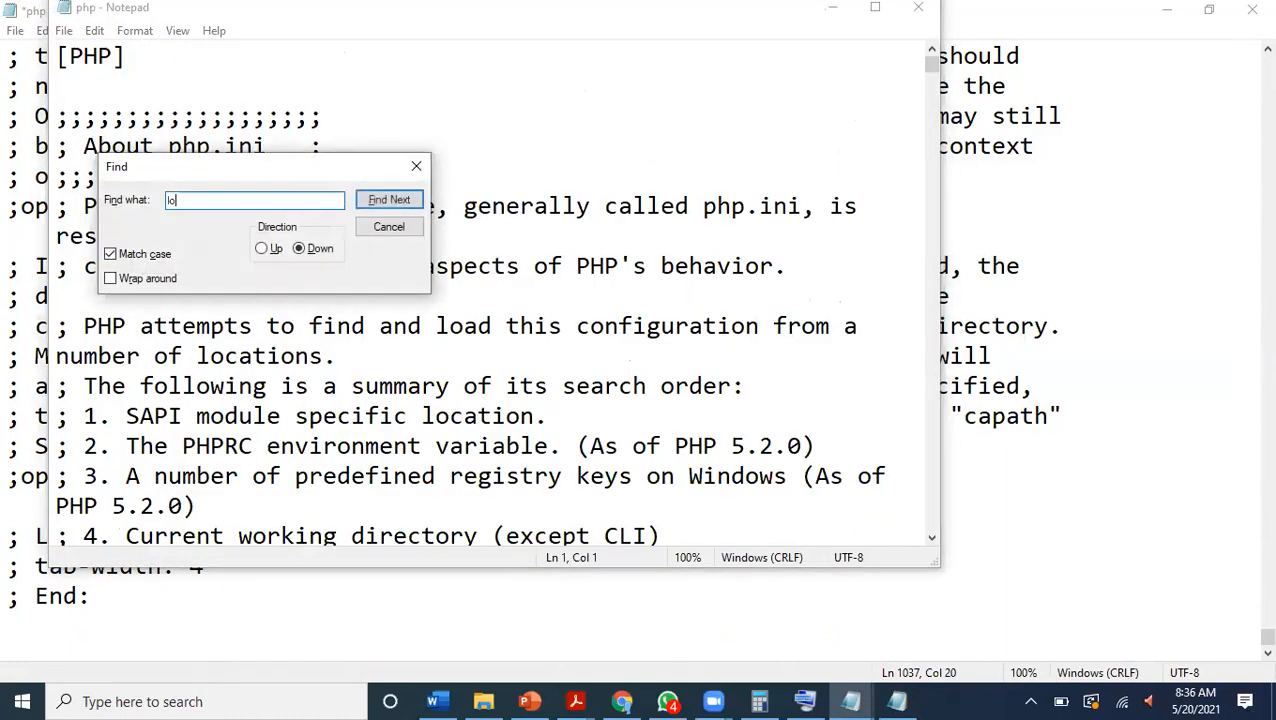
pyautogui.write('l')
pyautogui.press('Return')
pyautogui.press('Return')
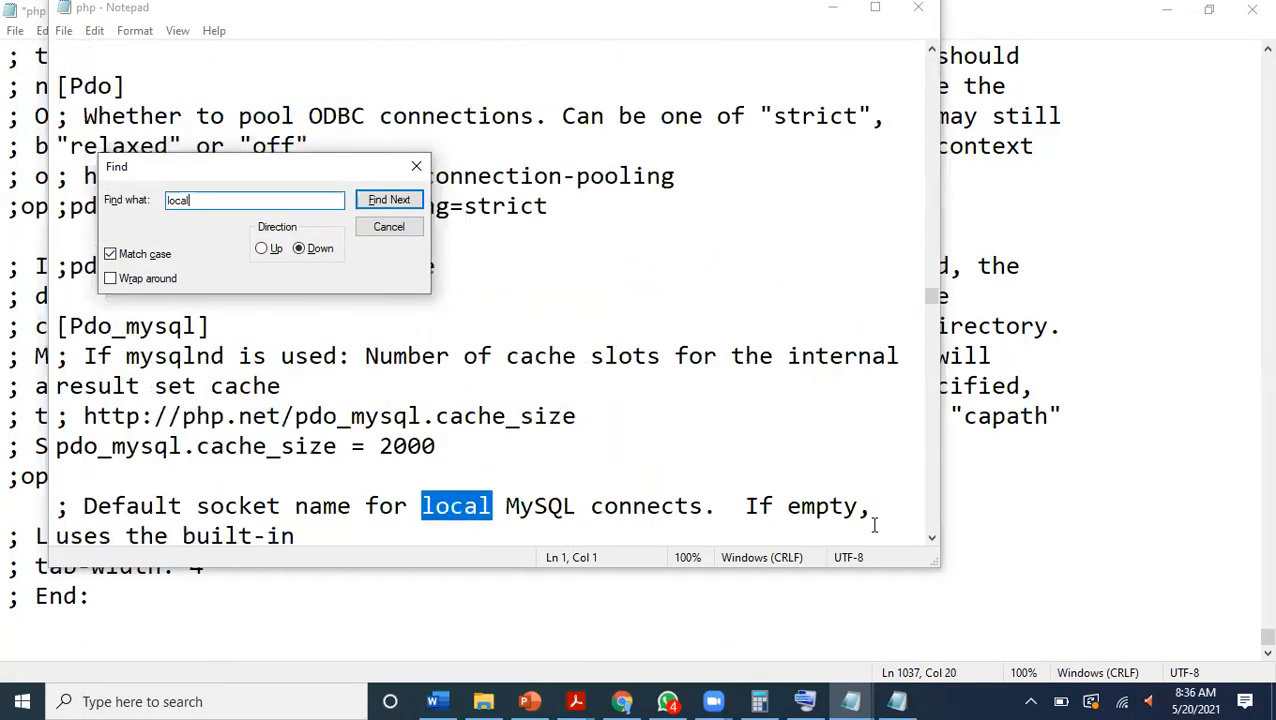
pyautogui.press('Return')
pyautogui.press('Return')
pyautogui.press('Return')
pyautogui.press('Return')
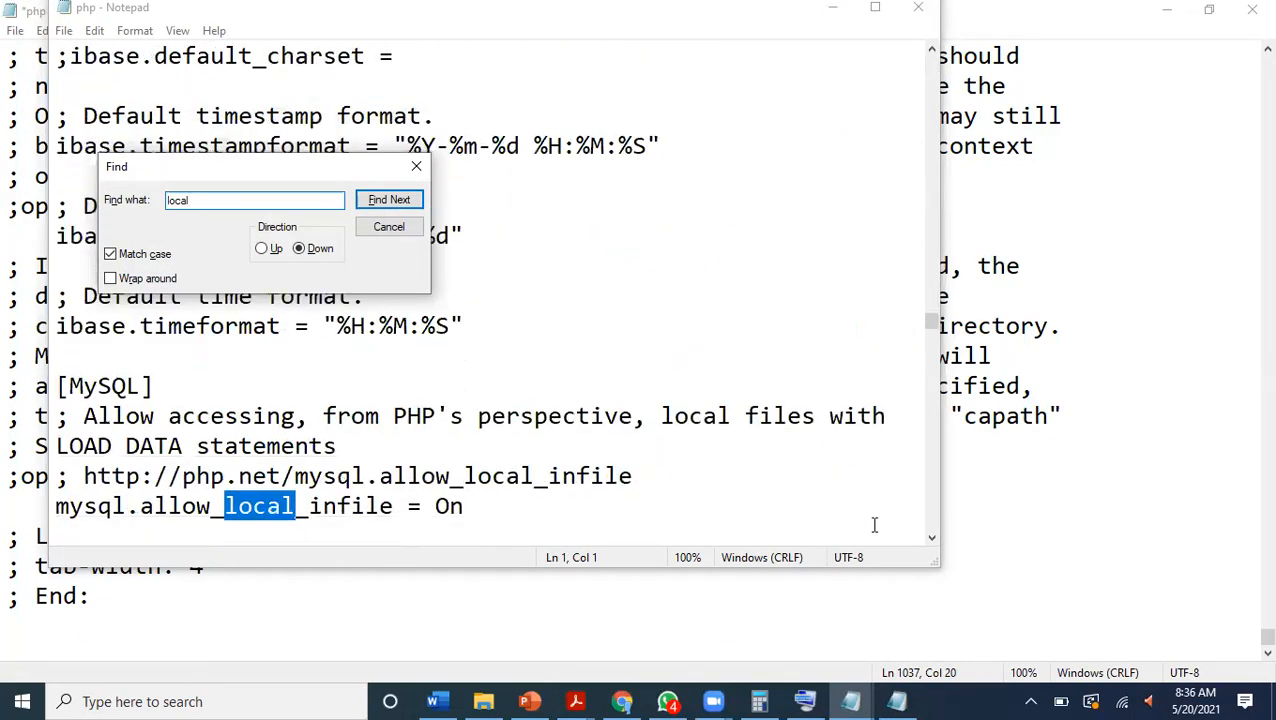
pyautogui.press('Return')
pyautogui.press('Return')
pyautogui.press('Return')
pyautogui.press('Return')
pyautogui.press('Return')
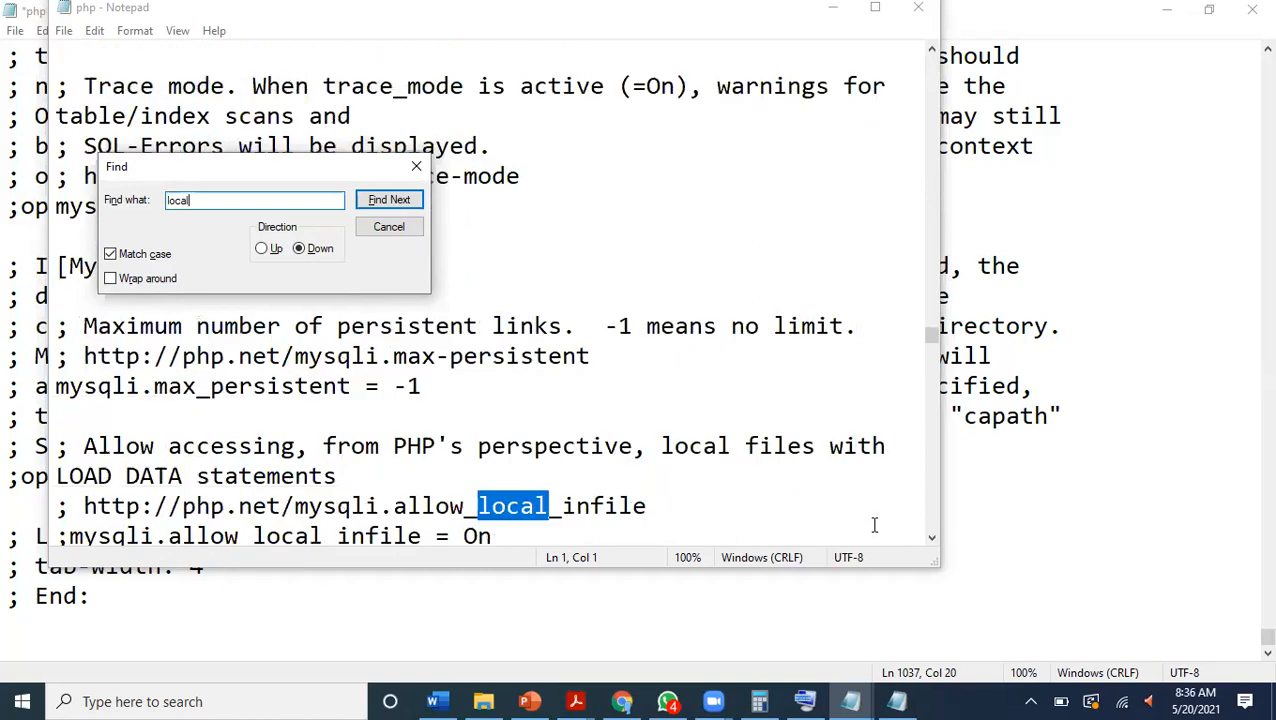
pyautogui.press('Return')
pyautogui.press('Return')
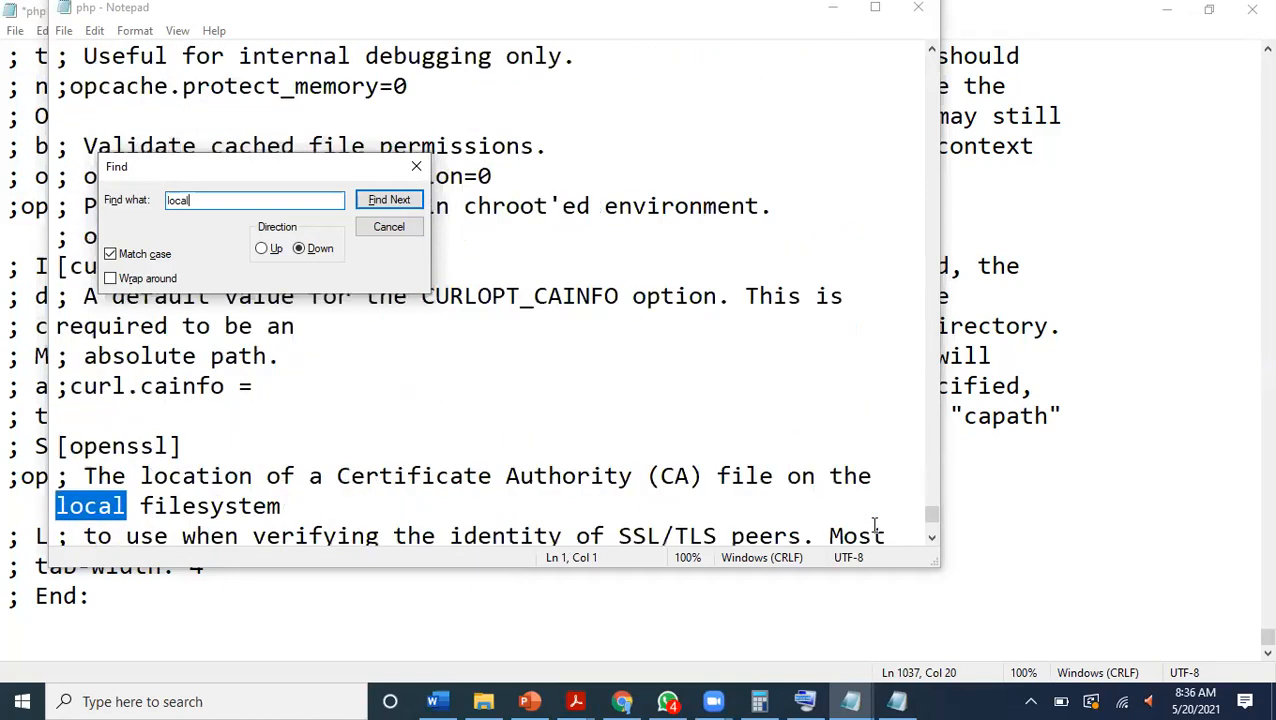
pyautogui.press('Return')
pyautogui.press('Return')
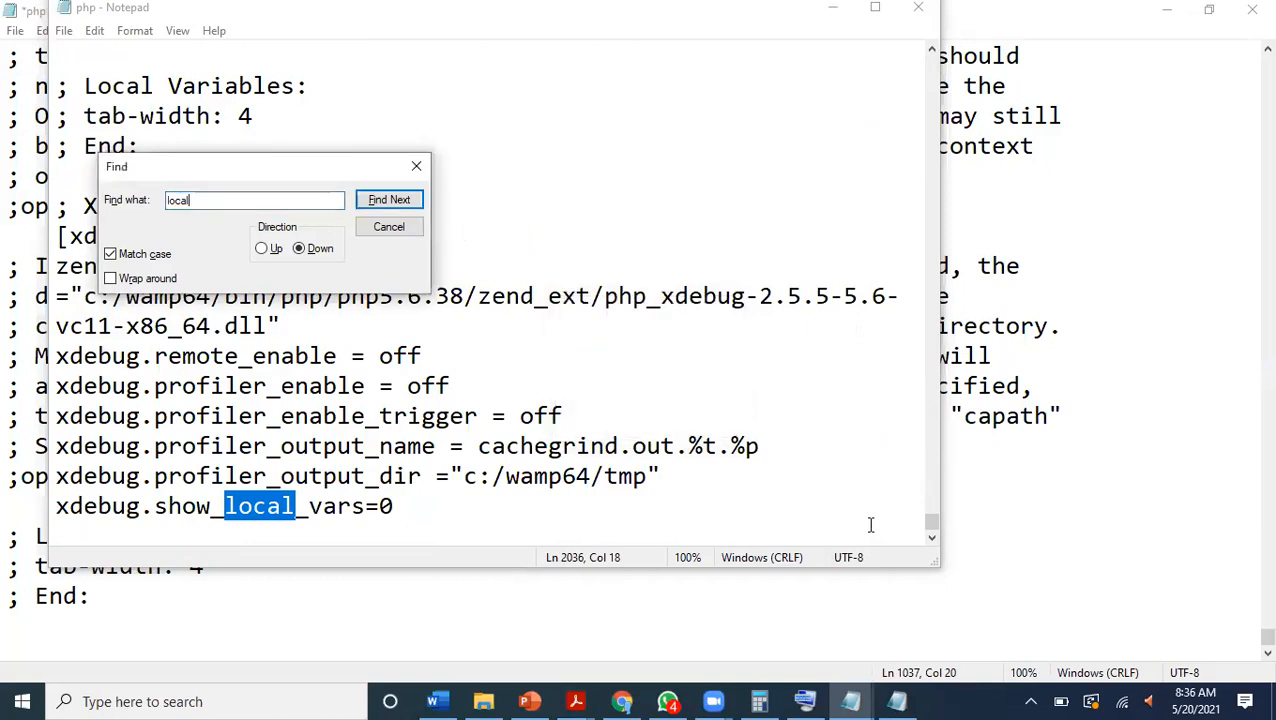
pyautogui.click(416, 166)
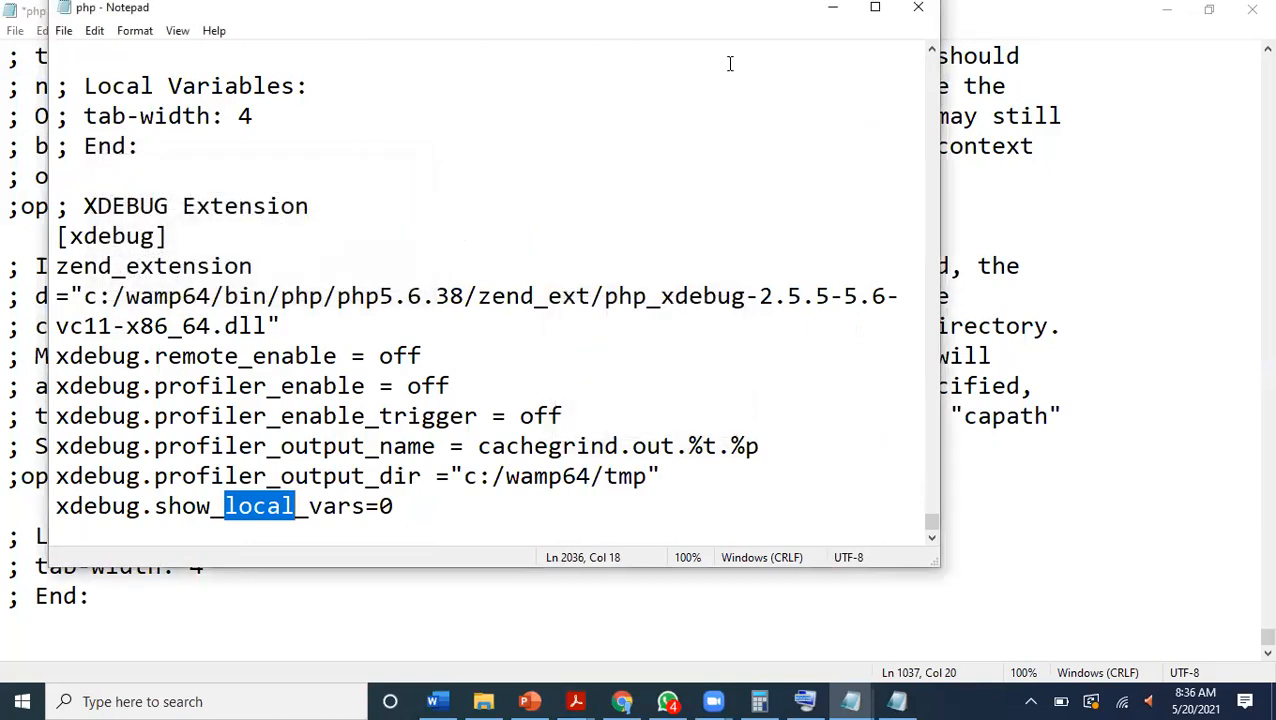
pyautogui.click(917, 12)
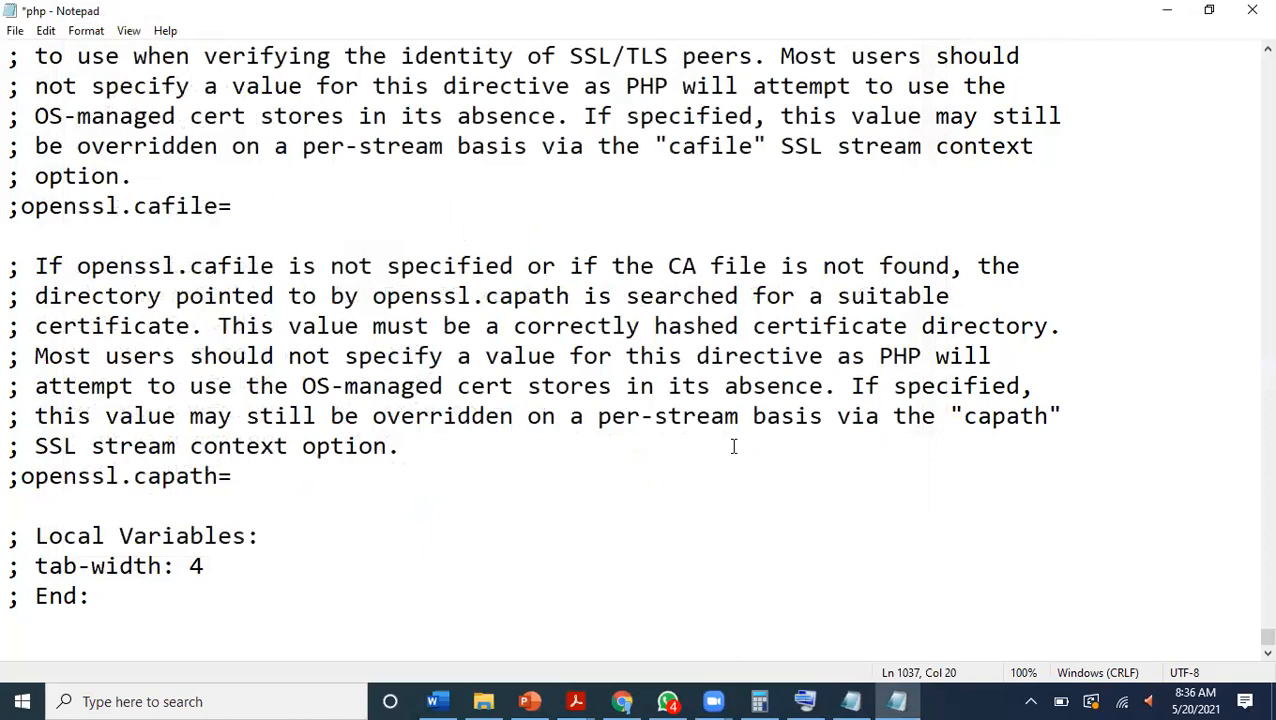
# Minimize the browser, Notepad, File Explorer and PowerPoint windows to reveal the desktop.
pyautogui.click(622, 701)
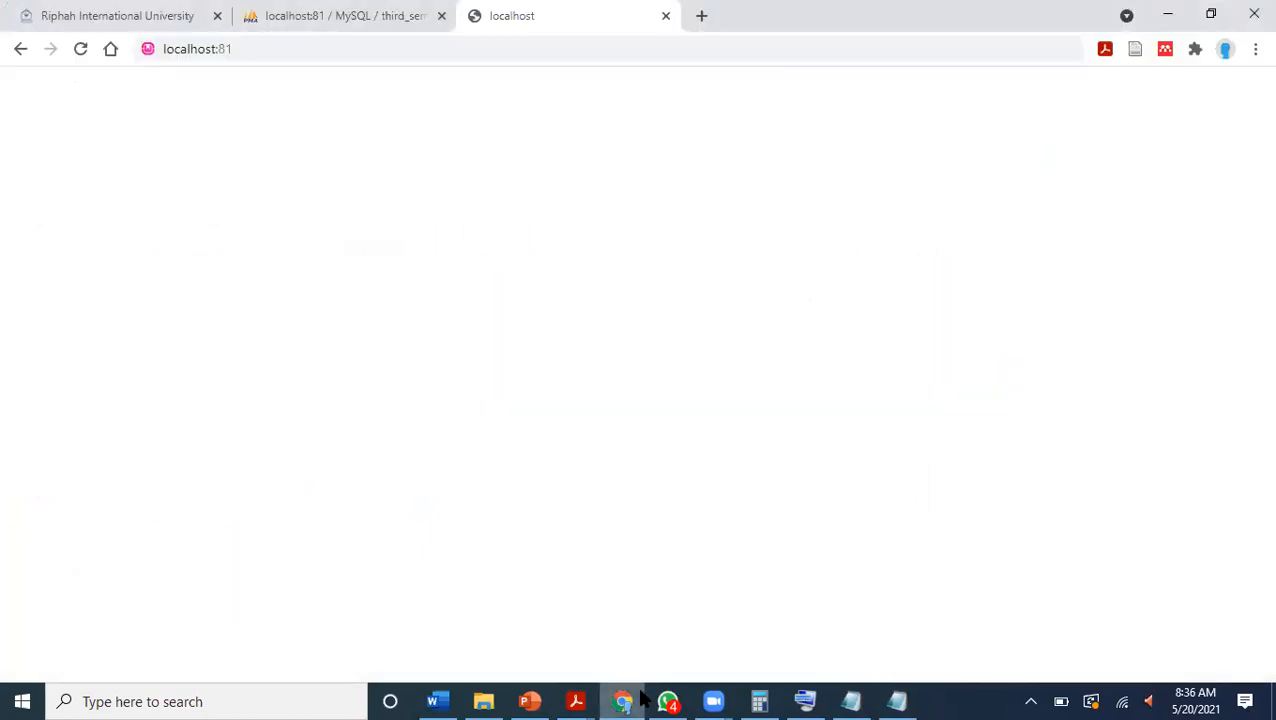
pyautogui.click(1158, 9)
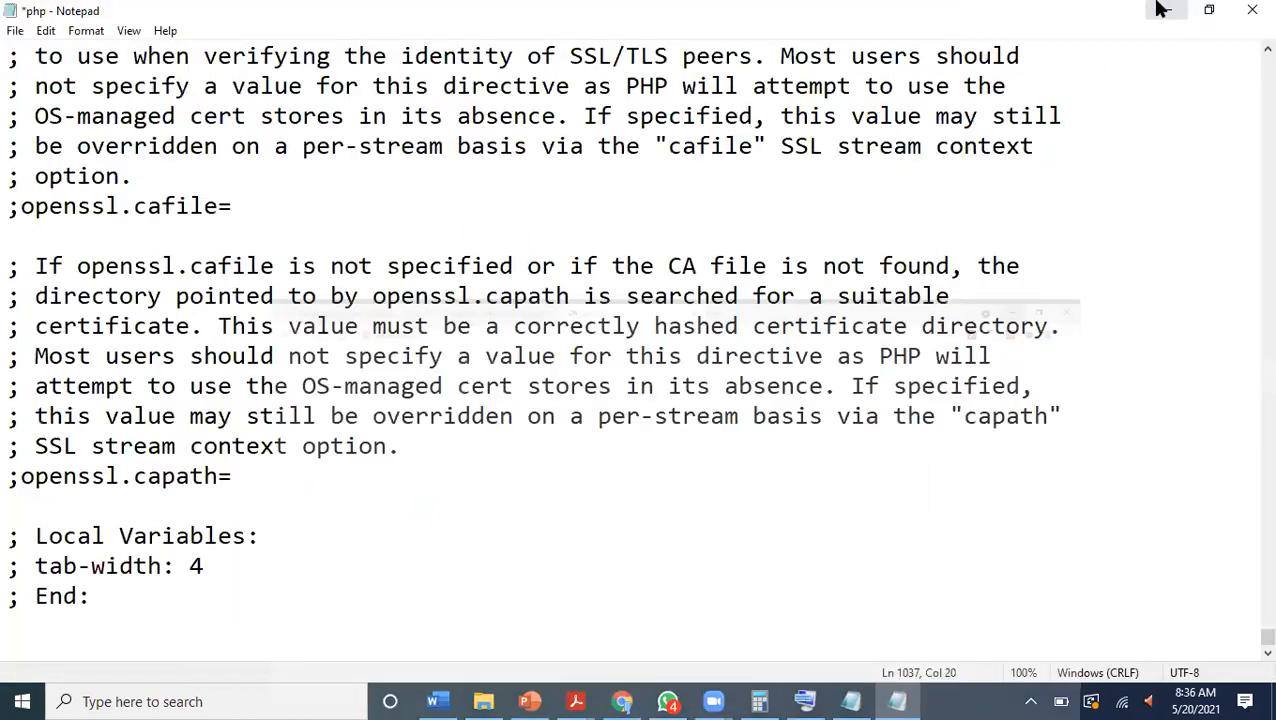
pyautogui.click(1158, 9)
pyautogui.click(1158, 9)
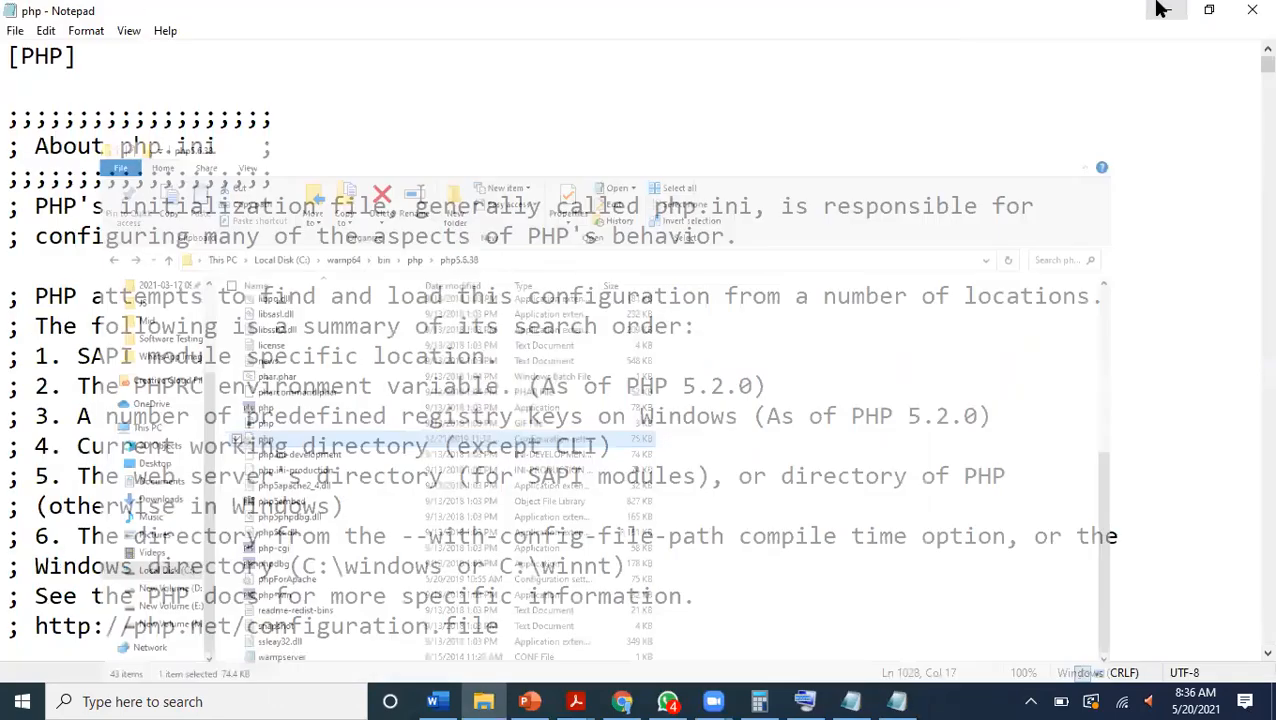
pyautogui.click(1158, 9)
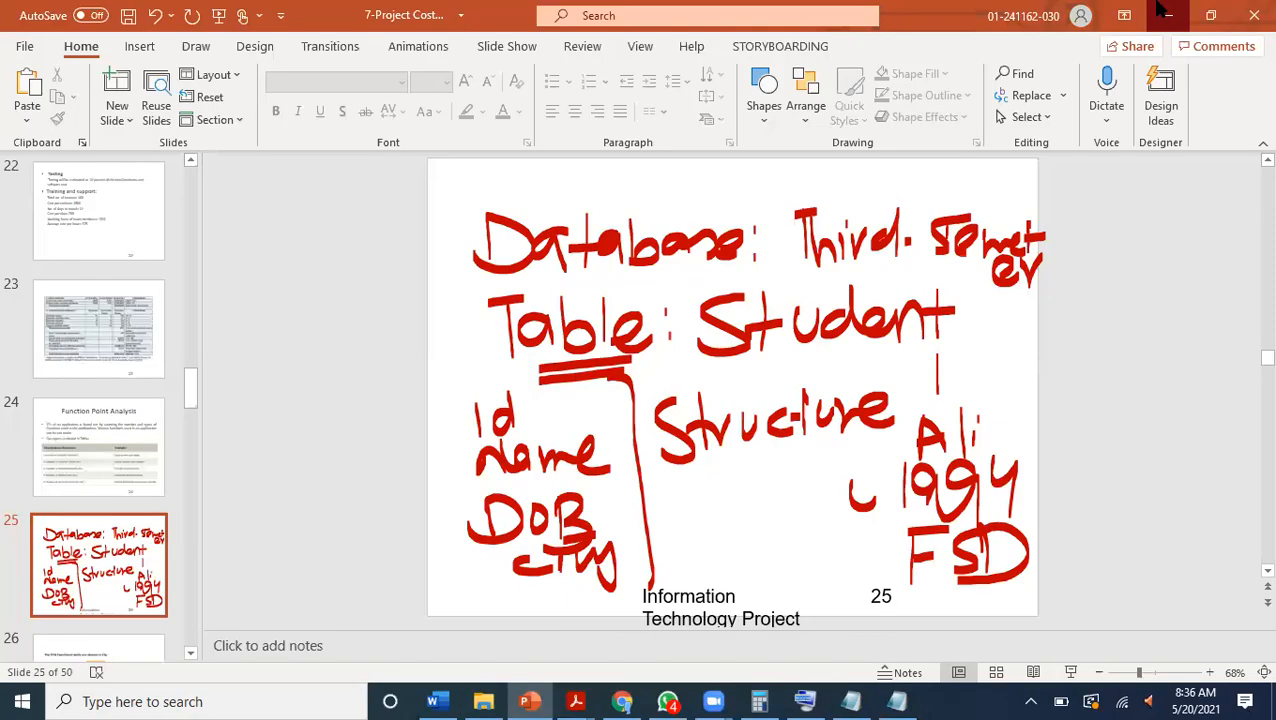
pyautogui.click(1158, 9)
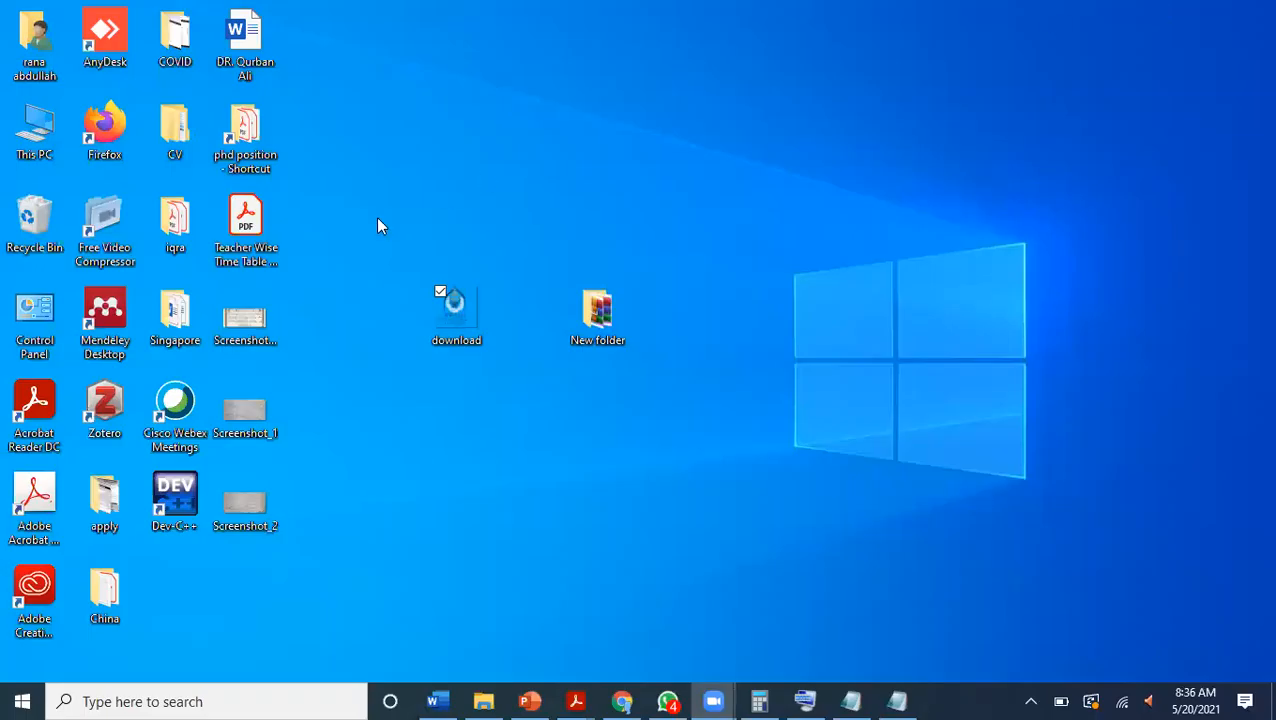
# Open This PC from the desktop and go to the www folder inside wamp64 on Local Disk (C:).
pyautogui.click(45, 163)
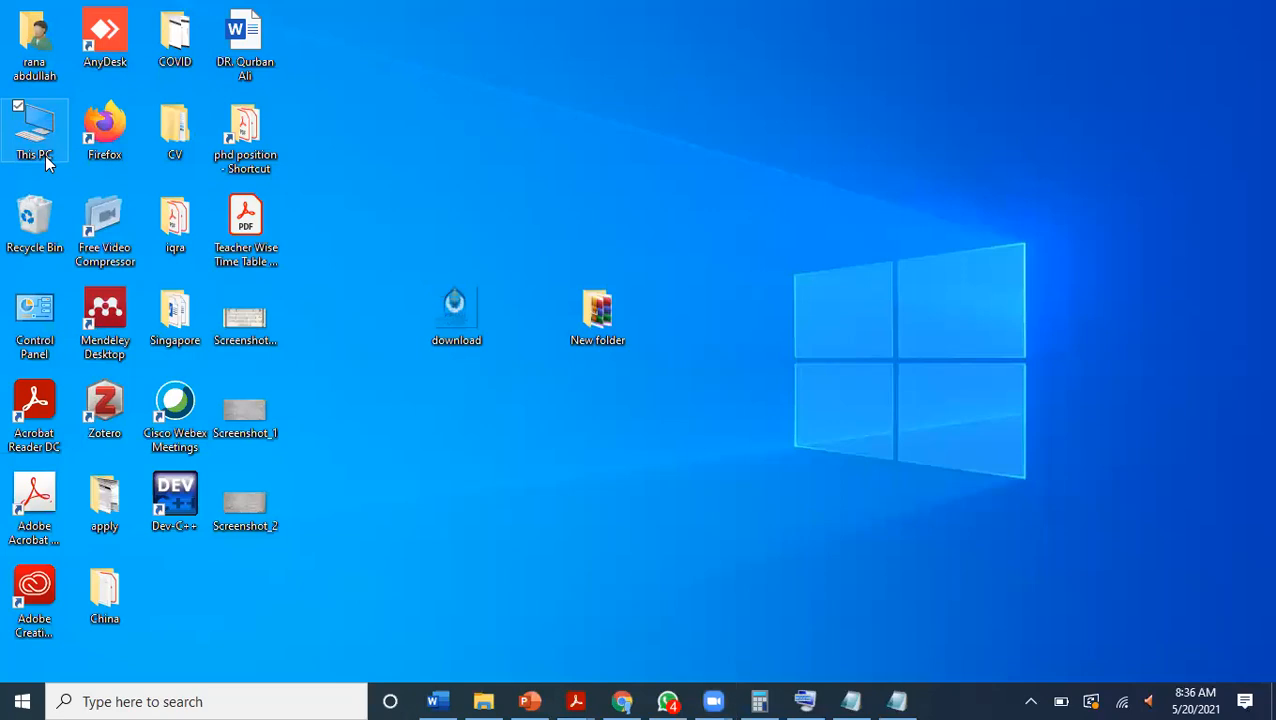
pyautogui.doubleClick(45, 163)
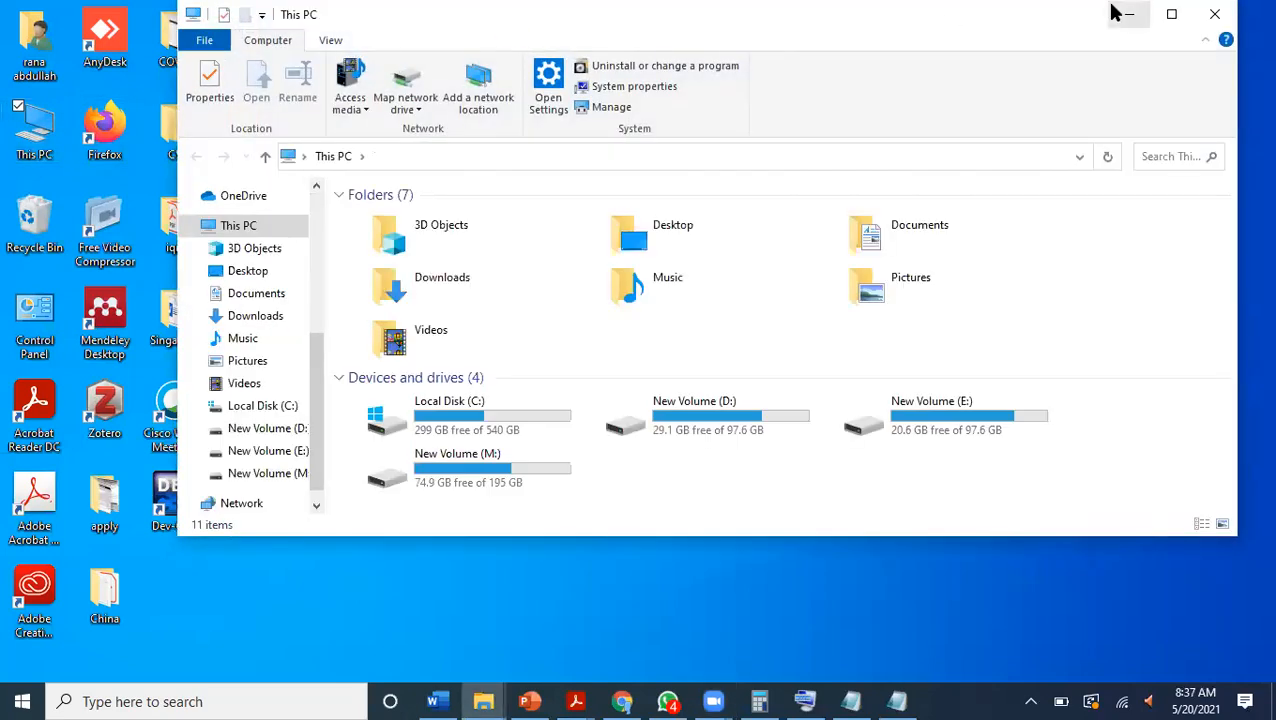
pyautogui.click(1168, 18)
pyautogui.click(307, 368)
pyautogui.doubleClick(307, 365)
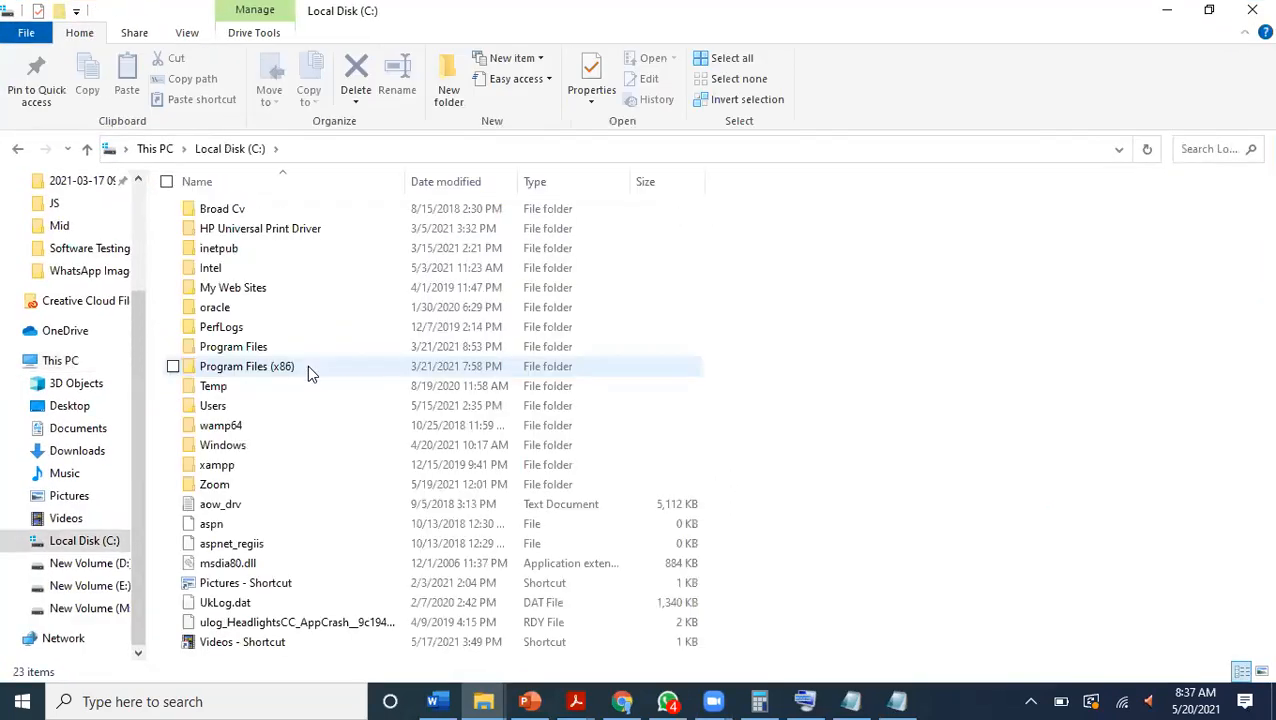
pyautogui.doubleClick(224, 434)
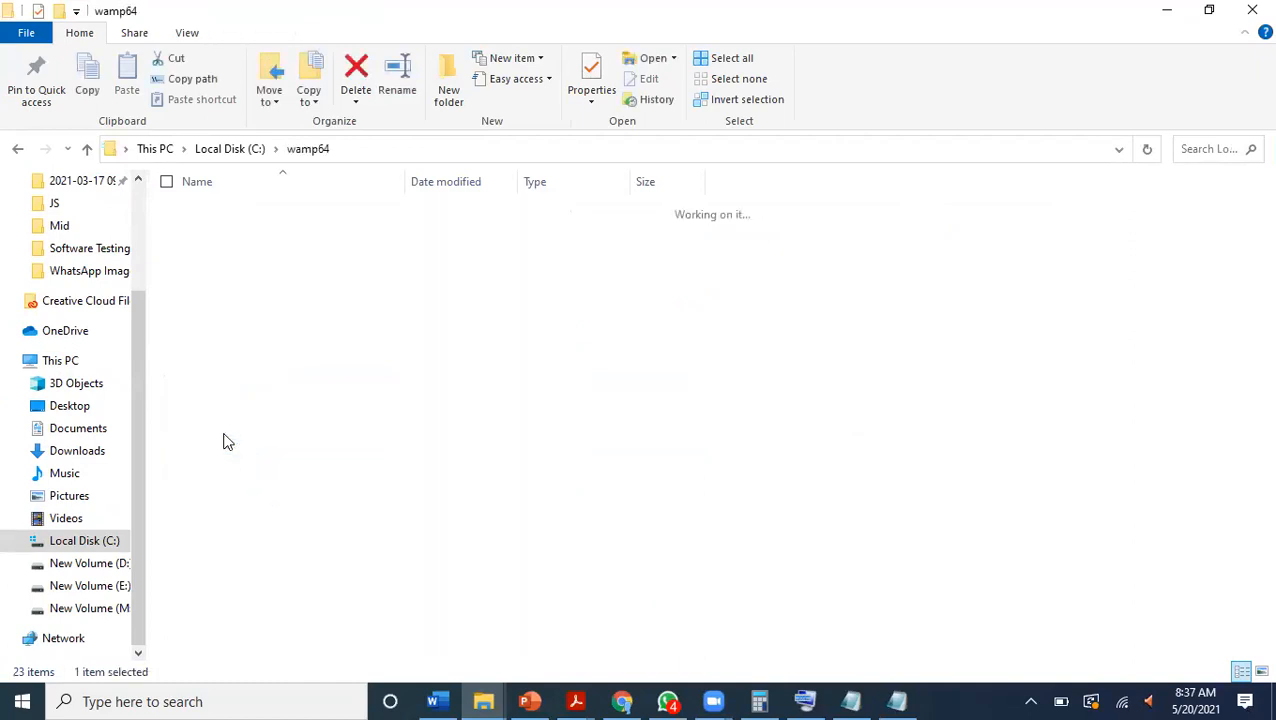
pyautogui.doubleClick(219, 369)
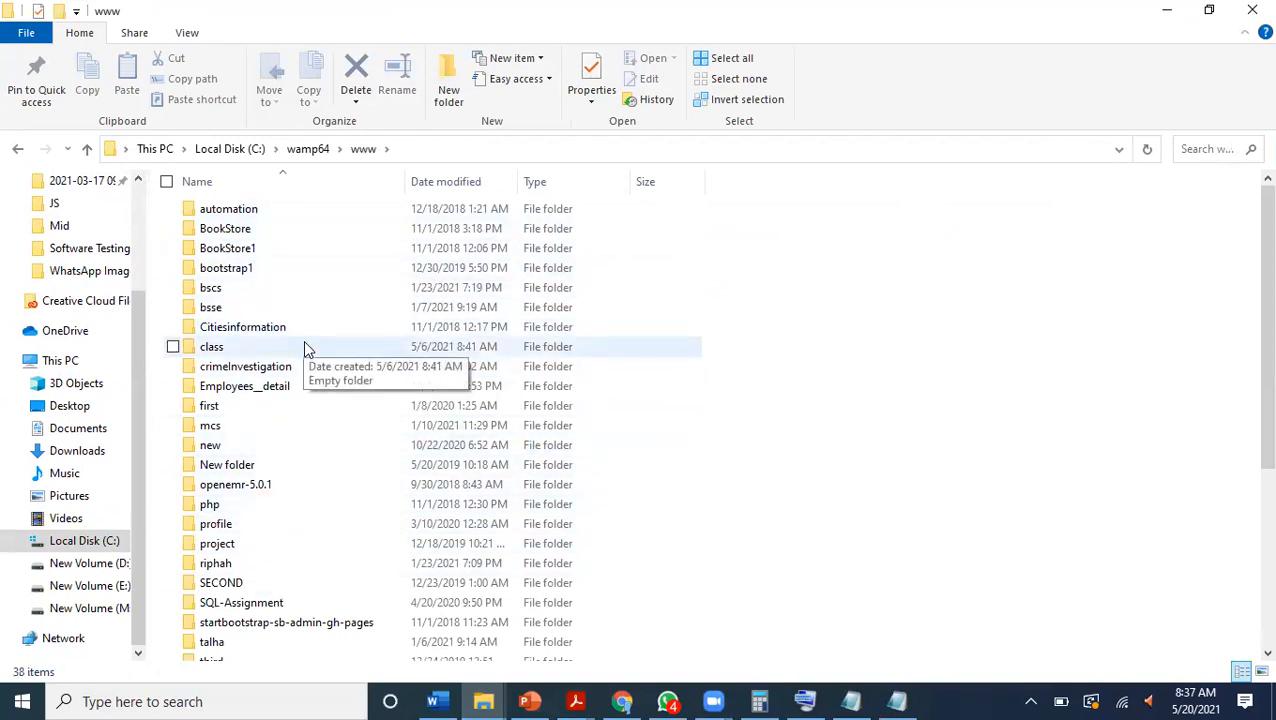
# Create a new folder named 3rd_sem in the www folder.
pyautogui.click(446, 95)
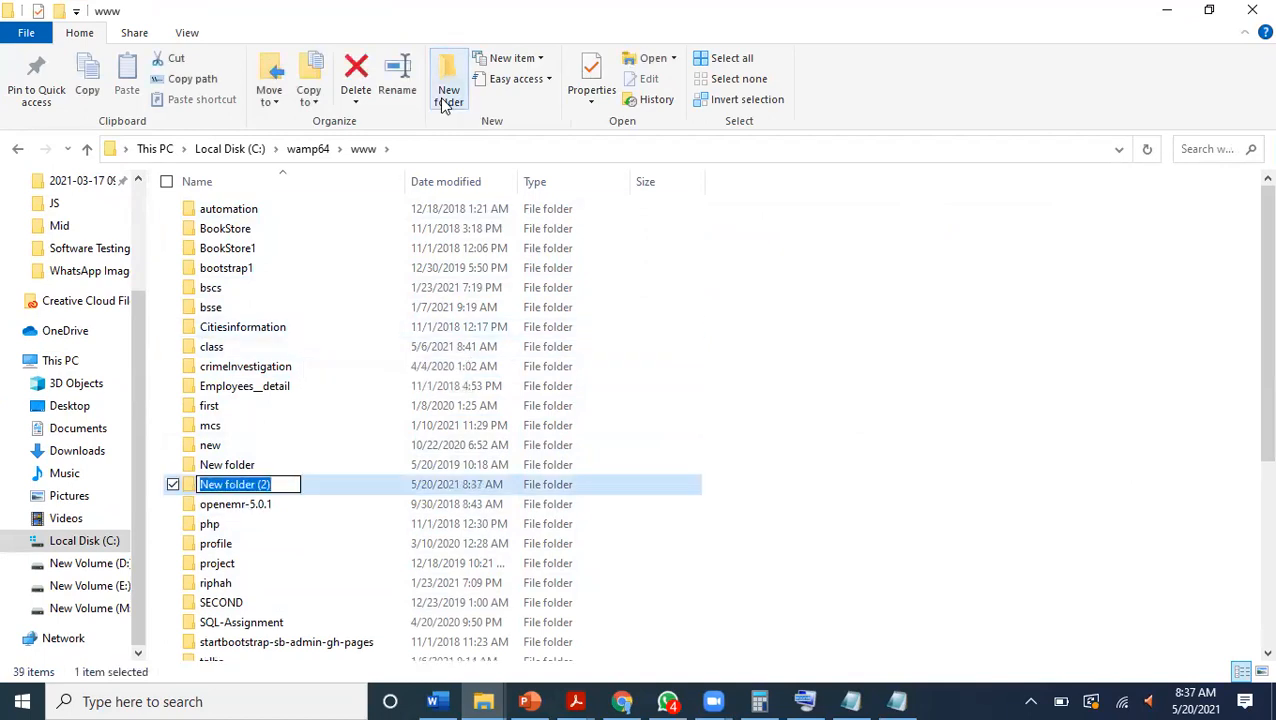
pyautogui.write('3rd')
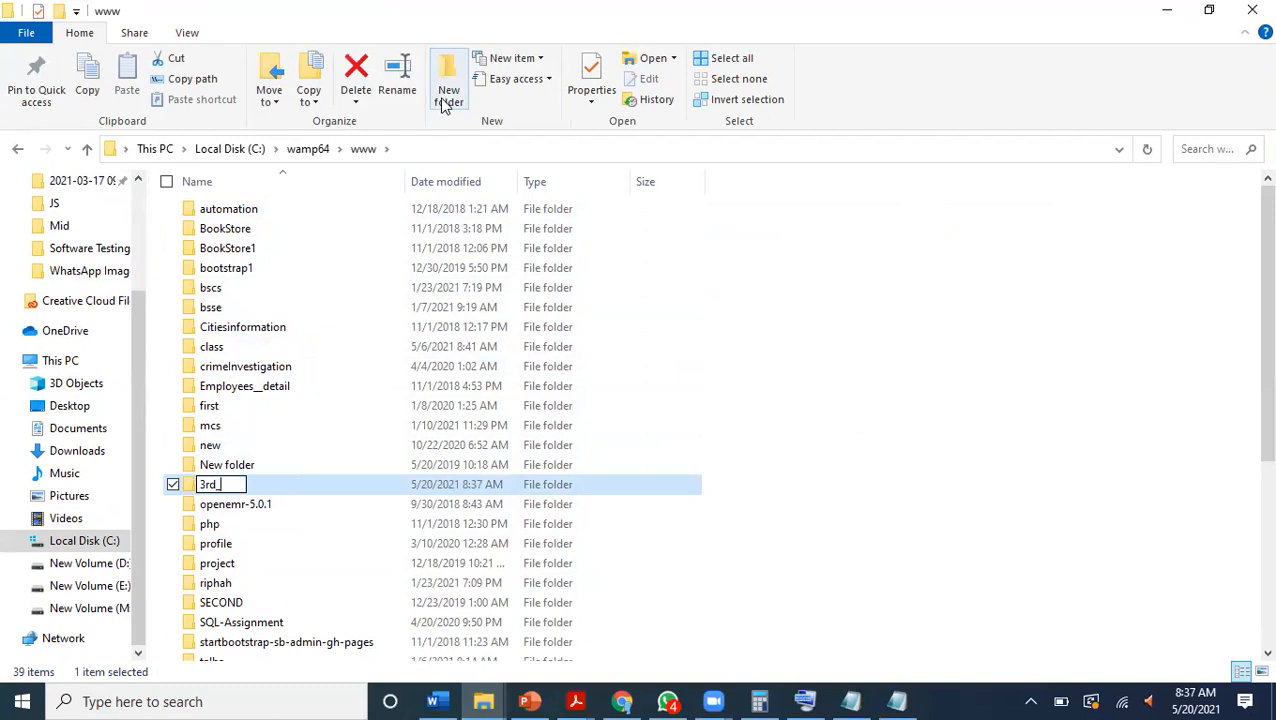
pyautogui.write('_sem')
pyautogui.press('Return')
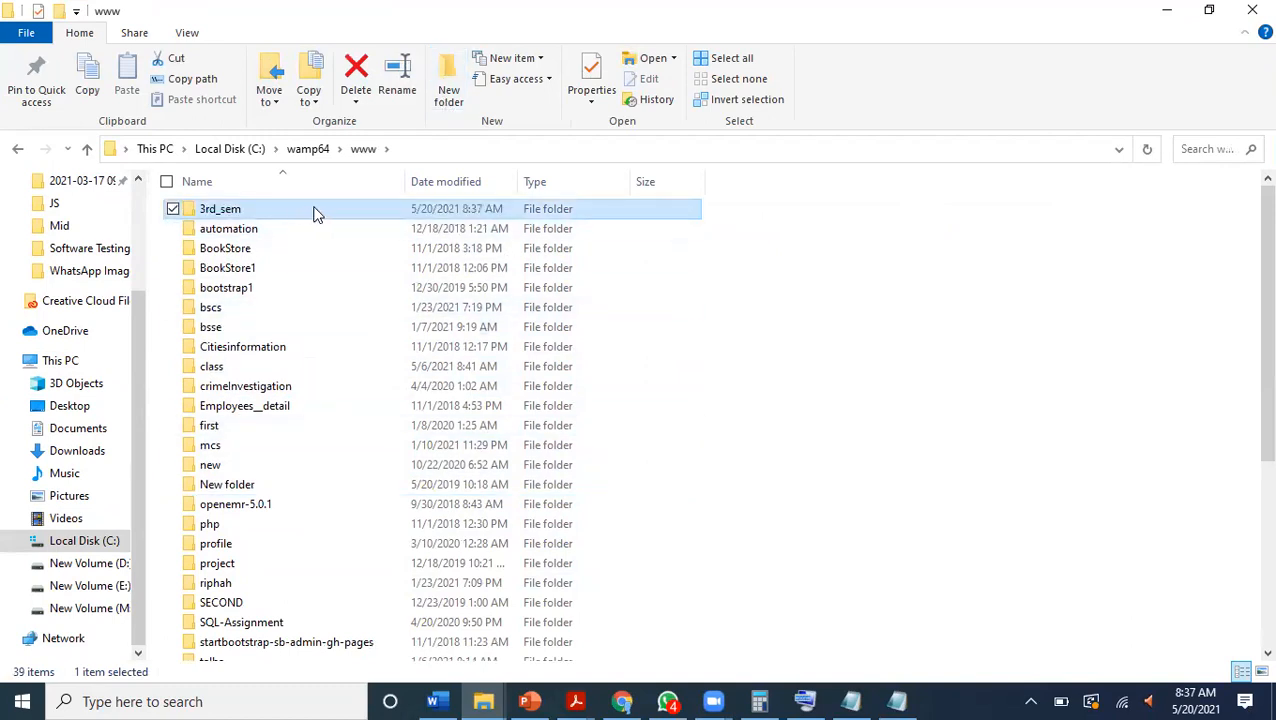
# Switch to Chrome, load localhost:81 and examine the Your Projects list on the WampServer homepage for the 3rd_sem folder.
pyautogui.click(622, 701)
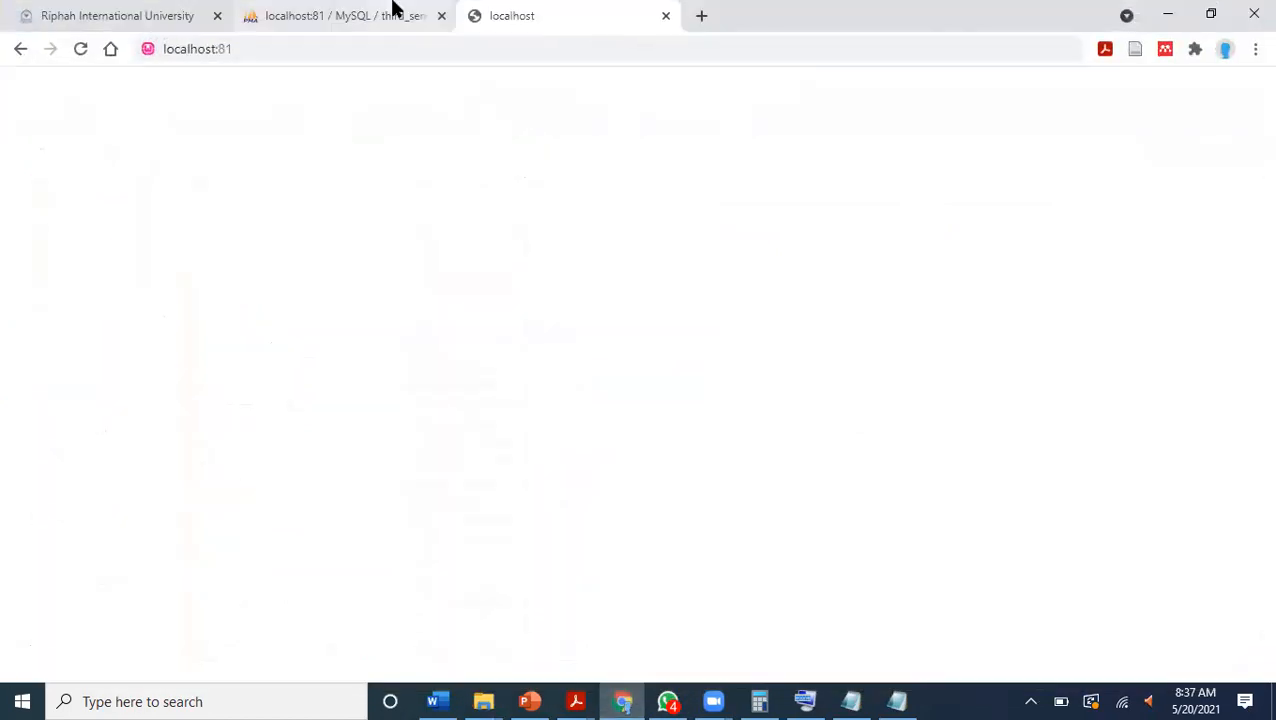
pyautogui.click(405, 16)
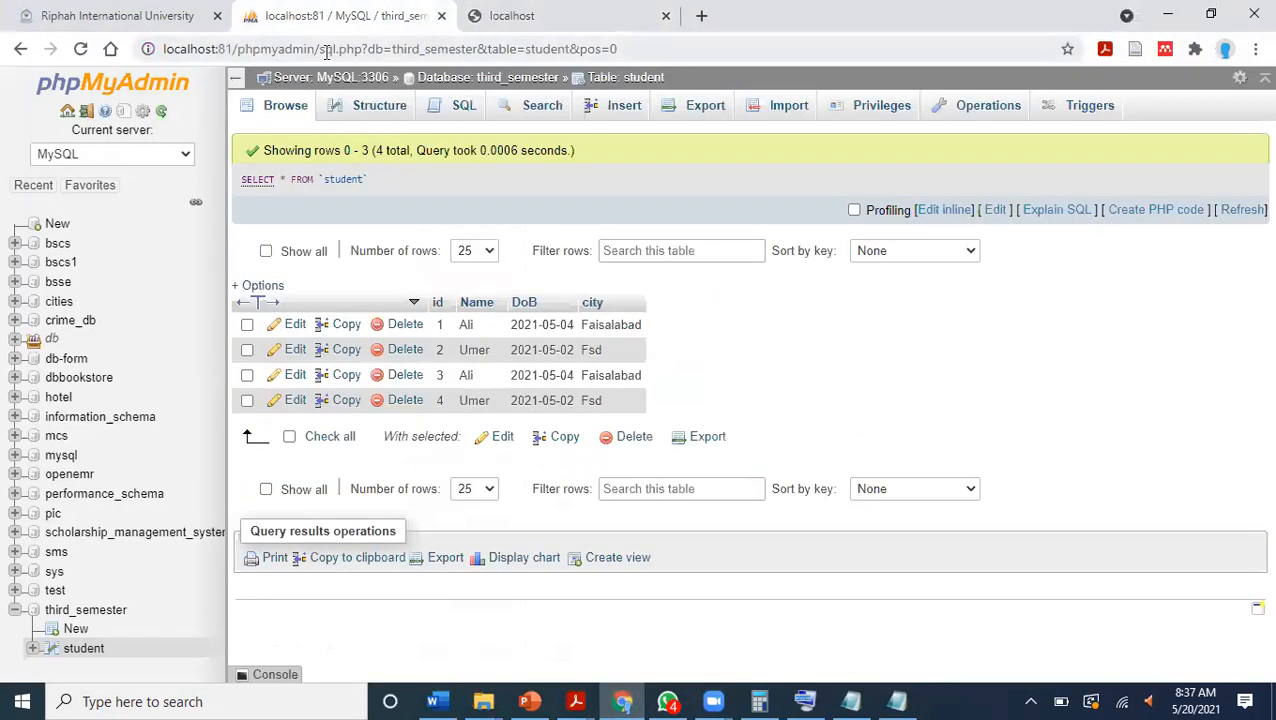
pyautogui.click(545, 15)
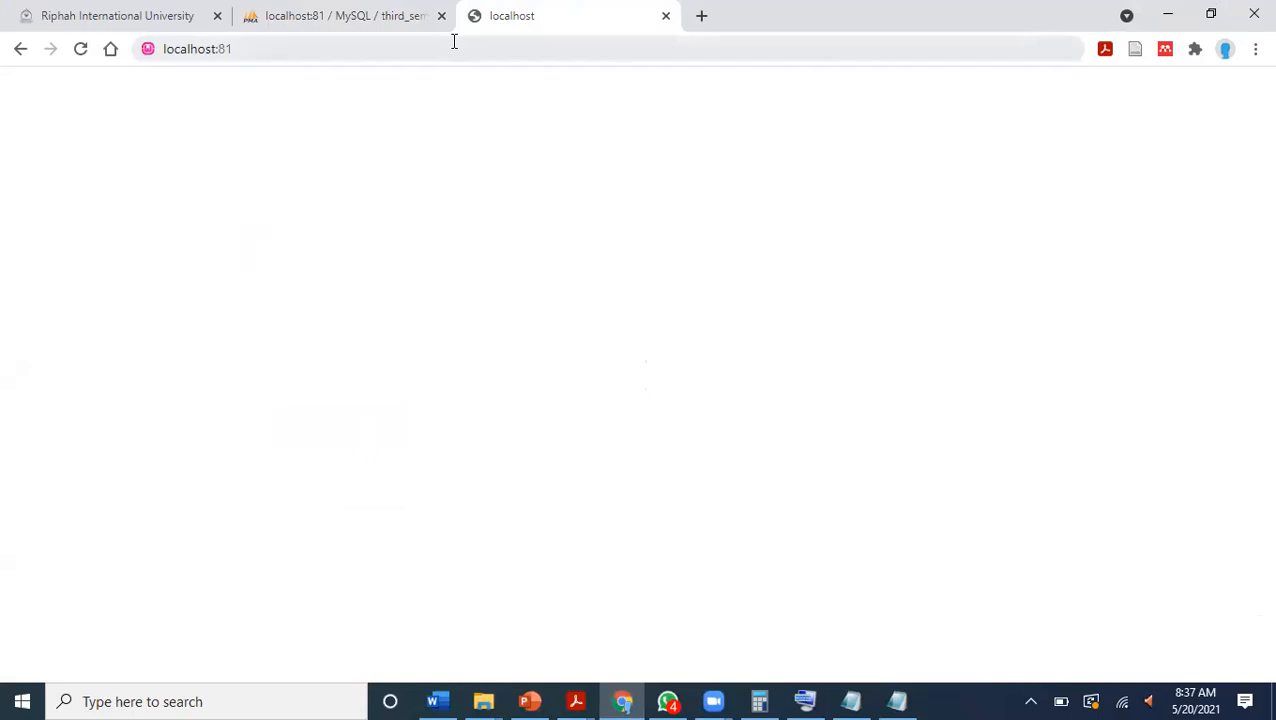
pyautogui.click(458, 45)
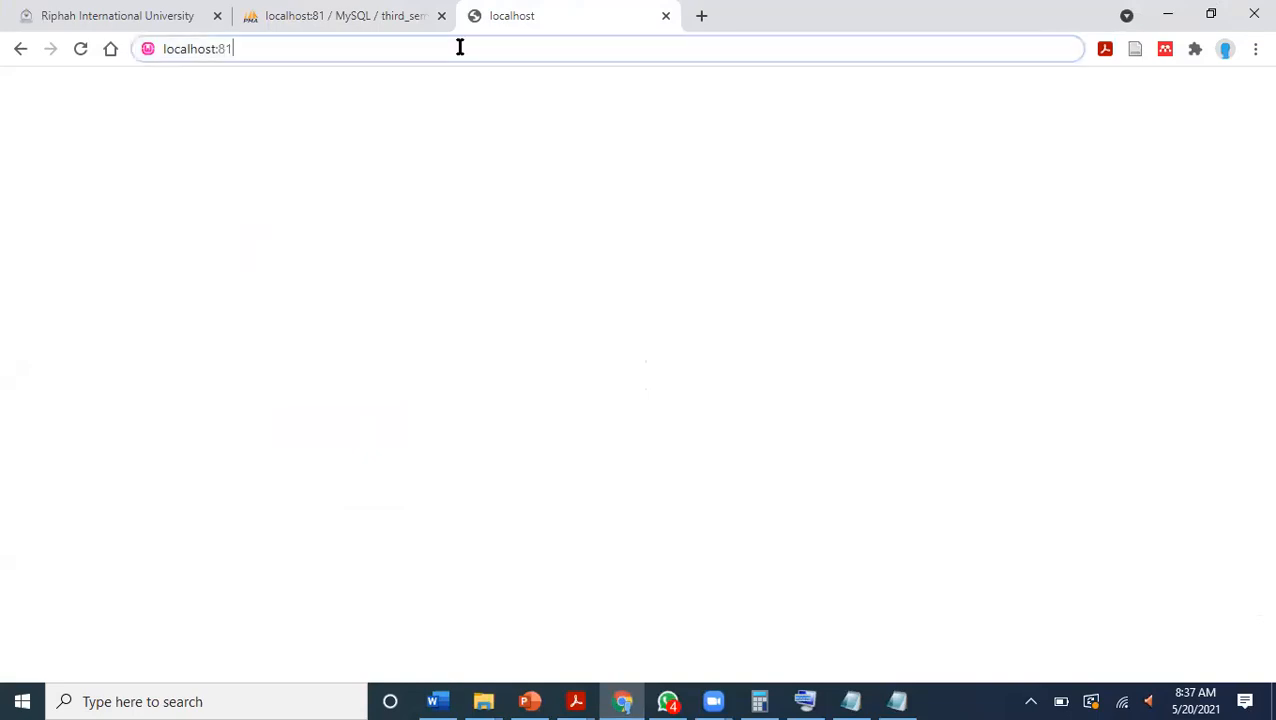
pyautogui.press('Return')
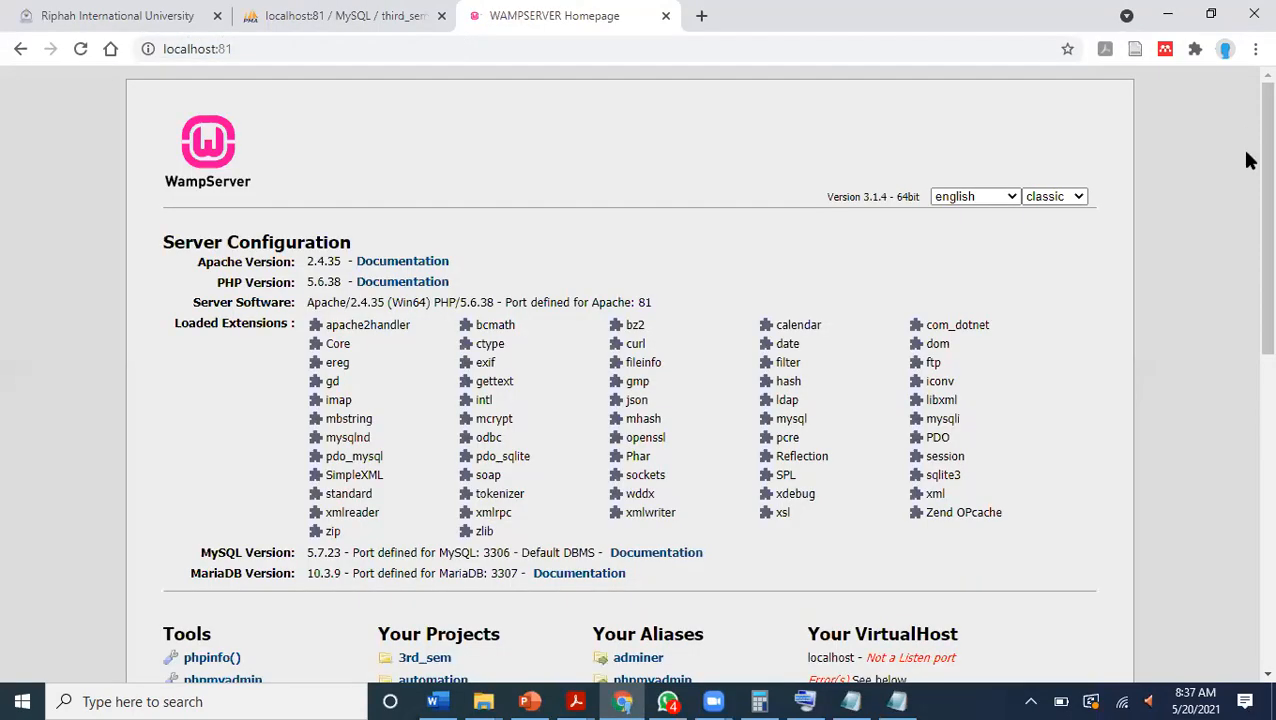
pyautogui.scroll(-3, 1248, 290)
pyautogui.scroll(-3, 1248, 351)
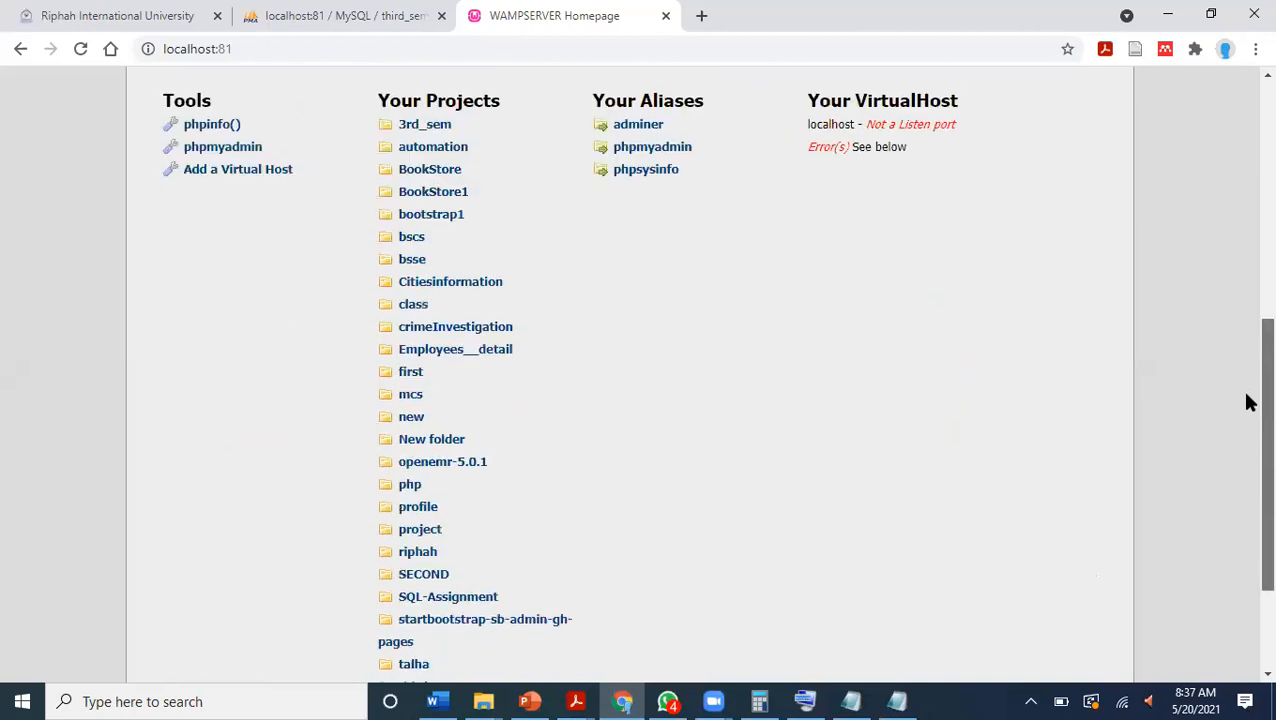
pyautogui.scroll(1, 1245, 427)
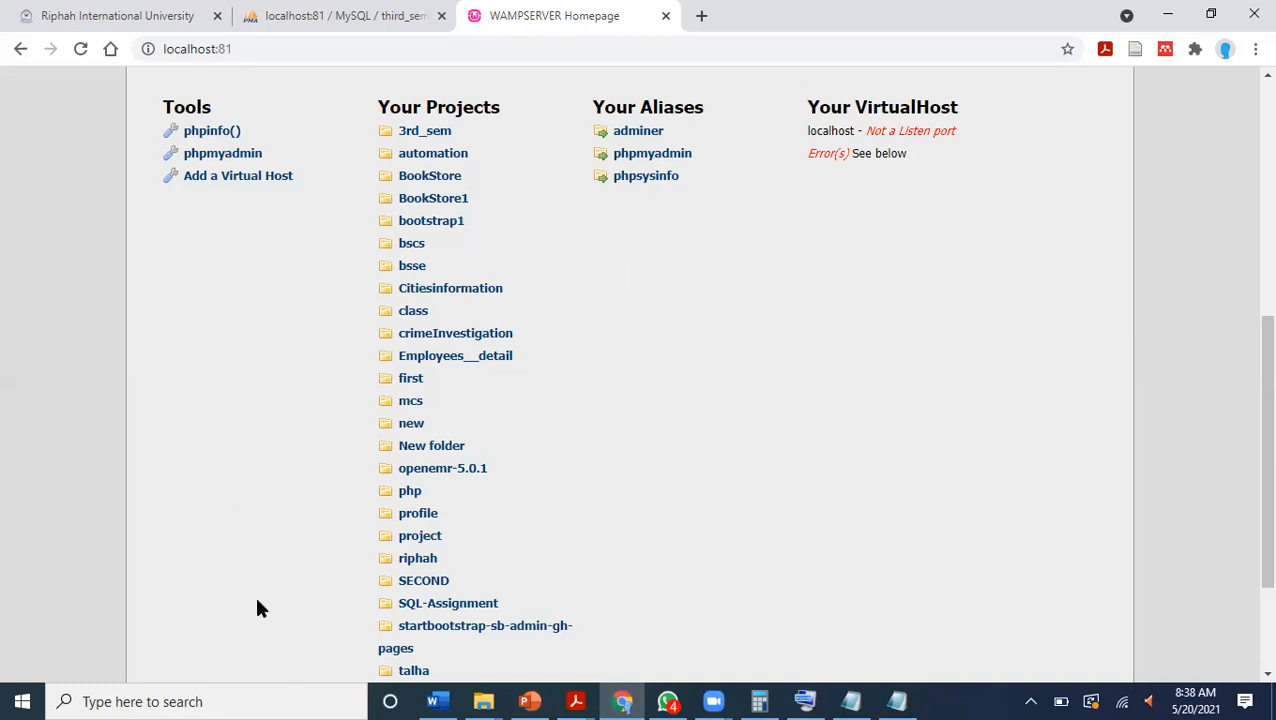
# Launch Sublime Text 3 through the Windows search and decline the offered update download.
pyautogui.click(302, 701)
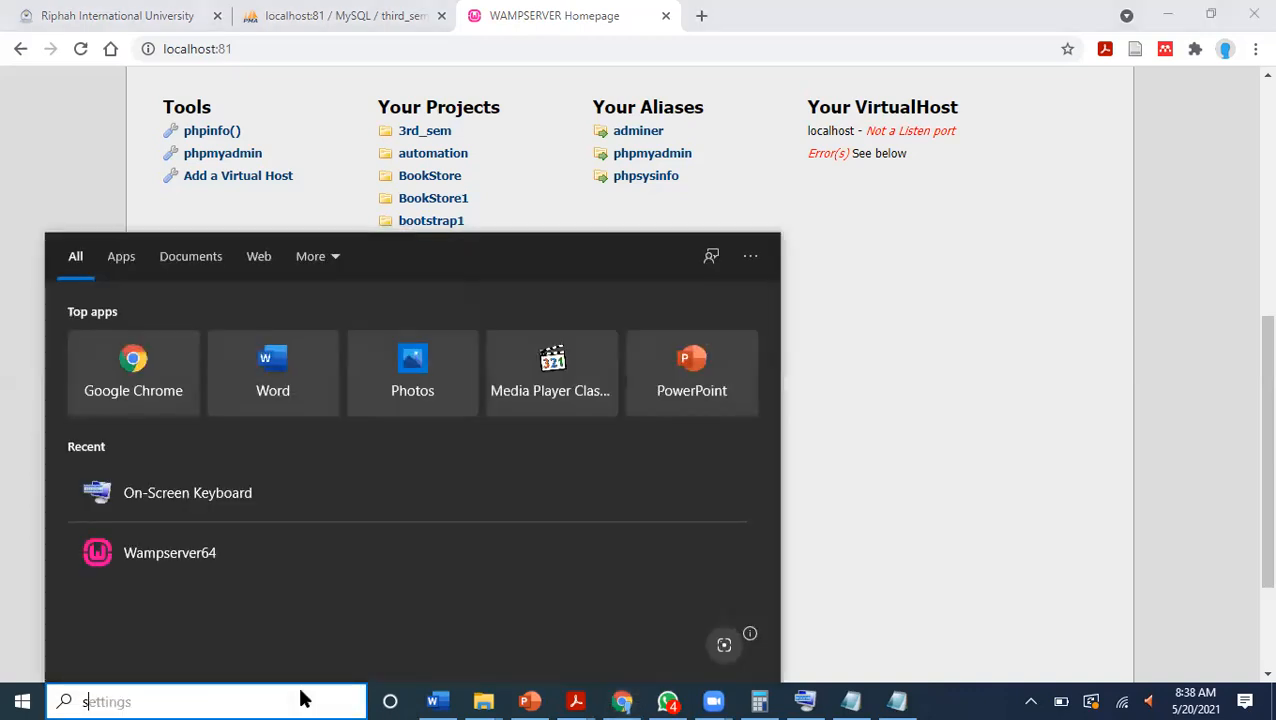
pyautogui.write('sublime')
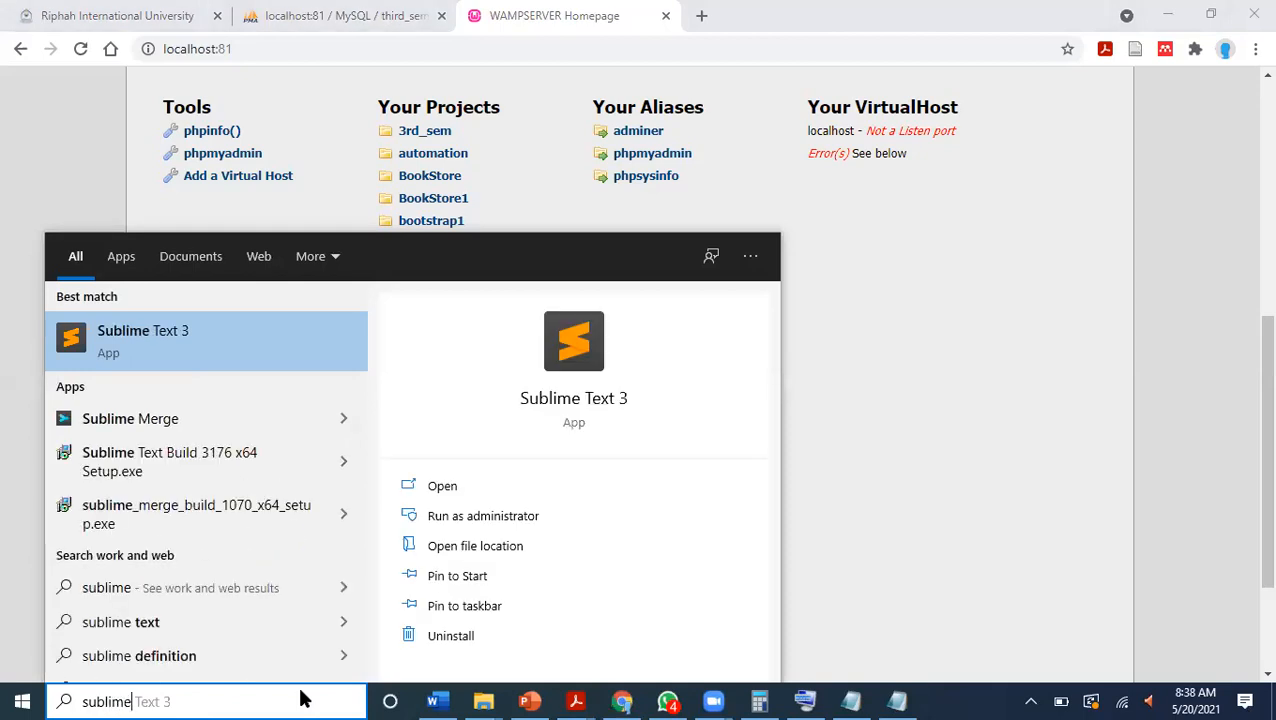
pyautogui.press('Down')
pyautogui.press('Up')
pyautogui.press('Return')
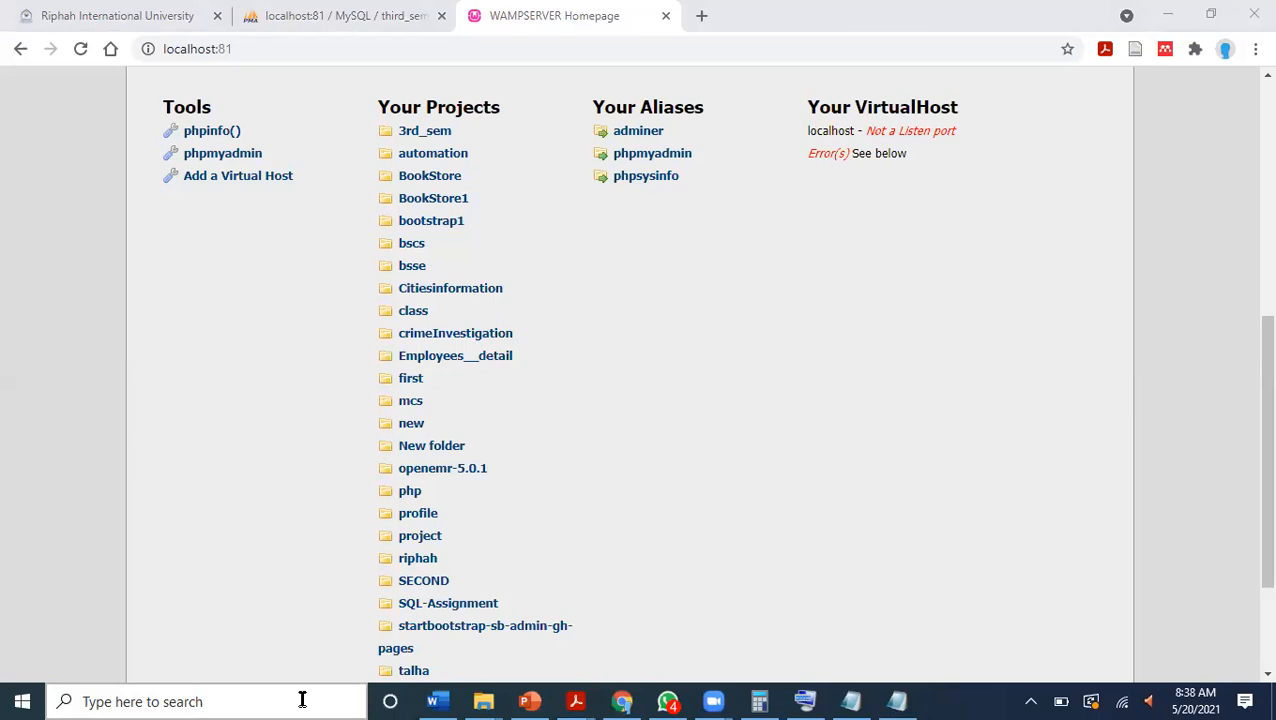
pyautogui.moveTo(713, 700)
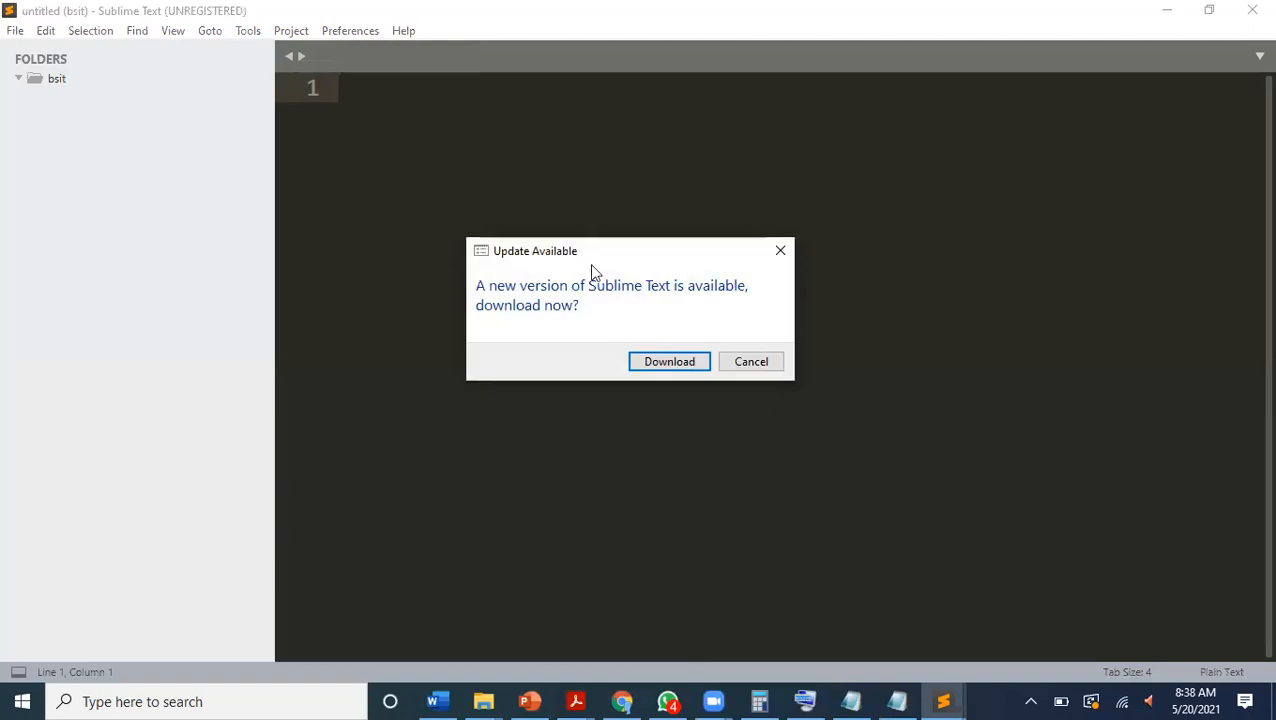
pyautogui.click(753, 363)
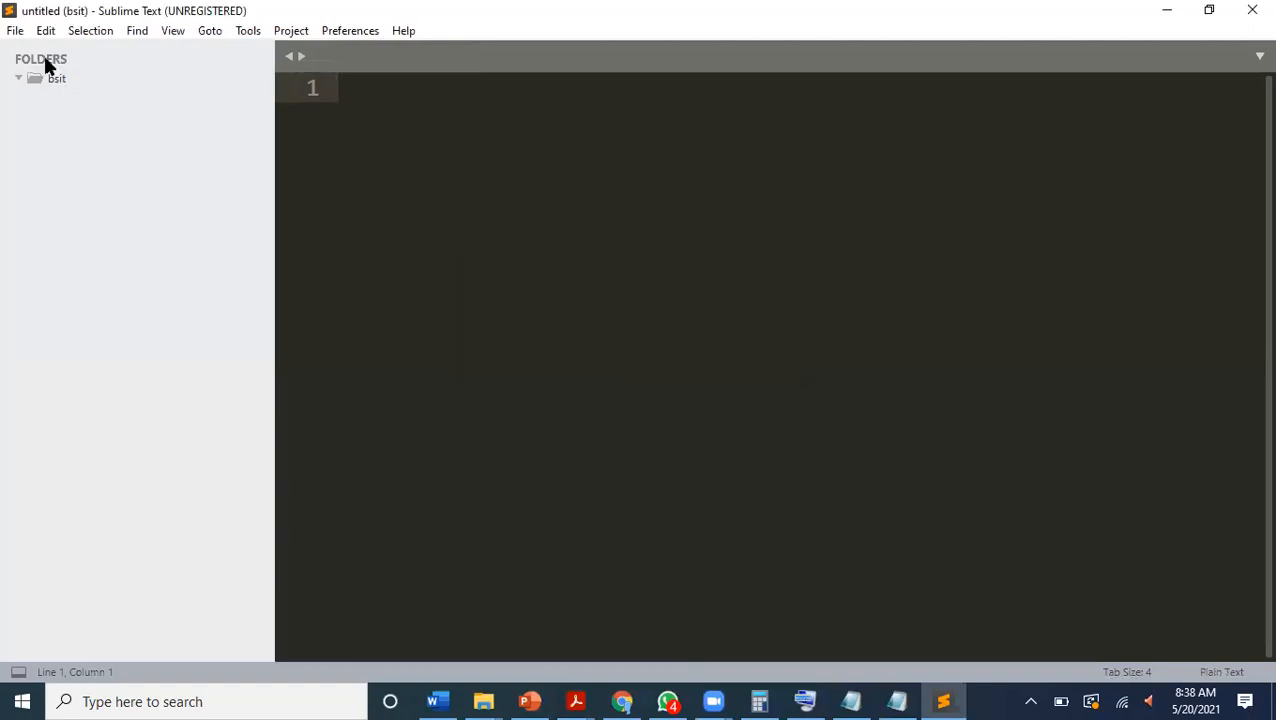
# Open the 3rd_sem folder from wamp64\www on Local Disk (C:) in the editor, and maximize its new window.
pyautogui.click(15, 31)
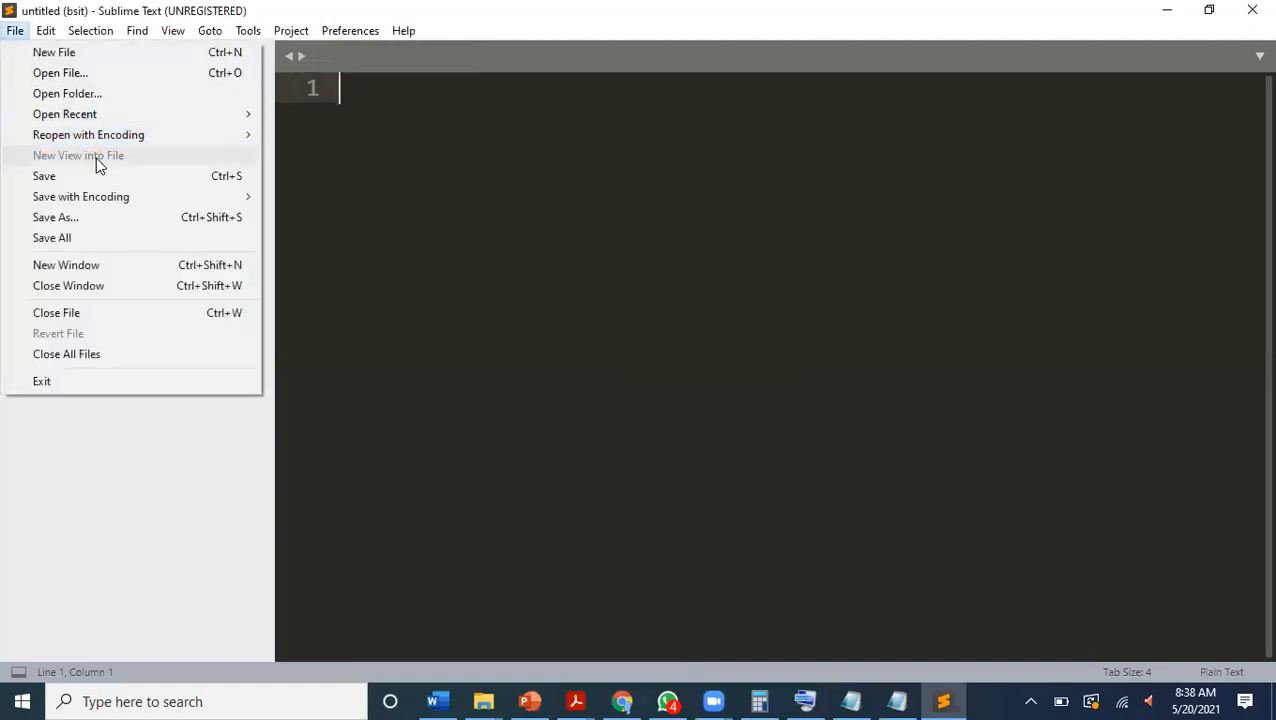
pyautogui.click(73, 94)
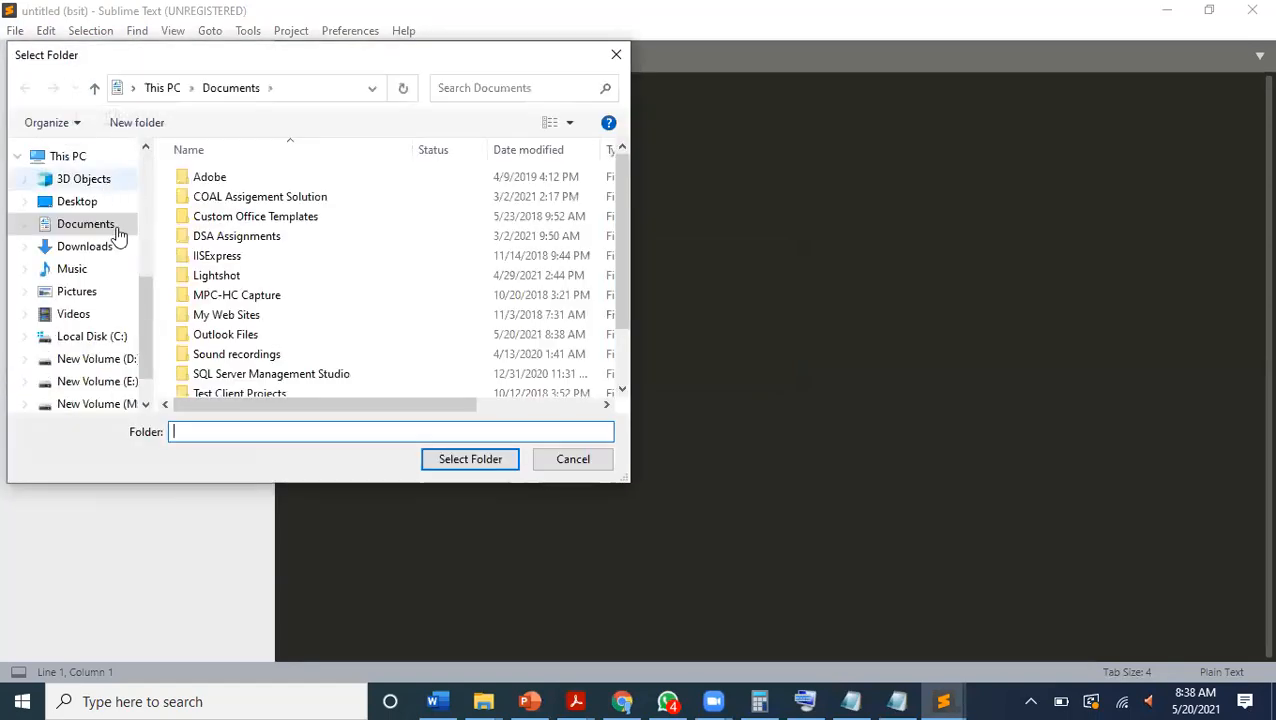
pyautogui.moveTo(146, 305); pyautogui.dragTo(150, 294)
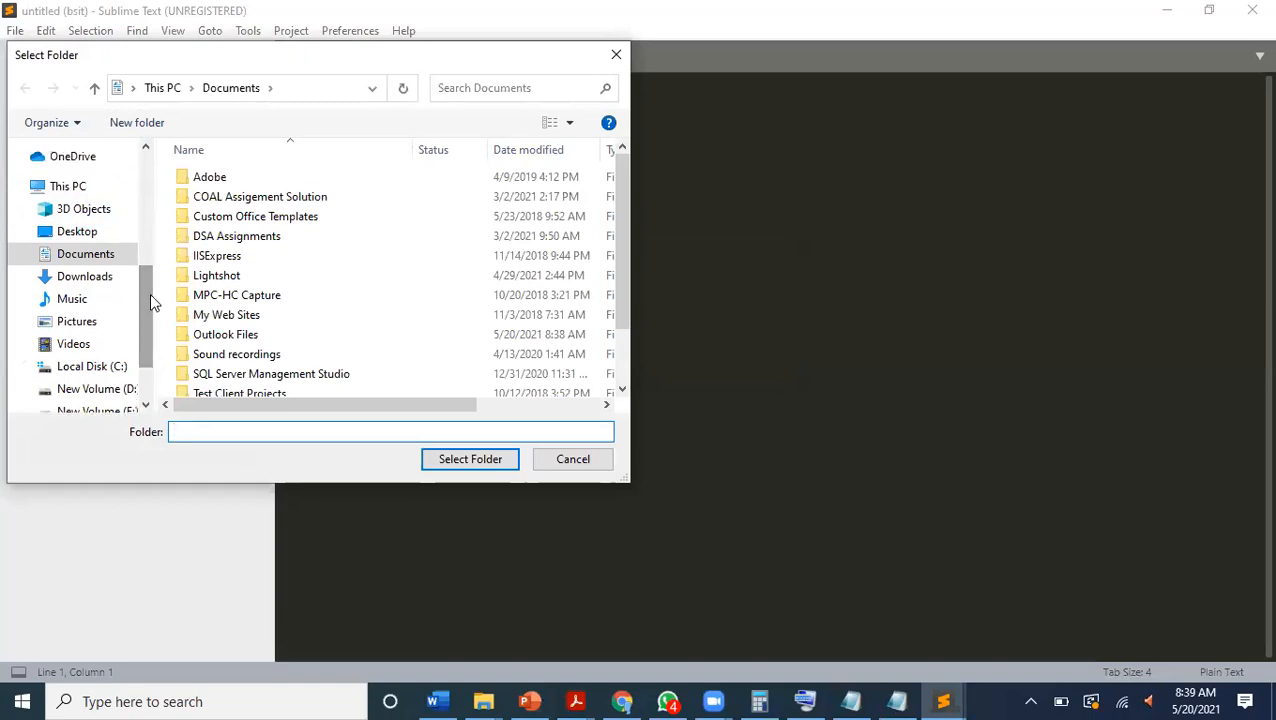
pyautogui.scroll(-1, 150, 293)
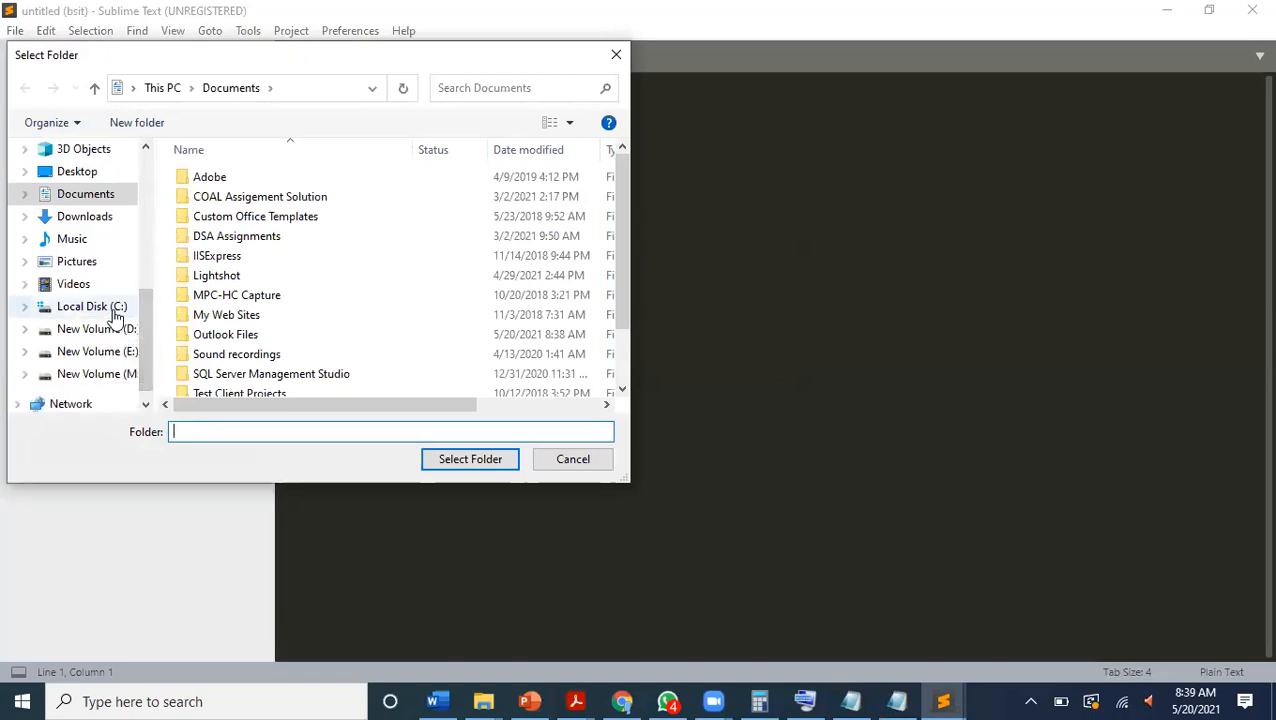
pyautogui.click(115, 316)
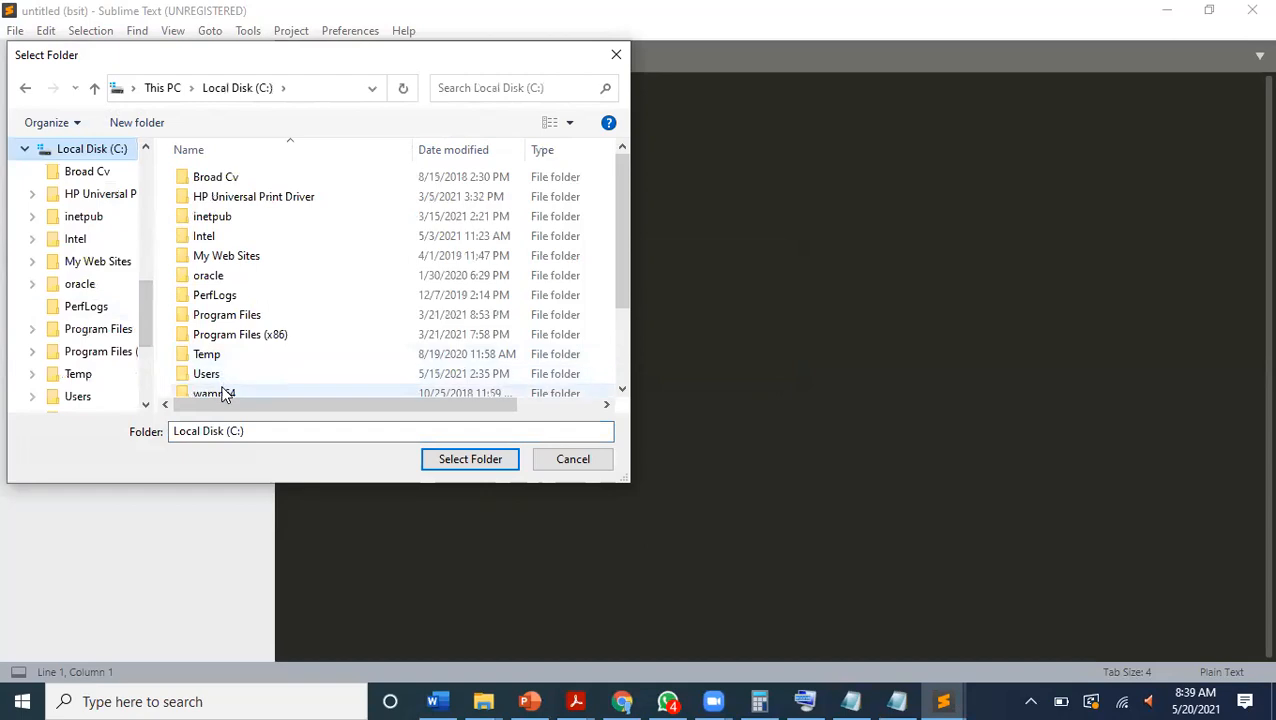
pyautogui.doubleClick(221, 392)
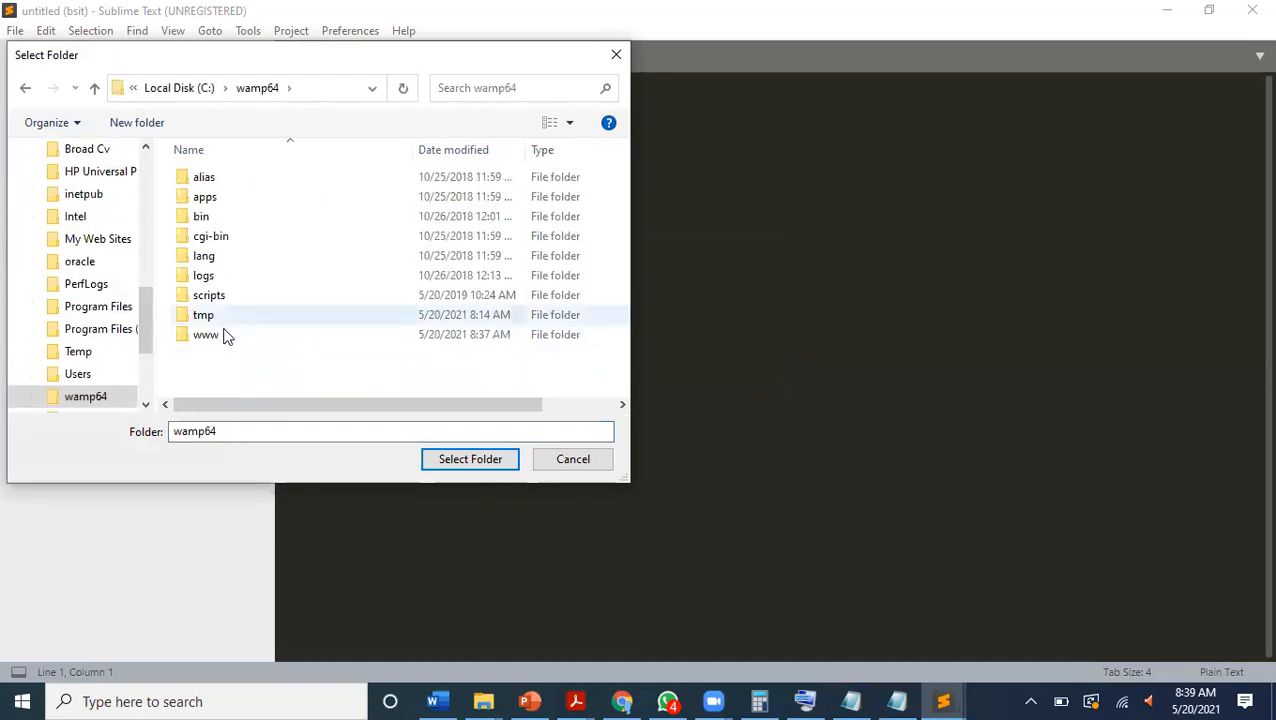
pyautogui.doubleClick(224, 337)
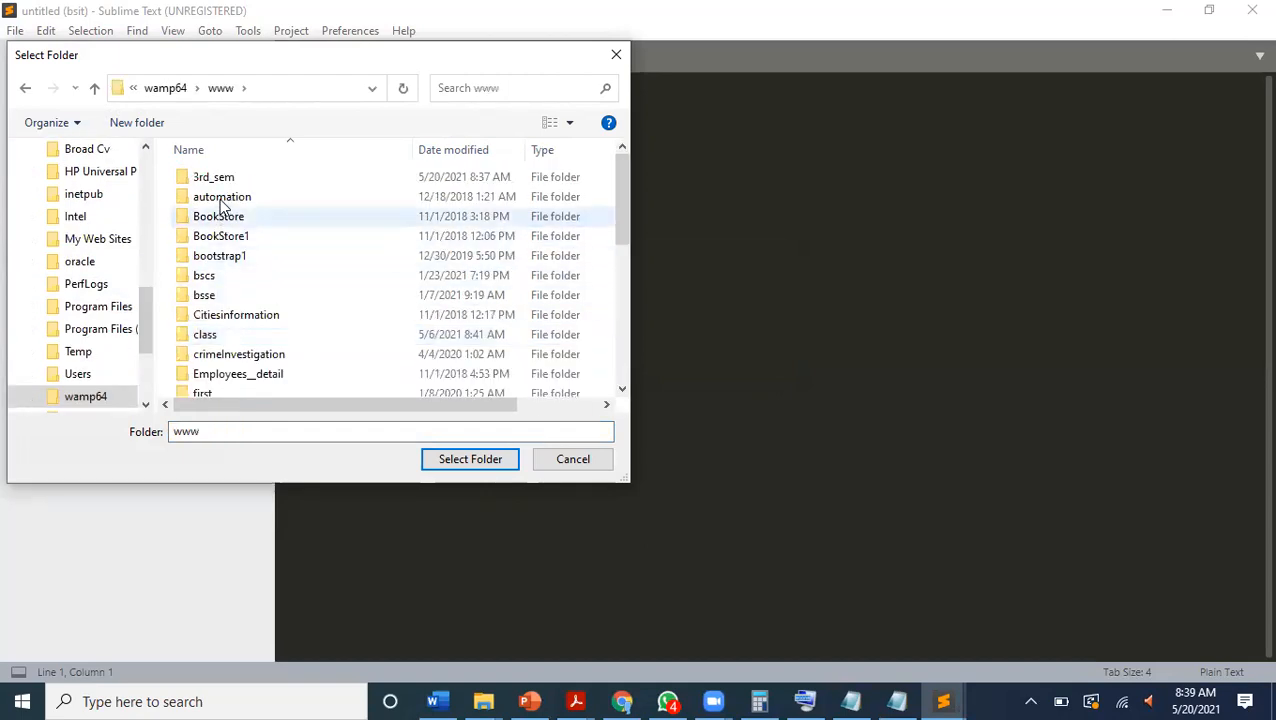
pyautogui.click(220, 180)
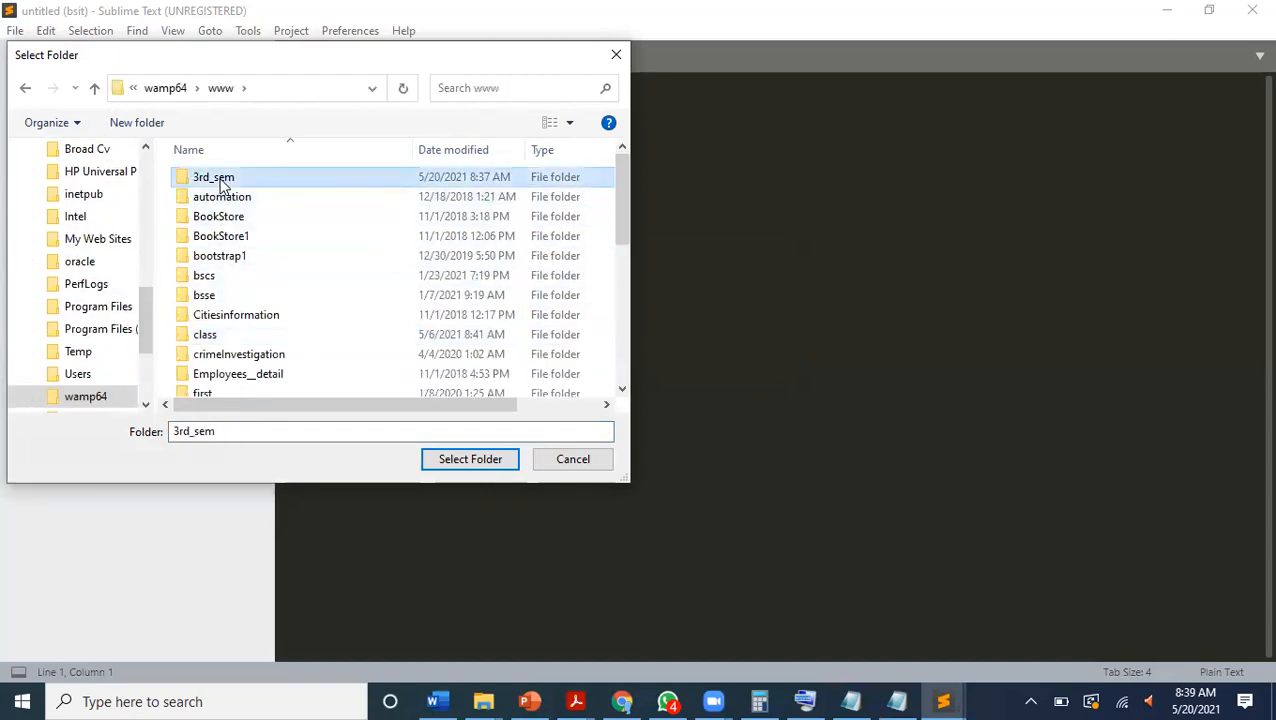
pyautogui.click(455, 466)
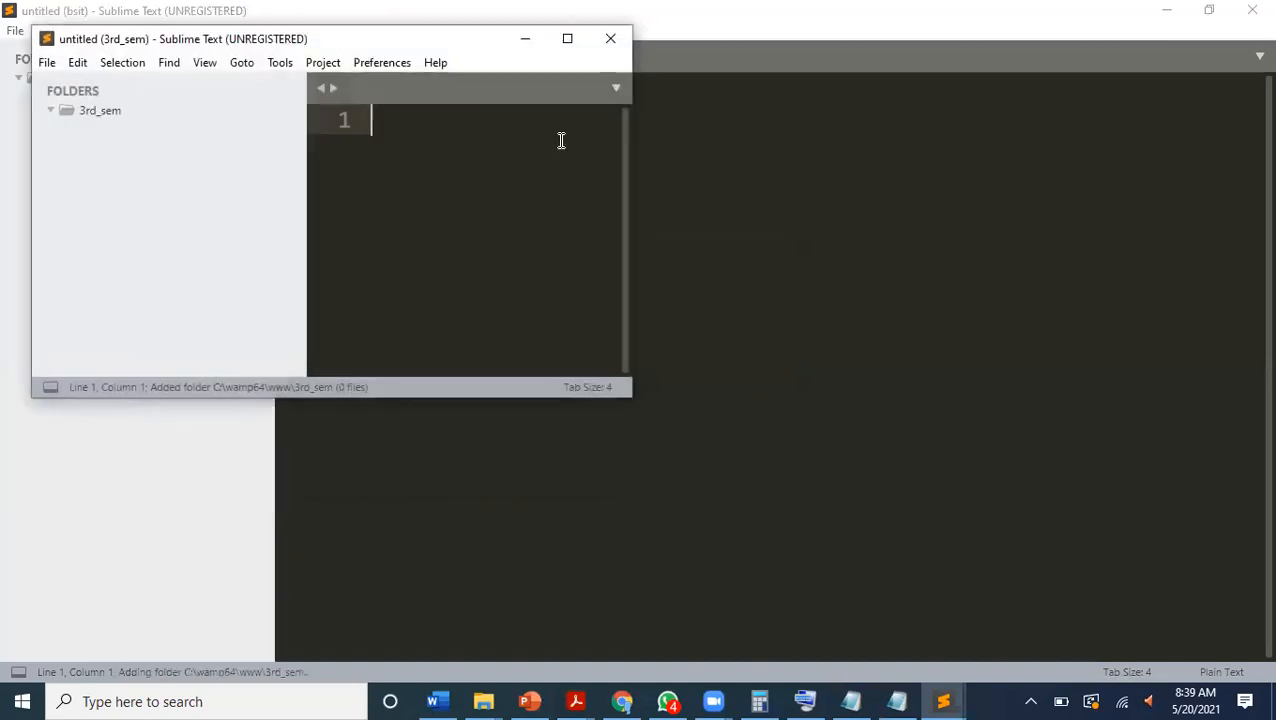
pyautogui.click(567, 40)
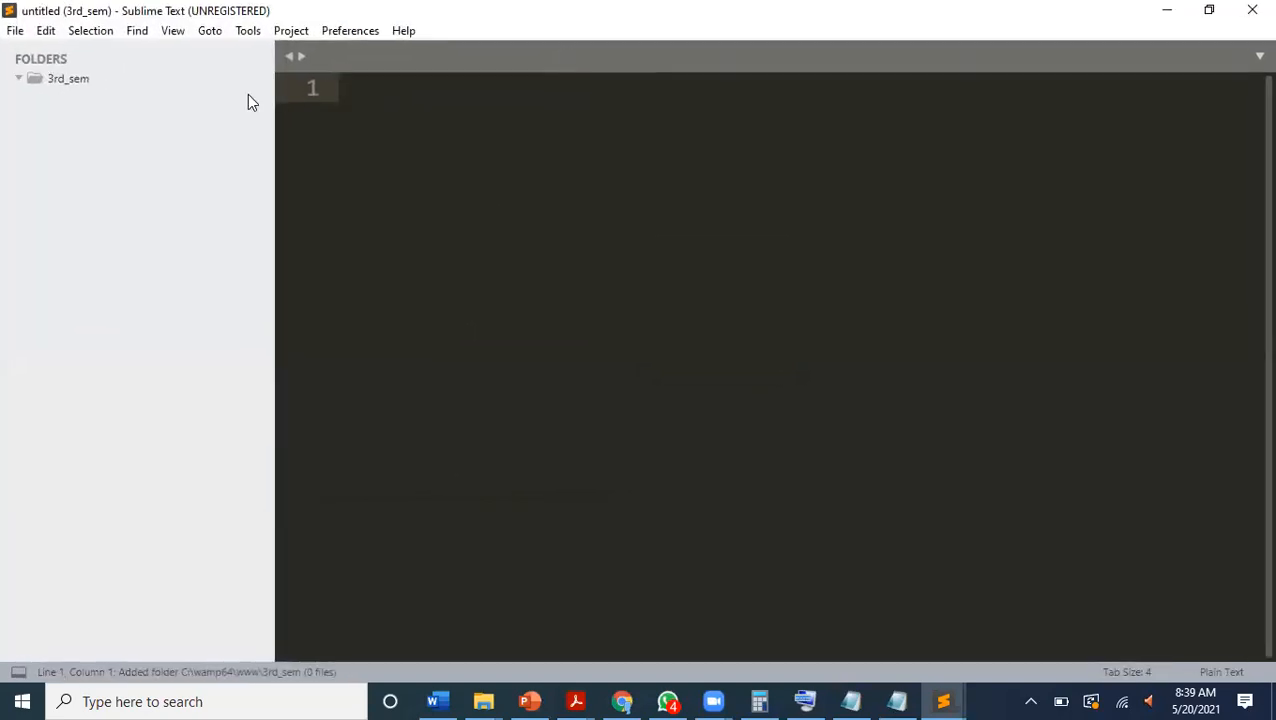
# Create a new file in the 3rd_sem folder and save it as abc.php.
pyautogui.rightClick(78, 78)
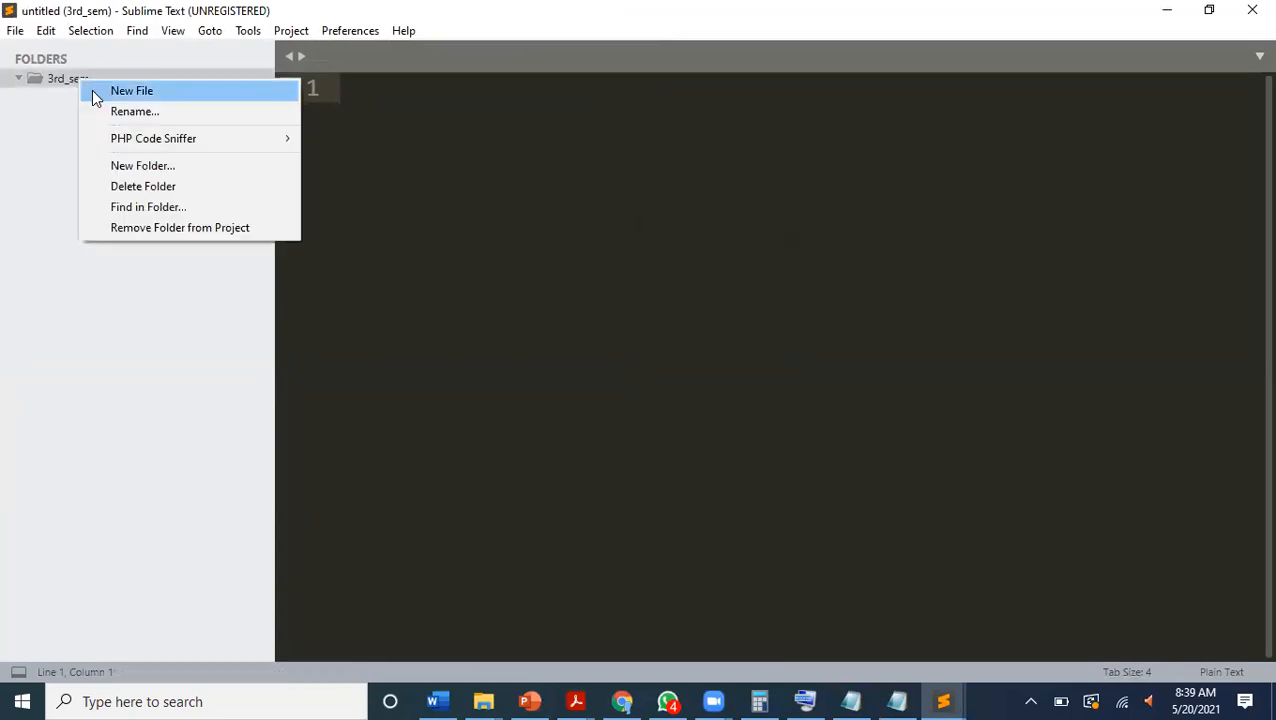
pyautogui.click(93, 91)
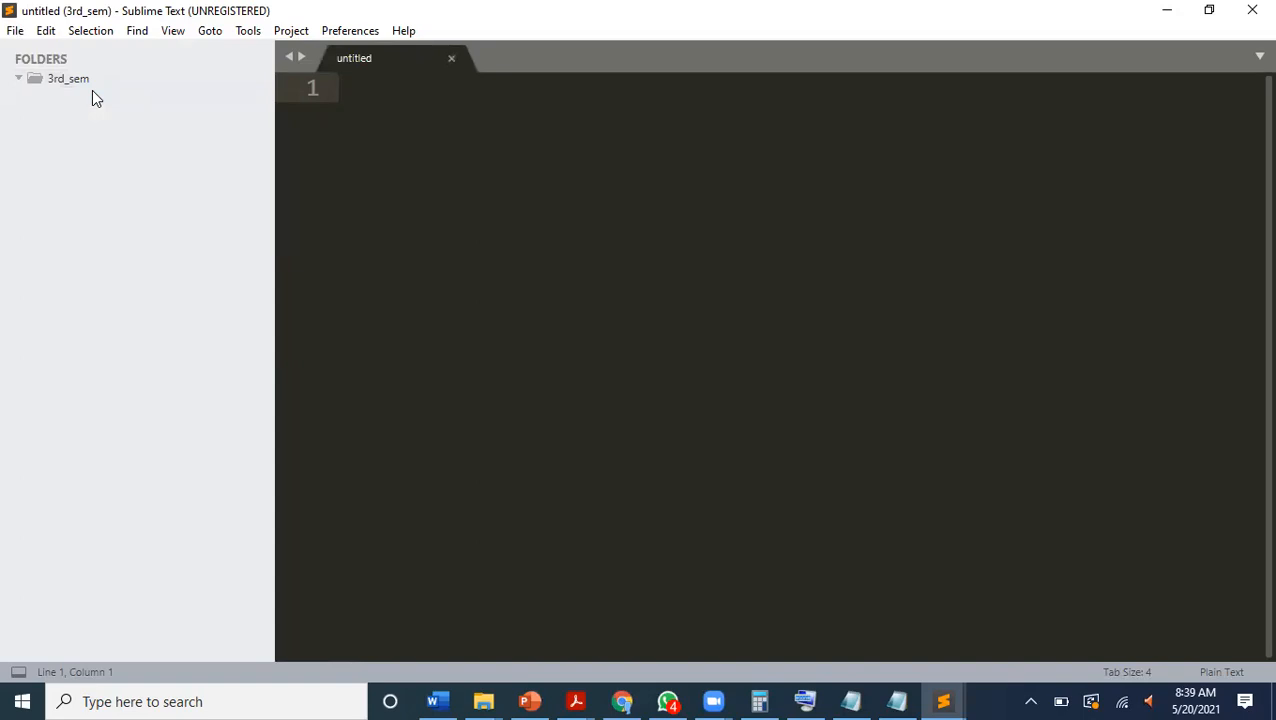
pyautogui.hotkey('ctrl', 's')
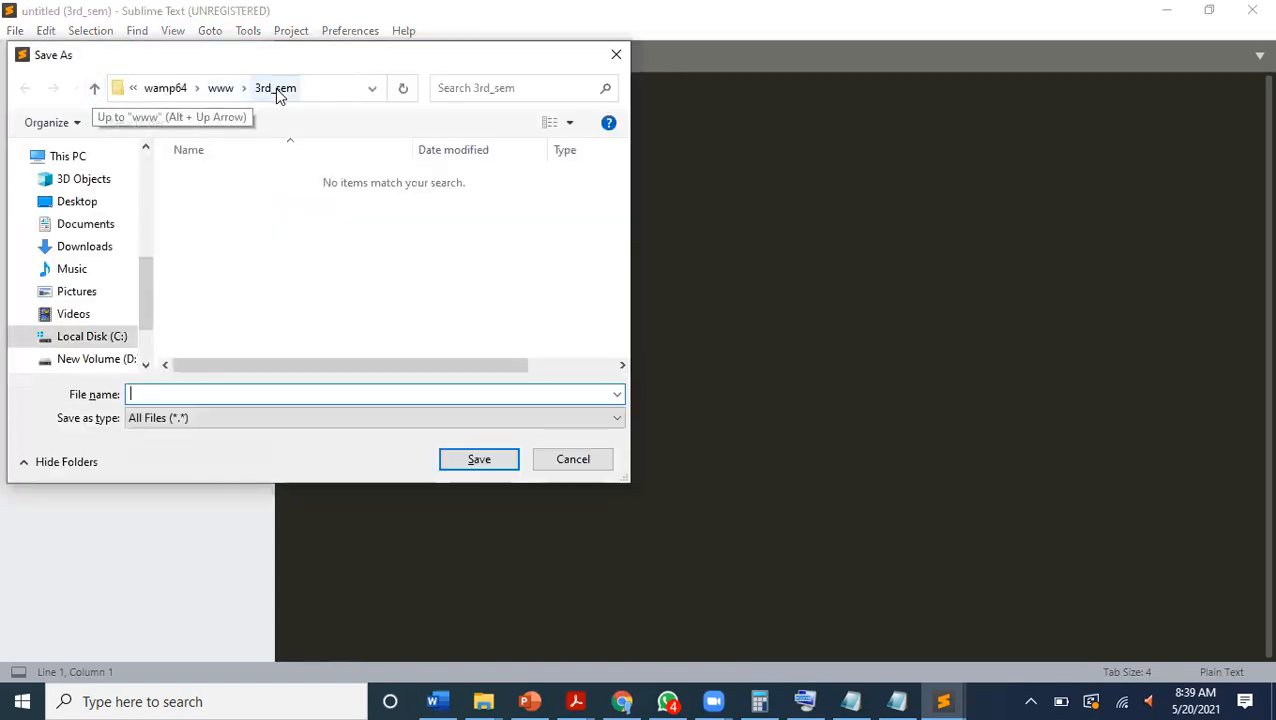
pyautogui.write('abc.php')
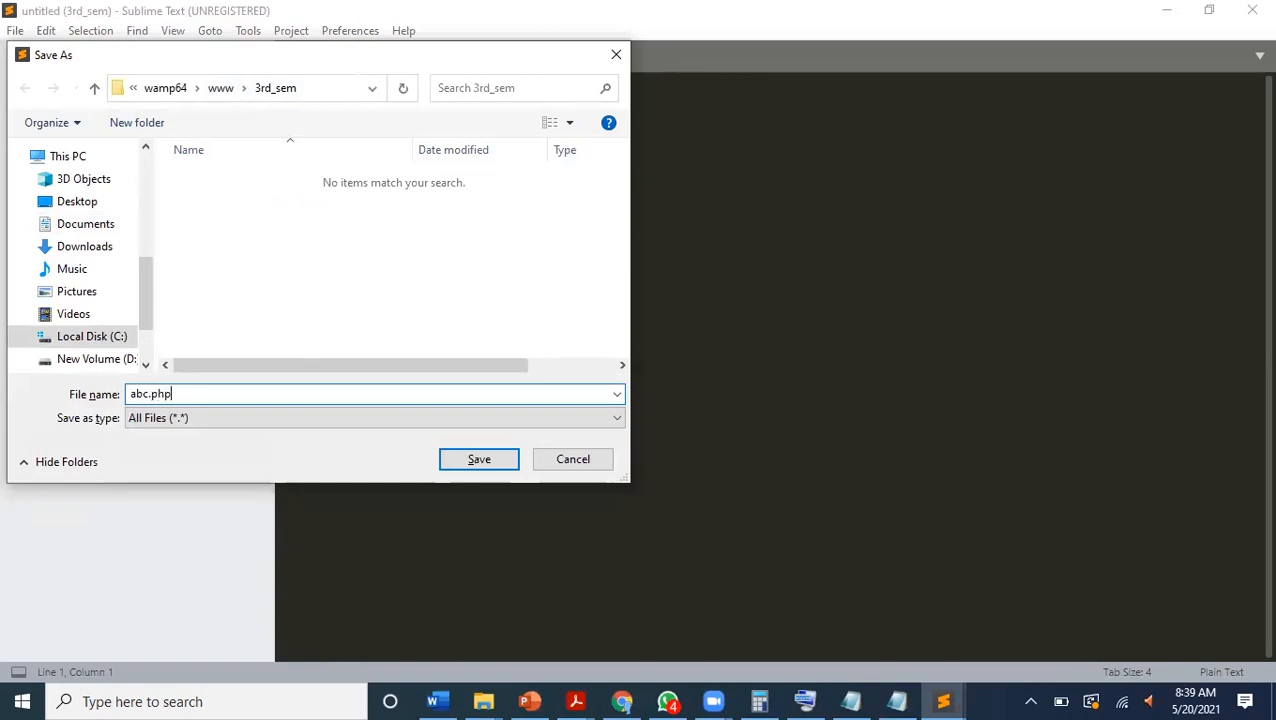
pyautogui.press('Return')
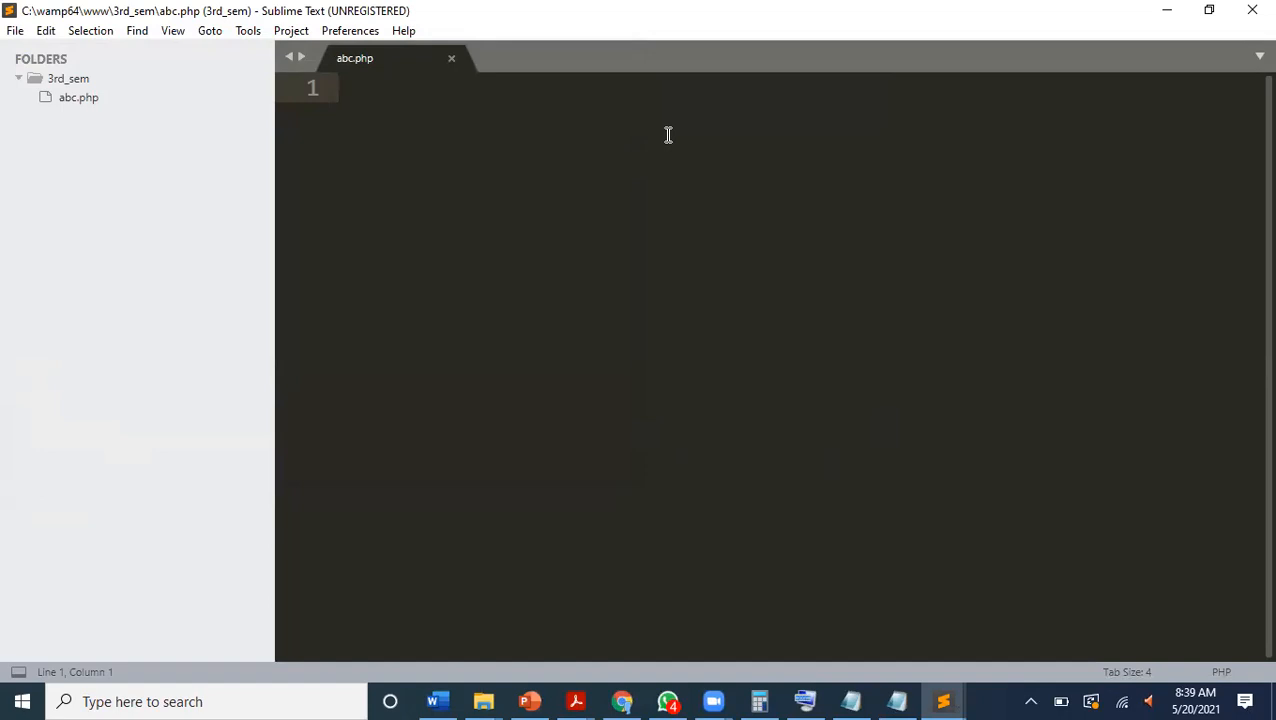
# Insert the PHP tags <?php and ?> on separate lines in abc.php, removing the extra < character.
pyautogui.click(88, 98)
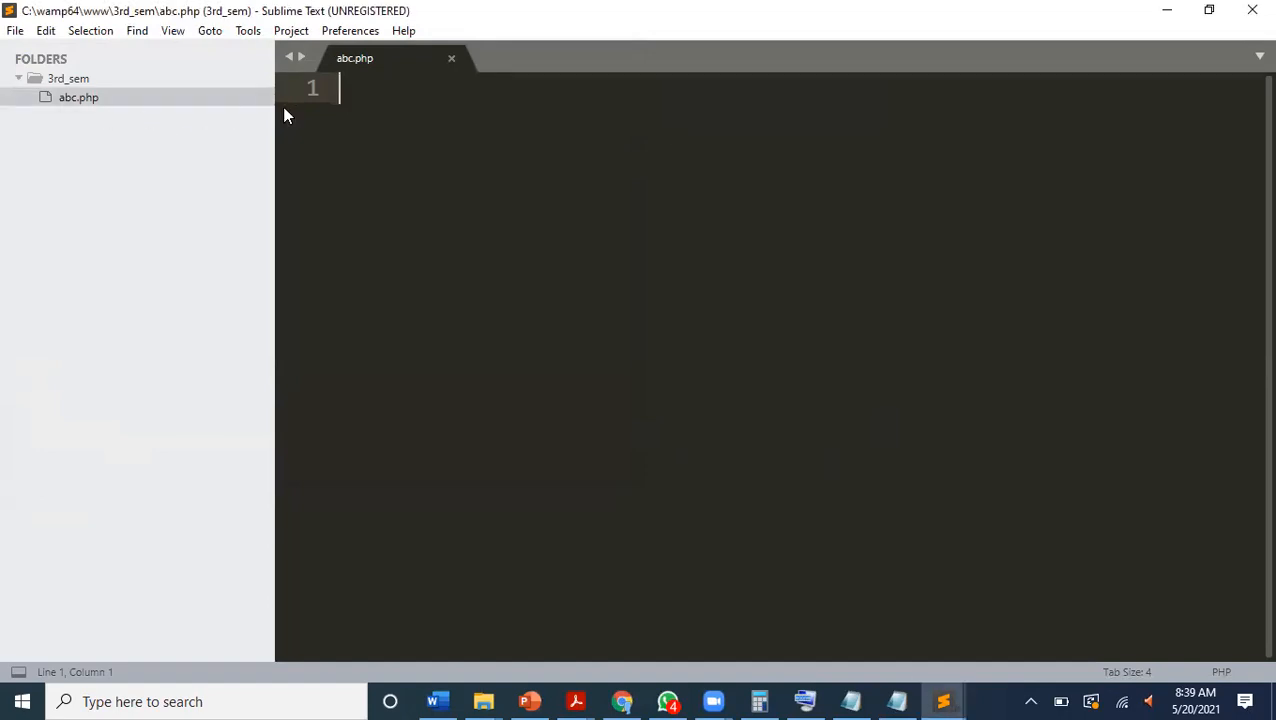
pyautogui.write('<')
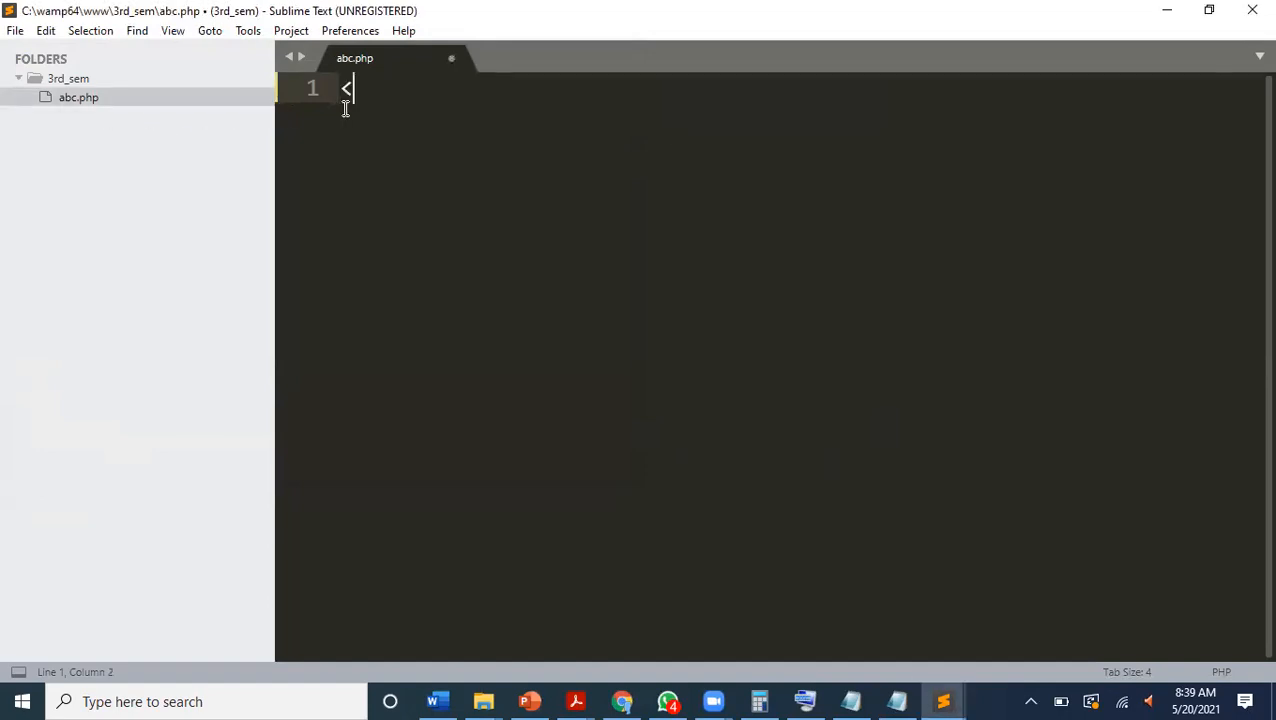
pyautogui.write('?ph')
pyautogui.press('Tab')
pyautogui.press('Return')
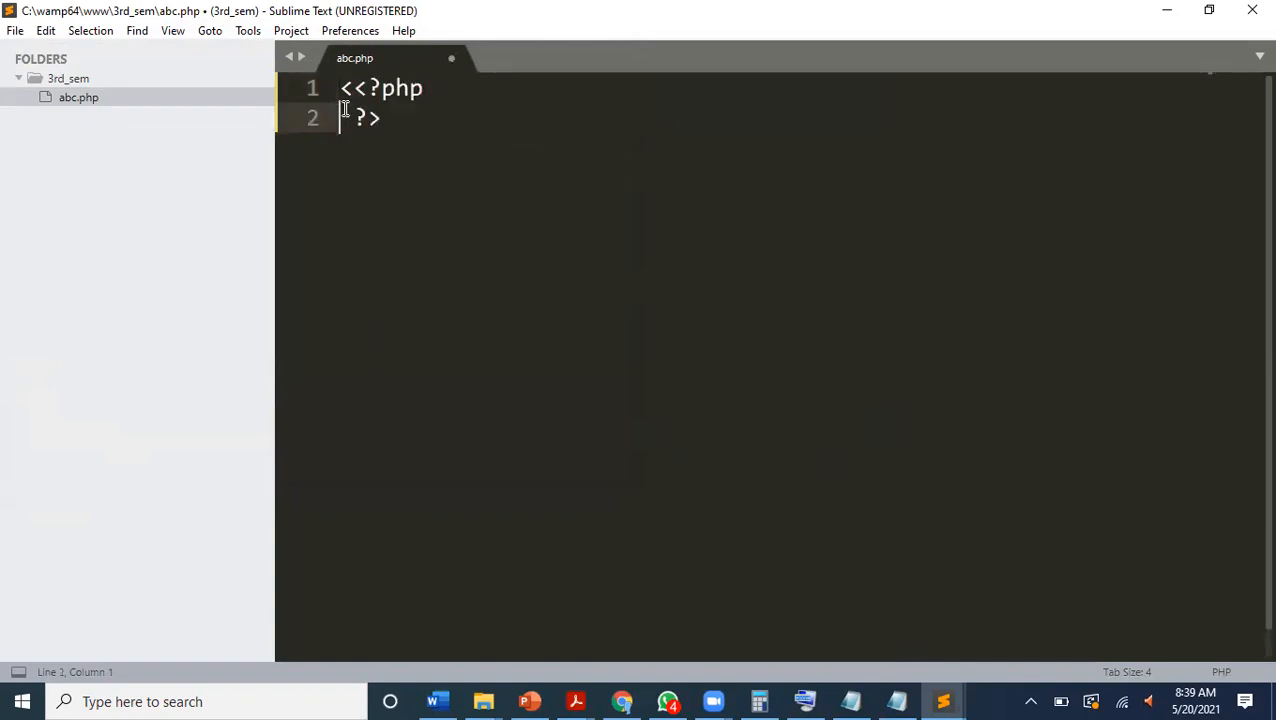
pyautogui.click(352, 88)
pyautogui.press('BackSpace')
# Add two blank lines after the opening <?php tag and save abc.php.
pyautogui.click(433, 95)
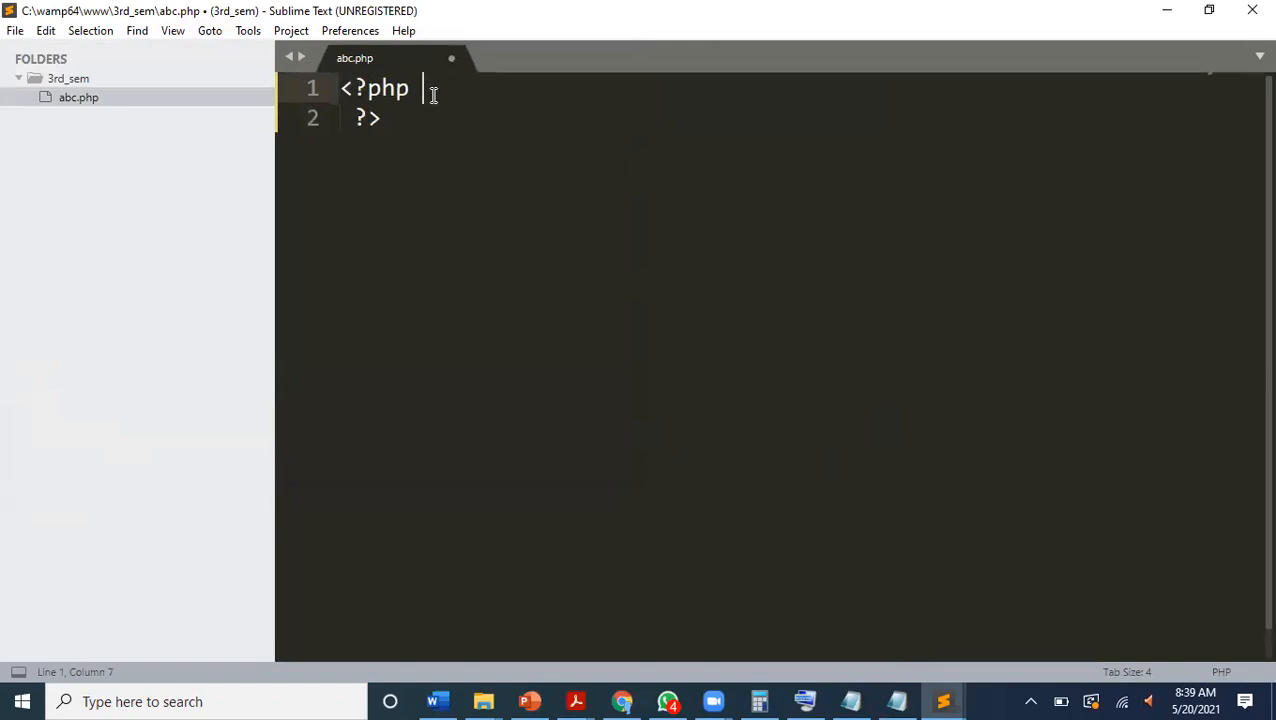
pyautogui.press('Return')
pyautogui.press('Return')
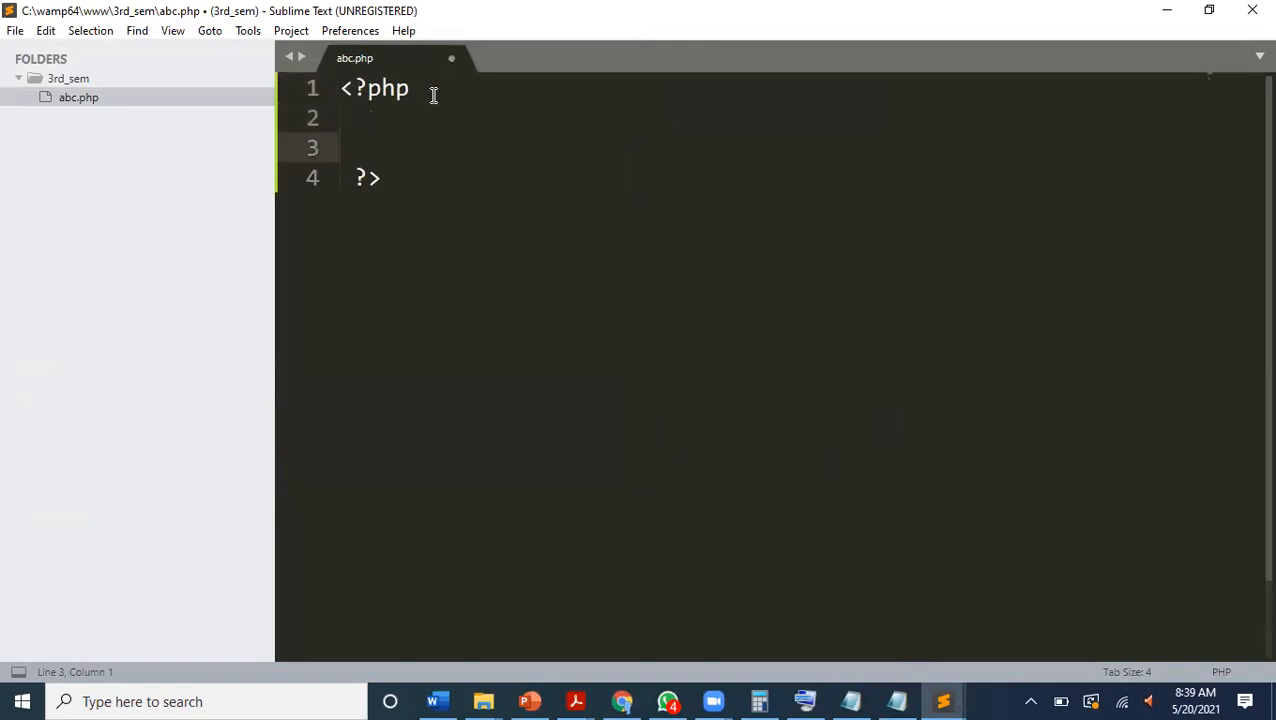
pyautogui.hotkey('ctrl', 's')
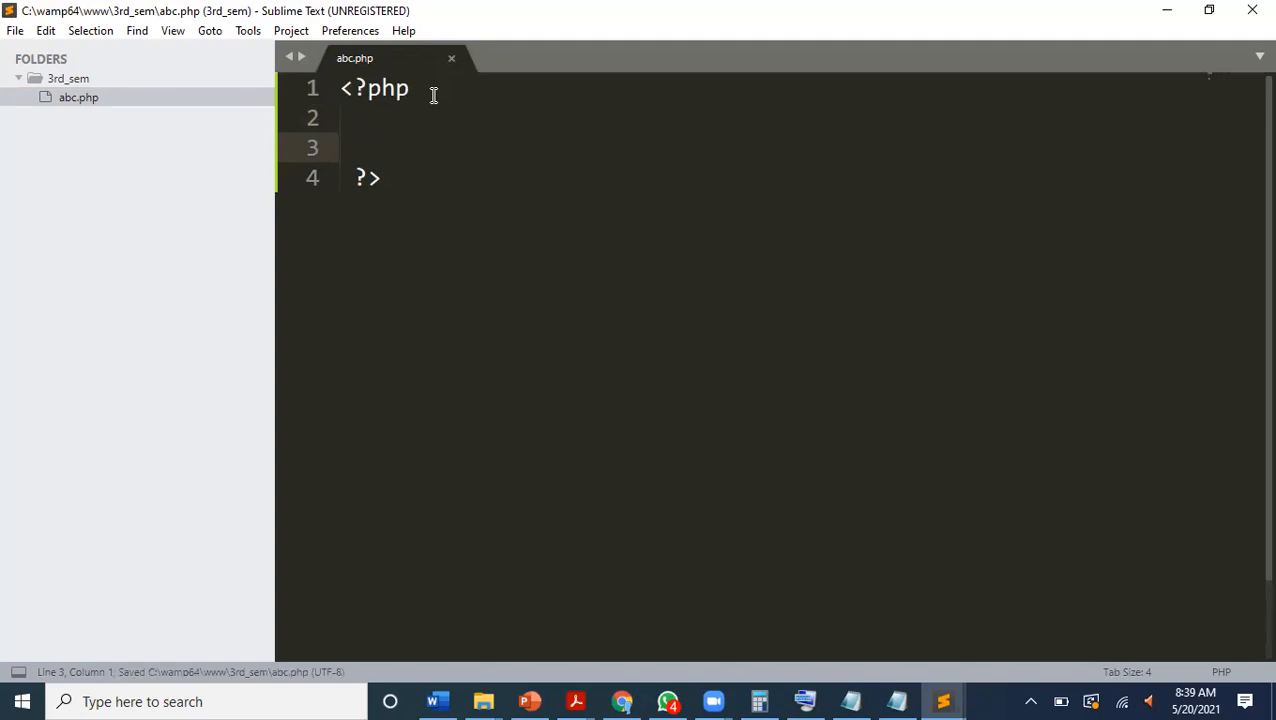
# Highlight the whole PHP block from <?php to ?>, and place the cursor on empty line 3.
pyautogui.moveTo(393, 179); pyautogui.dragTo(333, 80)
pyautogui.click(333, 88)
pyautogui.click(333, 88)
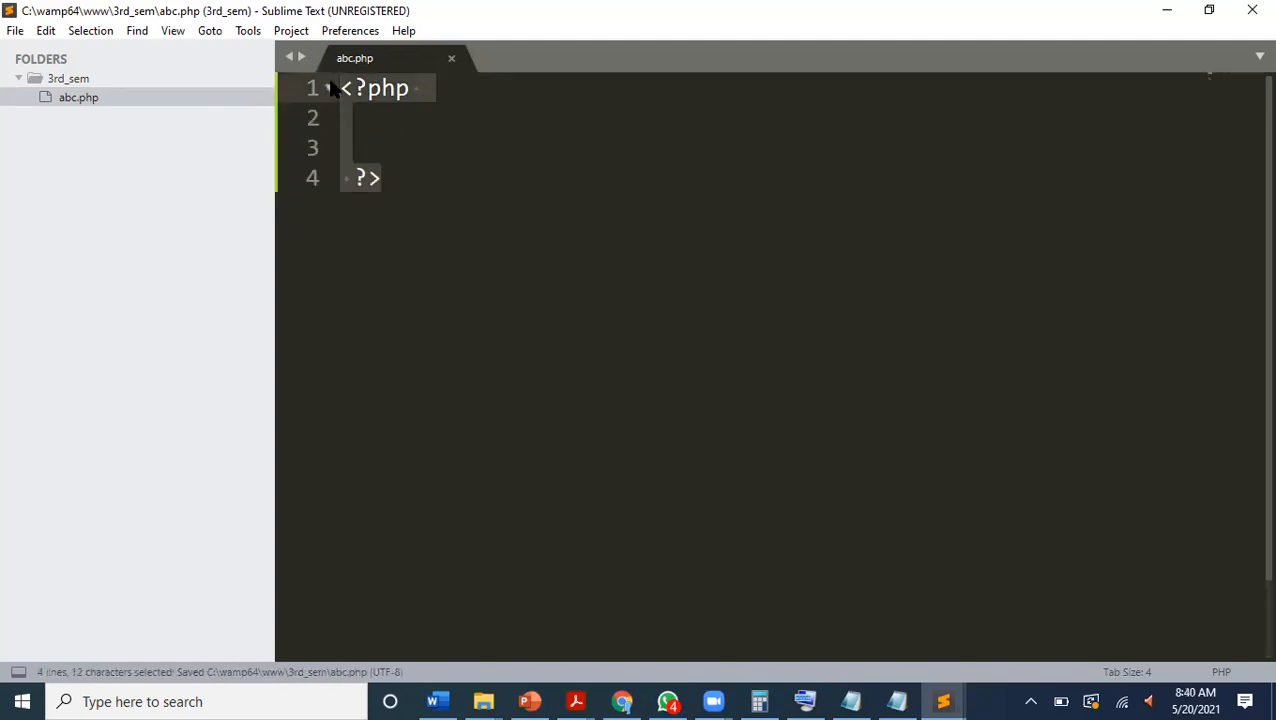
pyautogui.click(380, 145)
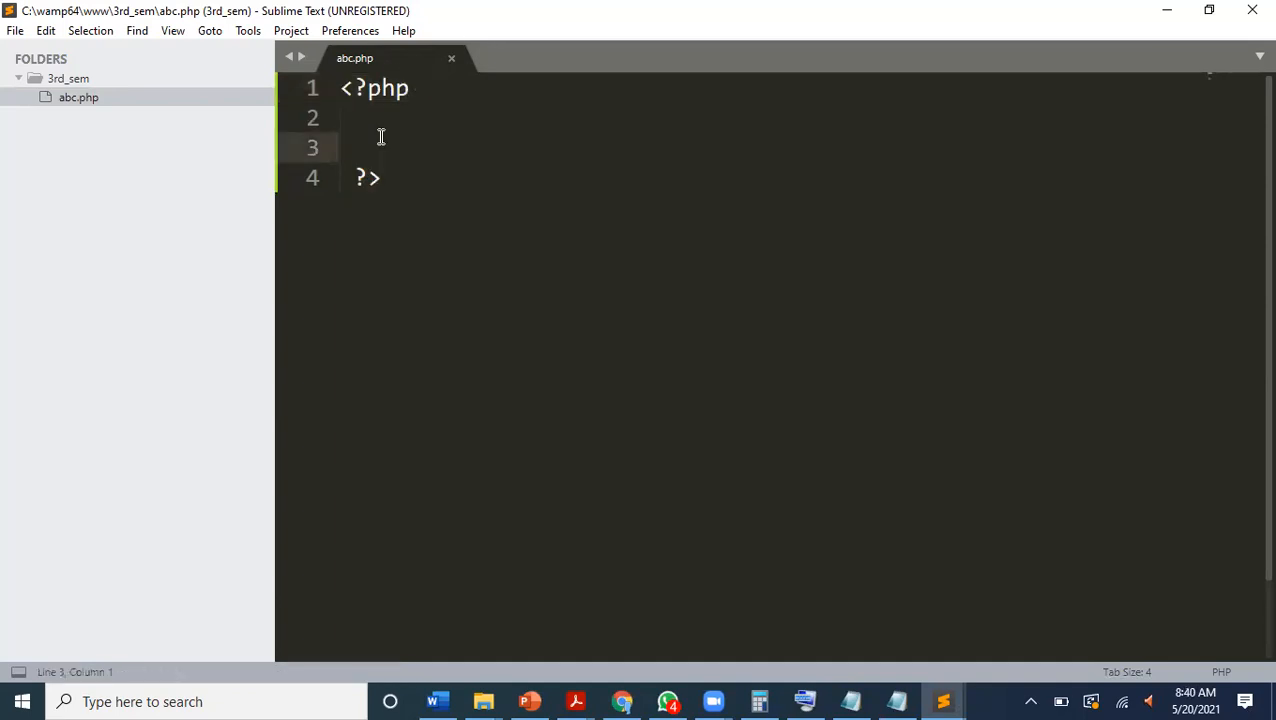
# Write the statement echo "hello"; on line 3 of abc.php, undo the unwanted autocomplete insertion, and save the file.
pyautogui.write('ec')
pyautogui.press('Return')
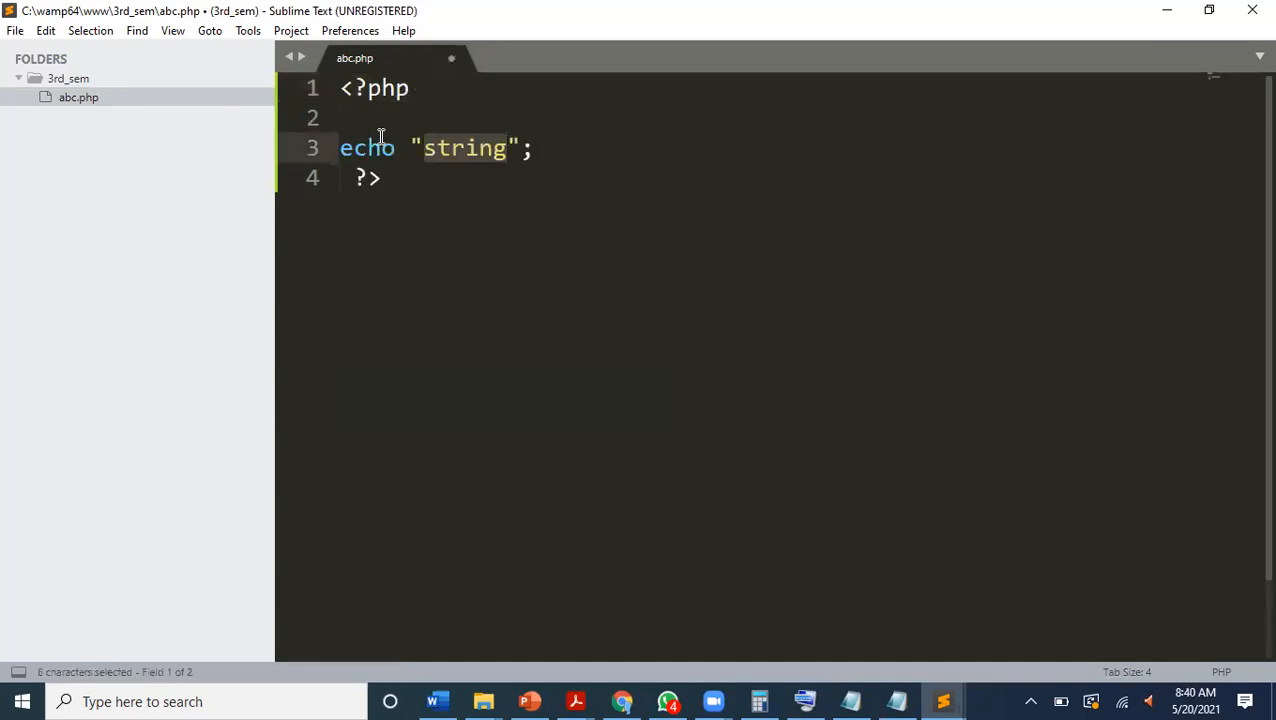
pyautogui.press('BackSpace')
pyautogui.write('hell')
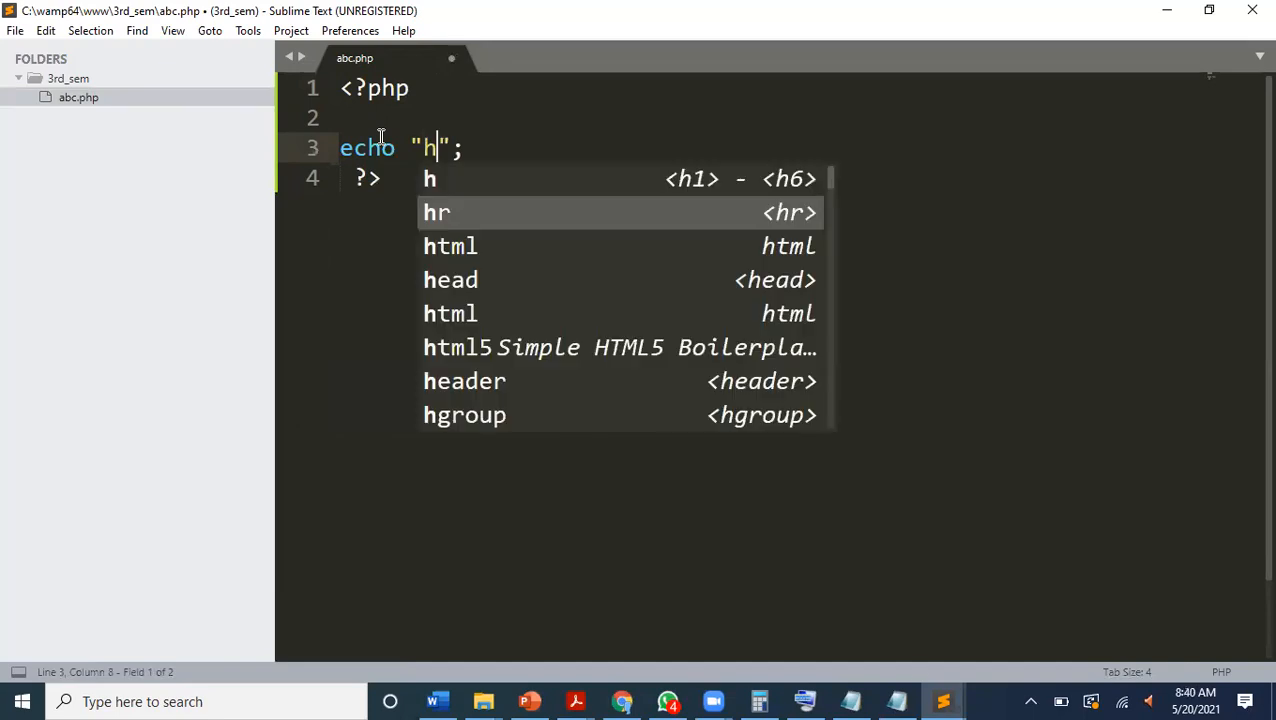
pyautogui.write('o')
pyautogui.press('Return')
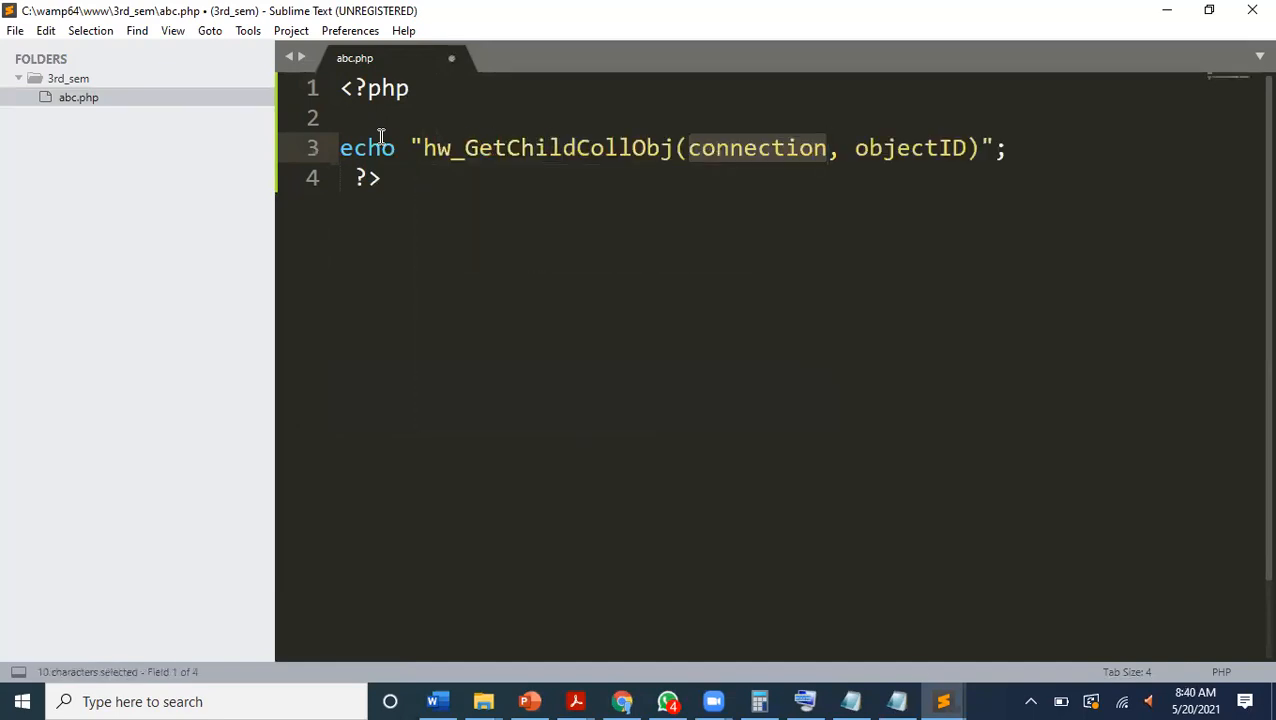
pyautogui.hotkey('ctrl', 'z')
pyautogui.hotkey('ctrl', 's')
# Switch to Chrome, try to open the 3rd_sem project link on the WampServer homepage, and return to the homepage.
pyautogui.hotkey('alt', 'Tab')
pyautogui.hotkey('alt', 'Tab')
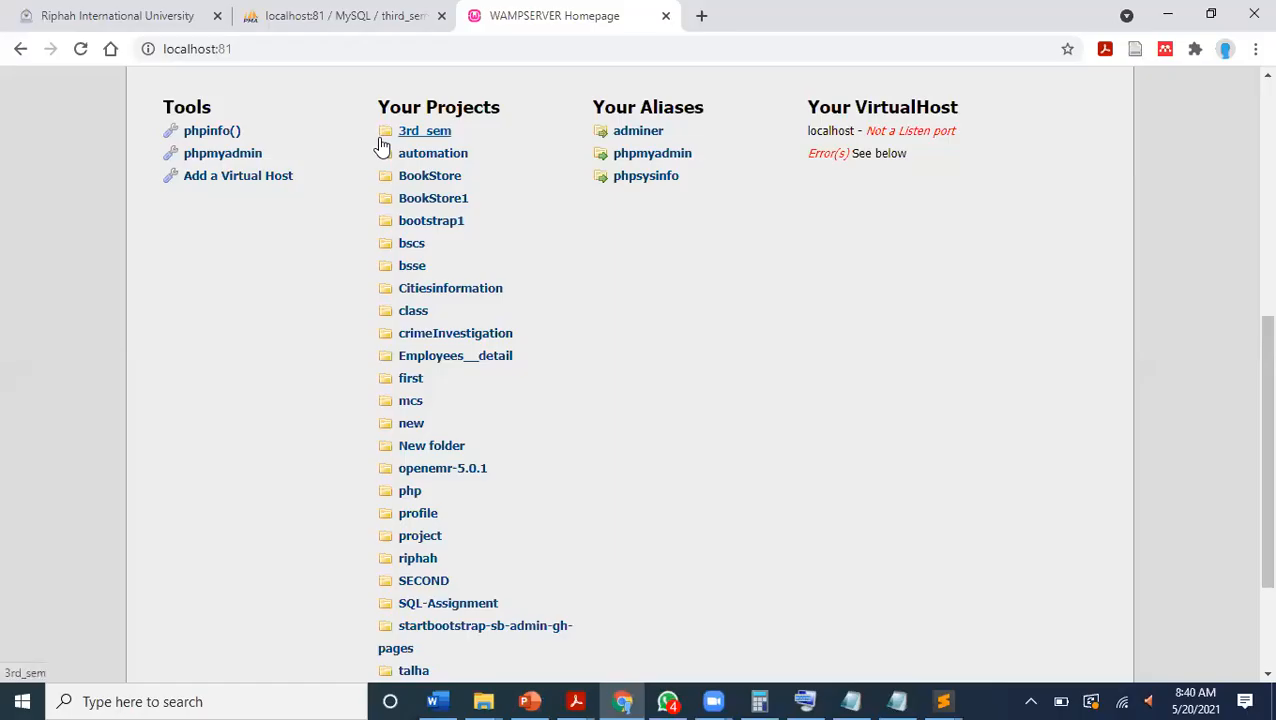
pyautogui.click(382, 143)
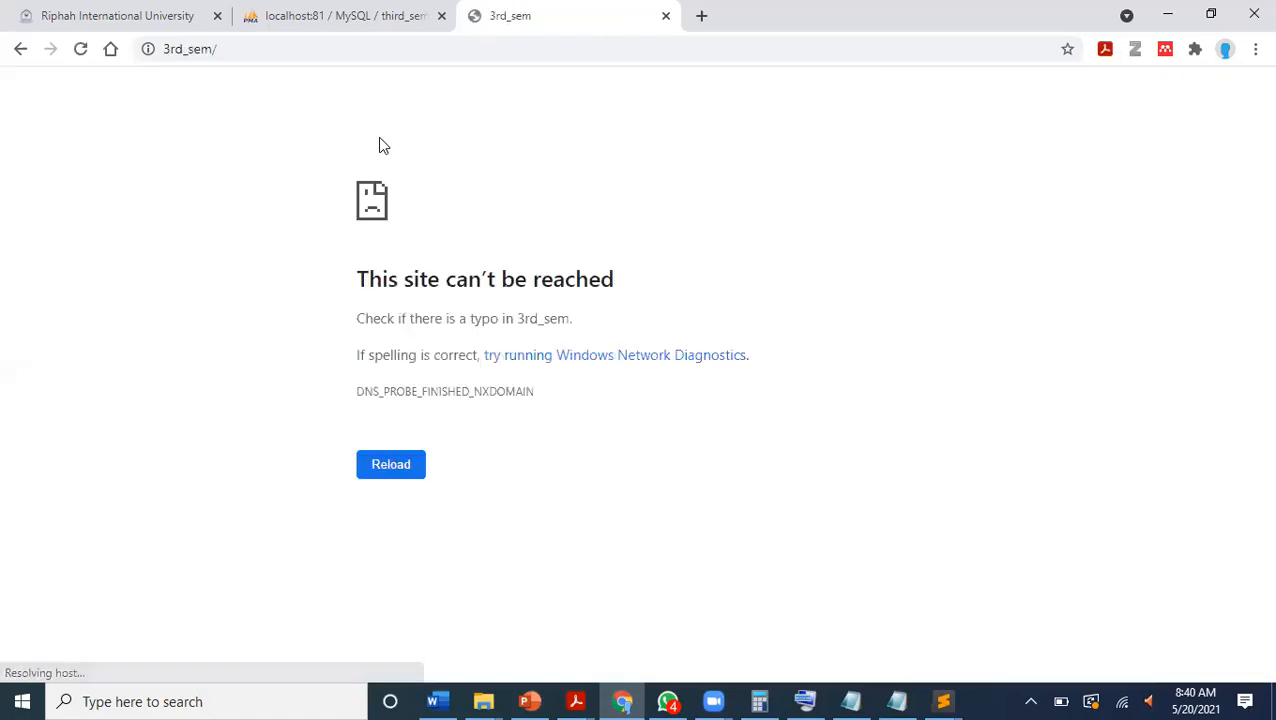
pyautogui.click(12, 49)
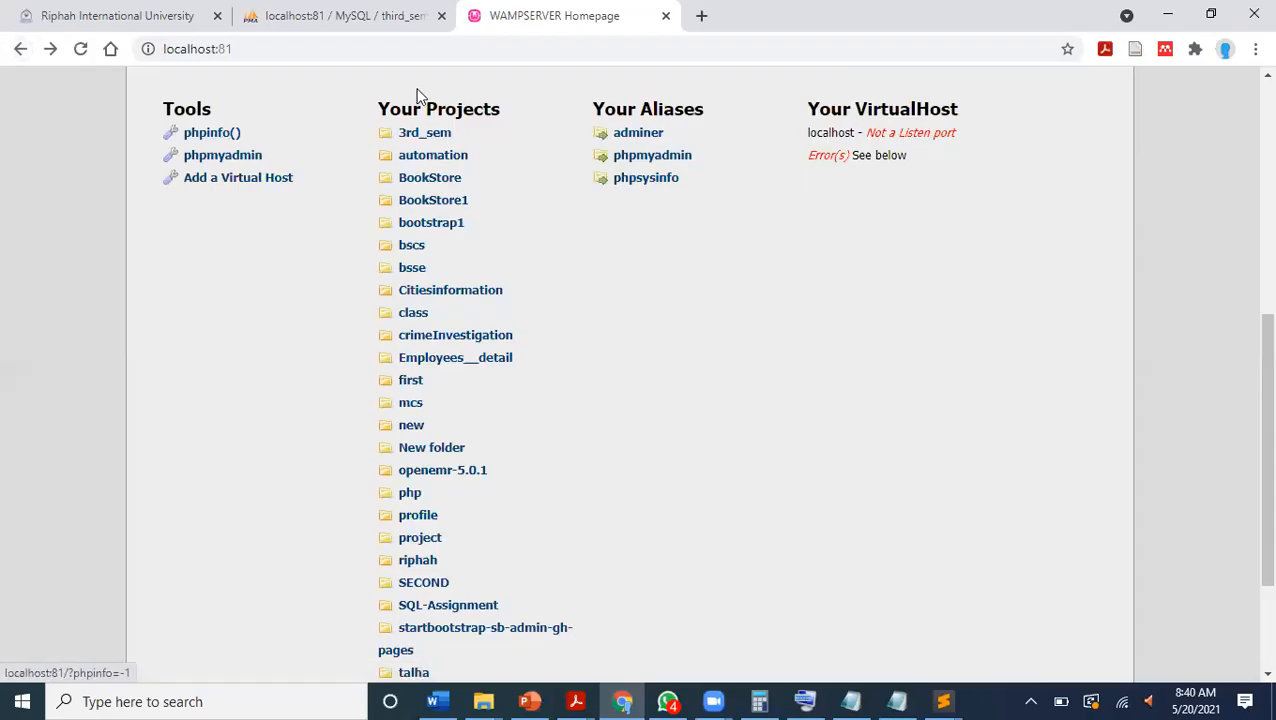
# Copy the 3rd_sem project name, browse to localhost:81/3rd_sem, and open abc.php from the directory listing.
pyautogui.moveTo(468, 133); pyautogui.dragTo(402, 145)
pyautogui.hotkey('ctrl', 'c')
pyautogui.click(379, 48)
pyautogui.click(379, 48)
pyautogui.write('/')
pyautogui.hotkey('ctrl', 'v')
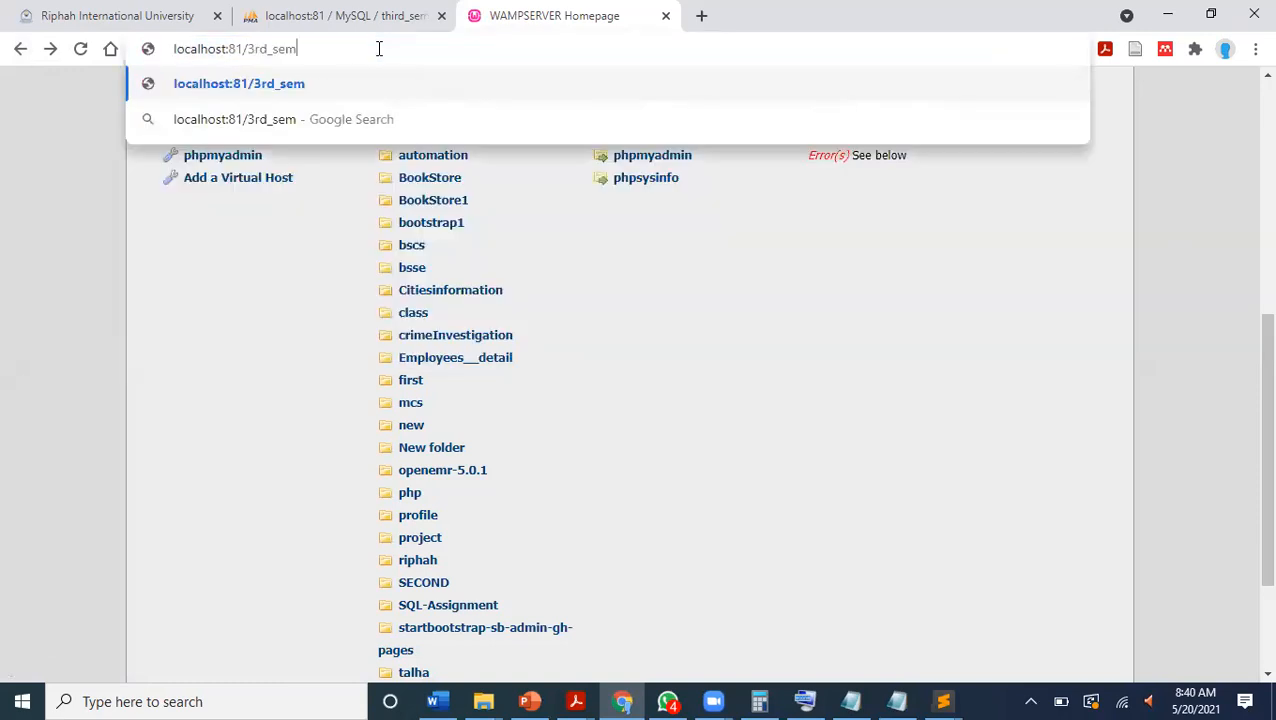
pyautogui.press('Return')
pyautogui.click(72, 215)
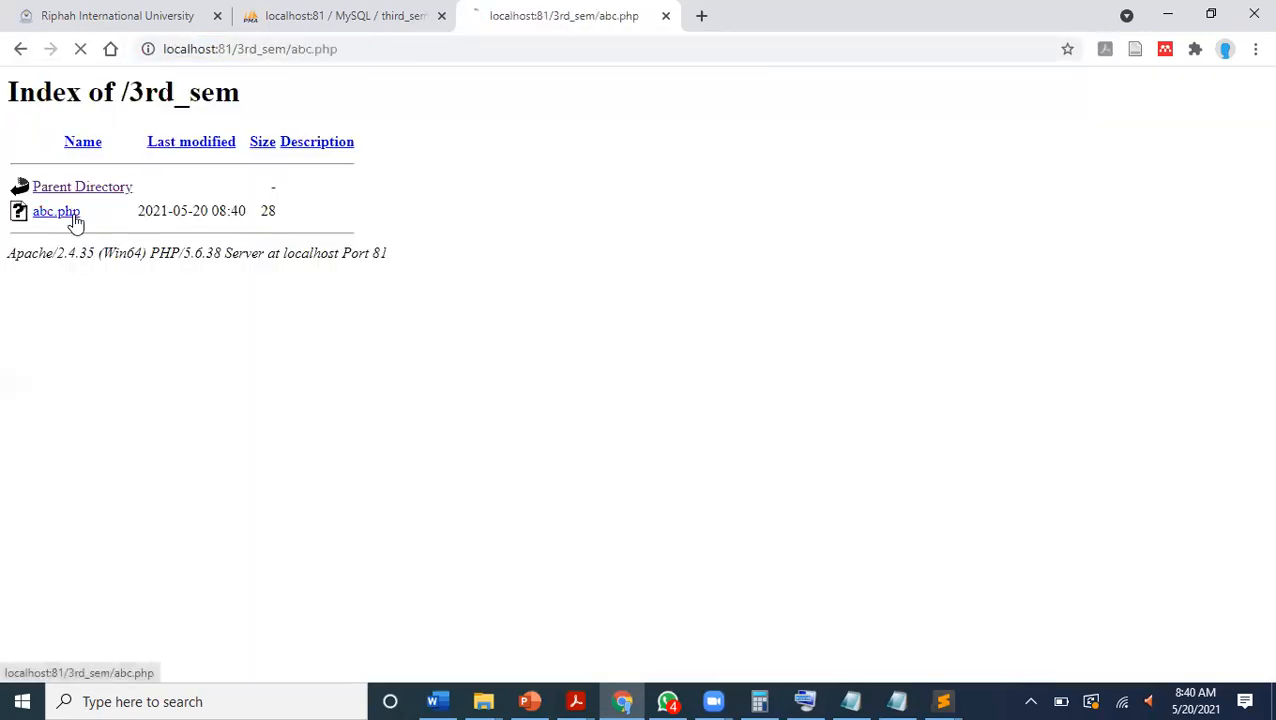
# Examine the enlarged abc.php page, highlighting the file name in the address and the word hello in the output.
pyautogui.scroll(9, 47, 122)
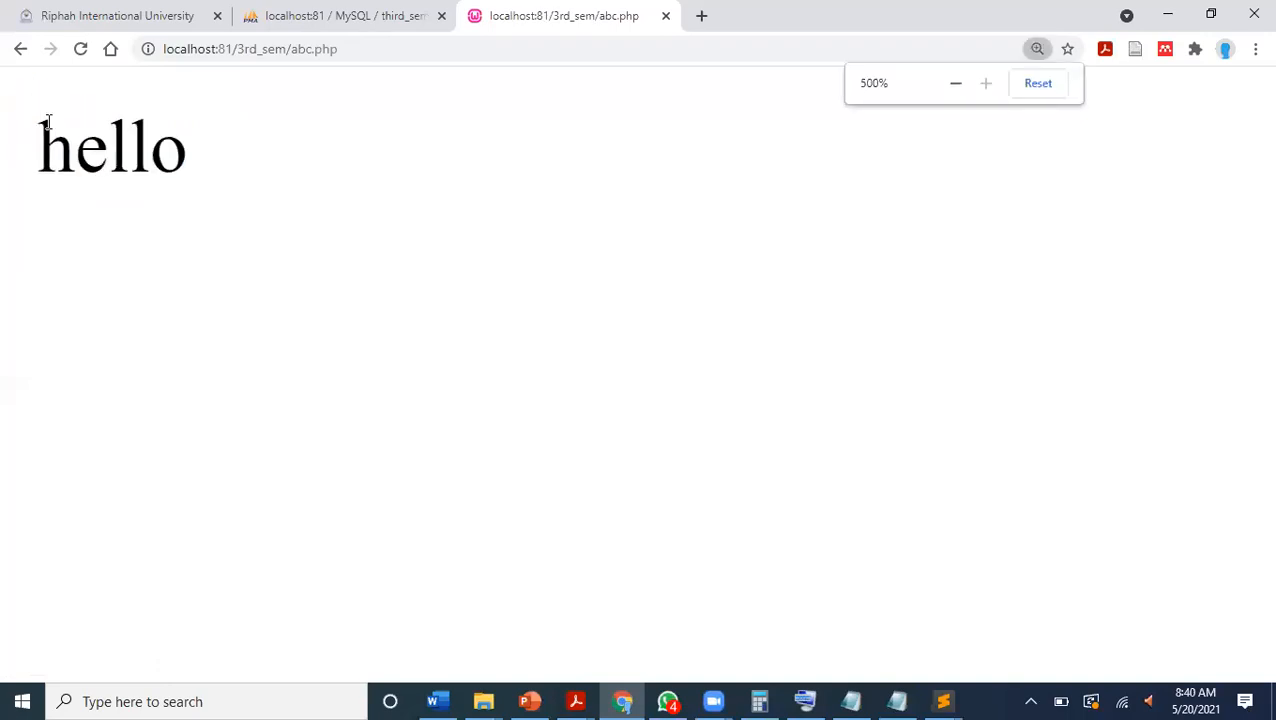
pyautogui.scroll(-2, 47, 122)
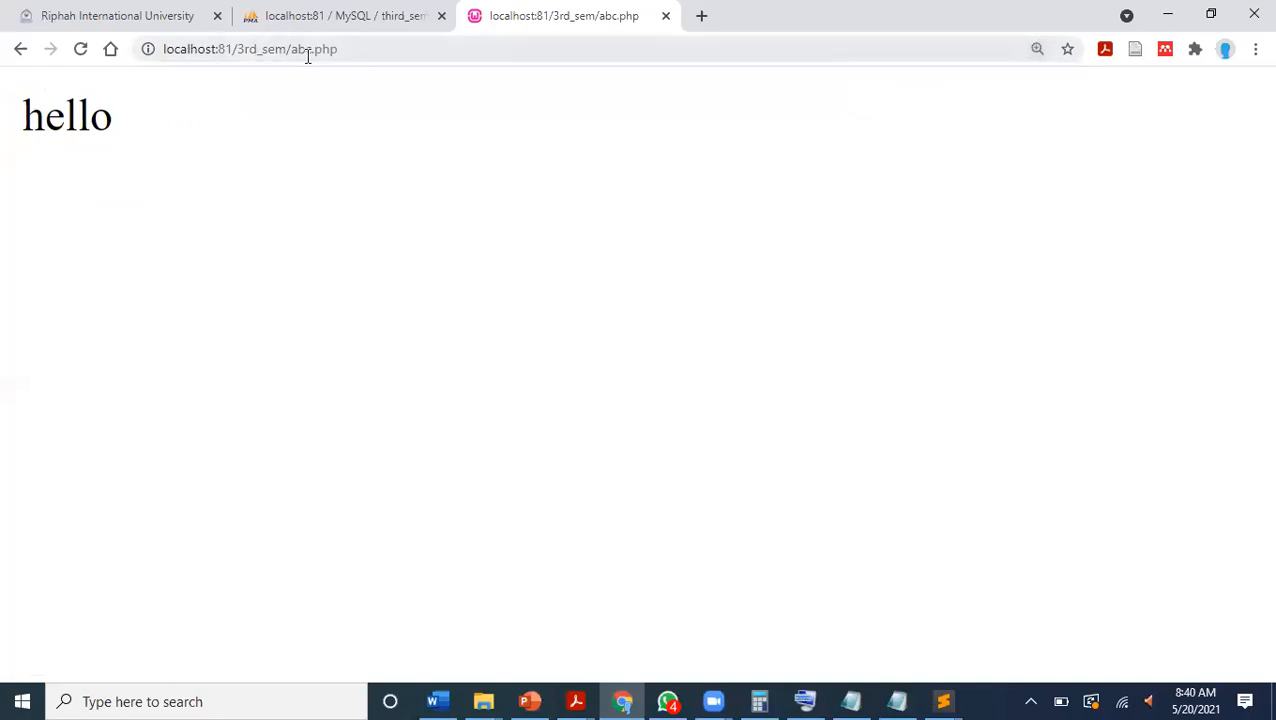
pyautogui.moveTo(345, 49); pyautogui.dragTo(292, 49)
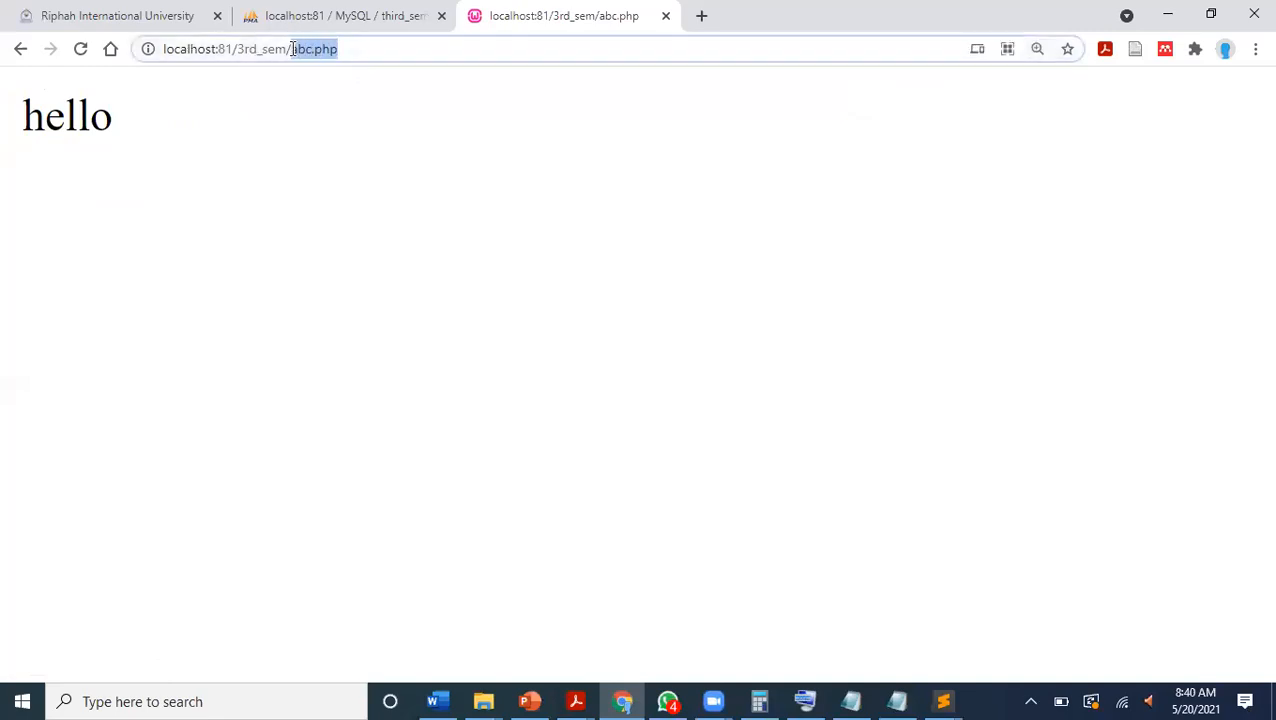
pyautogui.moveTo(131, 114); pyautogui.dragTo(2, 115)
pyautogui.click(2, 115)
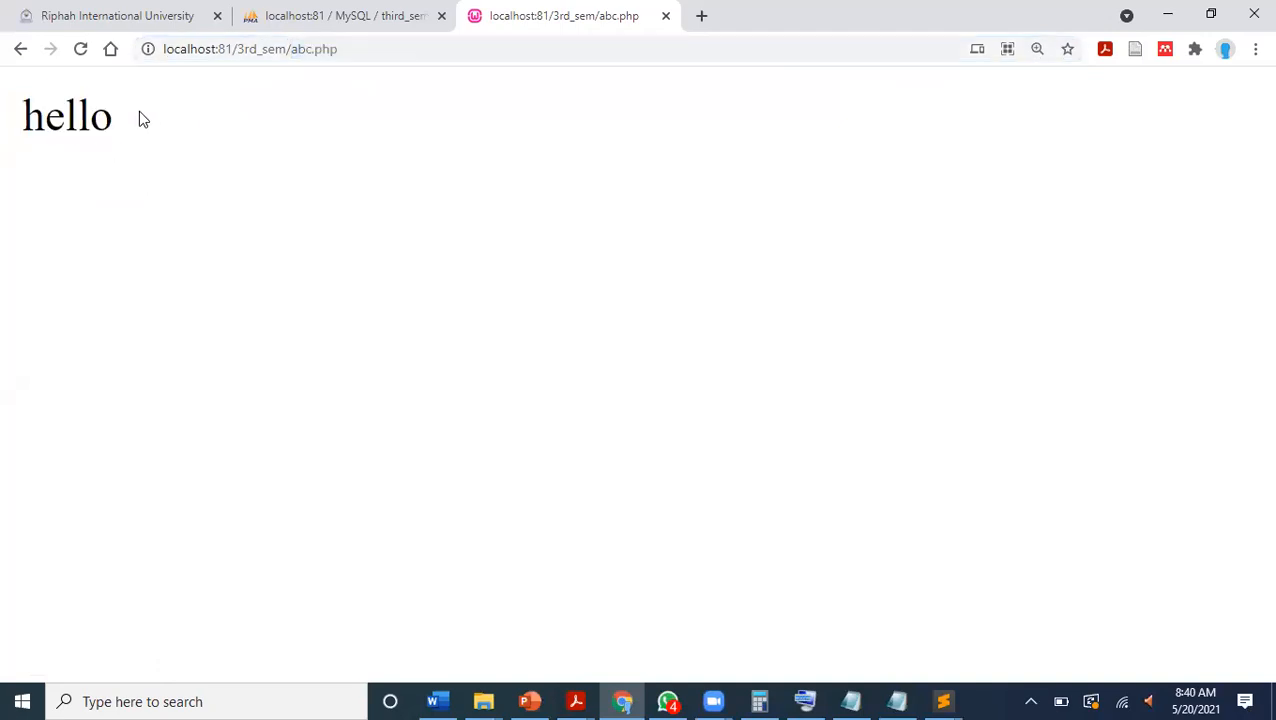
pyautogui.moveTo(139, 111); pyautogui.dragTo(1, 118)
# Switch to Sublime Text, add a line containing s below the echo statement, and dismiss the licence purchase prompt.
pyautogui.click(943, 701)
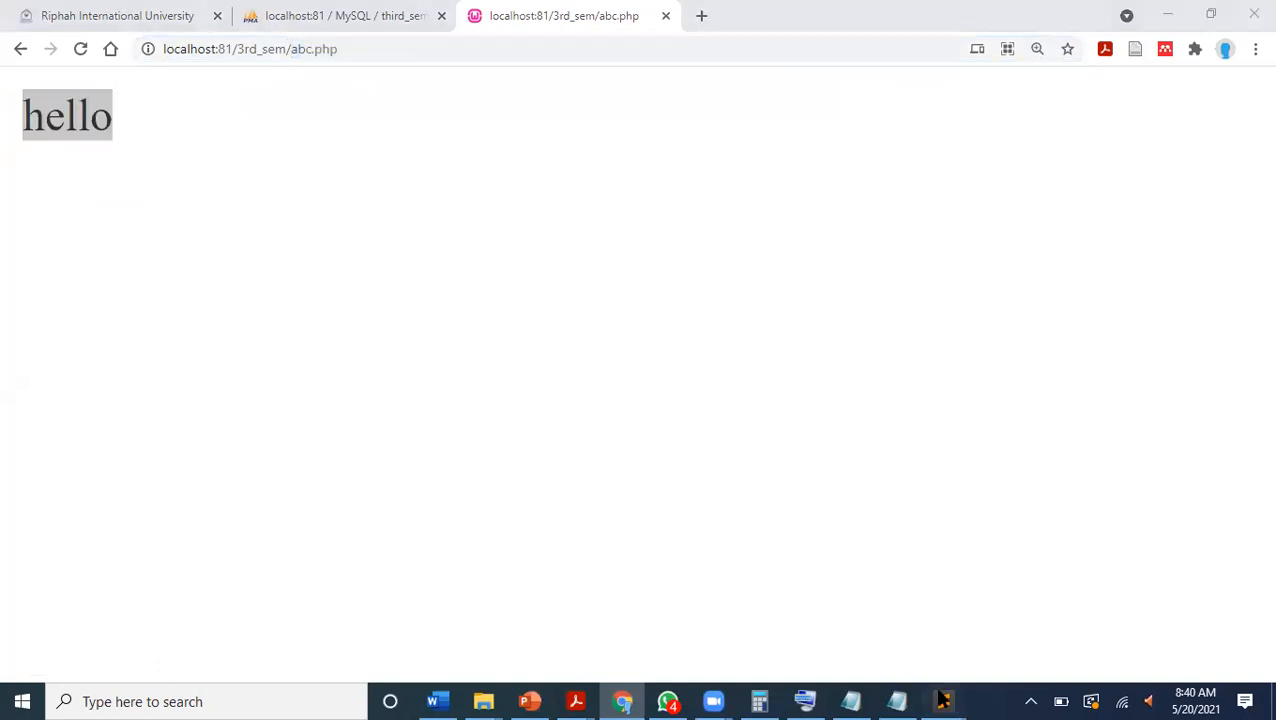
pyautogui.click(995, 610)
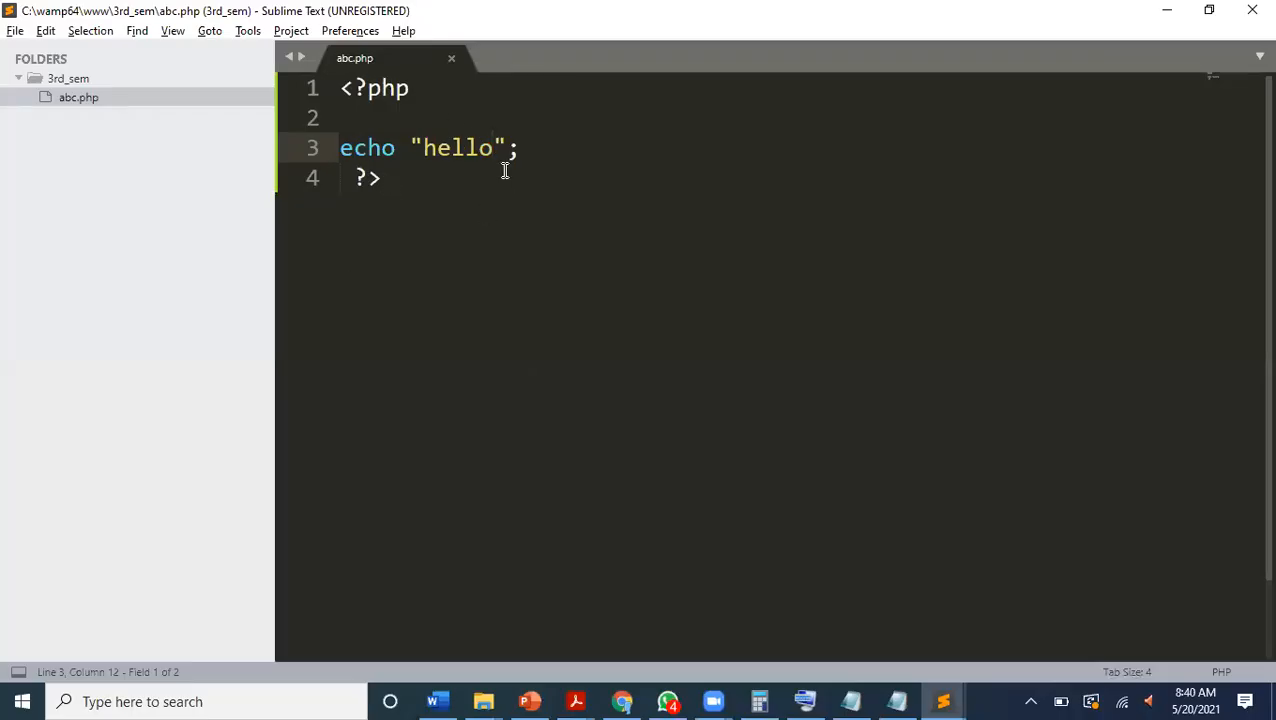
pyautogui.click(530, 154)
pyautogui.press('Return')
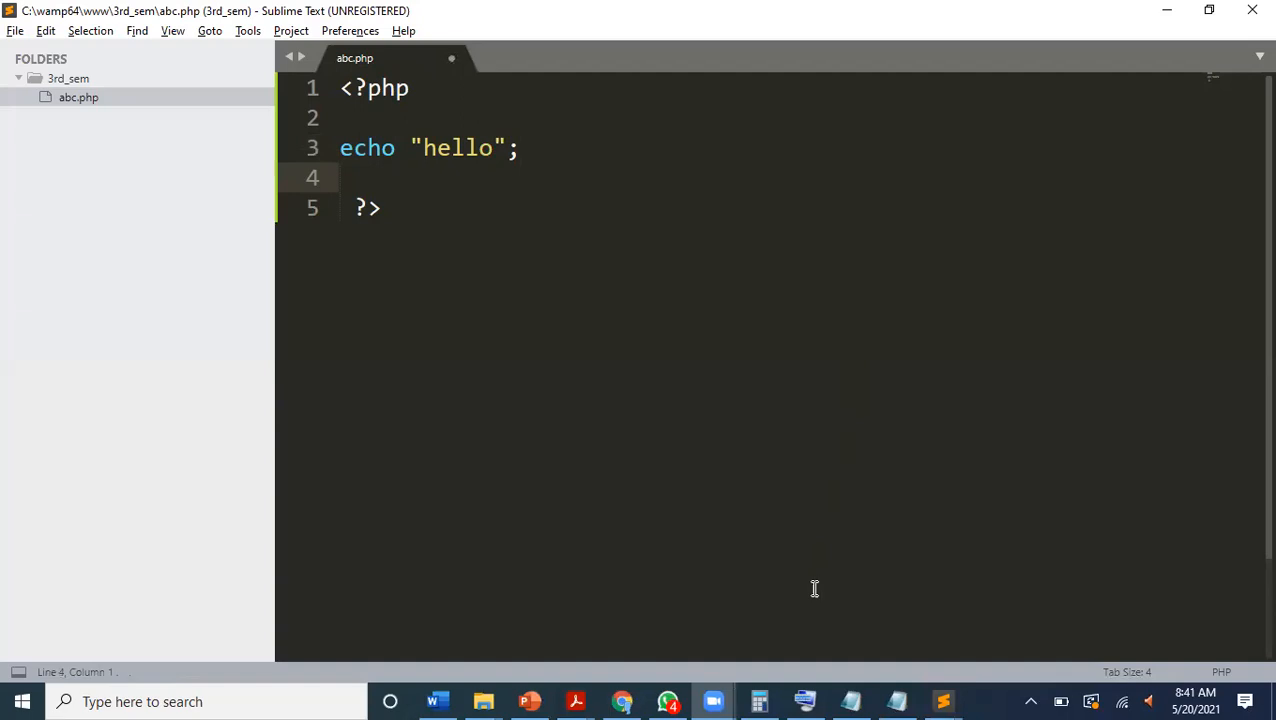
pyautogui.hotkey('ctrl', 's')
pyautogui.write('s')
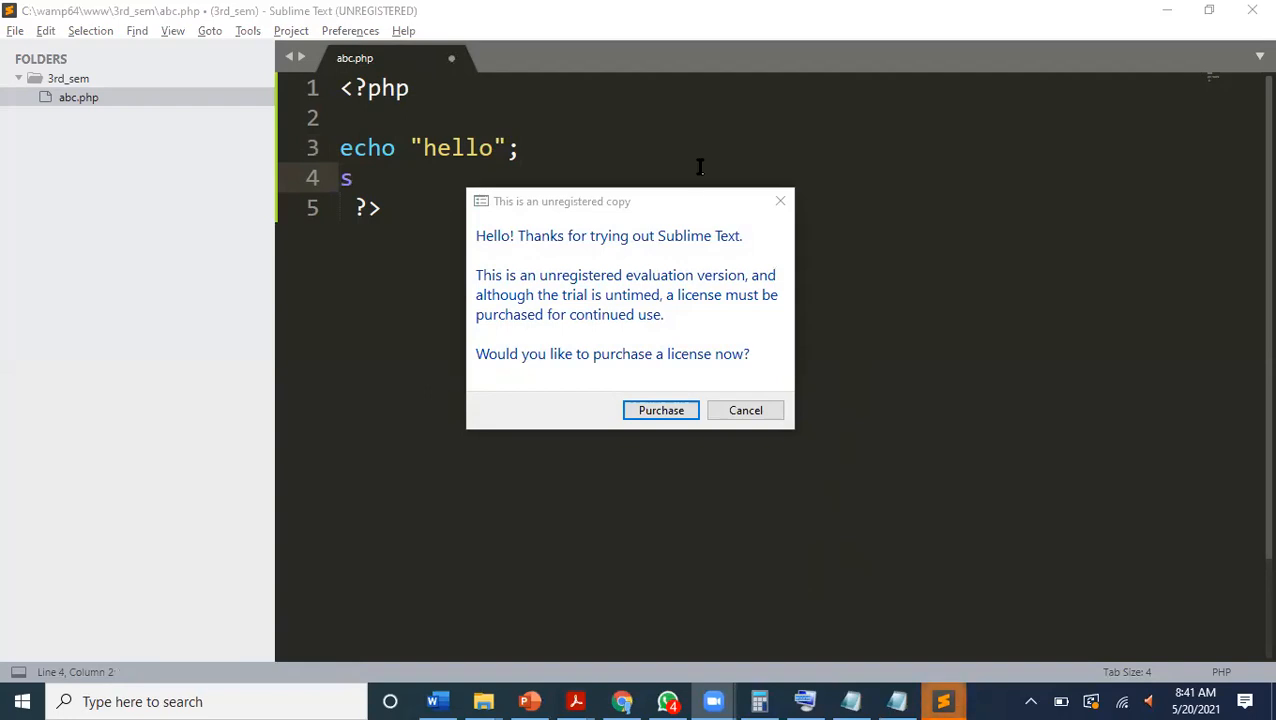
pyautogui.click(780, 417)
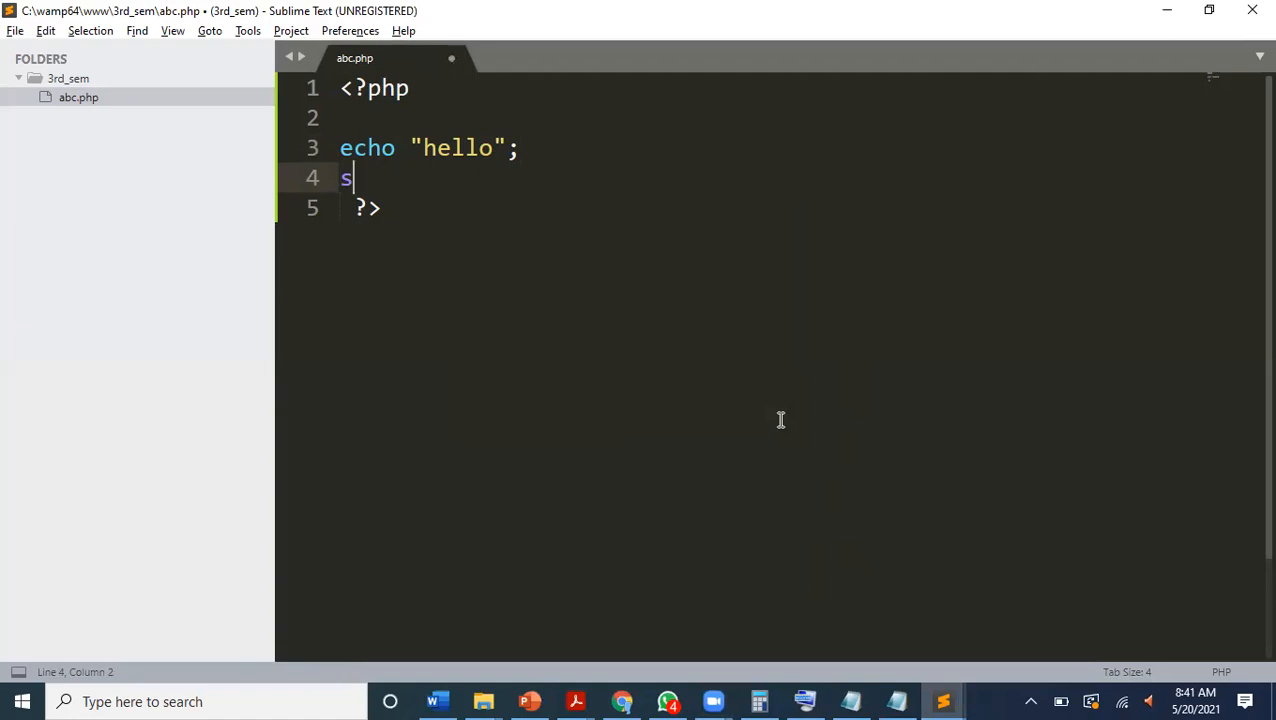
# Switch to Chrome's abc.php page and clear the highlight from the word hello.
pyautogui.click(622, 701)
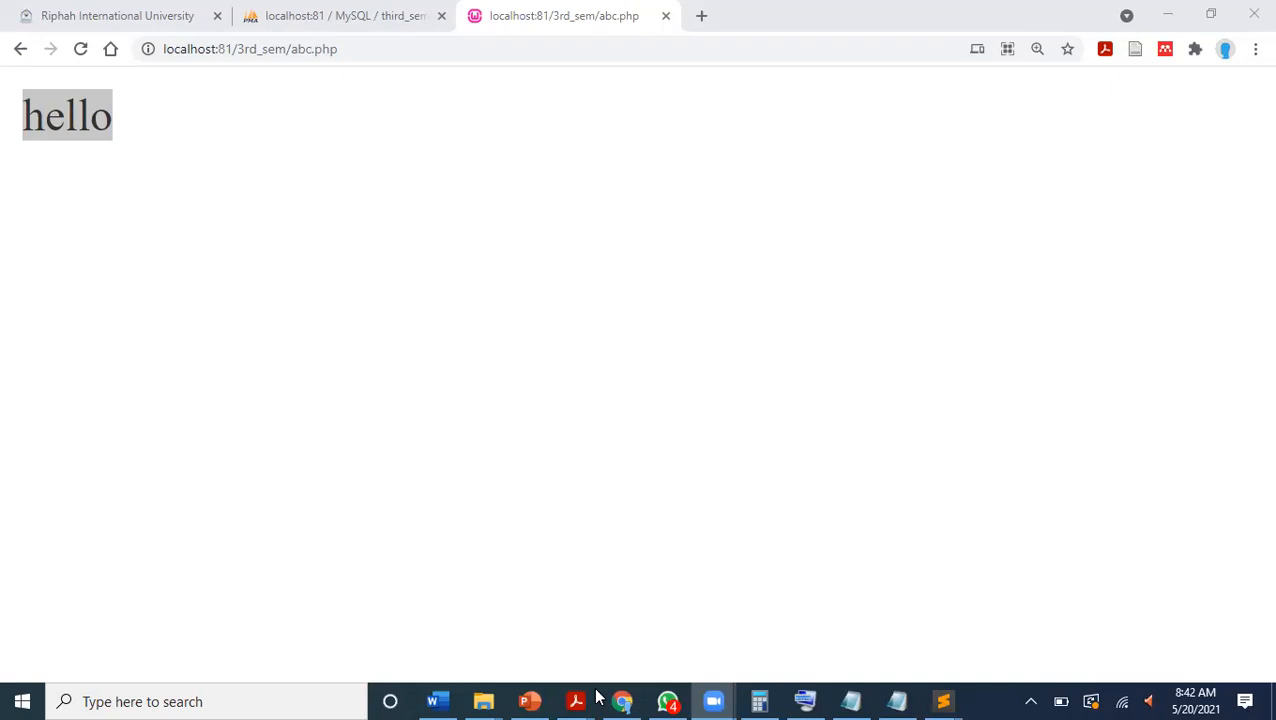
pyautogui.click(561, 510)
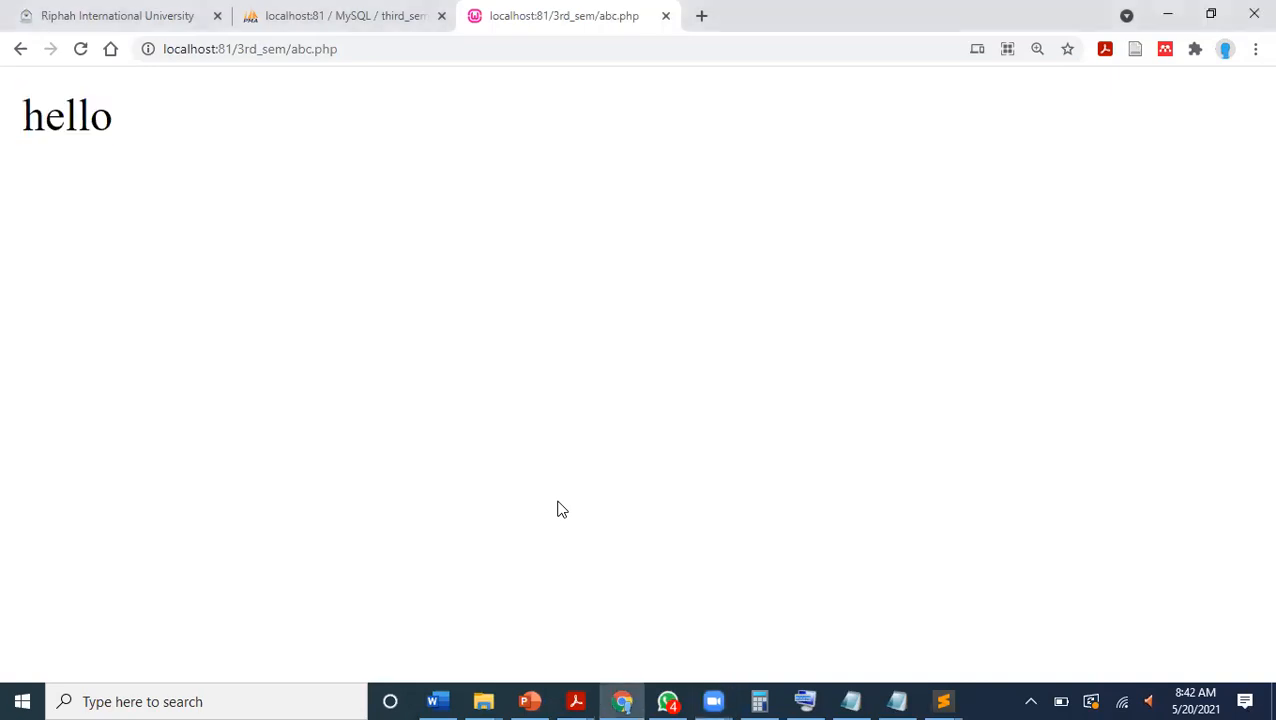